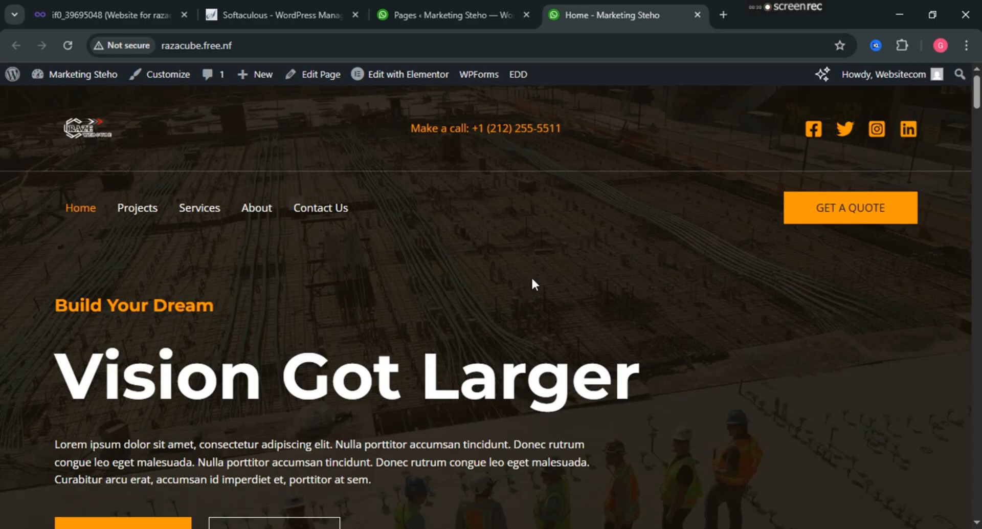
# Open the Home page for editing with Elementor in a new browser tab and close the Softaculous tab
pyautogui.scroll(-2, 540, 279)
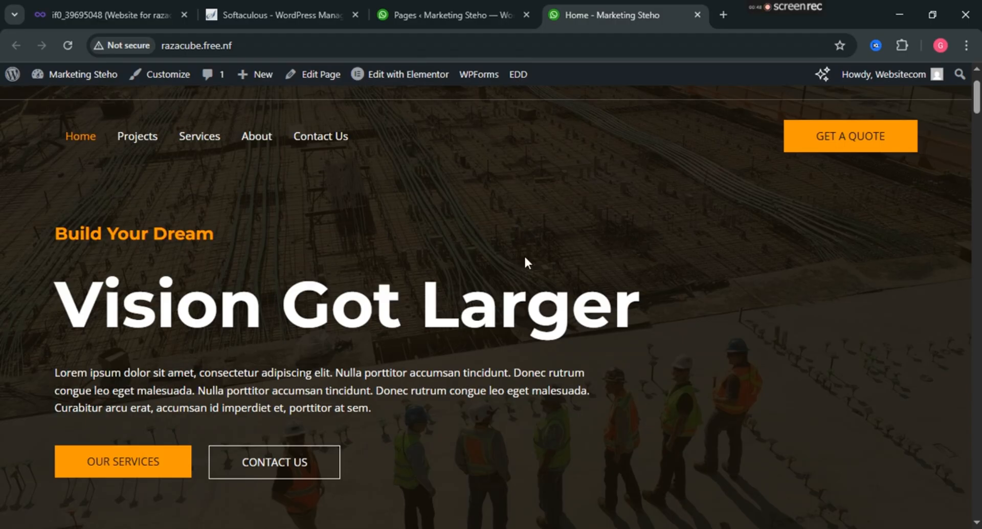
pyautogui.click(445, 15)
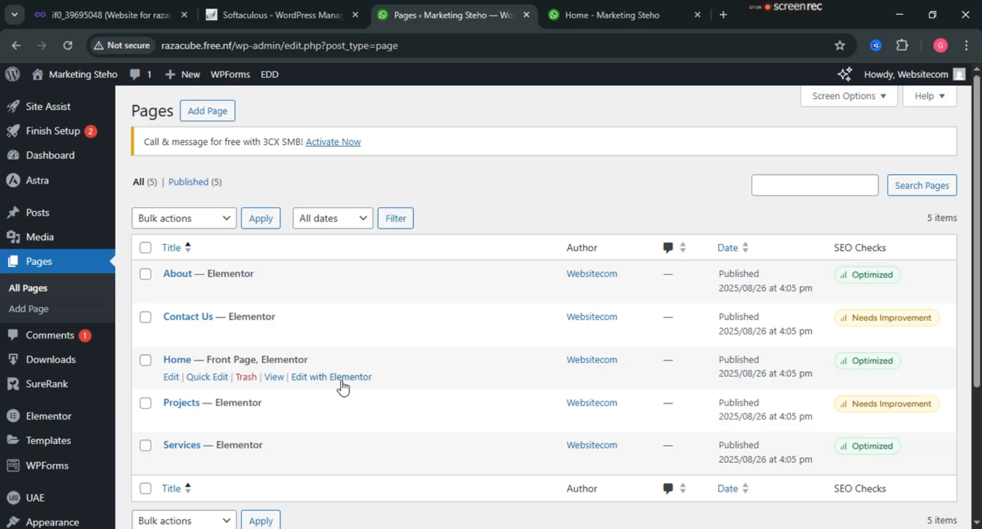
pyautogui.rightClick(341, 379)
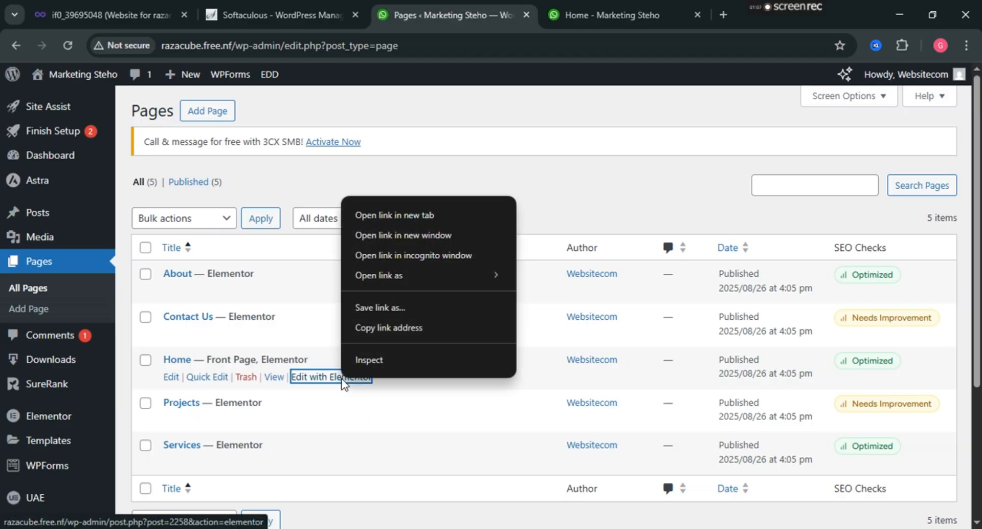
pyautogui.click(386, 216)
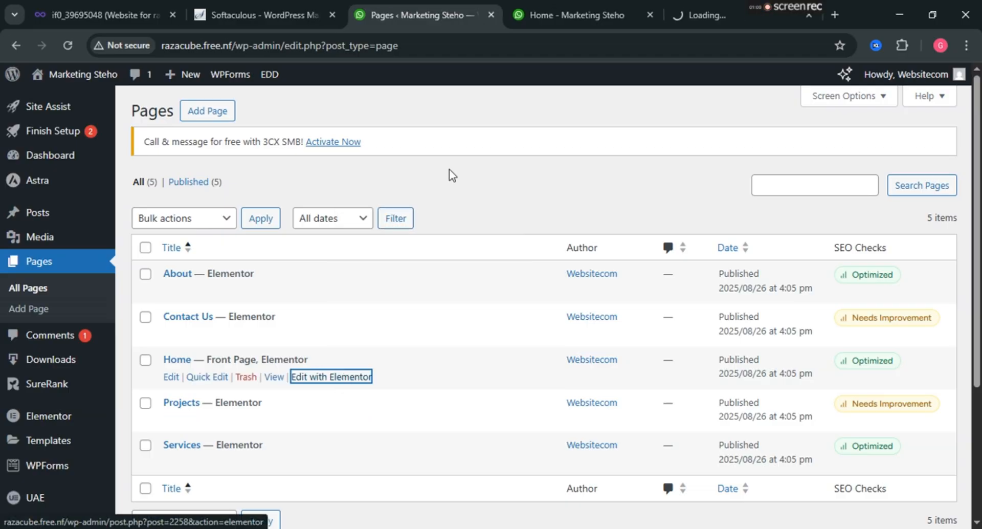
pyautogui.click(332, 14)
pyautogui.click(553, 11)
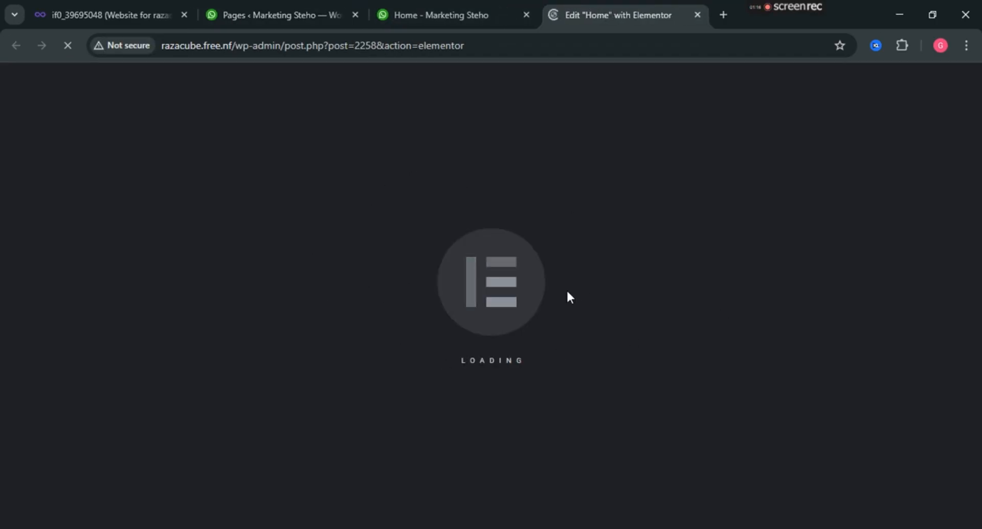
pyautogui.click(263, 4)
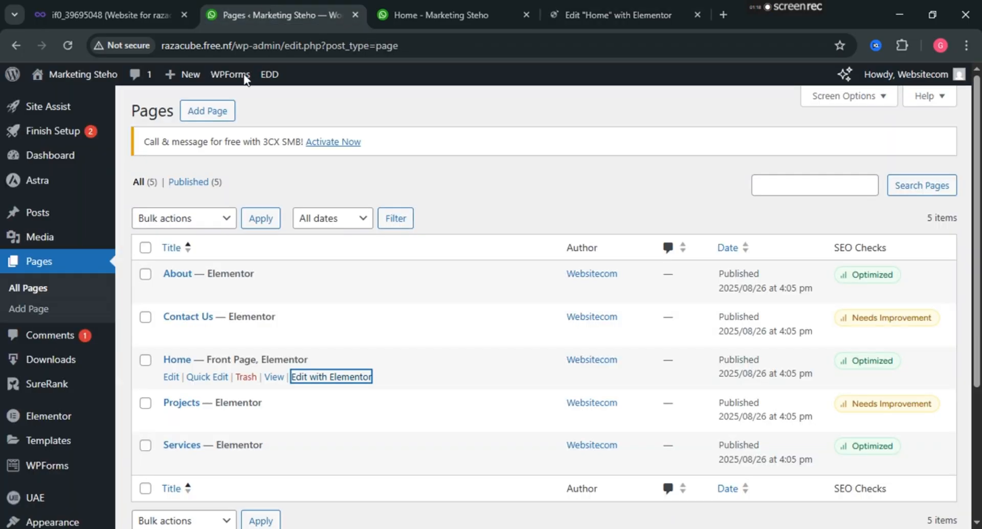
pyautogui.moveTo(45, 418)
pyautogui.moveTo(753, 6)
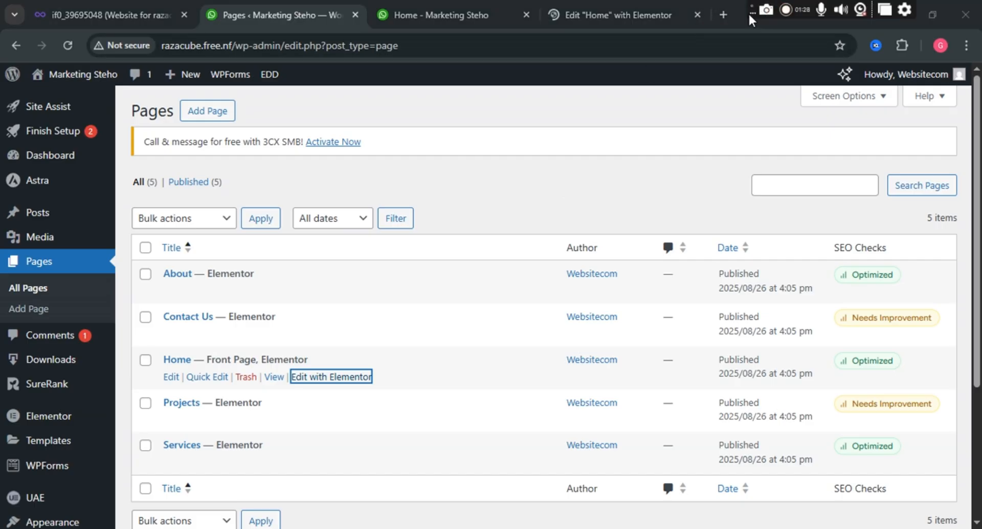
# Open DeepSeek in a new browser tab and bring up the existing Digital Marketing Agency Website Content Creation chat
pyautogui.click(723, 14)
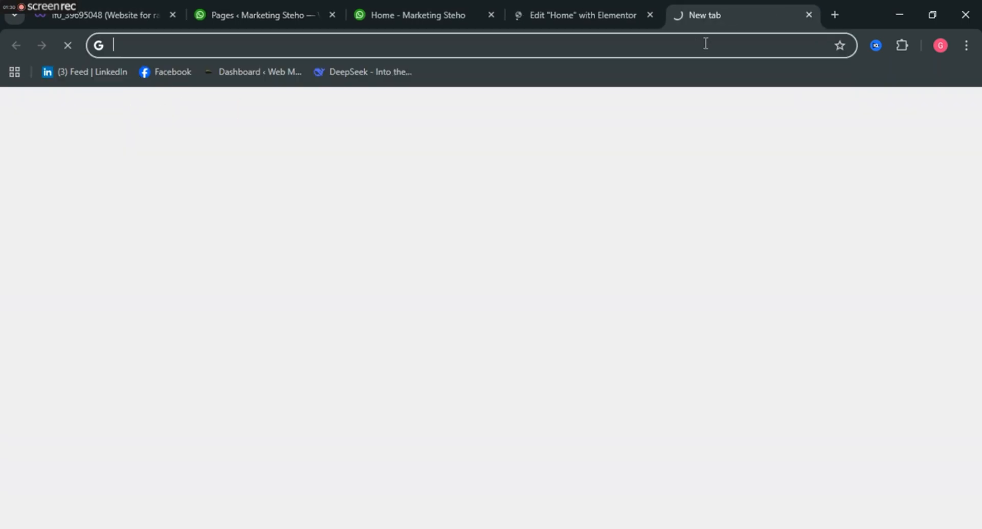
pyautogui.click(361, 71)
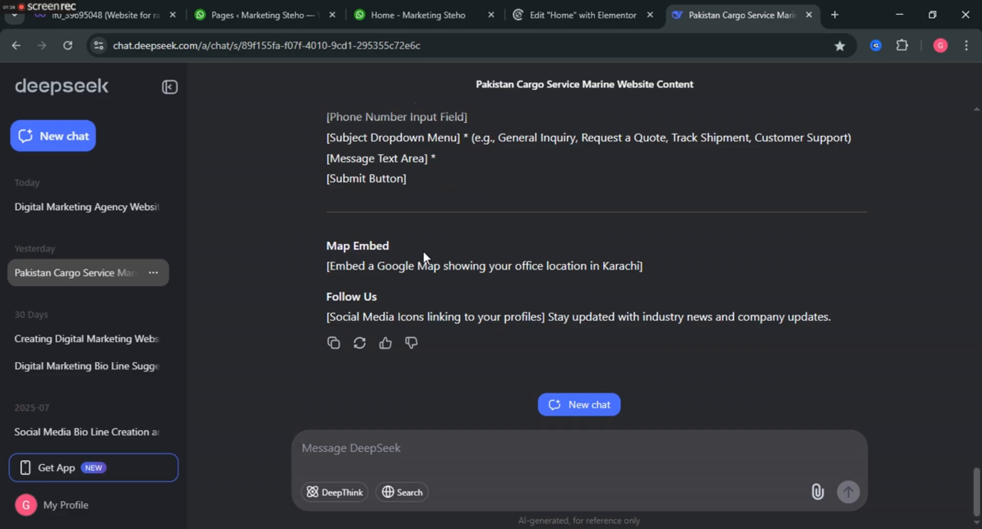
pyautogui.scroll(5, 423, 250)
pyautogui.click(87, 207)
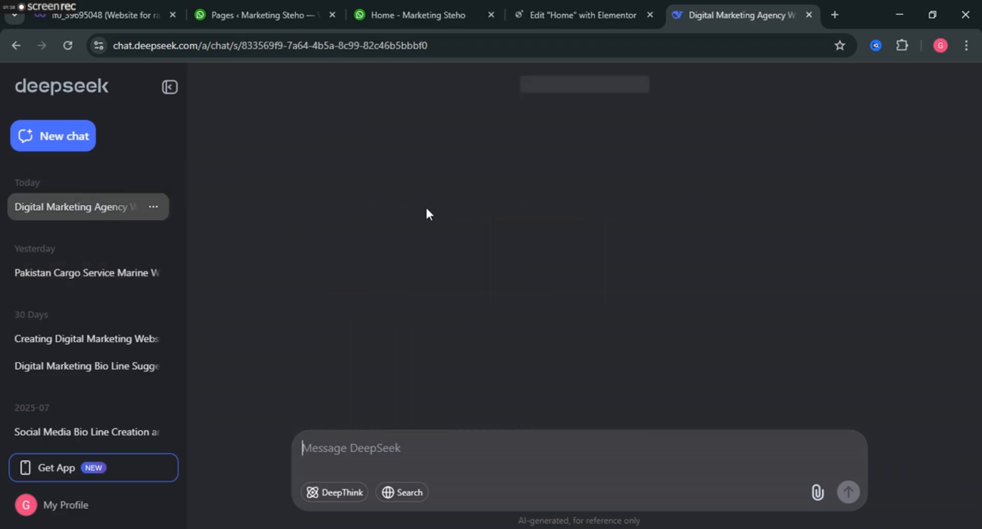
pyautogui.scroll(10, 488, 212)
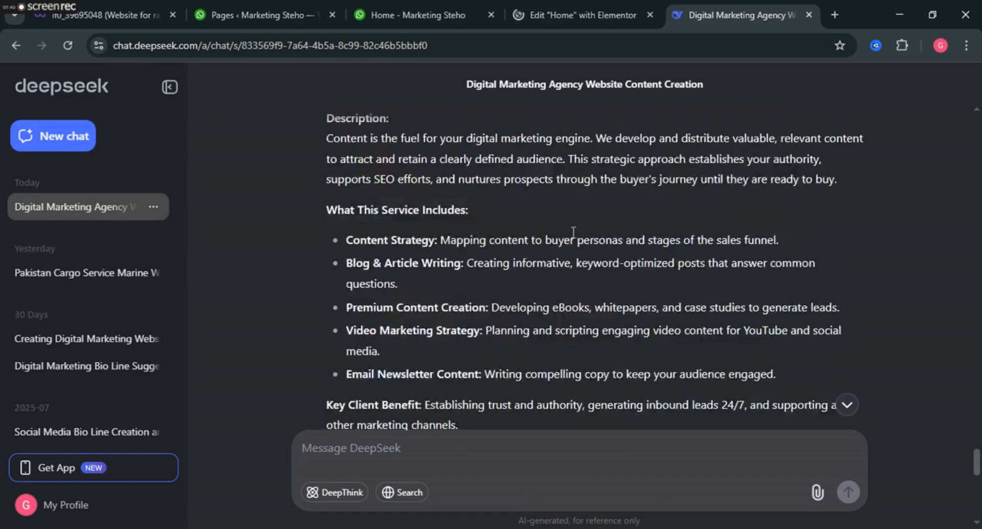
pyautogui.scroll(15, 573, 231)
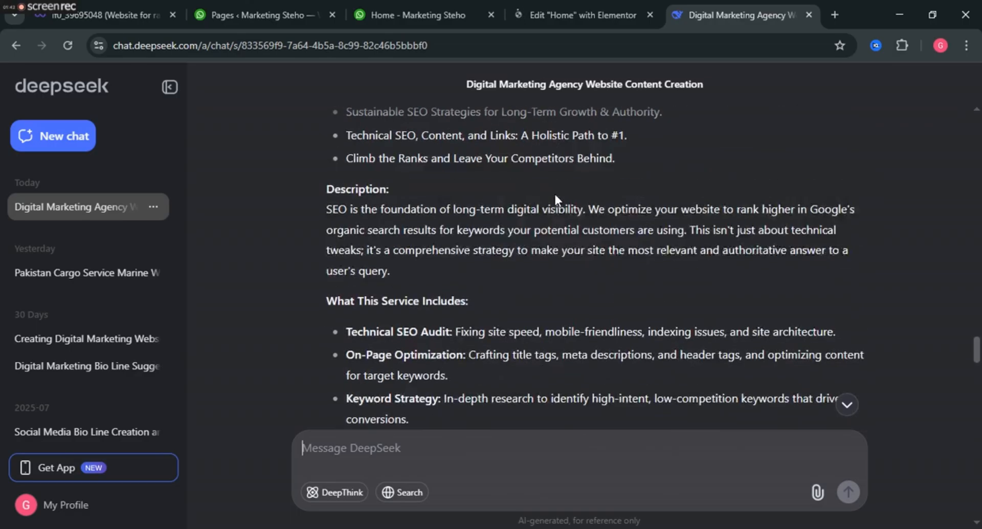
pyautogui.scroll(3, 555, 195)
# Look over the hero and company statistics sections of the live Home page
pyautogui.click(475, 11)
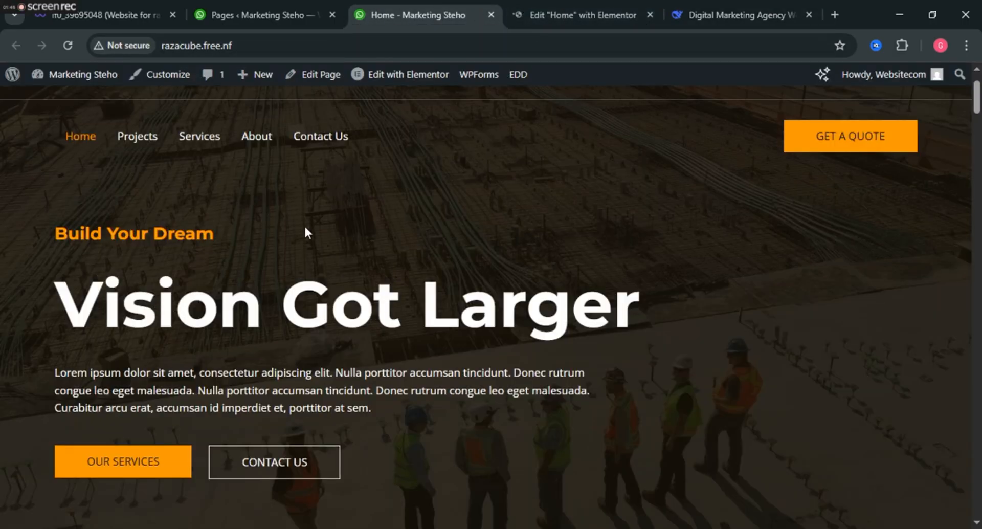
pyautogui.scroll(-4, 365, 257)
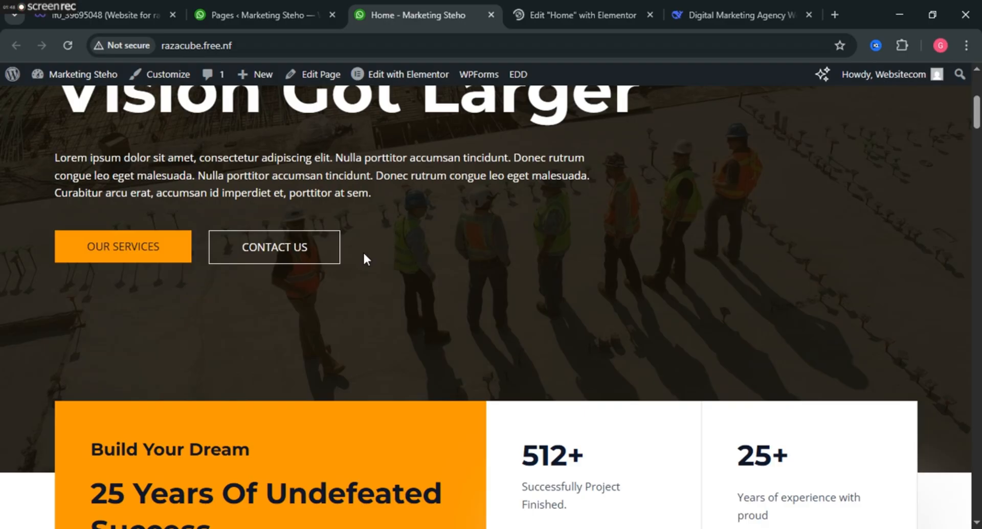
pyautogui.scroll(-3, 364, 258)
pyautogui.scroll(7, 364, 258)
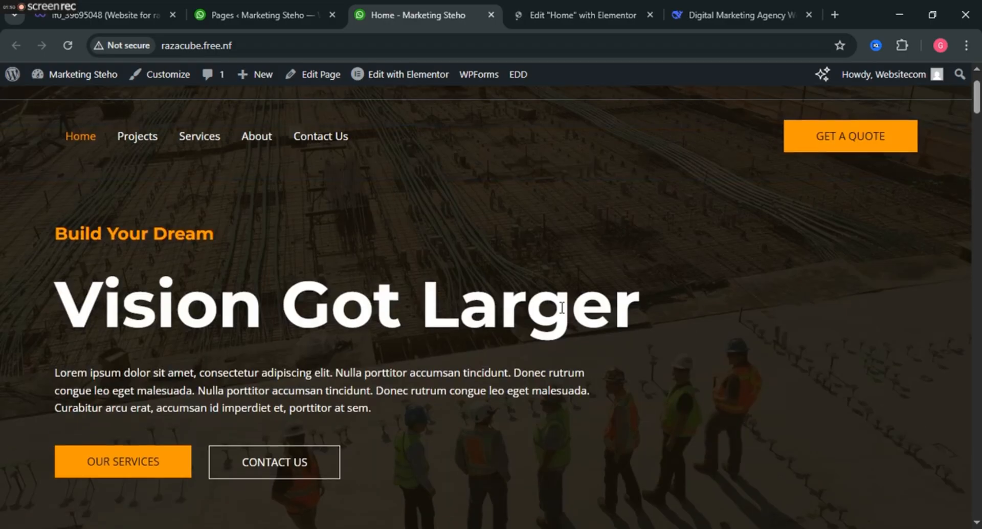
# Copy the original prompt requesting digital marketing website content from the start of the existing DeepSeek chat
pyautogui.click(718, 11)
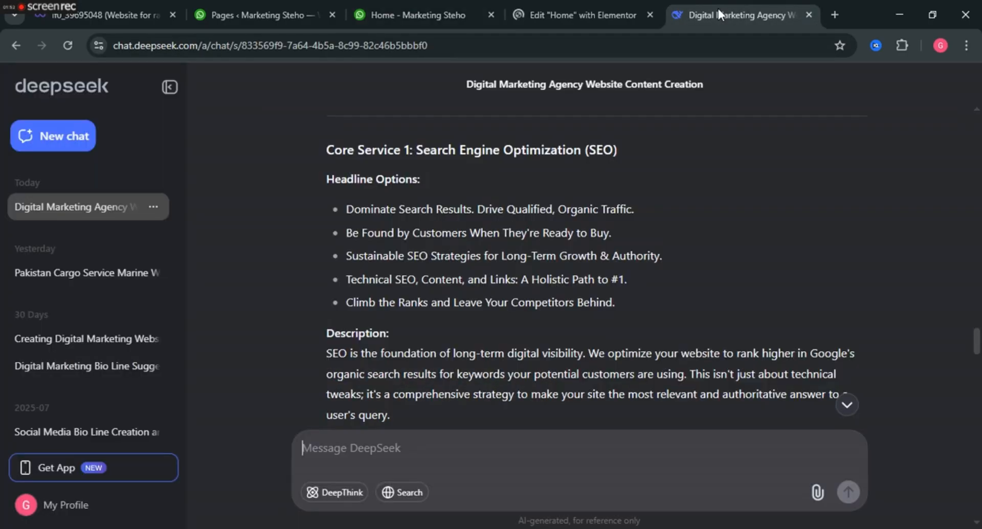
pyautogui.scroll(18, 495, 275)
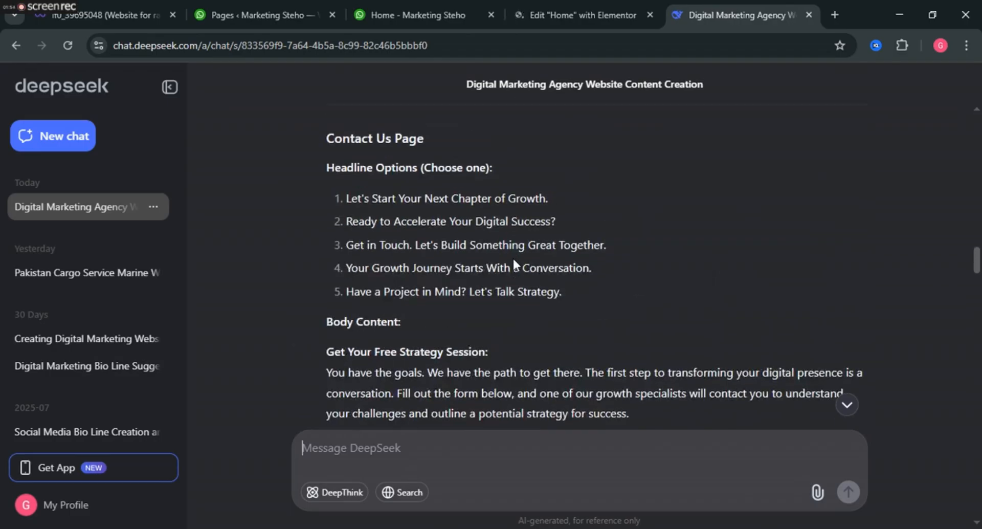
pyautogui.scroll(20, 512, 256)
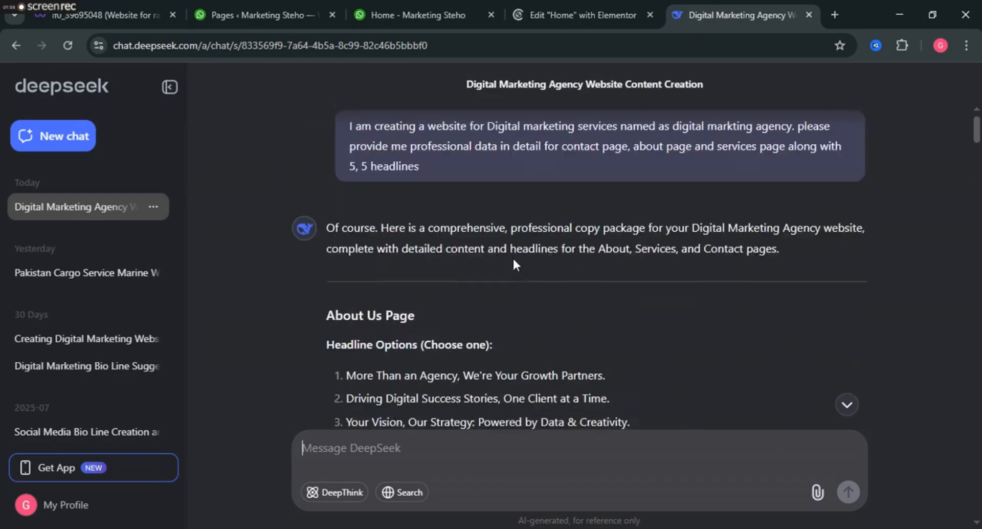
pyautogui.scroll(1, 512, 256)
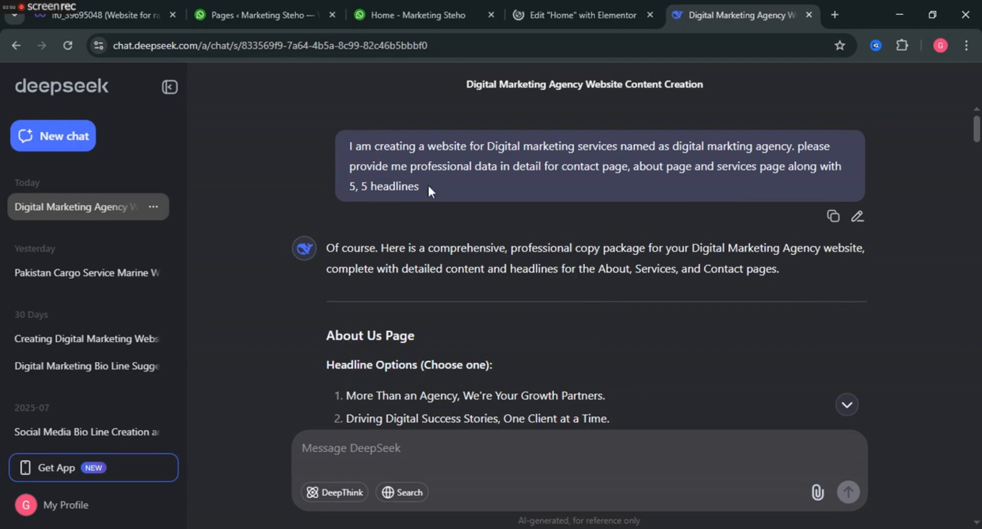
pyautogui.moveTo(420, 186); pyautogui.dragTo(346, 150)
pyautogui.rightClick(356, 147)
pyautogui.click(377, 161)
# Start a new DeepSeek chat and send the copied prompt requesting contact, about and services page content with five headlines each
pyautogui.click(59, 136)
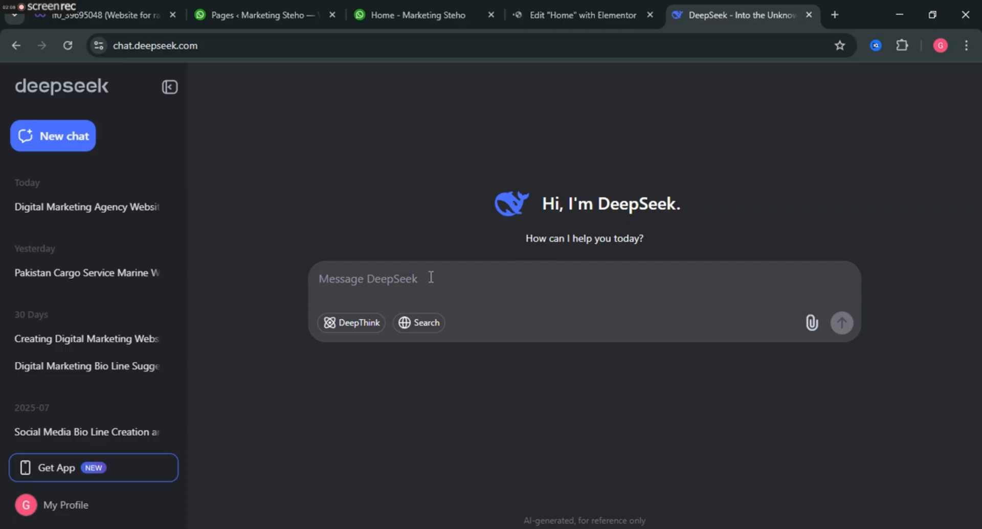
pyautogui.hotkey('ctrl', 'v')
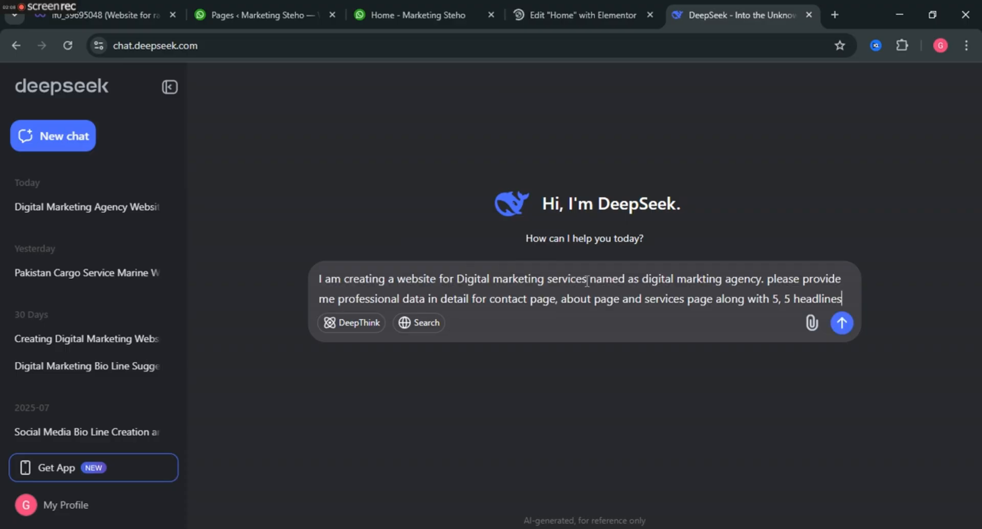
pyautogui.moveTo(587, 279); pyautogui.dragTo(462, 274)
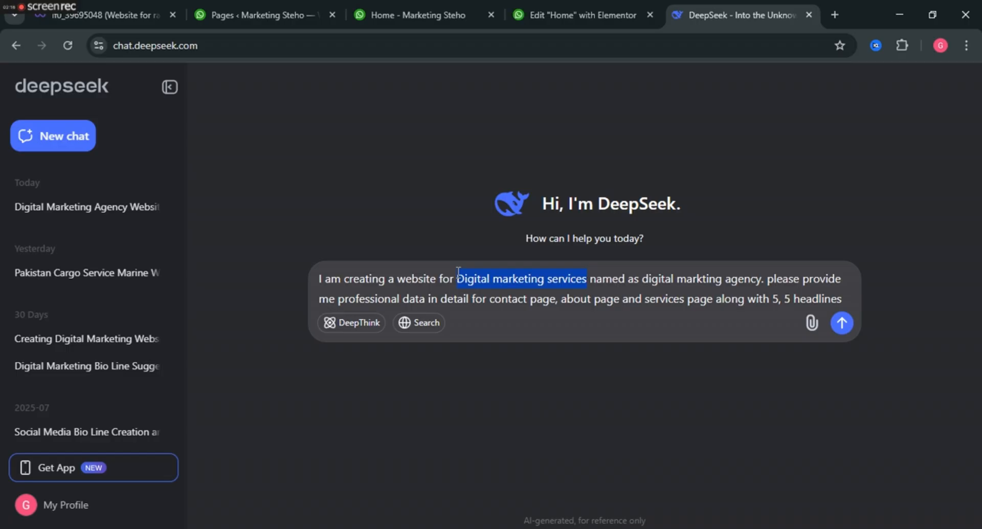
pyautogui.click(697, 279)
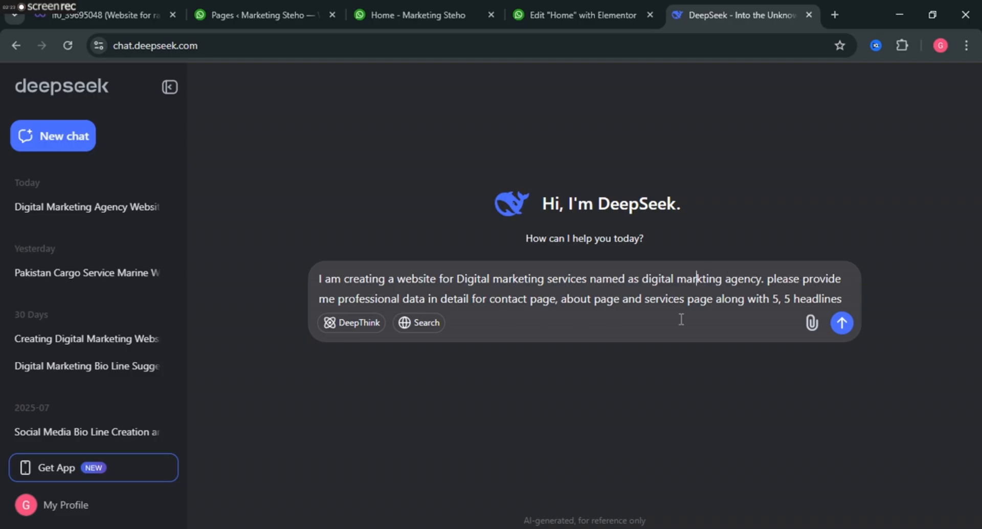
pyautogui.click(841, 323)
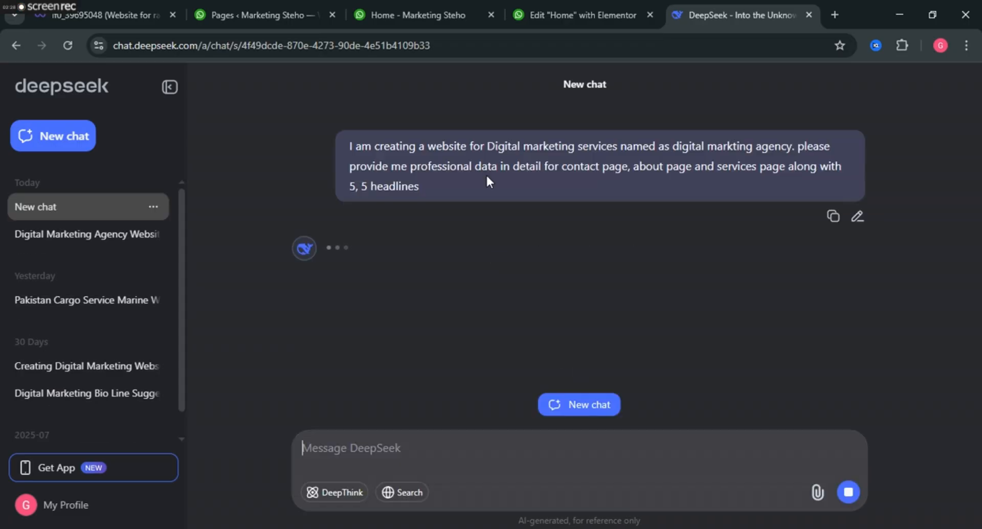
# Reorder the browser tabs so the live Home page comes after the Elementor editor
pyautogui.click(565, 10)
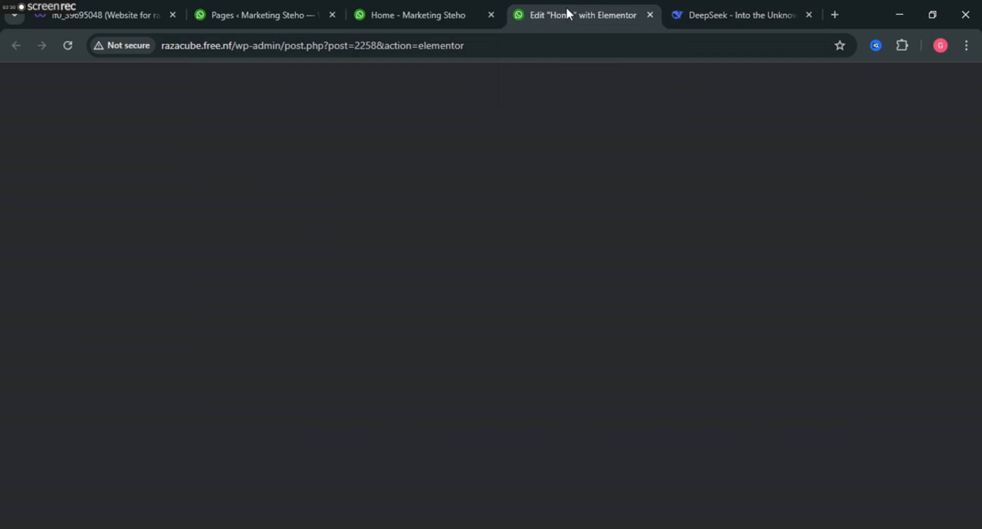
pyautogui.click(424, 12)
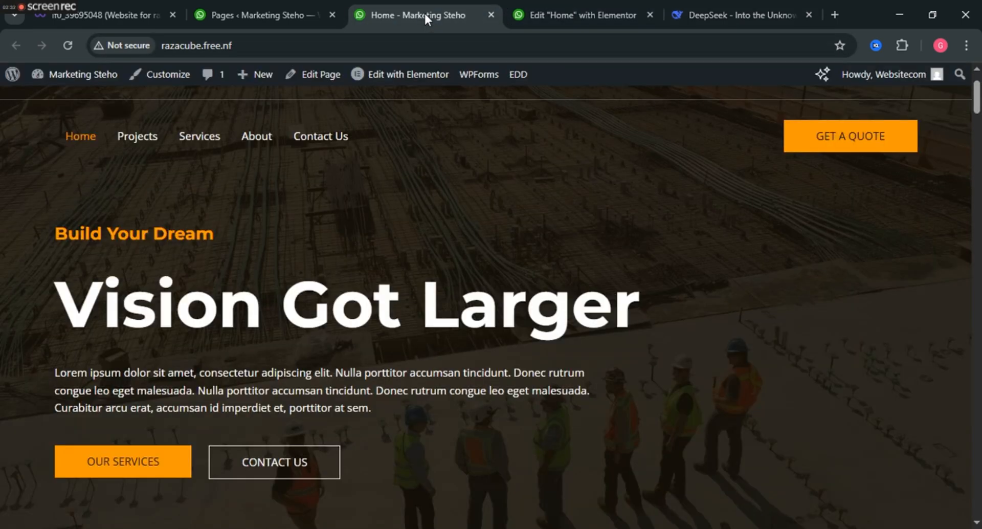
pyautogui.click(574, 6)
pyautogui.click(436, 4)
pyautogui.moveTo(462, 4); pyautogui.dragTo(572, 4)
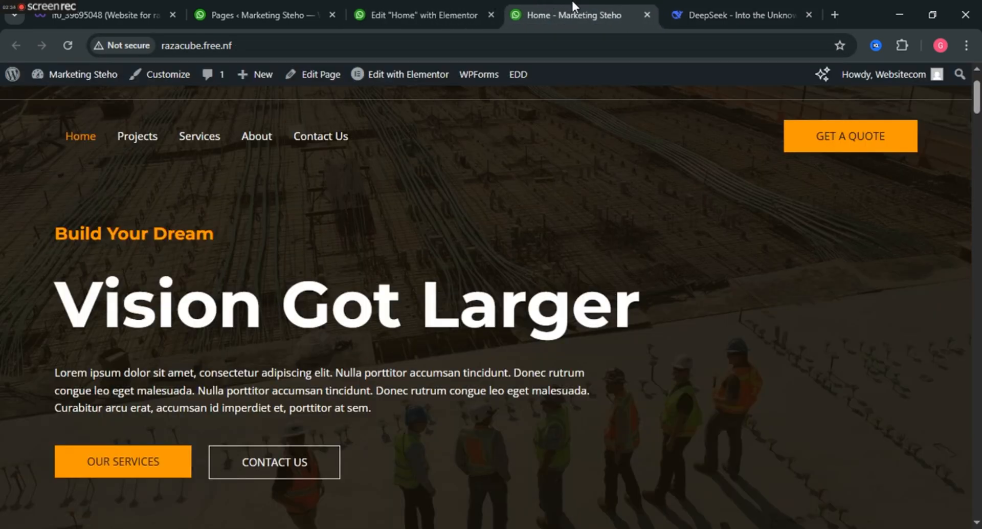
# Close the blank Elementor tab and reopen the Home page with Elementor from the Pages list in a new tab
pyautogui.click(283, 10)
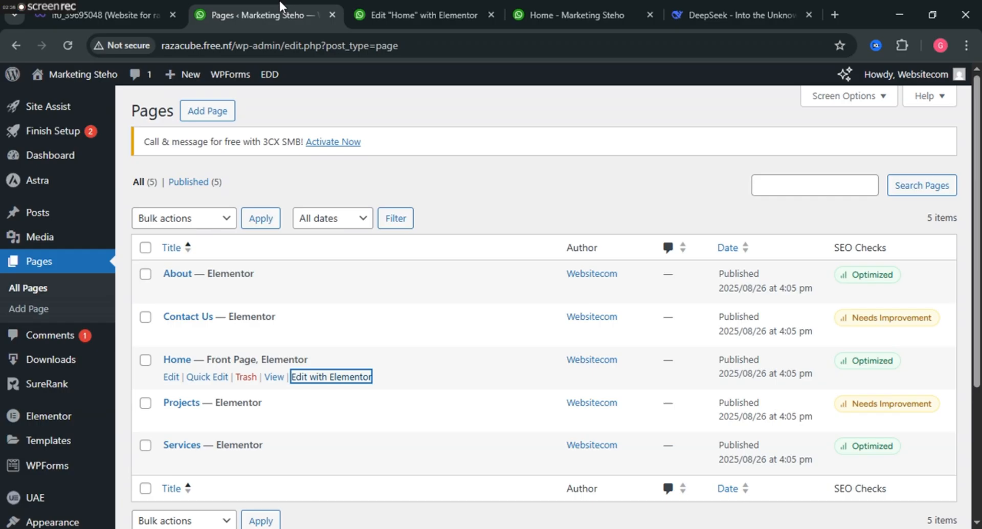
pyautogui.click(399, 12)
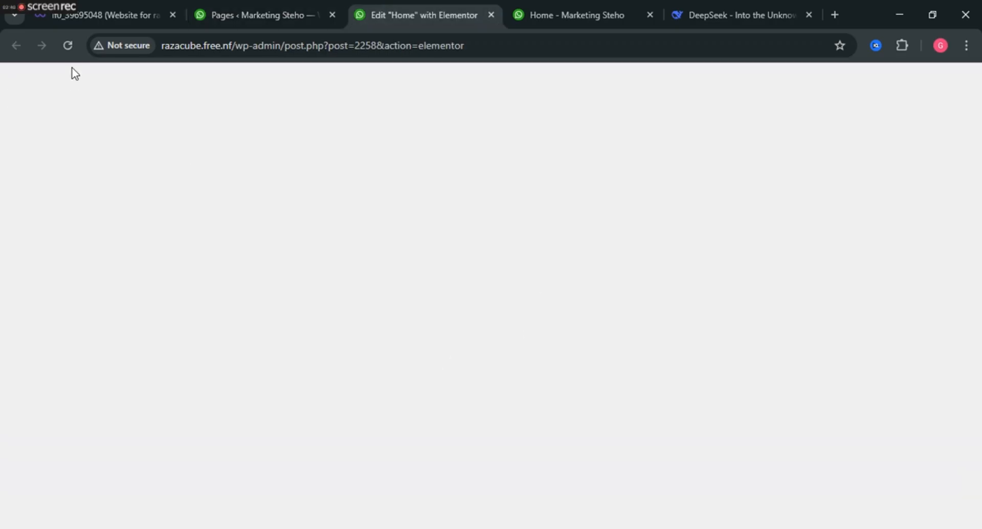
pyautogui.click(491, 15)
pyautogui.click(266, 11)
pyautogui.rightClick(332, 381)
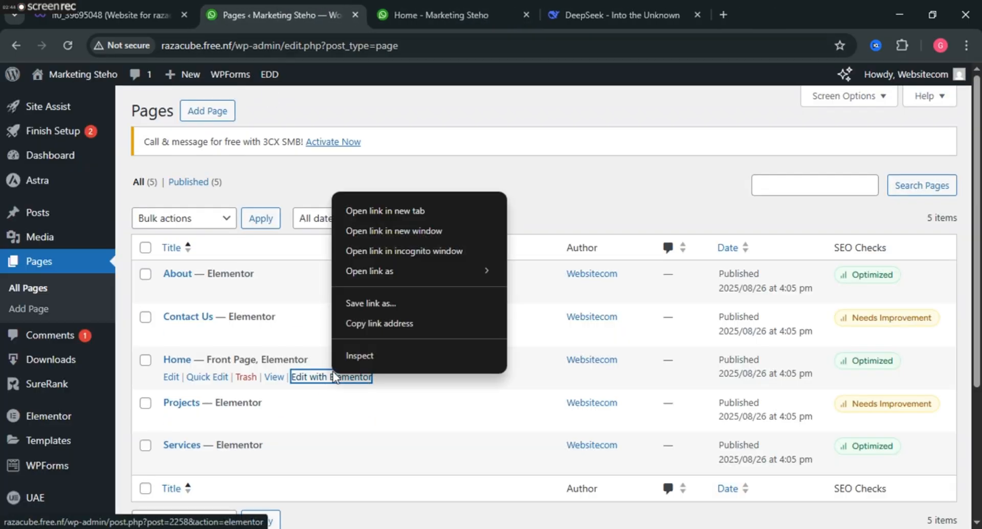
pyautogui.click(360, 207)
pyautogui.click(429, 1)
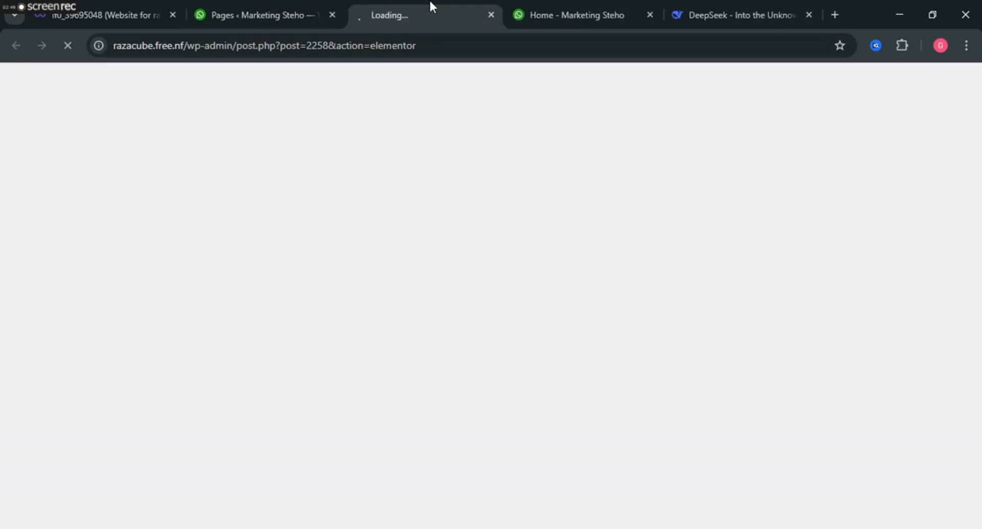
# Narrow the Elements panel in the Home page's Elementor editor to widen the canvas
pyautogui.click(607, 1)
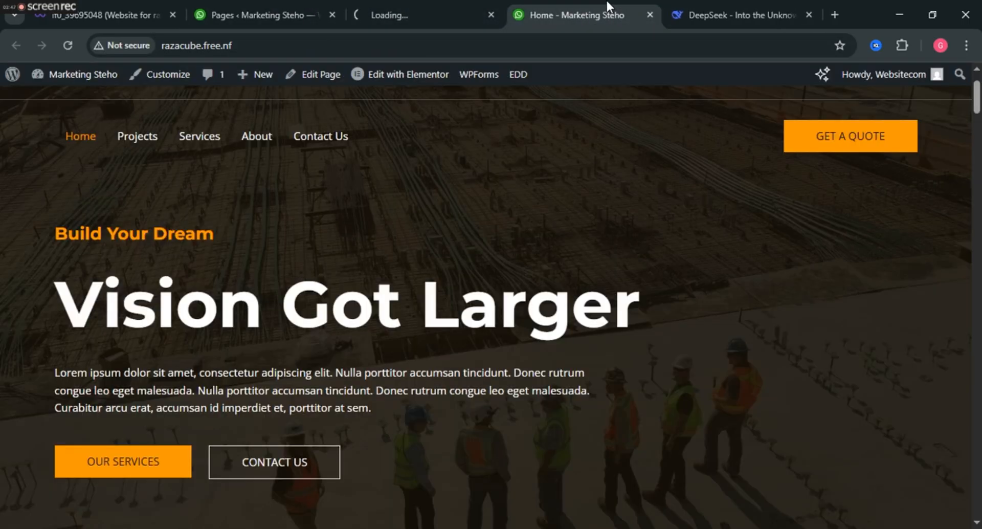
pyautogui.click(418, 1)
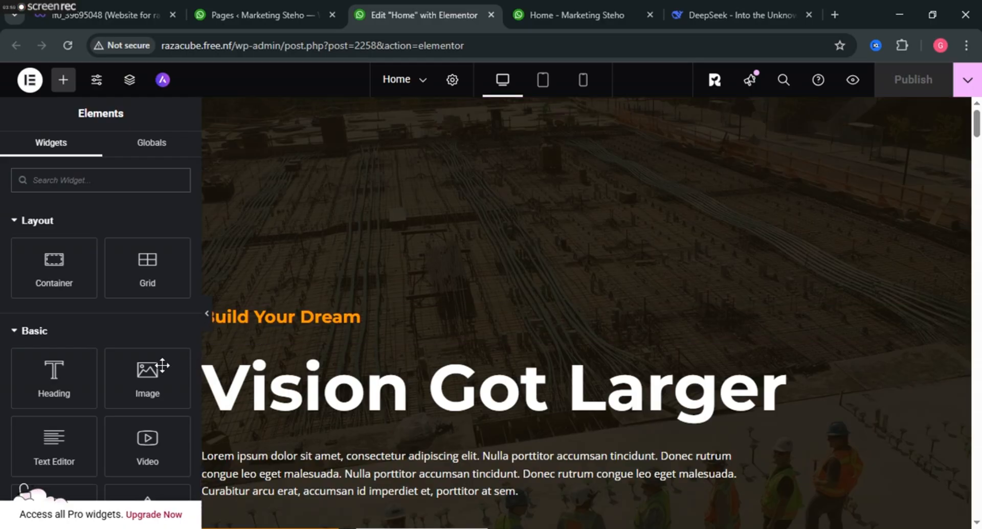
pyautogui.moveTo(201, 358); pyautogui.dragTo(162, 365)
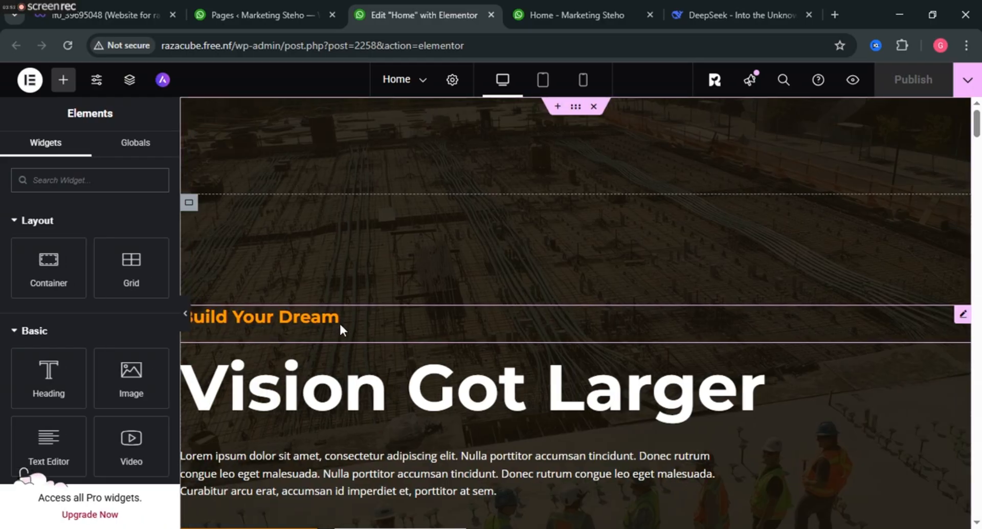
# Switch to the DeepSeek chat and review the generated services and about page content back up to the original prompt
pyautogui.click(716, 10)
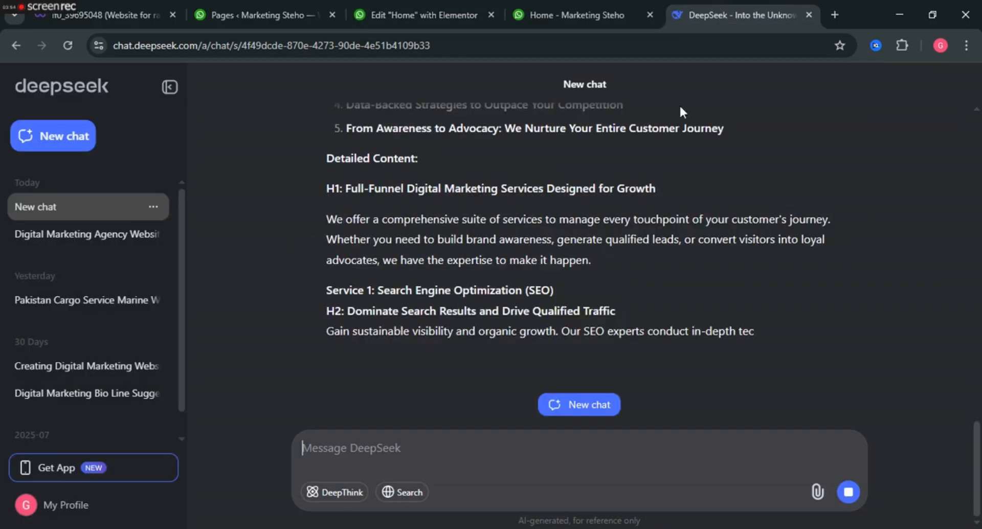
pyautogui.scroll(15, 476, 258)
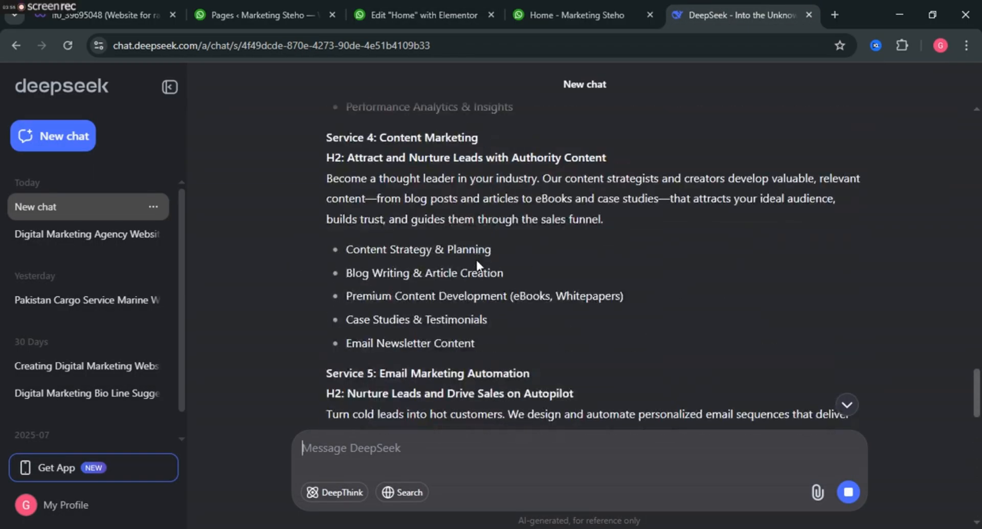
pyautogui.scroll(20, 475, 258)
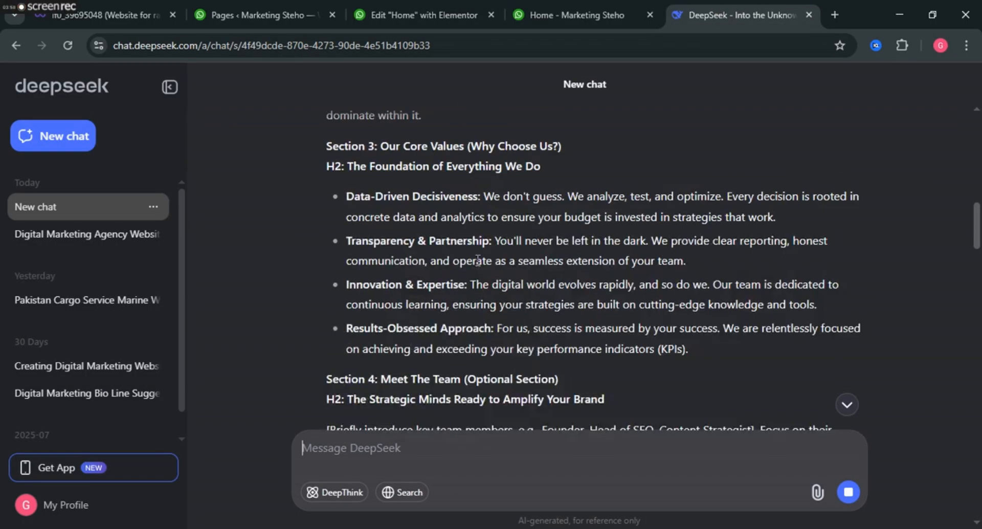
pyautogui.scroll(10, 477, 261)
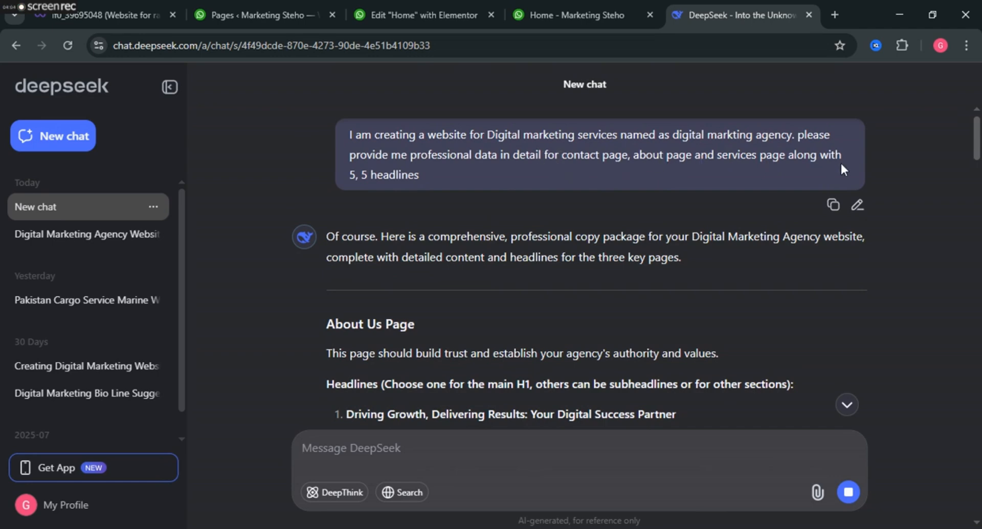
pyautogui.scroll(-3, 480, 281)
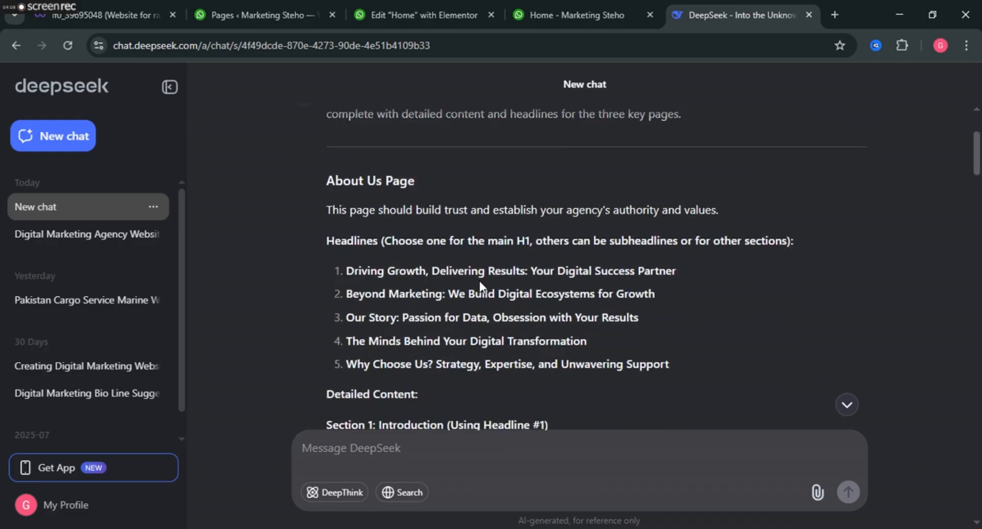
pyautogui.scroll(3, 479, 278)
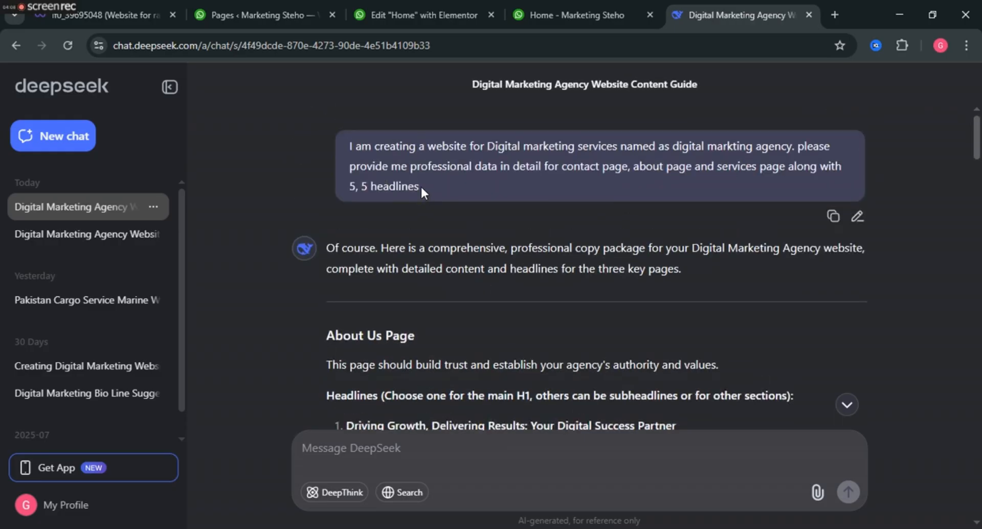
# Copy the earlier website content prompt into the DeepSeek message box and check the live Home page's navigation for the missing pages
pyautogui.moveTo(421, 186); pyautogui.dragTo(346, 152)
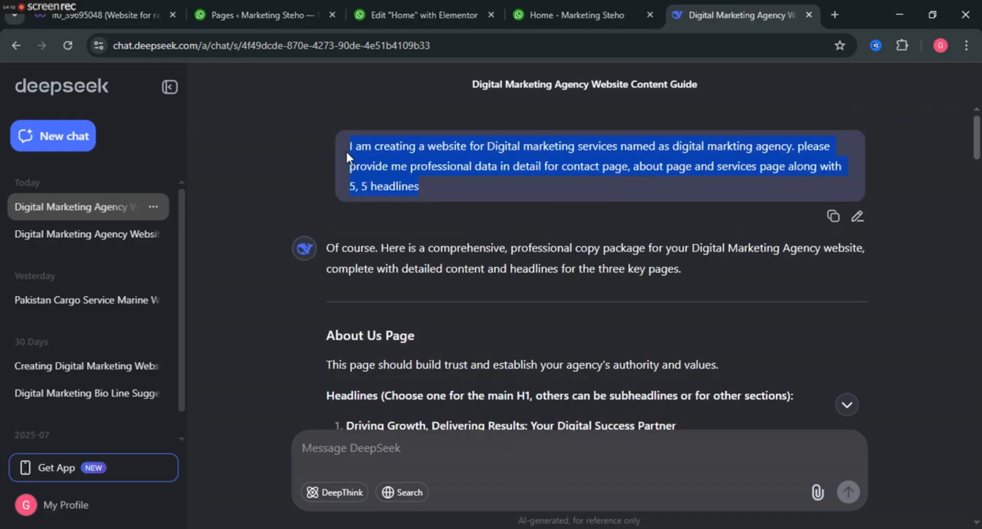
pyautogui.hotkey('ctrl', 'v')
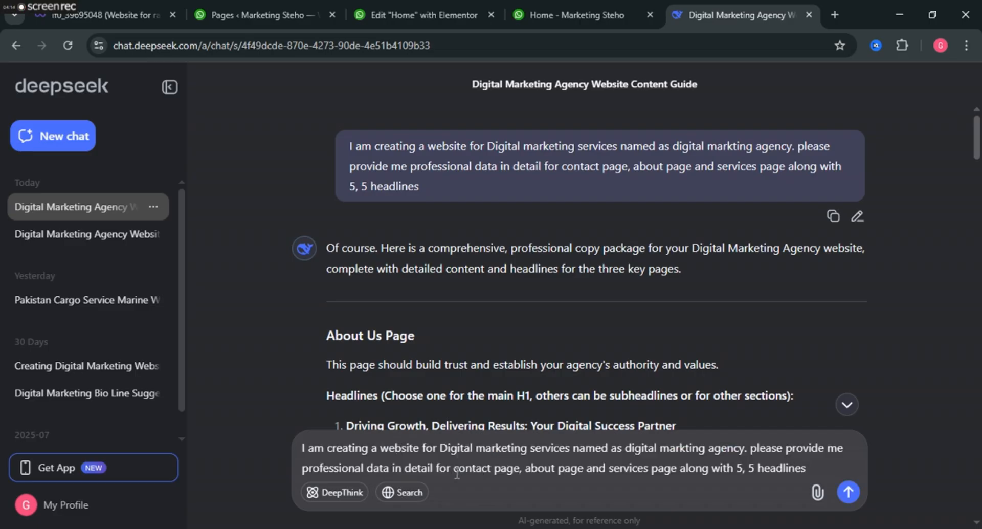
pyautogui.click(547, 10)
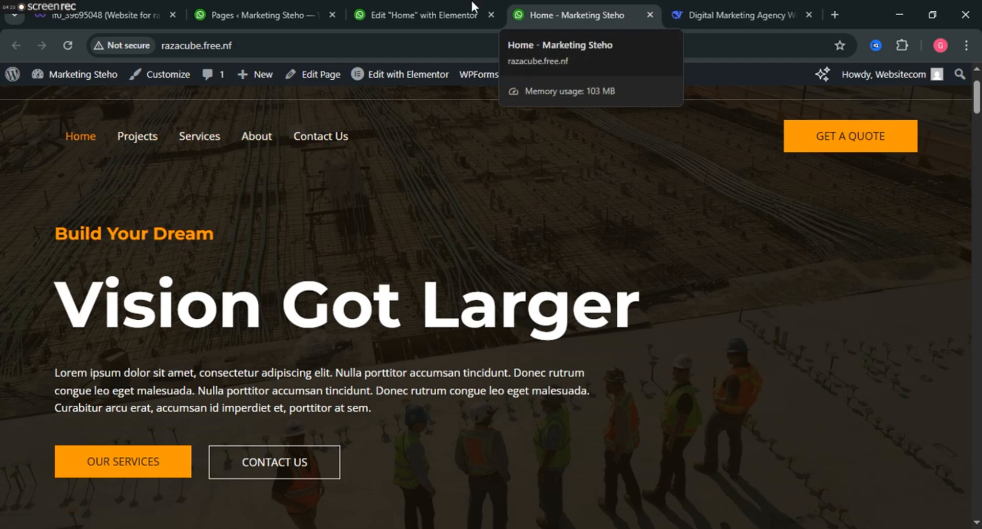
pyautogui.click(708, 1)
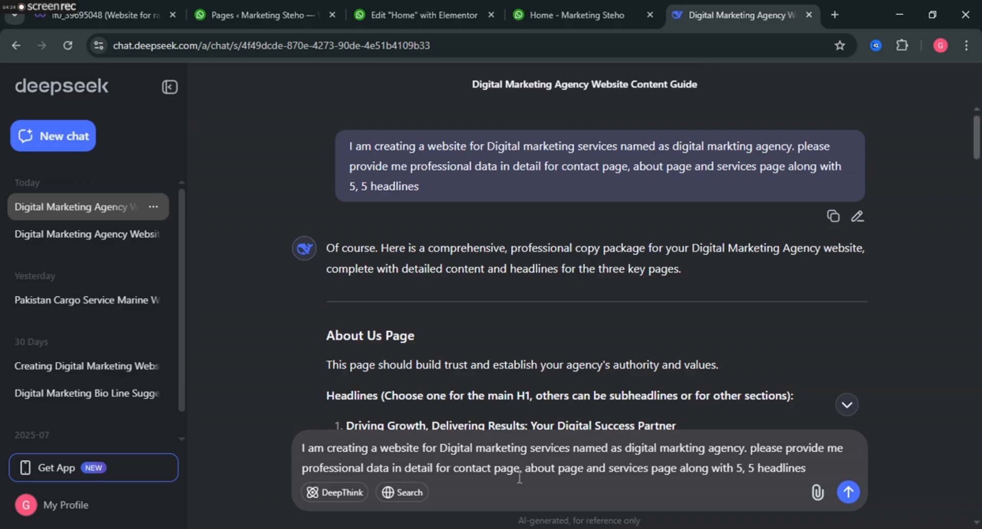
# Insert "home page," before "contact page" in the unsent DeepSeek prompt
pyautogui.click(452, 470)
pyautogui.write('homw')
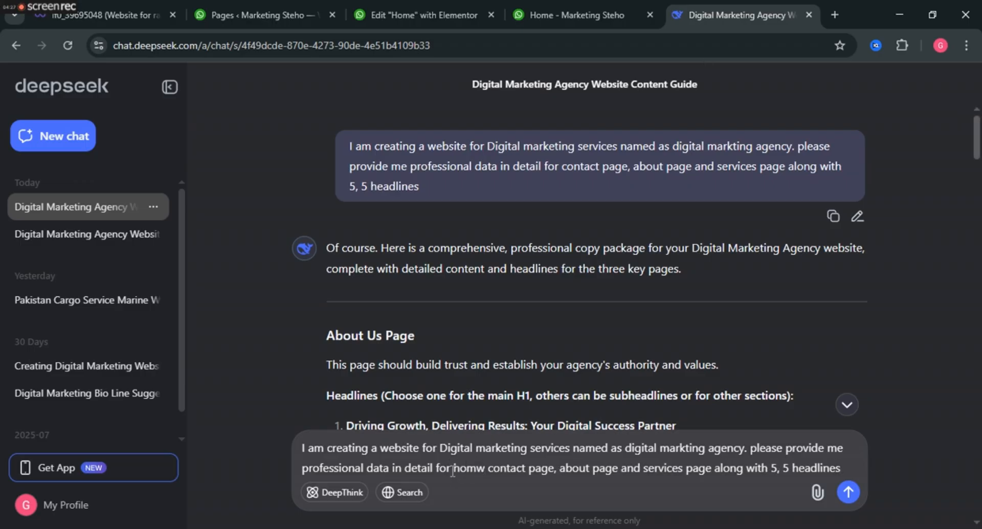
pyautogui.press('BackSpace')
pyautogui.write('e page')
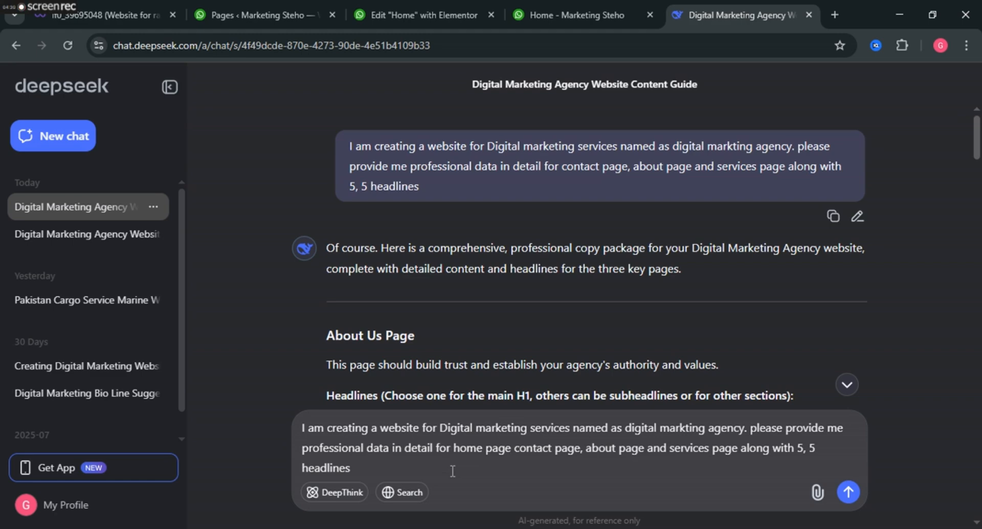
pyautogui.write(',')
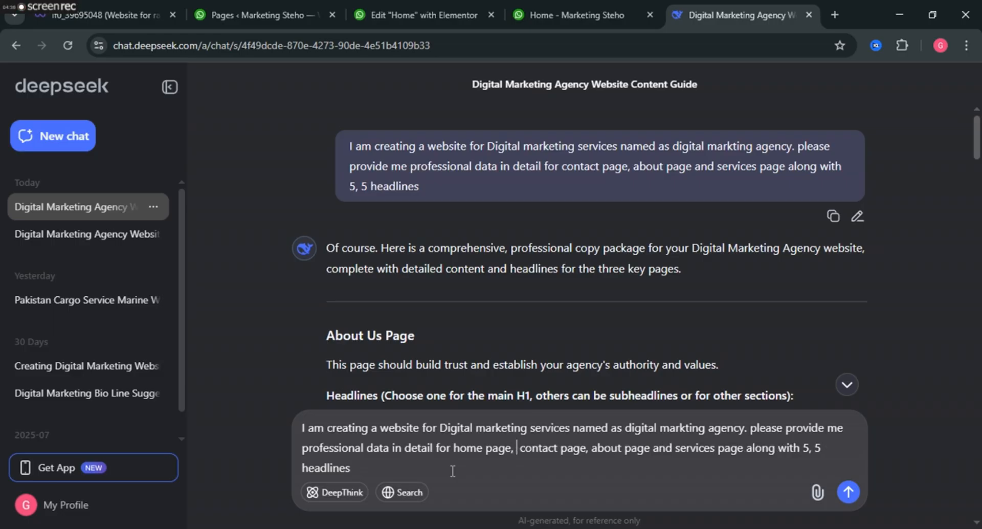
# Insert "projects page," after "home page," in the DeepSeek prompt and send it
pyautogui.write('pro')
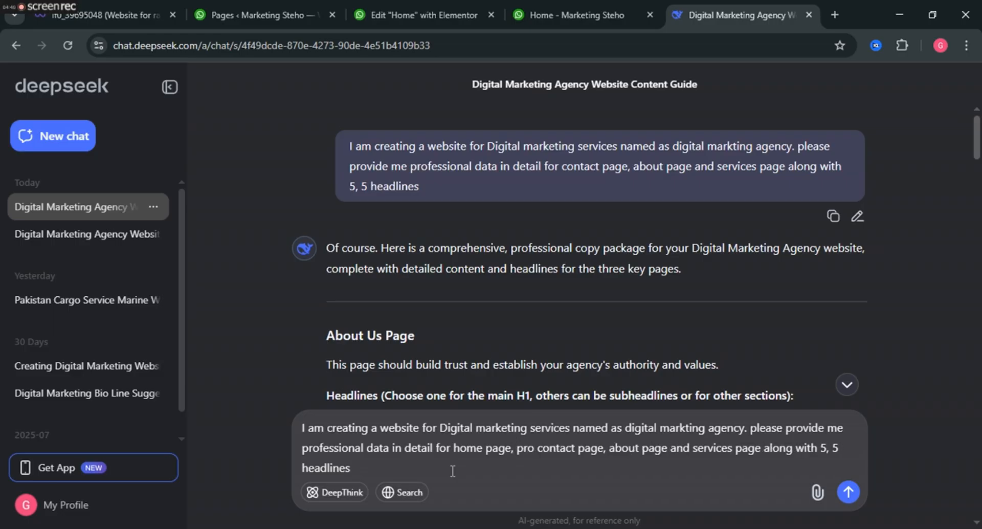
pyautogui.write('jects')
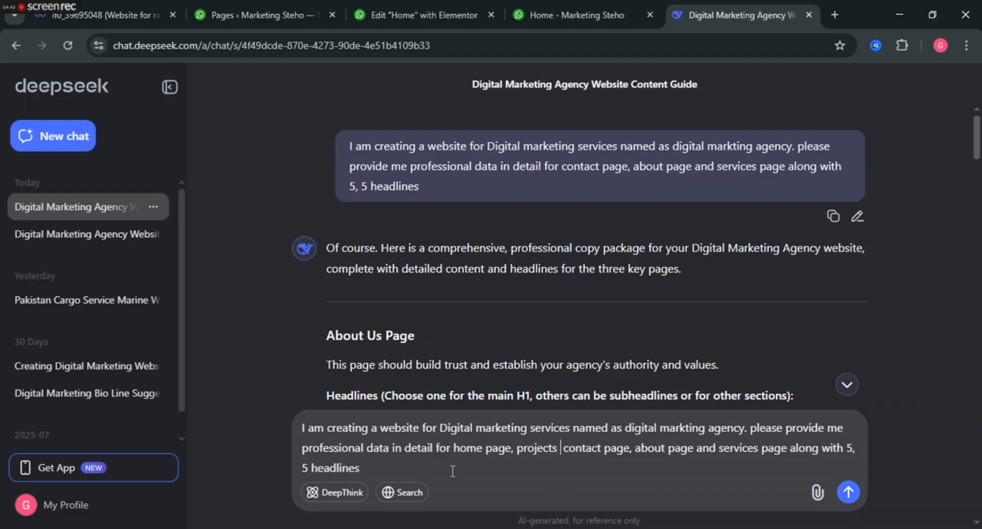
pyautogui.write(' page ')
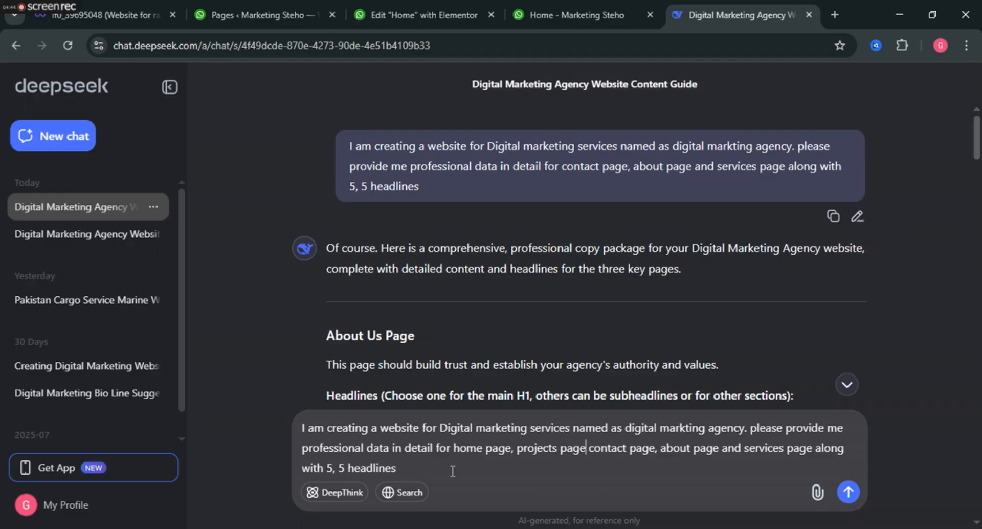
pyautogui.write(',')
pyautogui.press('Return')
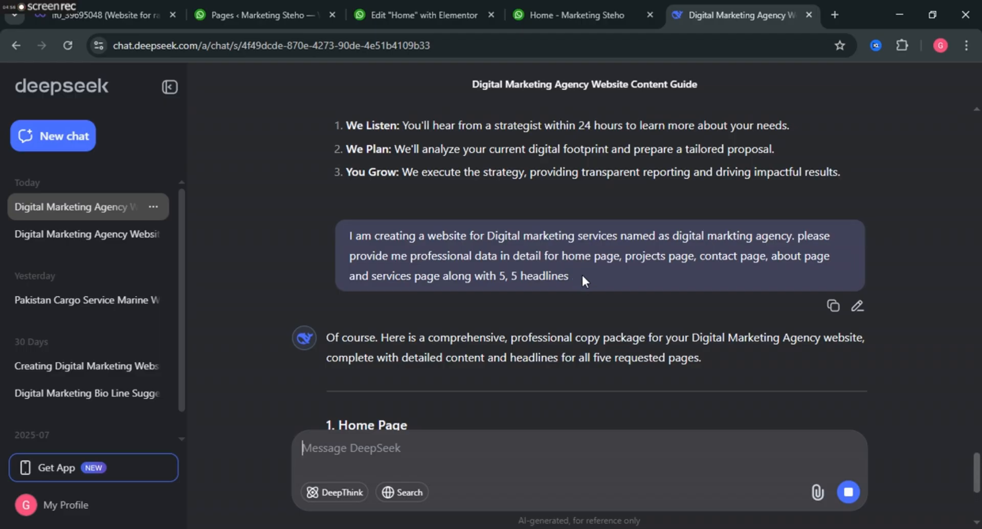
# Check the Home page headlines in DeepSeek's new reply and reorder the browser tabs so the chat directly follows the Elementor editor
pyautogui.scroll(-5, 581, 273)
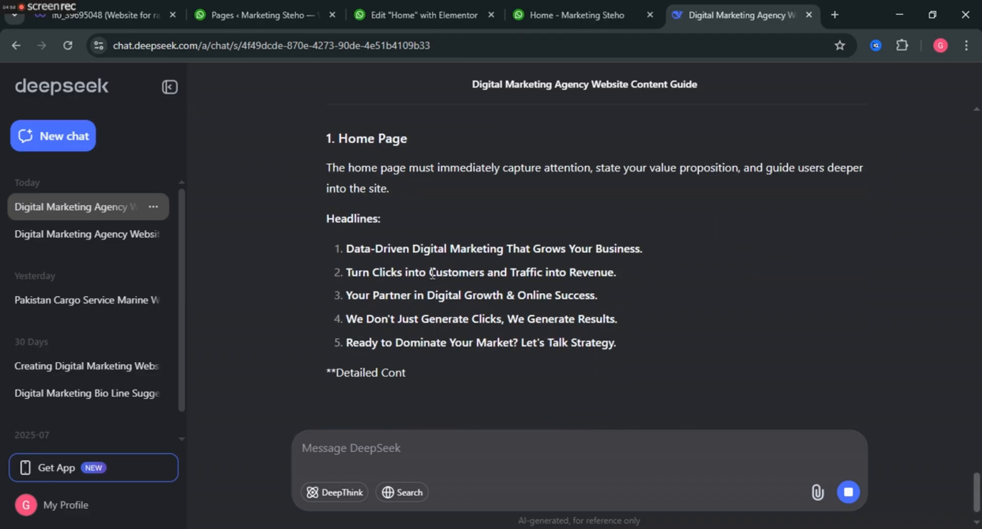
pyautogui.scroll(1, 435, 277)
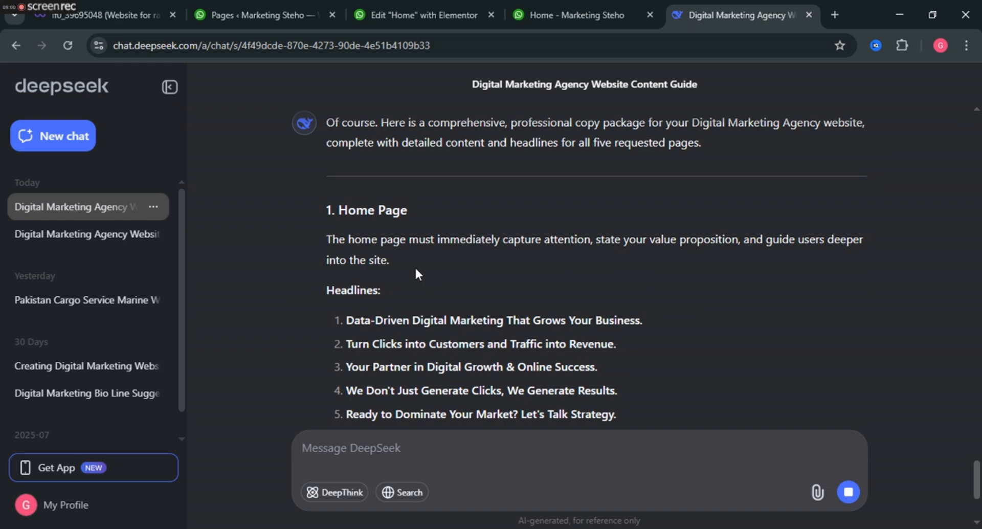
pyautogui.click(417, 1)
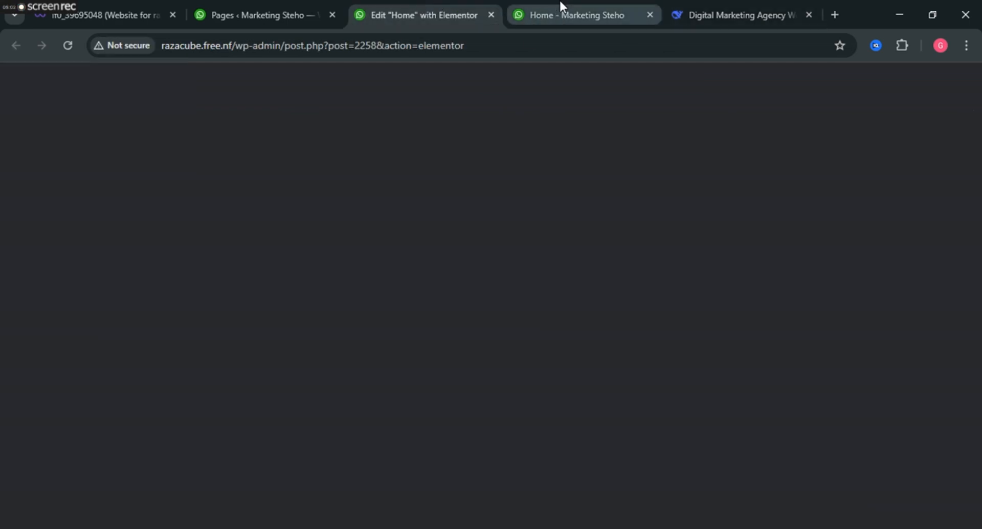
pyautogui.moveTo(560, 1); pyautogui.dragTo(716, 5)
pyautogui.click(425, 1)
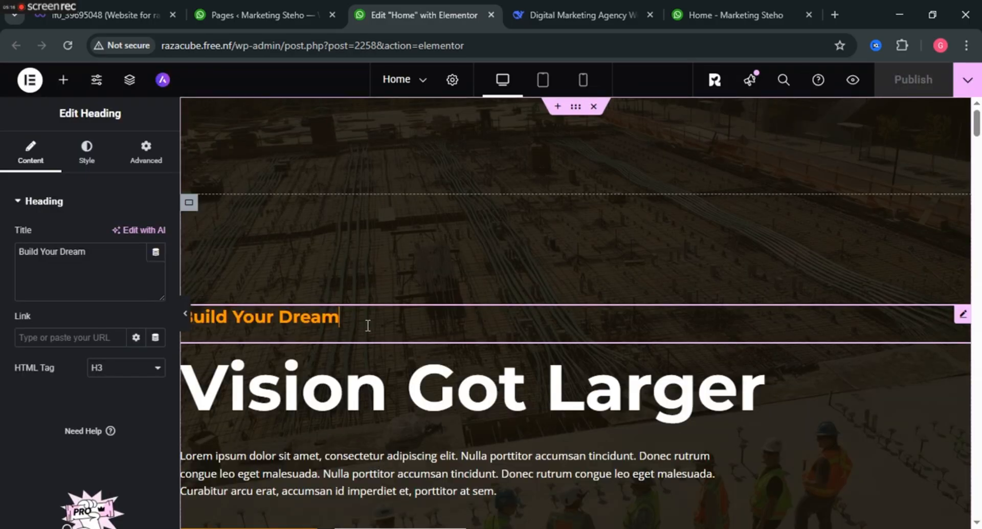
# Replace the orange "Build Your Dream" heading in the Home page hero section with "Welcome to the"
pyautogui.click(358, 318)
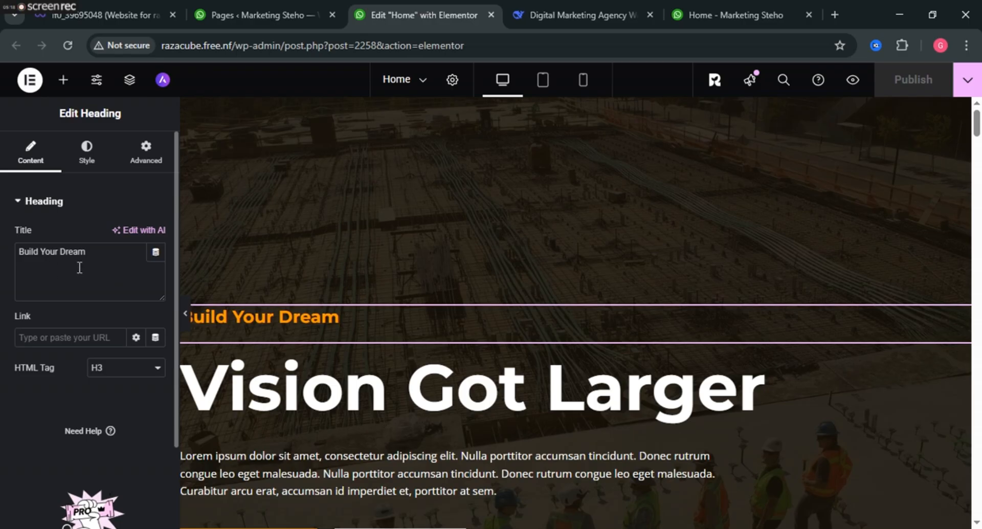
pyautogui.tripleClick(95, 256)
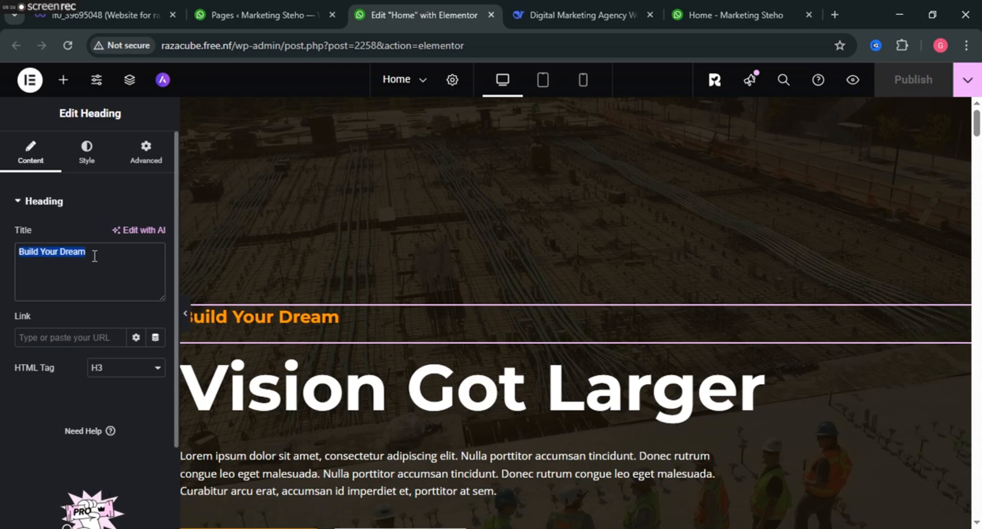
pyautogui.write('Welco')
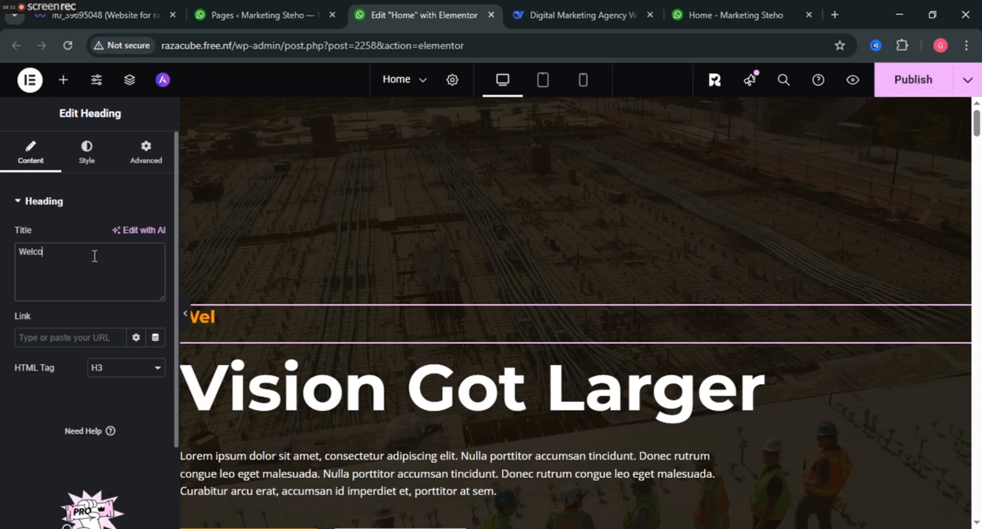
pyautogui.write('me t')
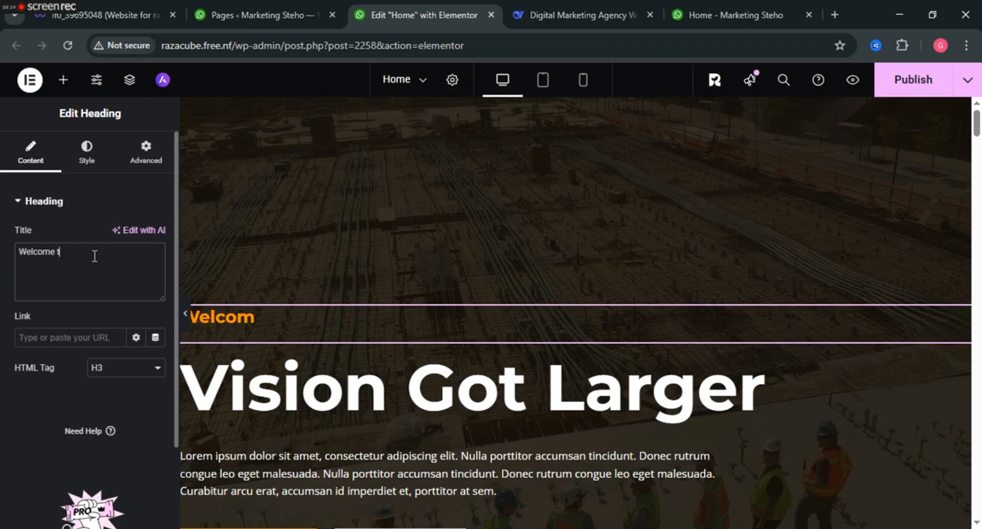
pyautogui.write('o the')
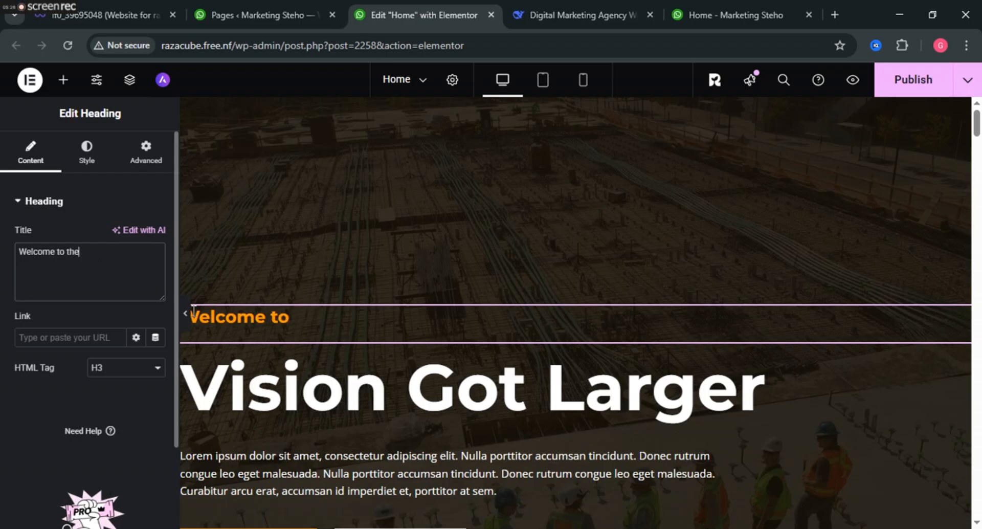
# Replace the large "Vision Got Larger" heading in the hero section with "Digital marketing"
pyautogui.click(385, 395)
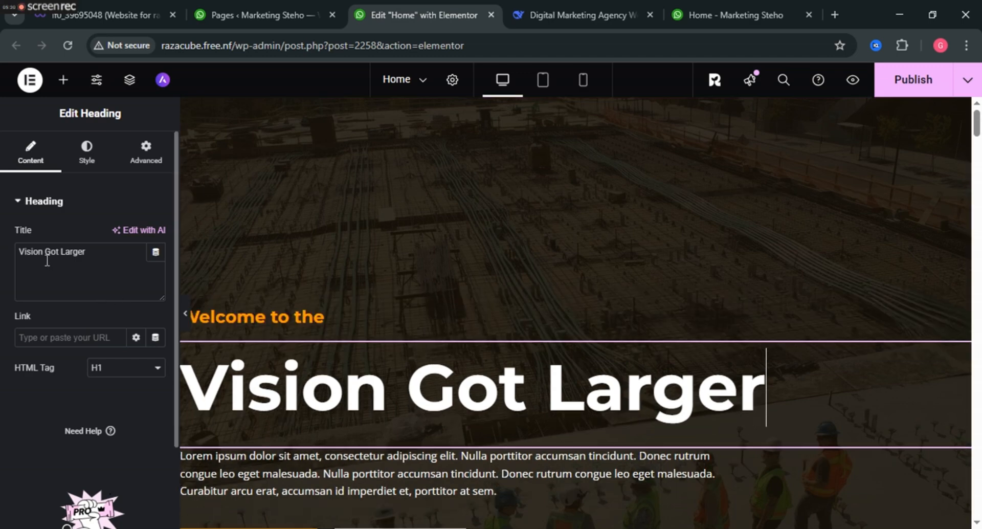
pyautogui.tripleClick(91, 268)
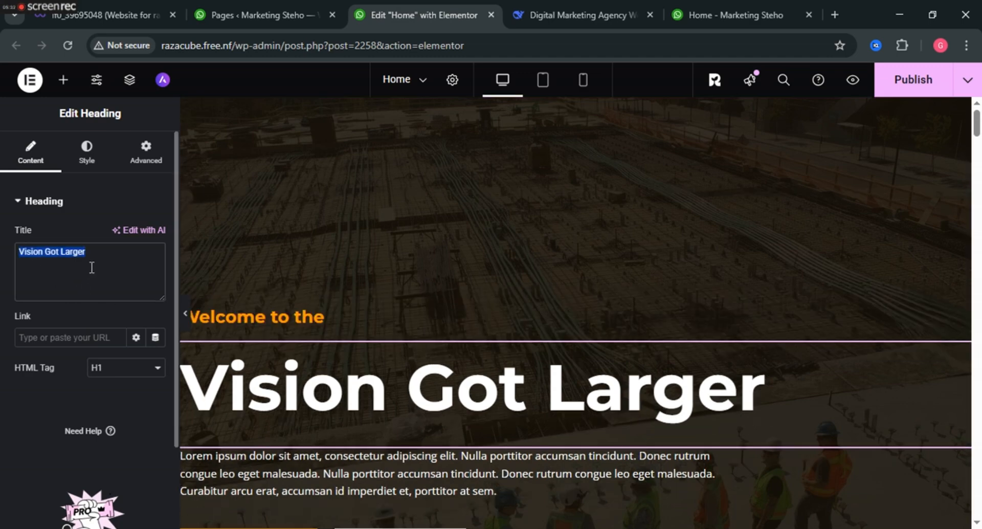
pyautogui.write('D')
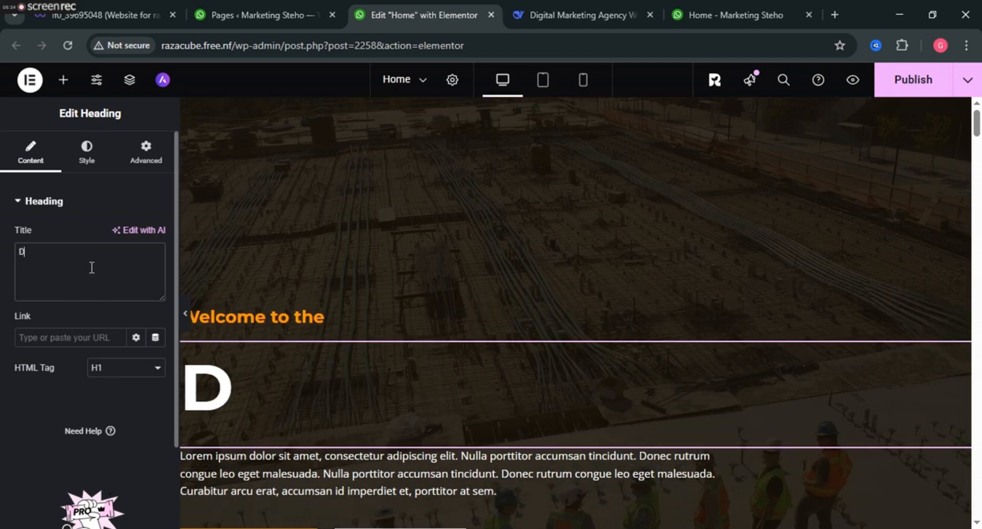
pyautogui.write('igital')
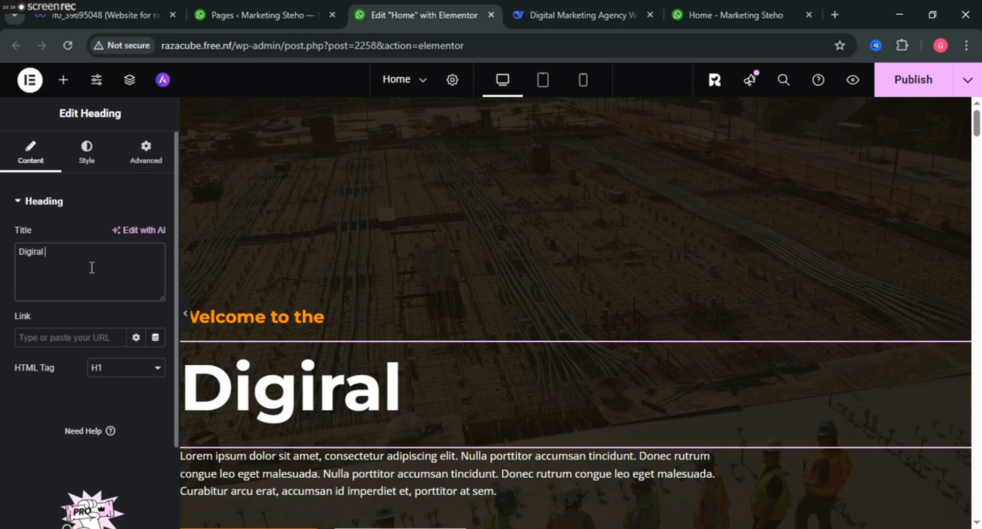
pyautogui.press('BackSpace')
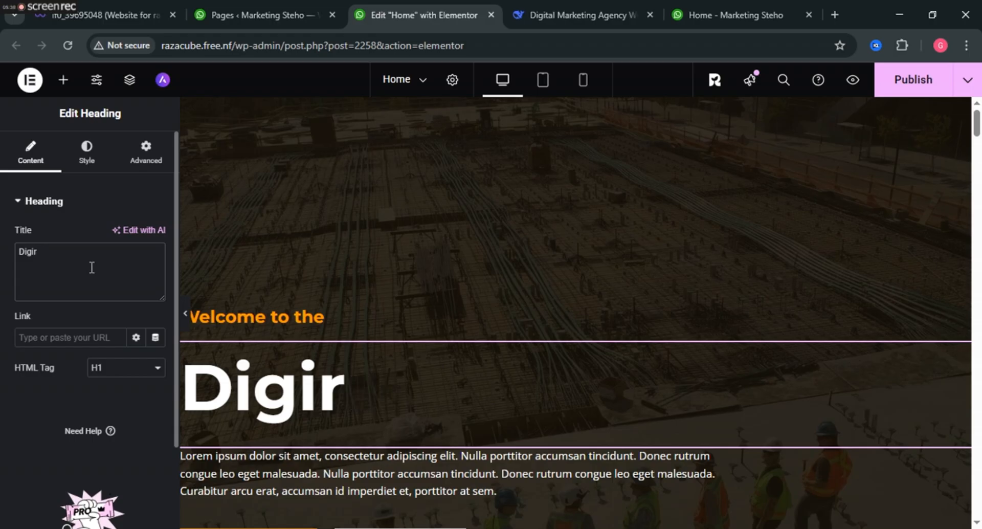
pyautogui.press('BackSpace')
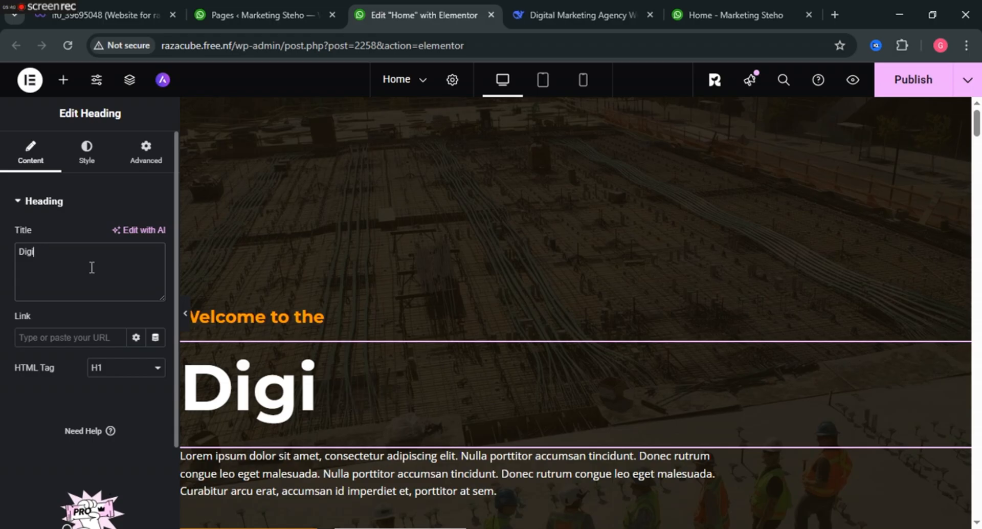
pyautogui.write('ta')
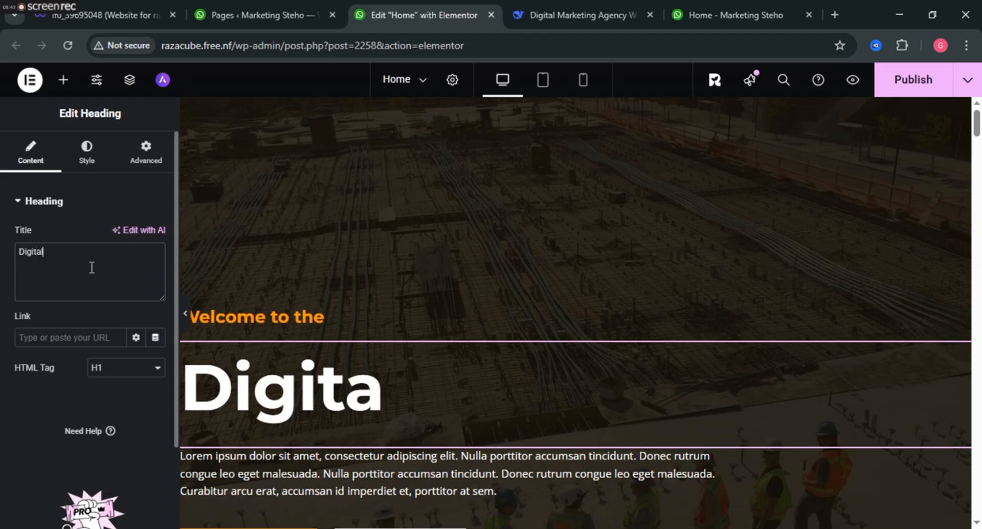
pyautogui.write('l m')
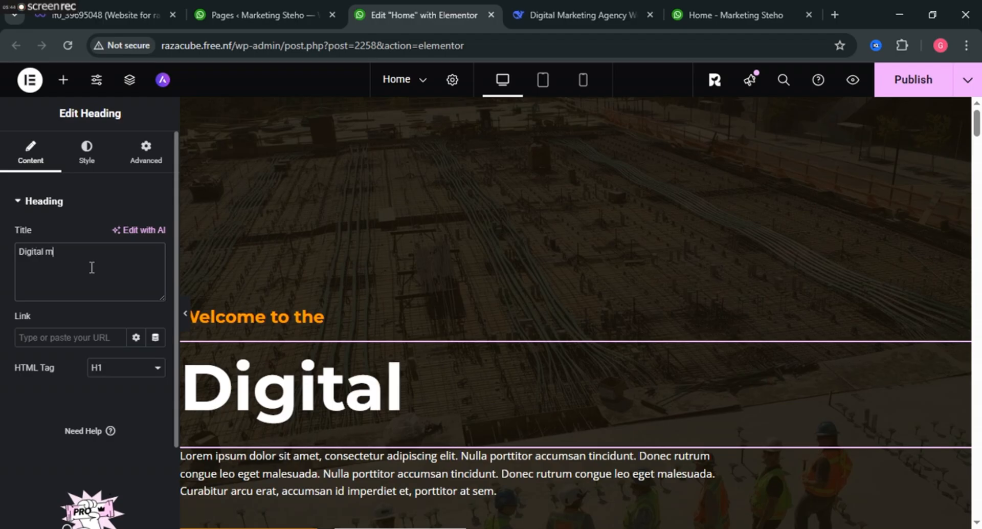
pyautogui.write('arkting')
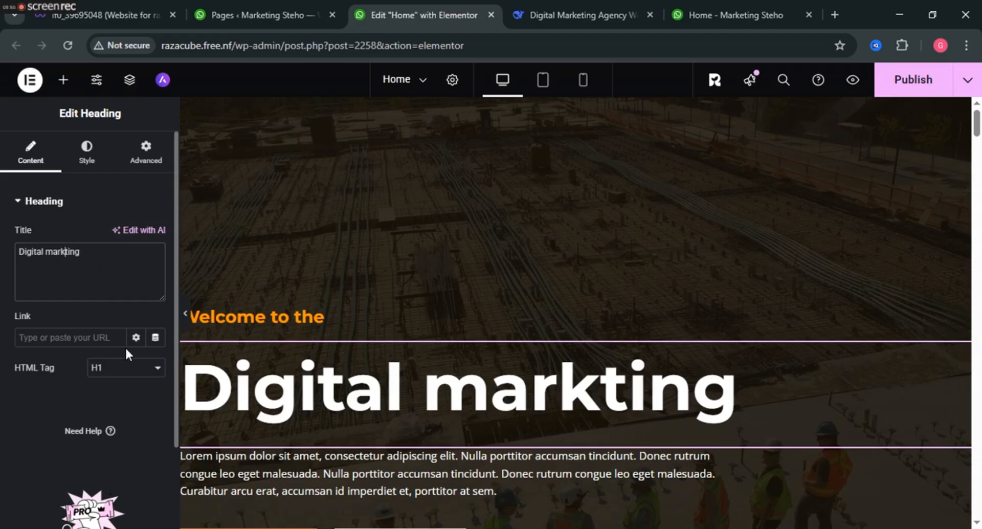
pyautogui.write('e')
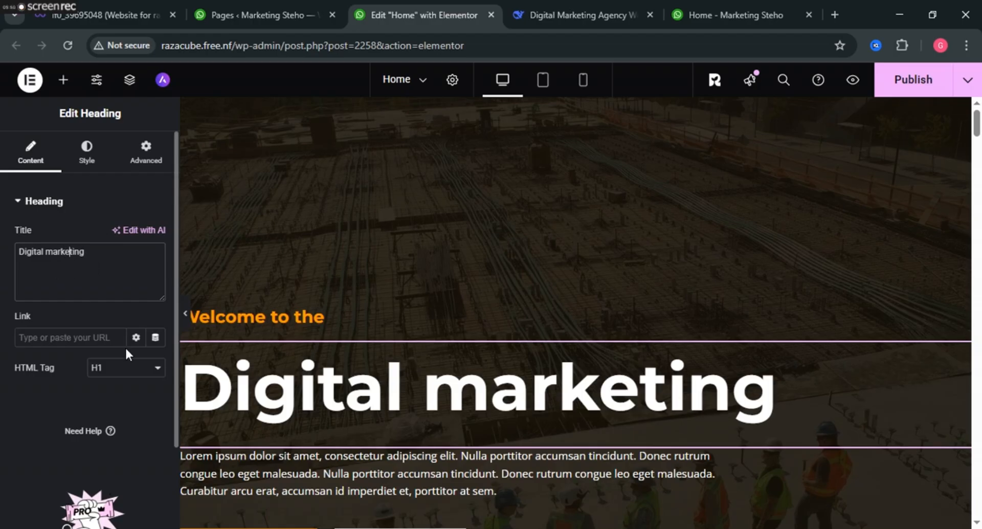
# Open the lorem ipsum paragraph below the hero heading for editing
pyautogui.click(374, 459)
pyautogui.scroll(-1, 451, 461)
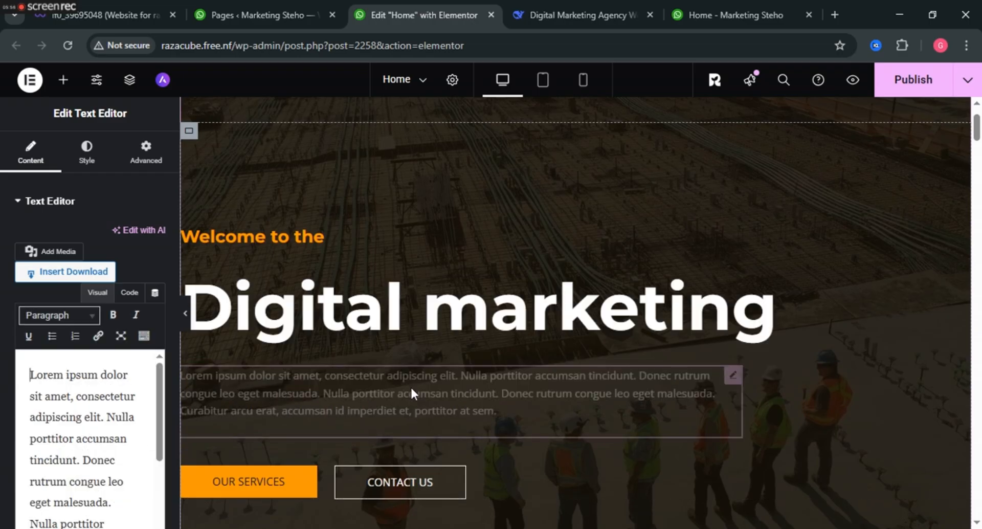
pyautogui.scroll(-1, 453, 404)
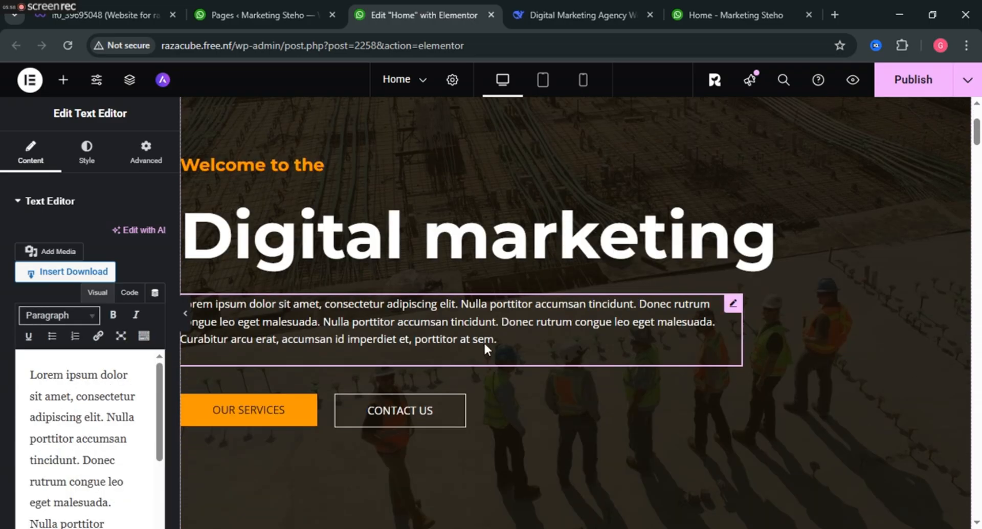
pyautogui.scroll(-3, 134, 404)
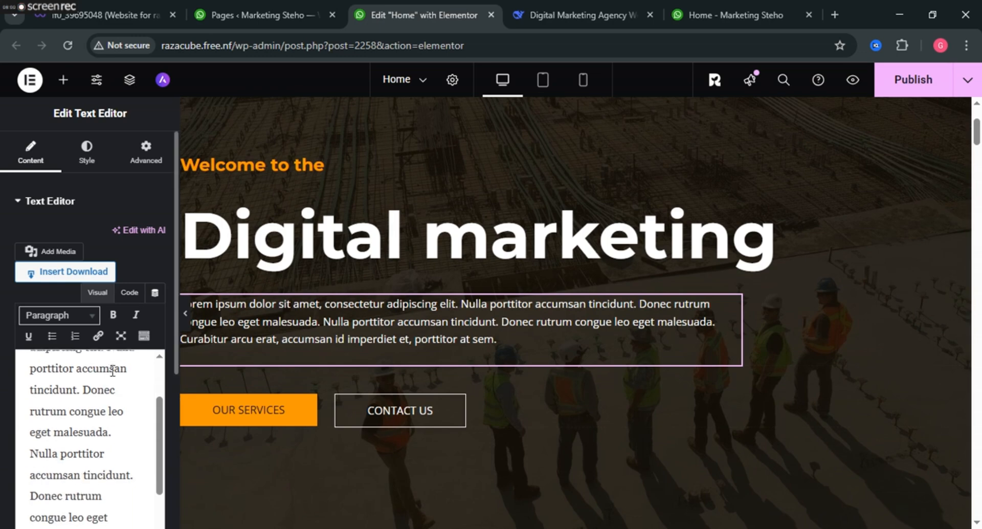
# Switch to the DeepSeek chat and review the generated Home page copy from the hero section through the testimonial and call to action
pyautogui.click(578, 15)
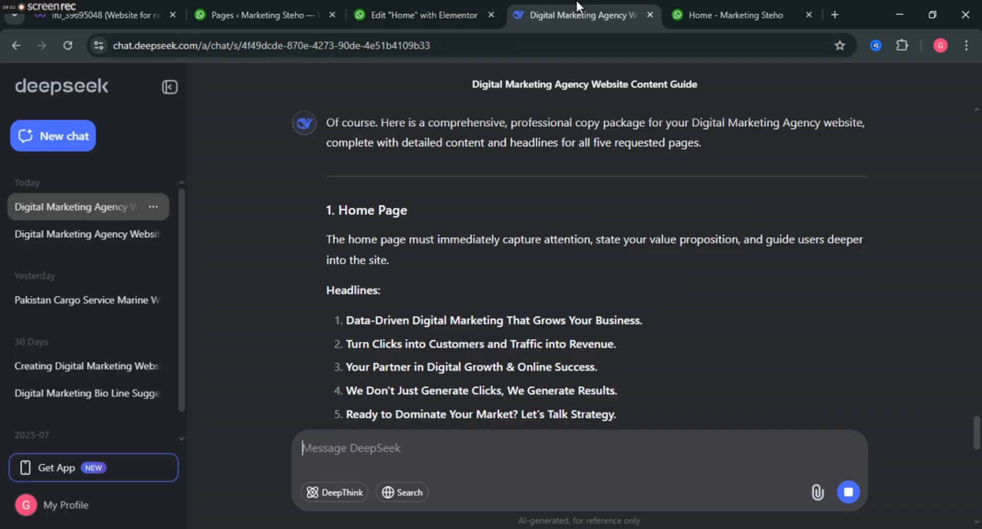
pyautogui.scroll(-4, 405, 307)
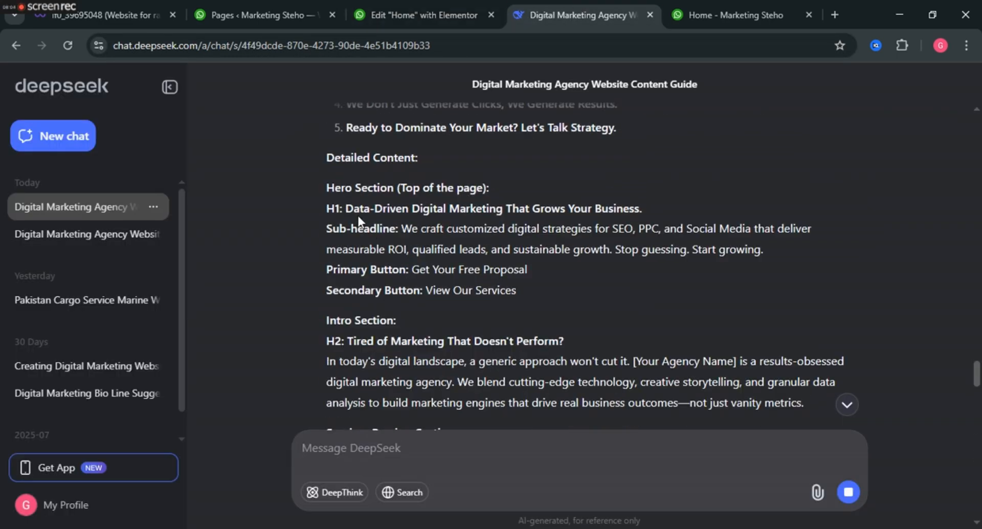
pyautogui.scroll(-2, 335, 263)
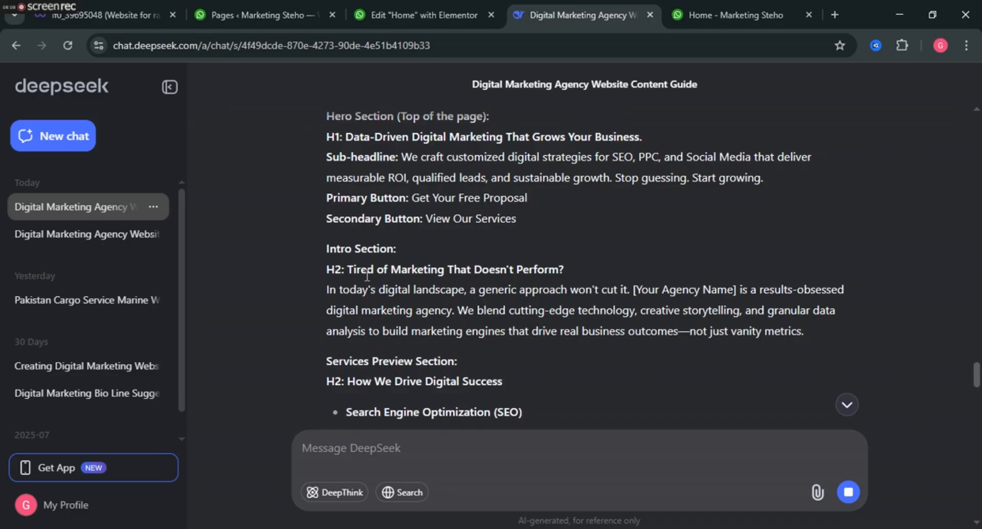
pyautogui.scroll(-5, 367, 275)
pyautogui.scroll(1, 367, 274)
pyautogui.scroll(-8, 368, 274)
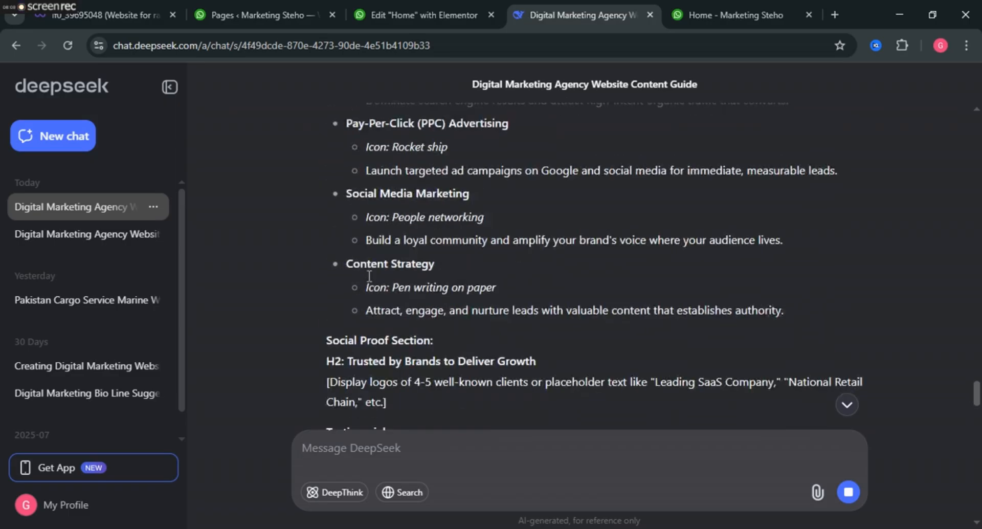
pyautogui.scroll(6, 369, 276)
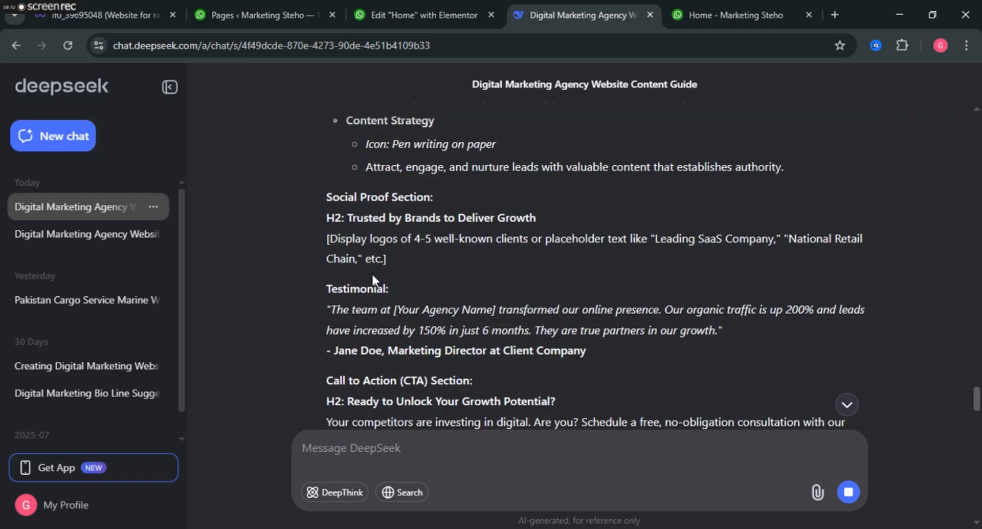
pyautogui.scroll(1, 381, 271)
pyautogui.scroll(5, 382, 270)
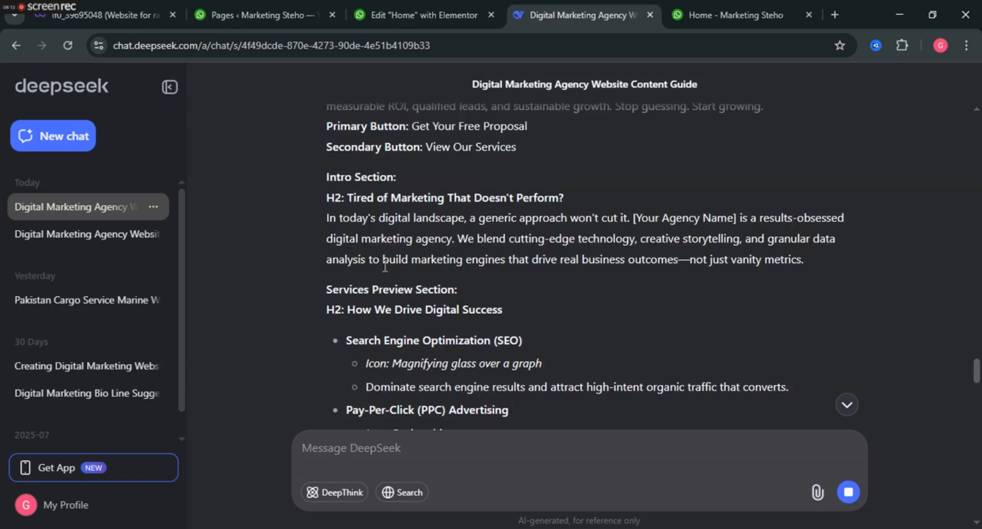
pyautogui.scroll(4, 413, 234)
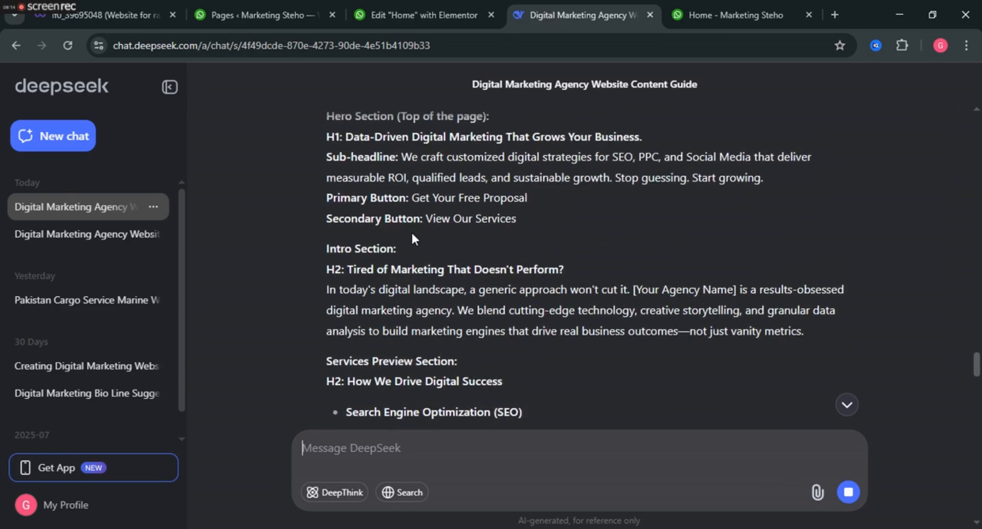
# Copy the hero section's sub-headline text, from "We craft customized digital strategies" to "Start growing.", out of DeepSeek's reply
pyautogui.scroll(-3, 420, 301)
pyautogui.moveTo(406, 156); pyautogui.dragTo(539, 199)
pyautogui.moveTo(717, 191); pyautogui.dragTo(771, 183)
pyautogui.hotkey('ctrl', 'c')
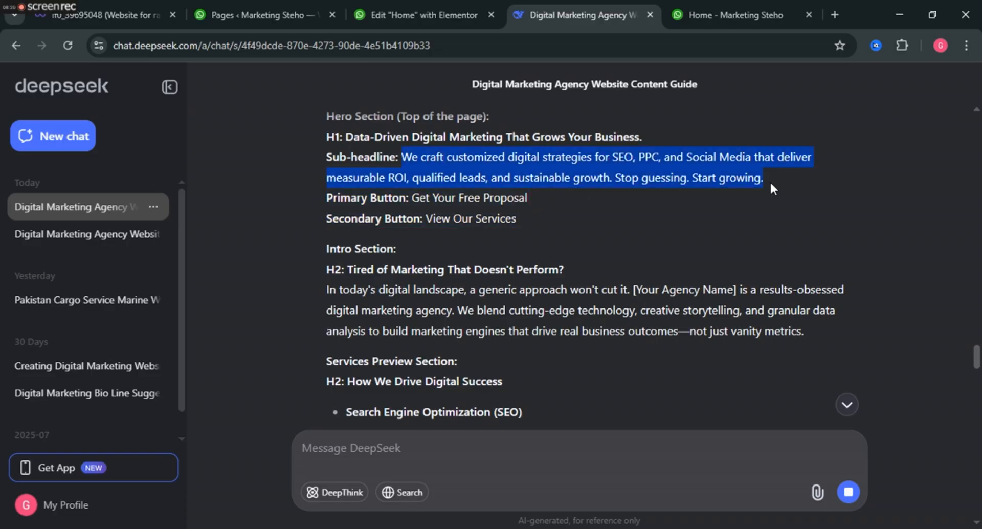
# Return to the Elementor editor and replace the hero's entire lorem ipsum paragraph with the copied sub-headline
pyautogui.click(428, 4)
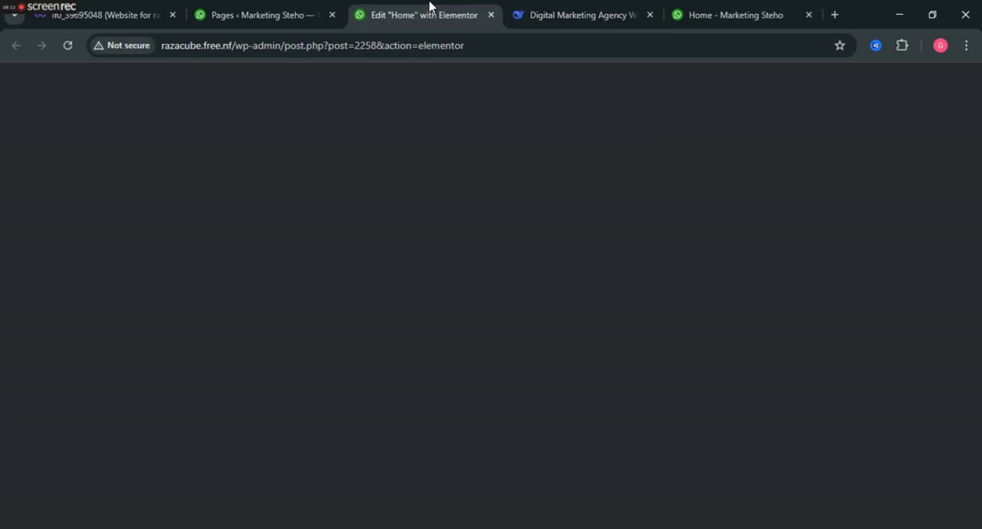
pyautogui.click(116, 445)
pyautogui.hotkey('ctrl', 'a')
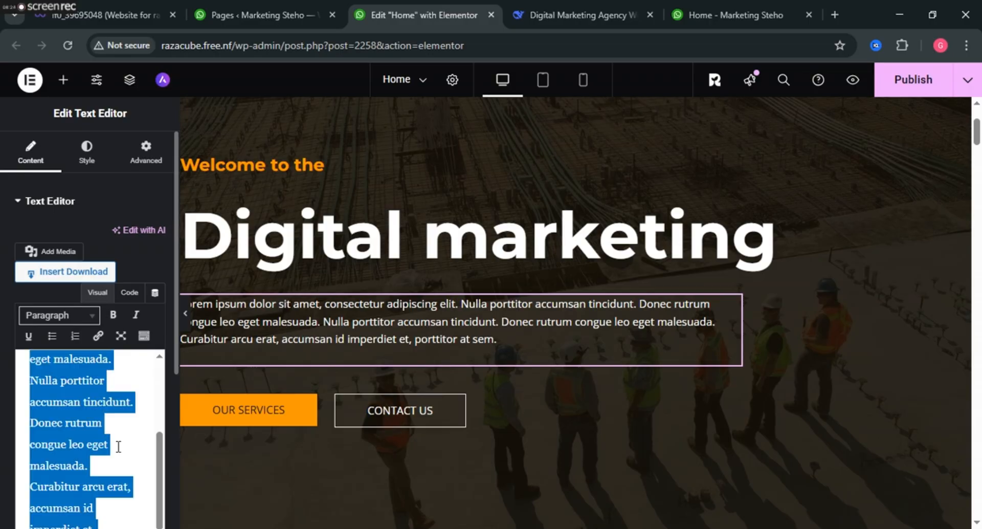
pyautogui.hotkey('ctrl', 'v')
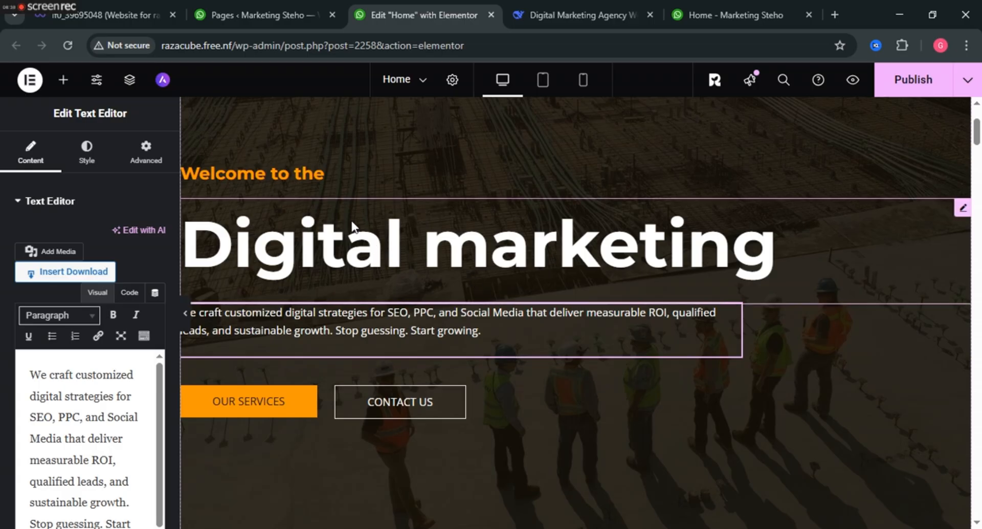
# Open the Services page on the published site and copy its web address
pyautogui.scroll(-1, 333, 225)
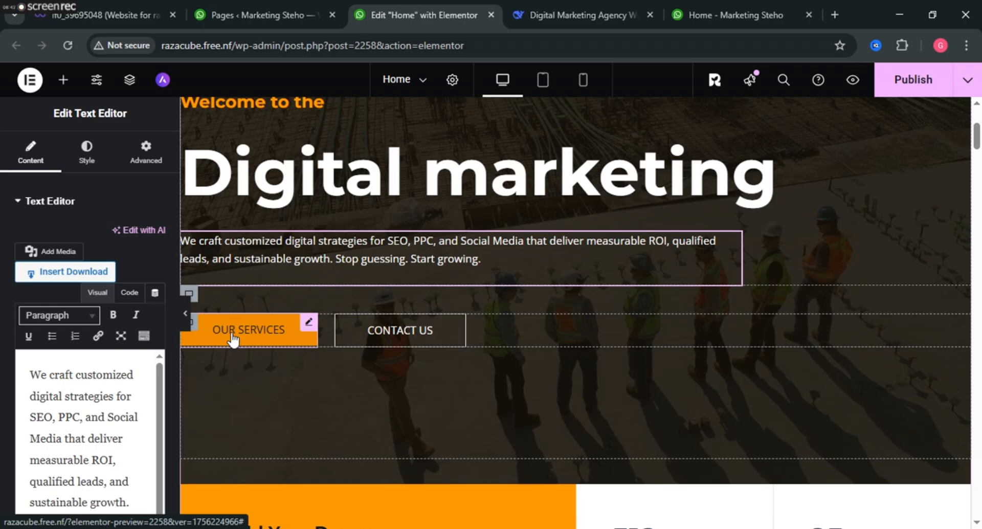
pyautogui.click(722, 7)
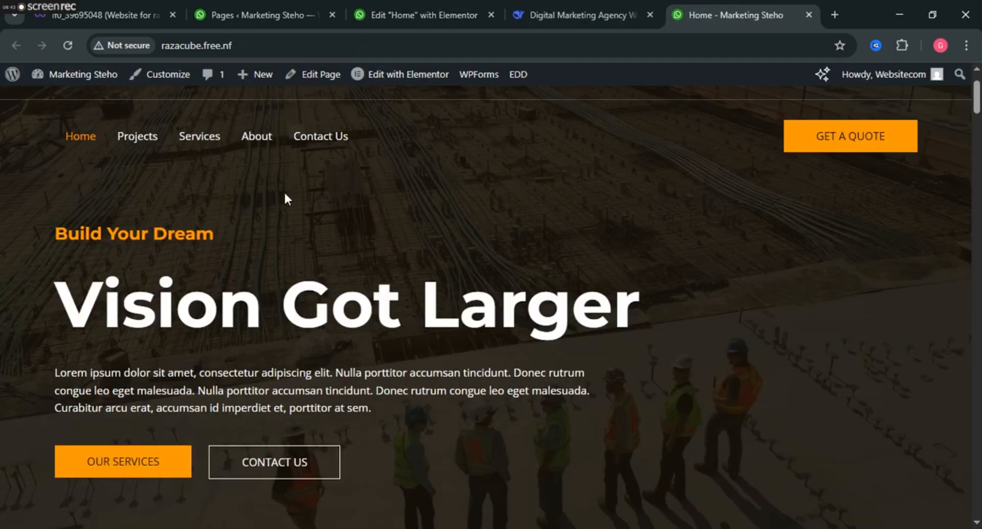
pyautogui.click(207, 143)
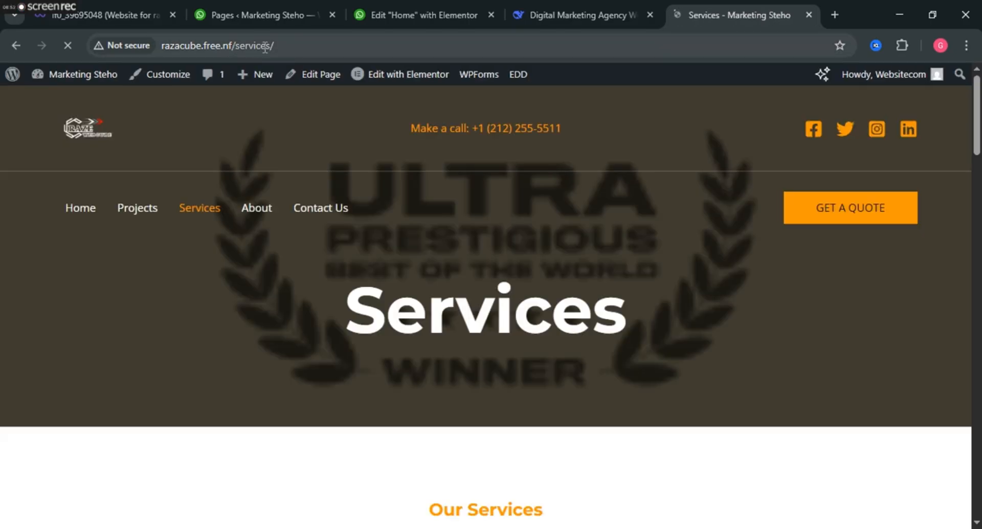
pyautogui.click(265, 45)
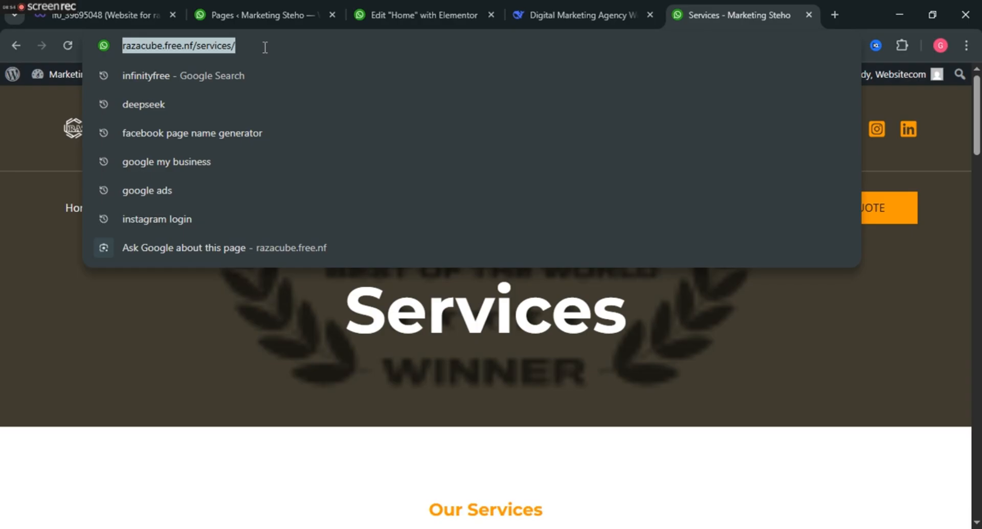
pyautogui.click(415, 3)
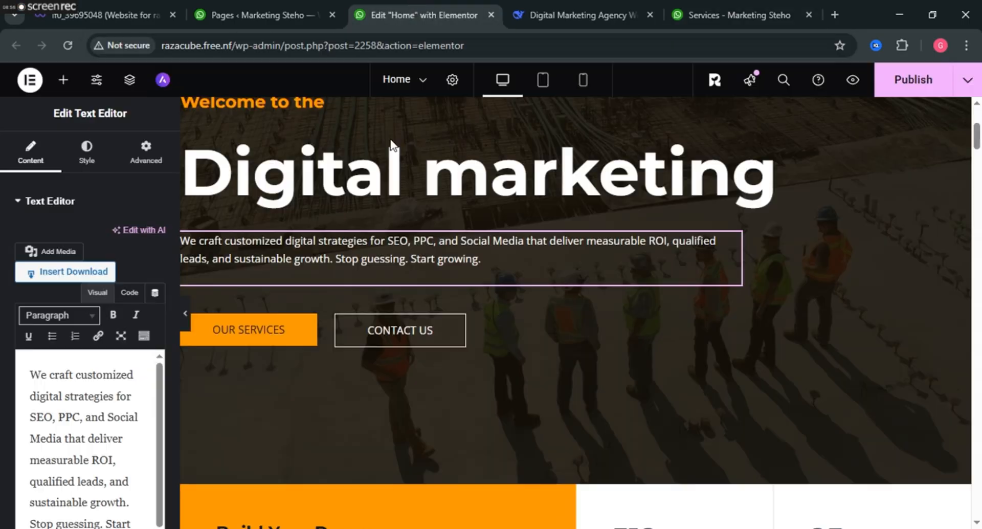
pyautogui.click(270, 337)
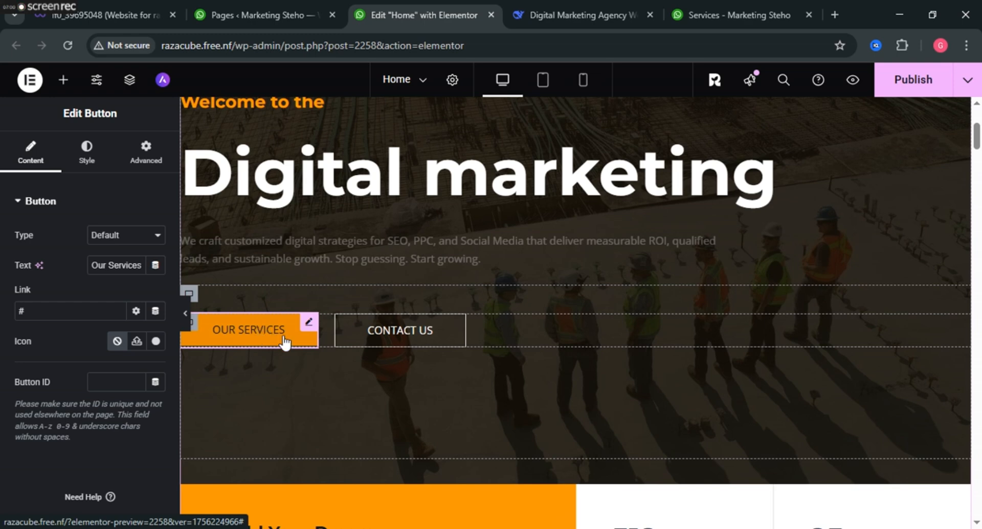
pyautogui.click(104, 311)
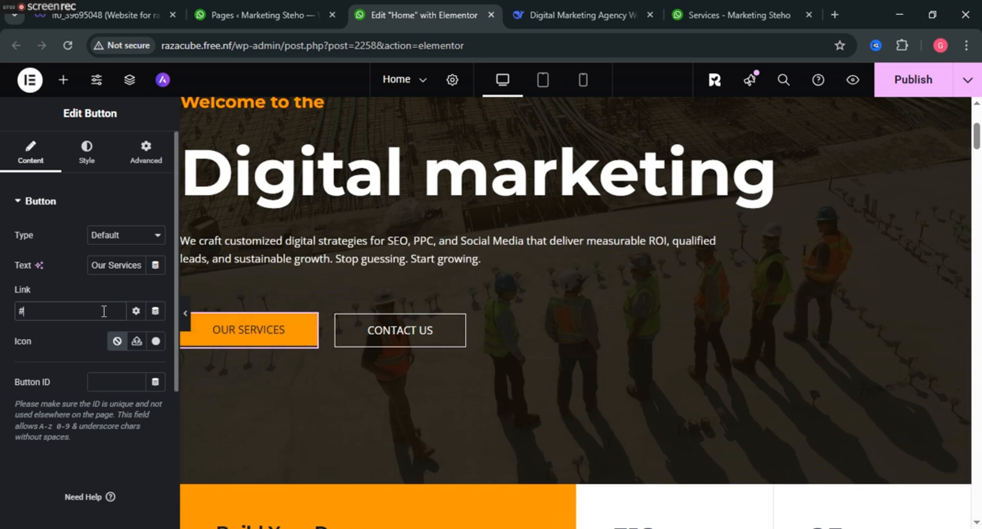
pyautogui.hotkey('ctrl', 'v')
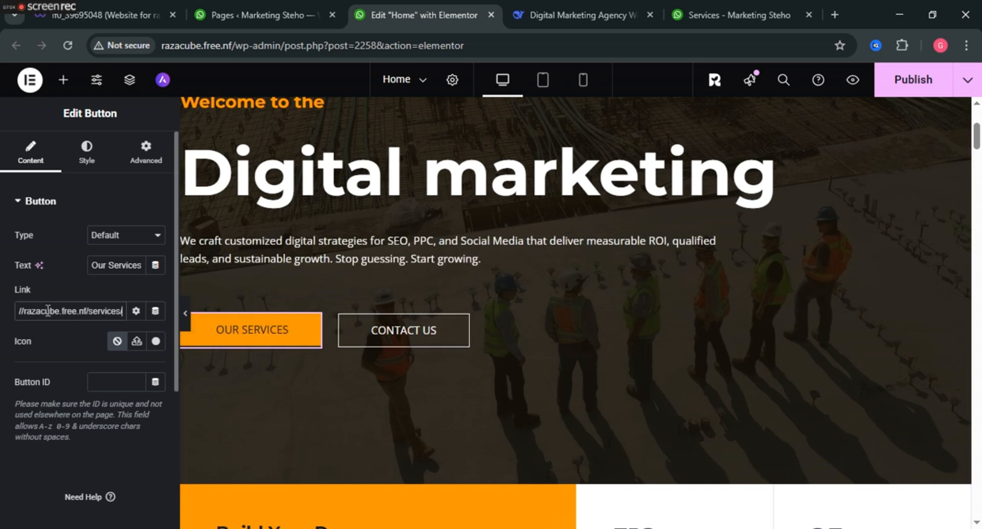
pyautogui.press('Home')
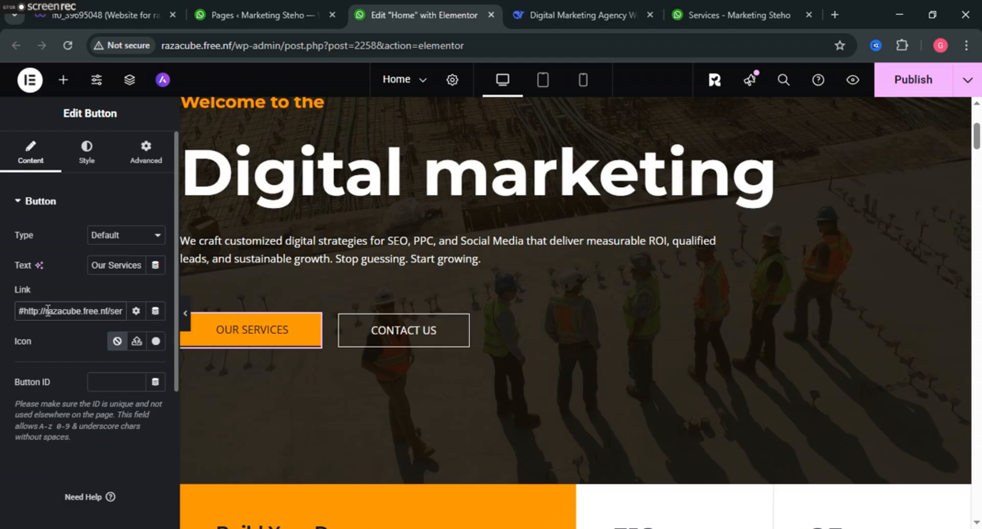
pyautogui.press('BackSpace')
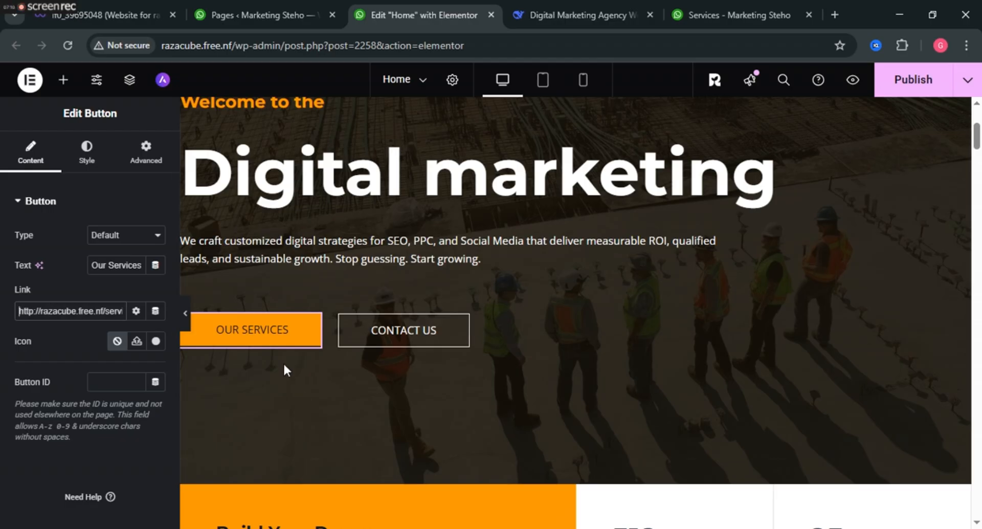
# Check the published Services page against the "Our Services" button and look over the Home page's hero section in the editor
pyautogui.click(757, 15)
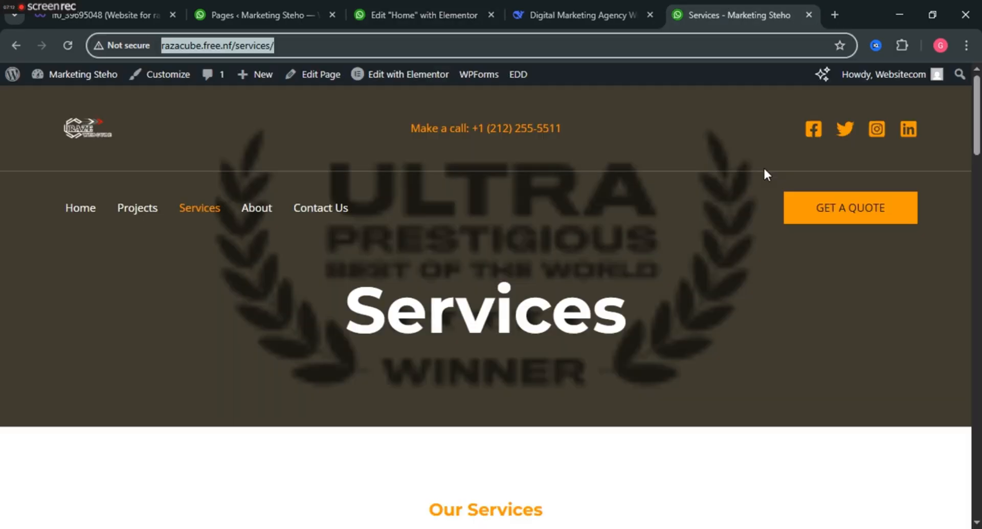
pyautogui.click(369, 1)
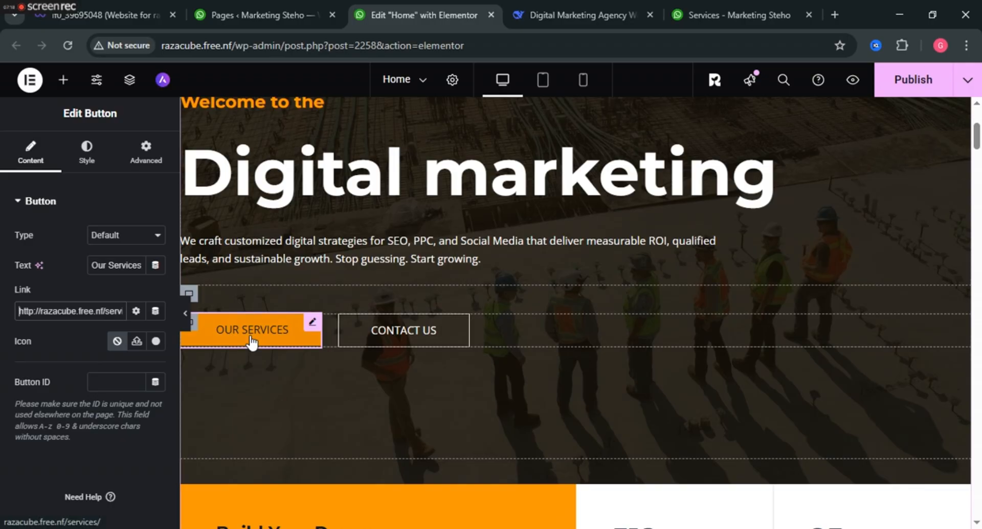
pyautogui.click(670, 7)
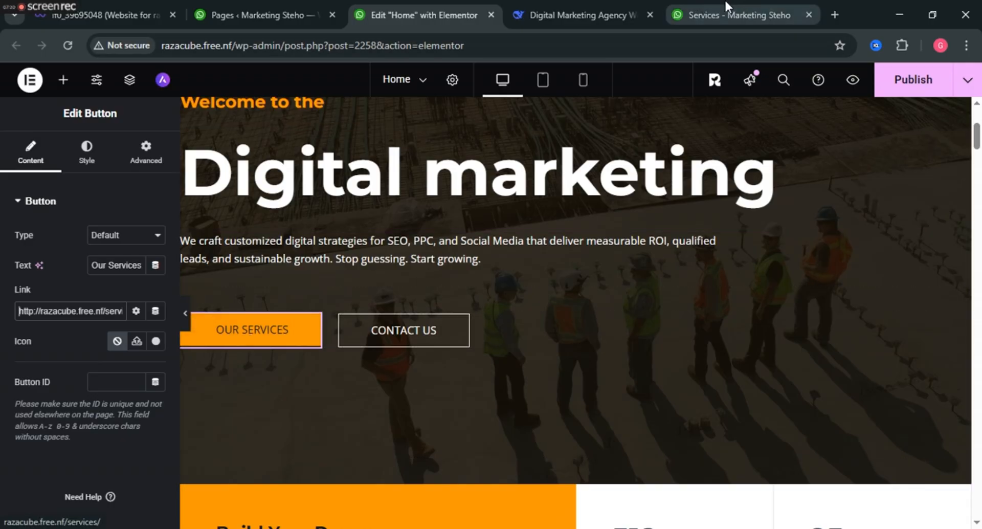
pyautogui.click(407, 15)
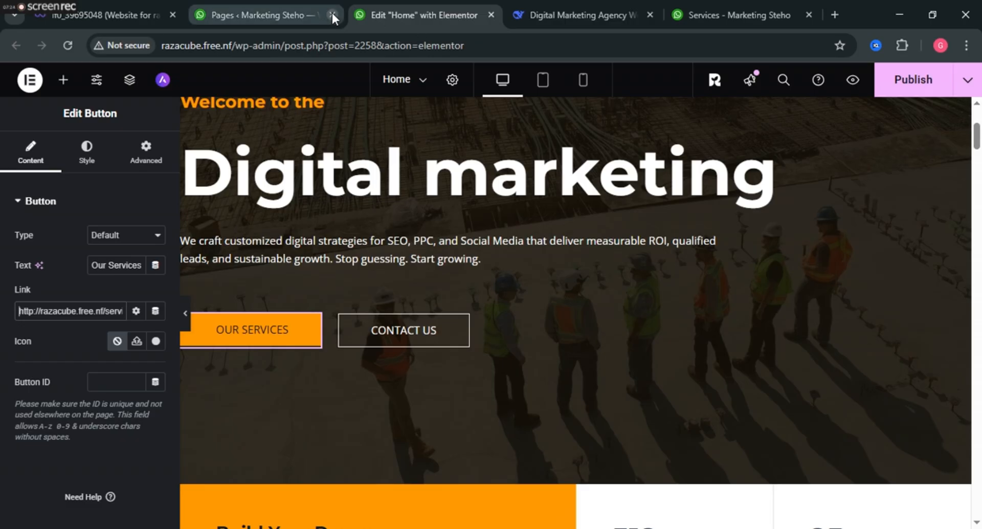
pyautogui.scroll(-3, 404, 241)
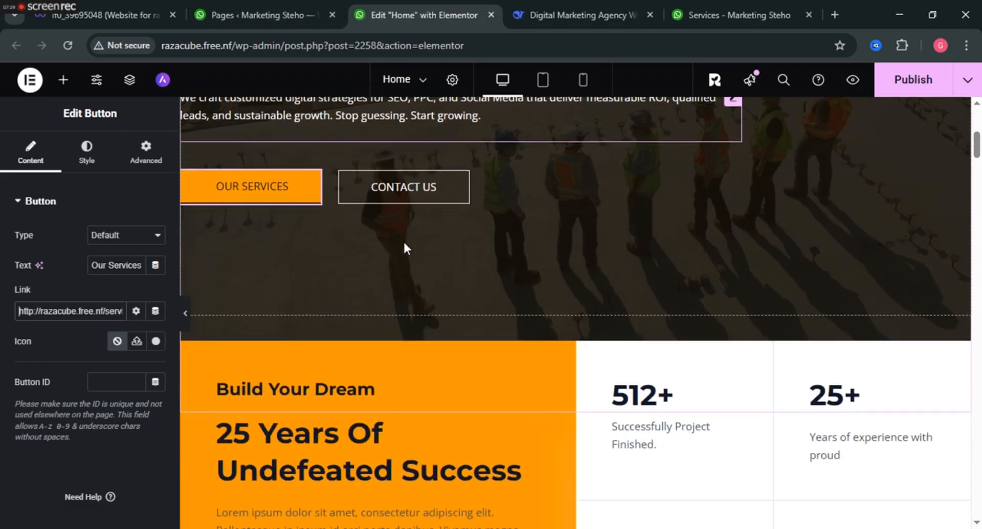
pyautogui.scroll(5, 403, 240)
pyautogui.scroll(3, 439, 277)
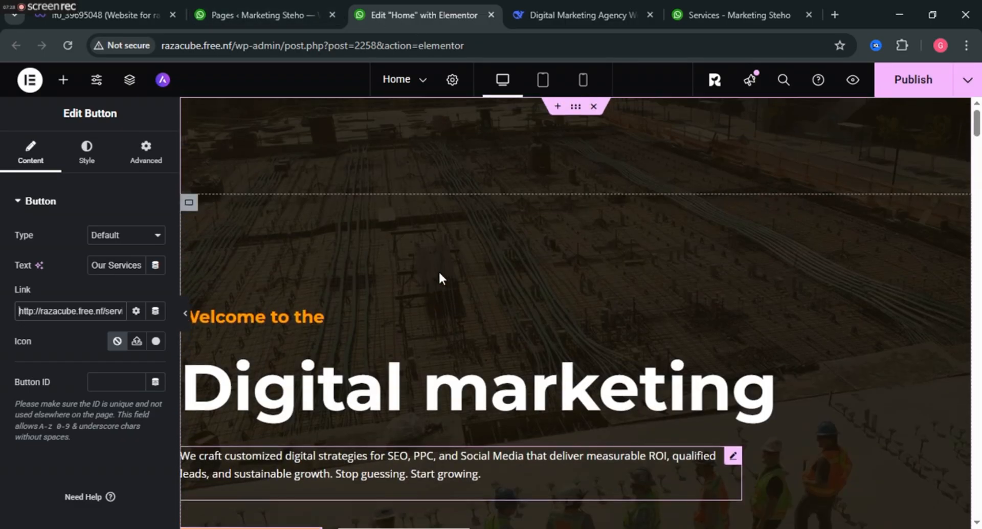
pyautogui.scroll(-3, 438, 278)
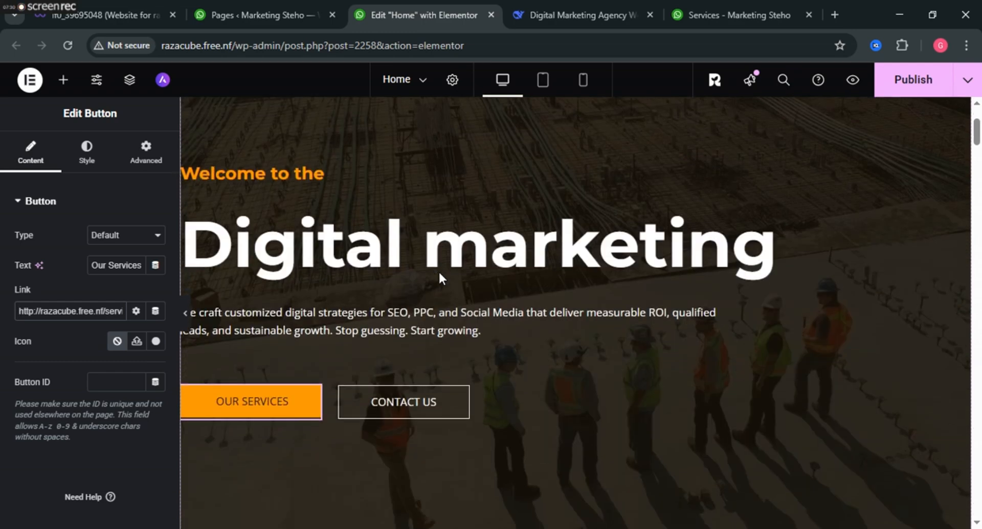
pyautogui.scroll(3, 814, 341)
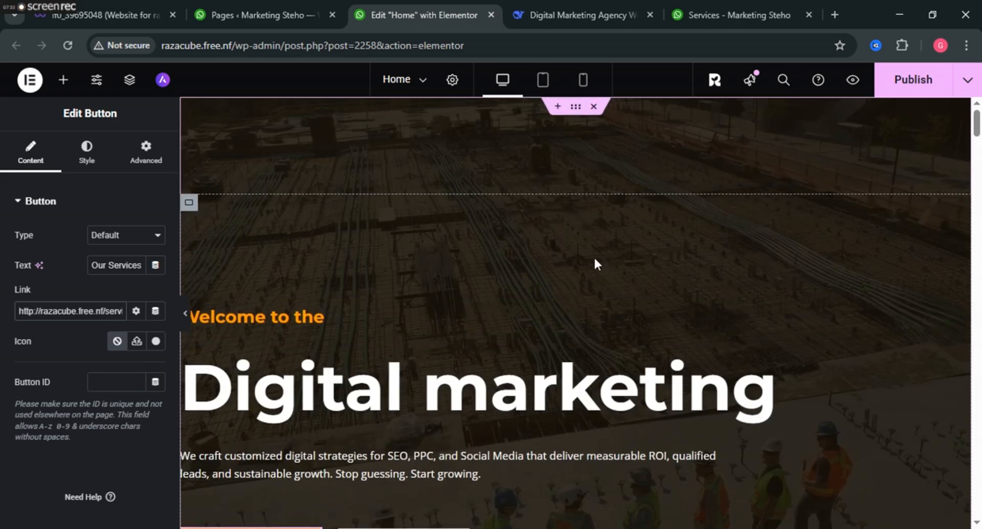
# Open the hero container's layout settings and reduce its boxed content width to 1101 px
pyautogui.click(575, 109)
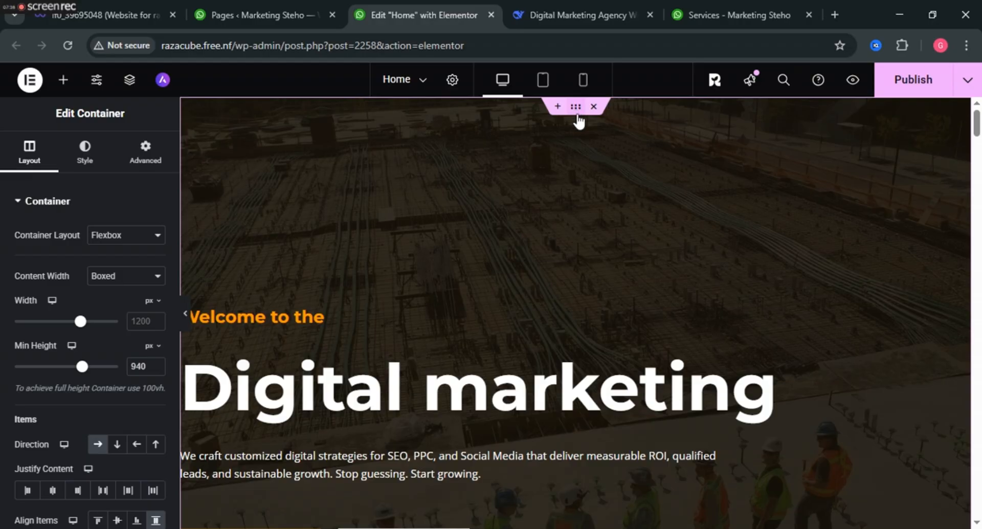
pyautogui.click(85, 160)
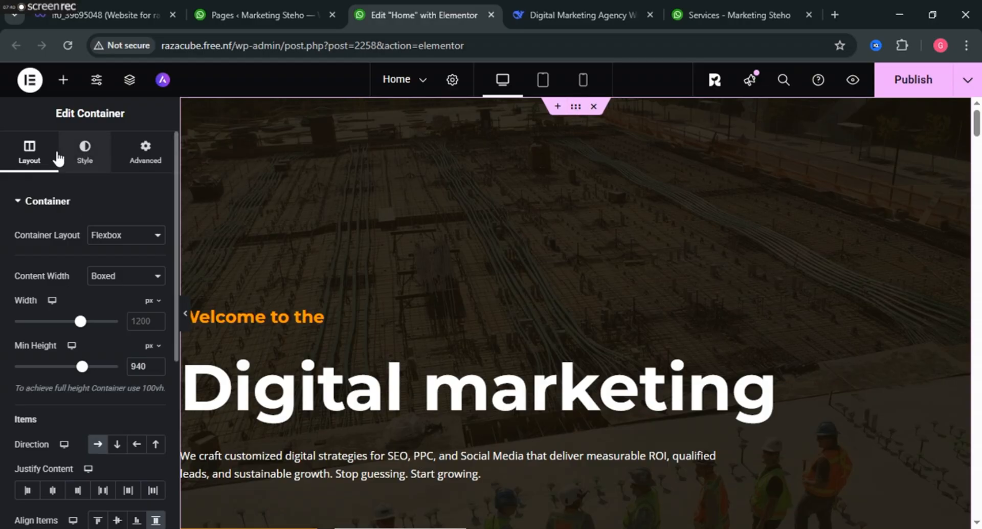
pyautogui.click(30, 151)
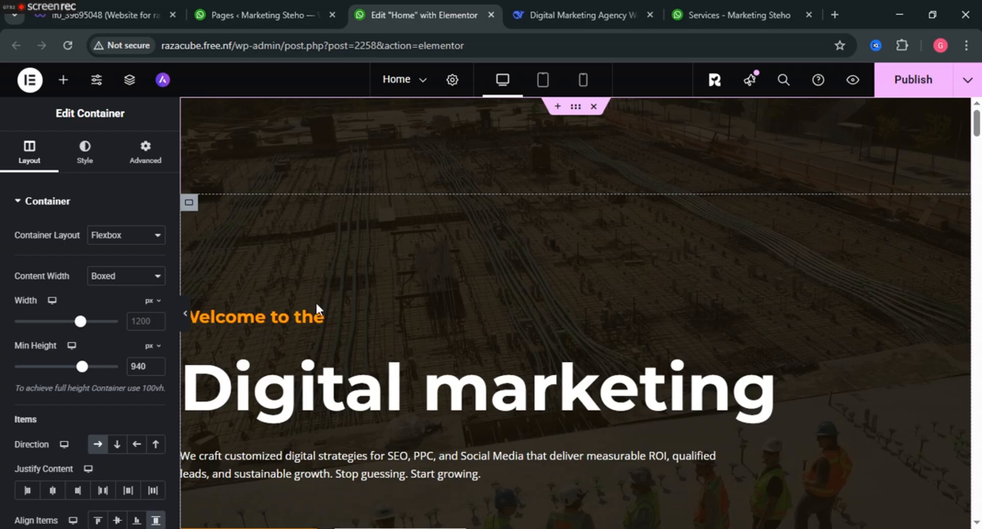
pyautogui.moveTo(81, 322)
pyautogui.mouseDown()
pyautogui.moveTo(55, 323)
pyautogui.moveTo(77, 325)
pyautogui.mouseUp()
# Try the Full Width content width on the hero container and examine the section
pyautogui.click(106, 278)
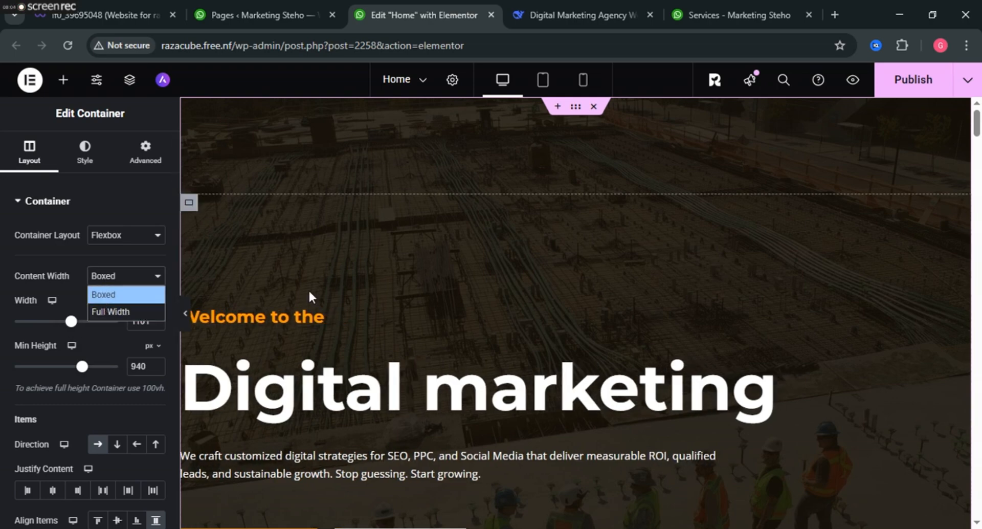
pyautogui.click(114, 312)
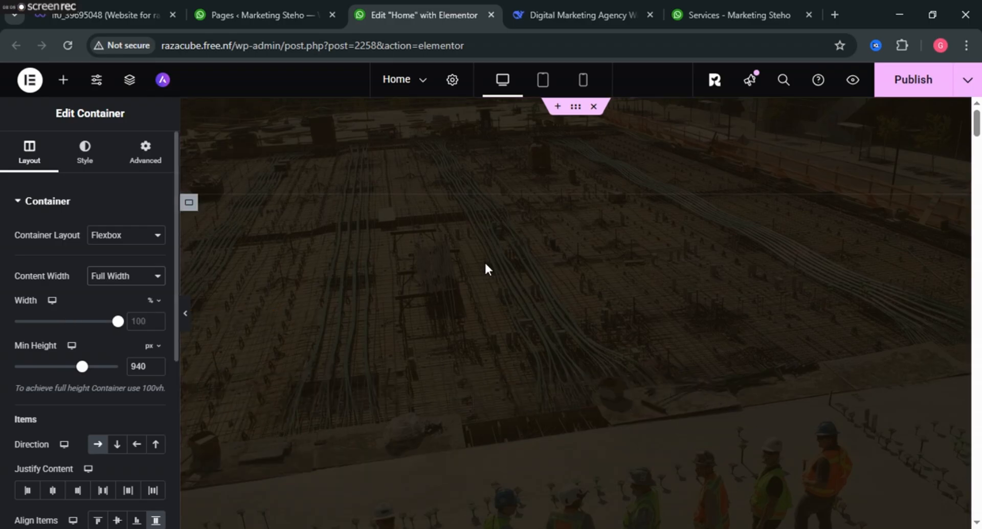
pyautogui.scroll(-7, 505, 244)
pyautogui.scroll(5, 524, 279)
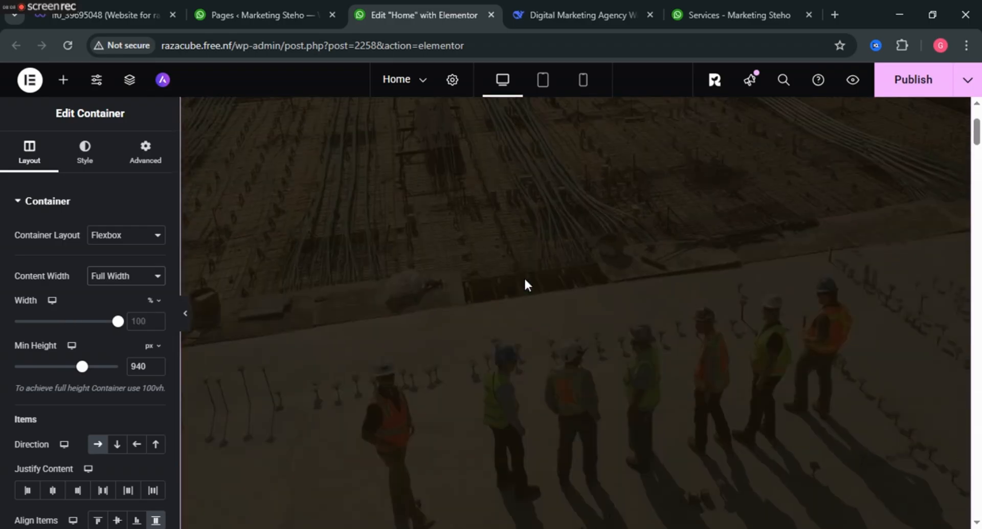
pyautogui.scroll(3, 523, 277)
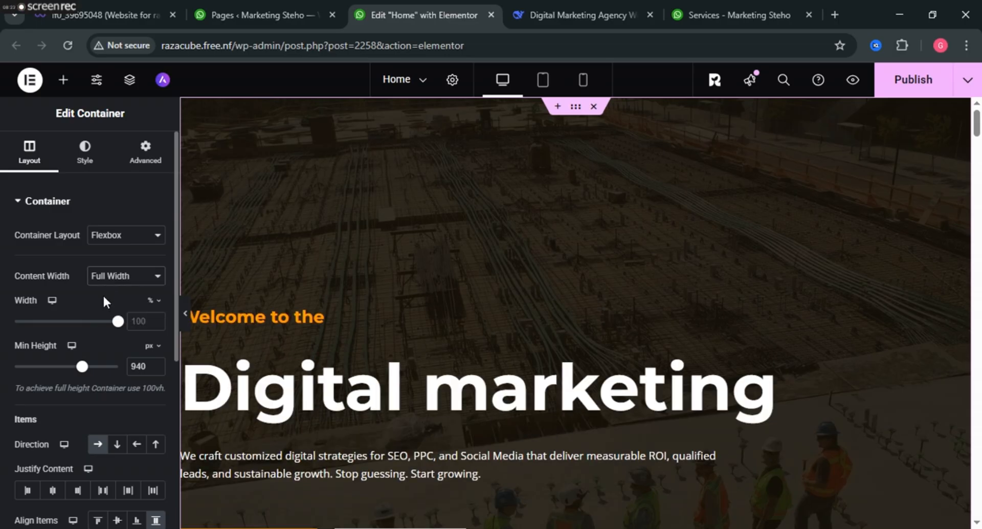
# Return the hero container's content width to Boxed
pyautogui.click(108, 282)
pyautogui.click(108, 282)
pyautogui.click(108, 281)
pyautogui.click(110, 296)
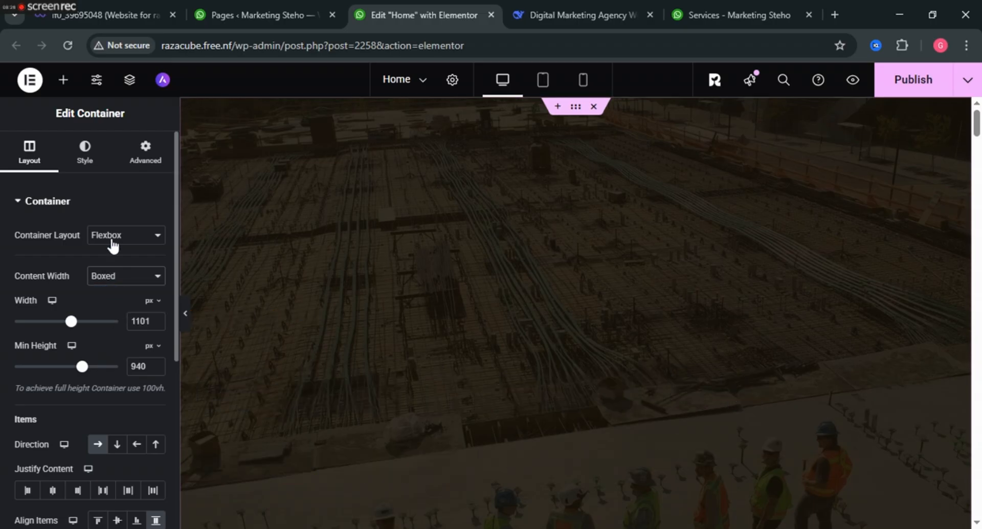
# Reduce the hero container's minimum height to 500 px
pyautogui.scroll(-2, 100, 358)
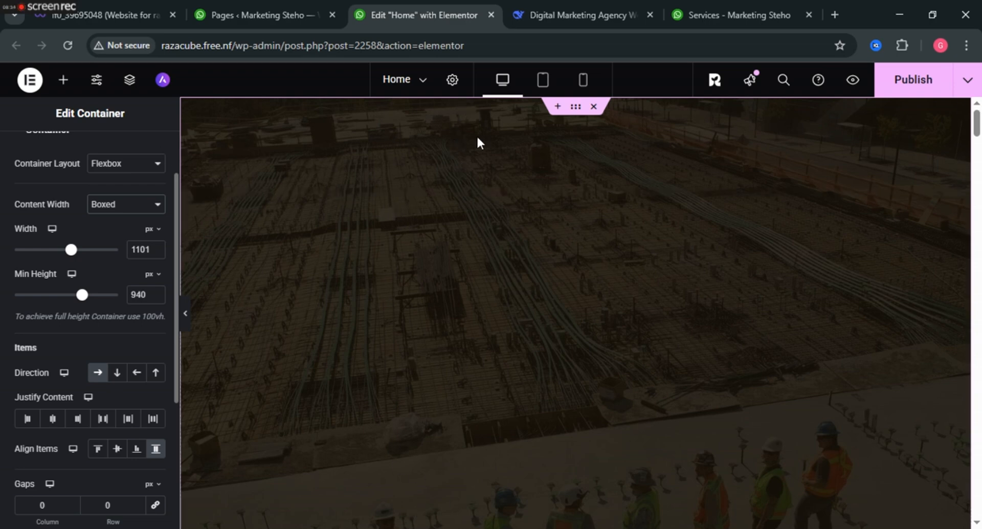
pyautogui.scroll(-5, 512, 220)
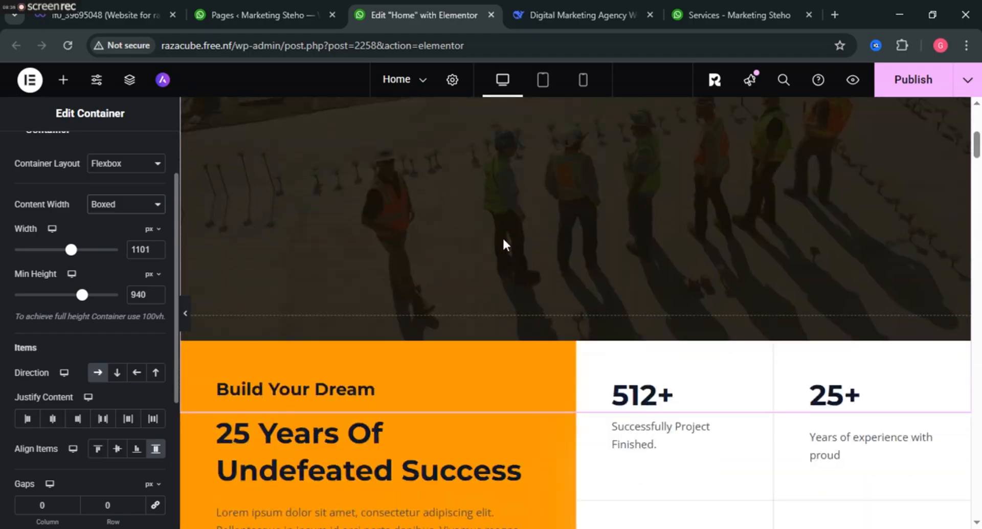
pyautogui.scroll(2, 507, 238)
pyautogui.scroll(-5, 532, 281)
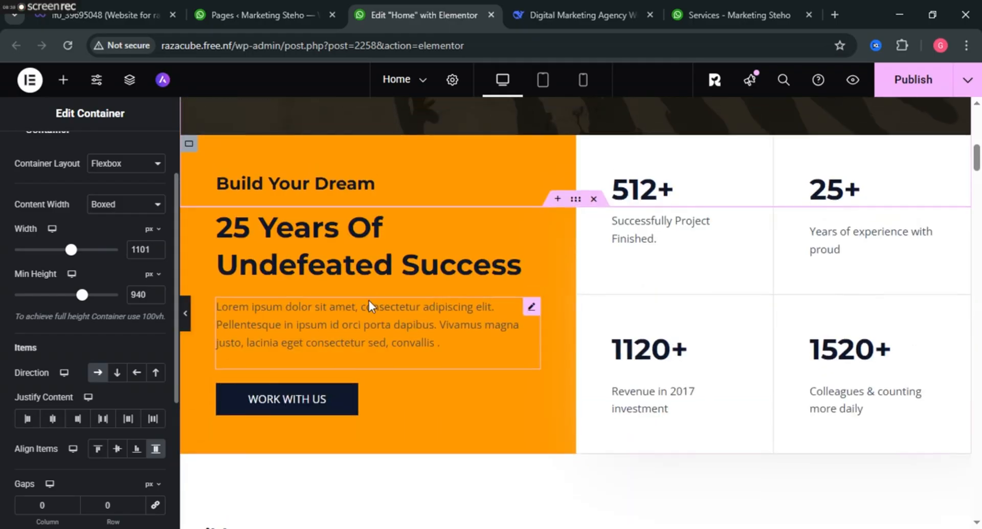
pyautogui.scroll(2, 369, 300)
pyautogui.scroll(2, 107, 306)
pyautogui.scroll(5, 449, 220)
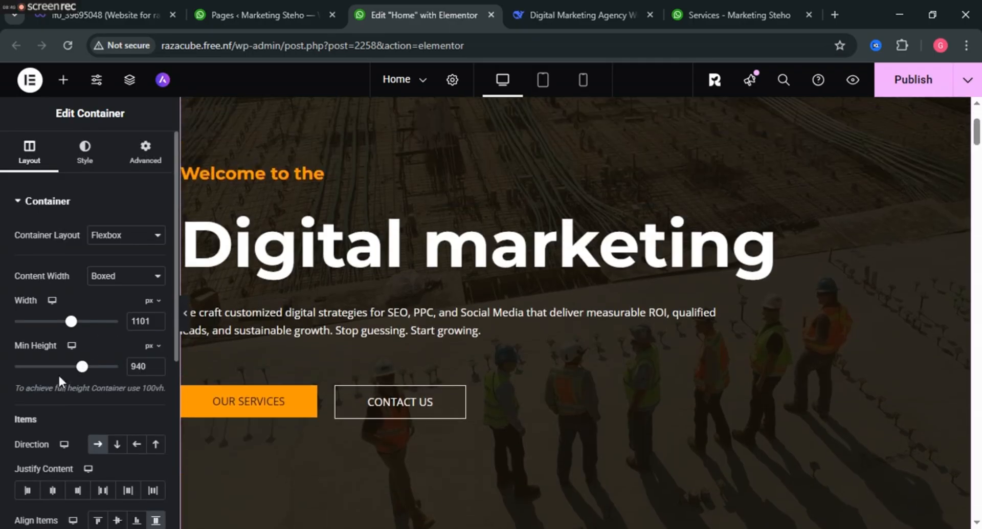
pyautogui.moveTo(85, 366); pyautogui.dragTo(58, 367)
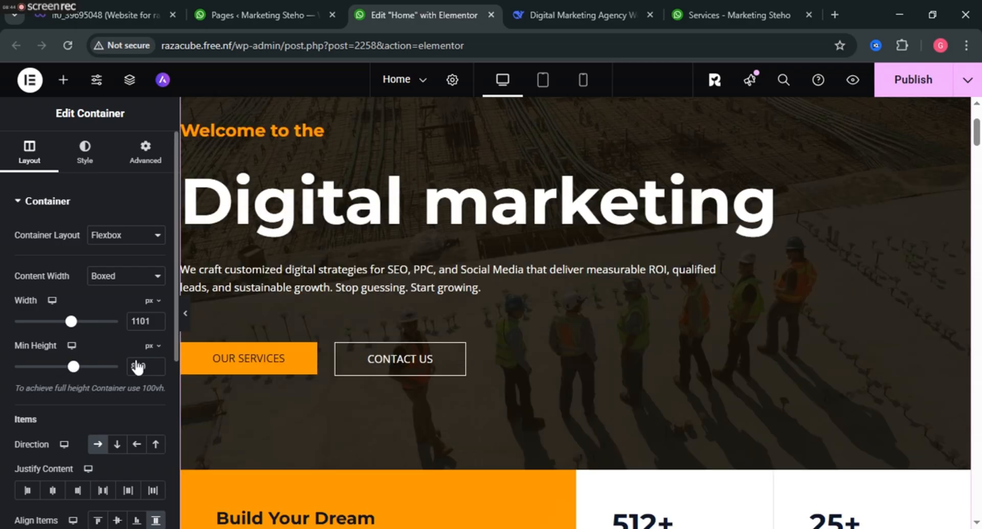
pyautogui.scroll(2, 536, 303)
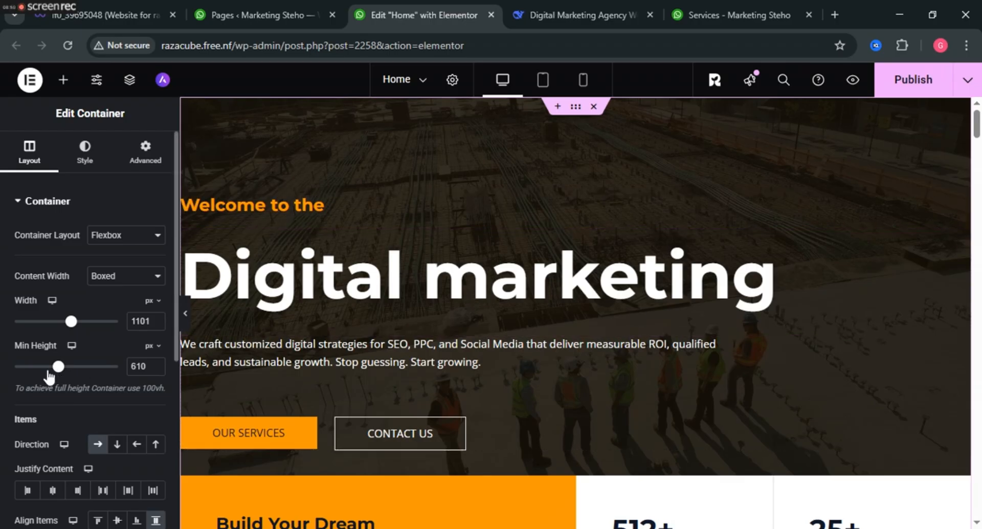
pyautogui.moveTo(52, 369); pyautogui.dragTo(51, 373)
# Try a vertical column direction for the hero container's items and restore the horizontal row direction
pyautogui.scroll(-3, 115, 389)
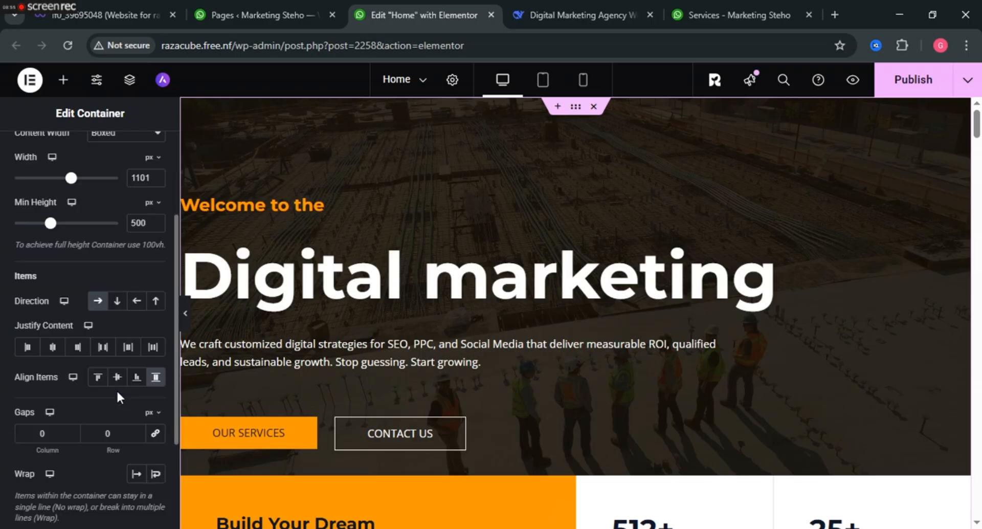
pyautogui.click(119, 307)
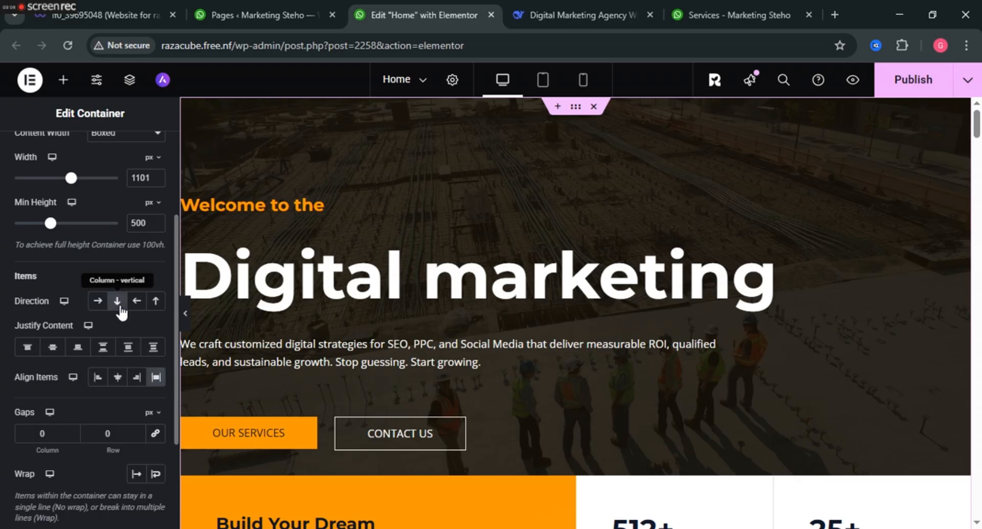
pyautogui.click(99, 307)
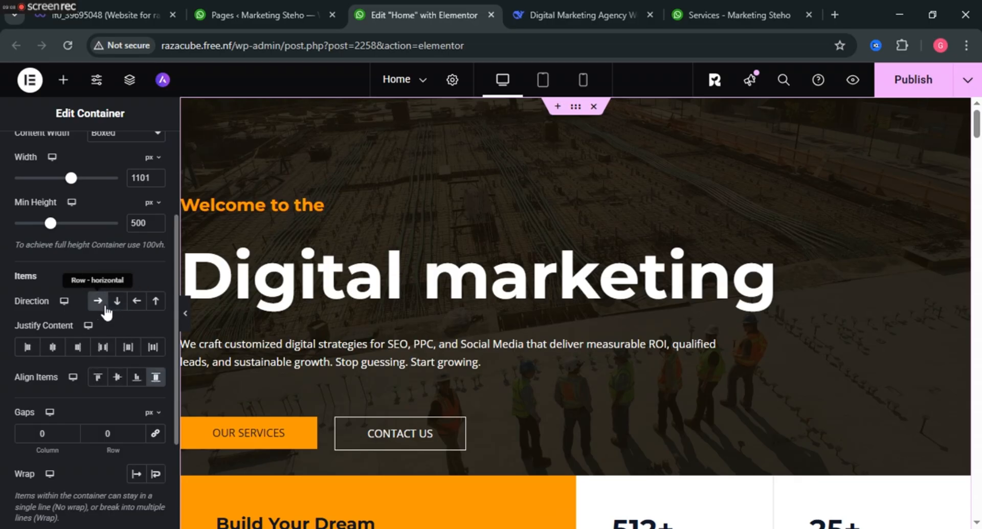
# Preview the hero and the "Build Your Dream" section with the editing panel hidden, checking the heading against the site header
pyautogui.scroll(-1, 105, 313)
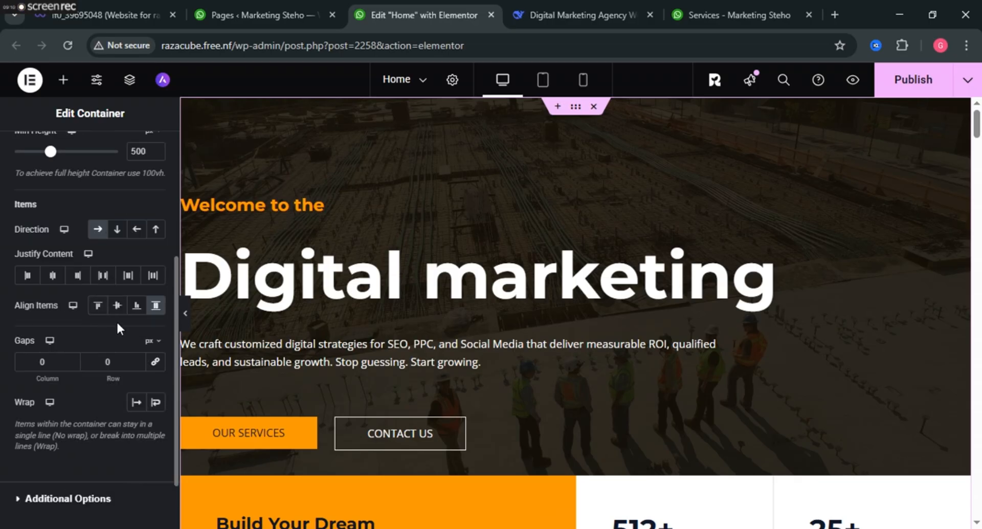
pyautogui.scroll(-1, 116, 320)
pyautogui.scroll(-3, 382, 308)
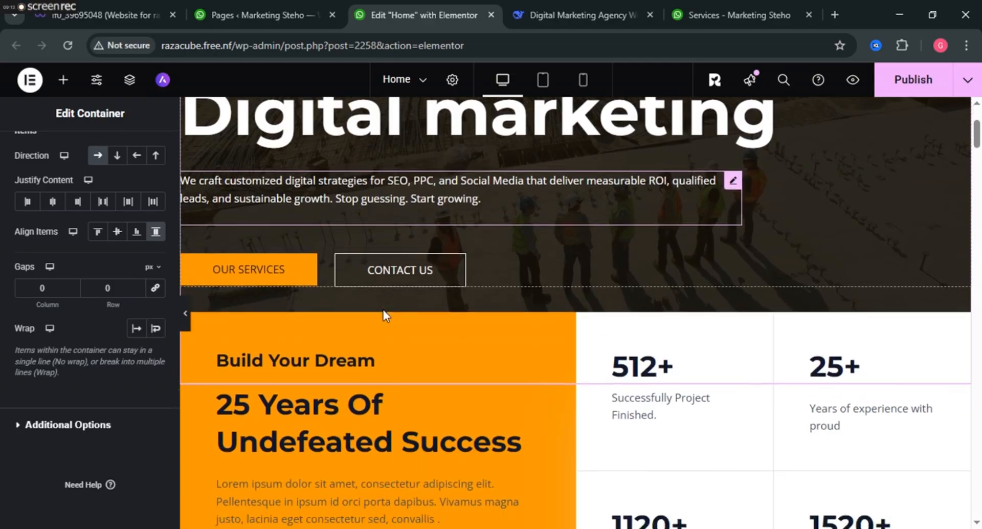
pyautogui.scroll(-1, 382, 309)
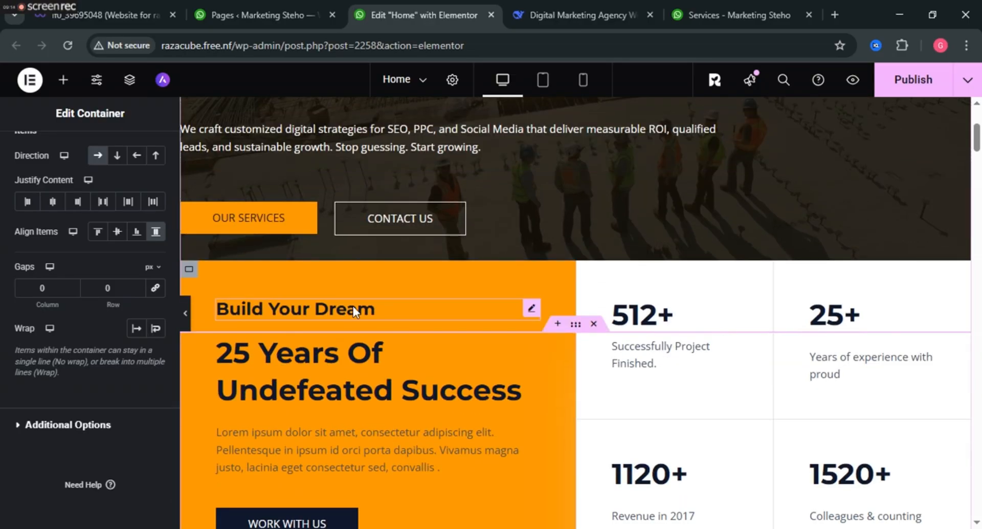
pyautogui.click(188, 320)
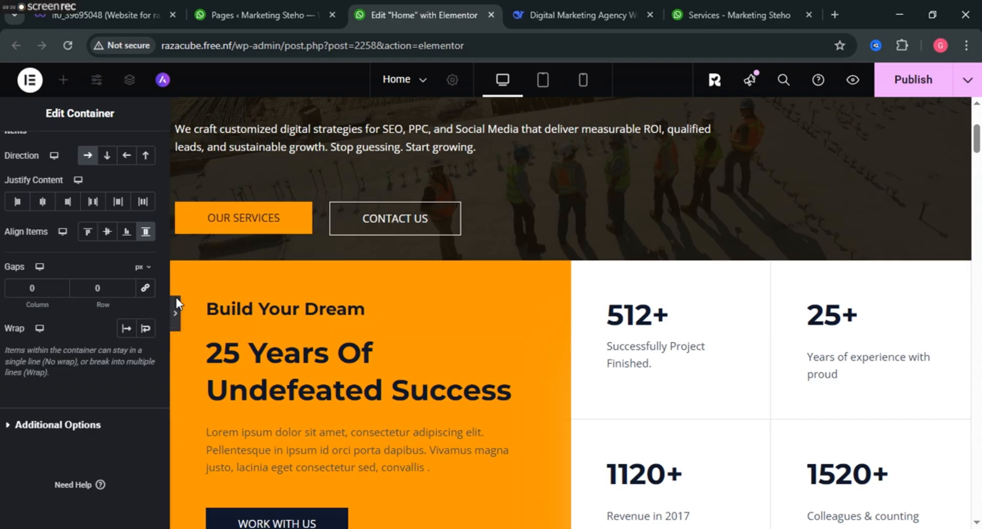
pyautogui.scroll(4, 201, 285)
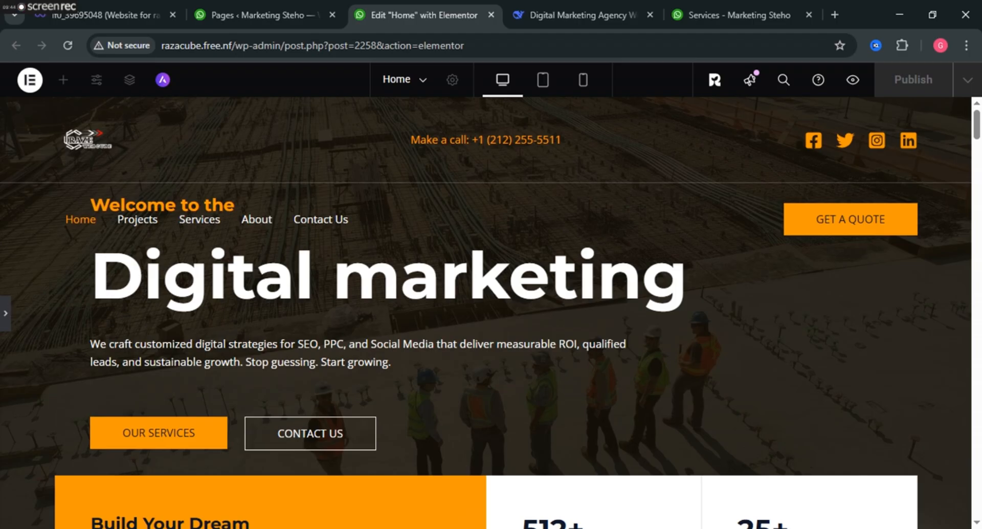
# Set the hero container's minimum height to 730 px and preview the section with the editing panel hidden
pyautogui.click(5, 313)
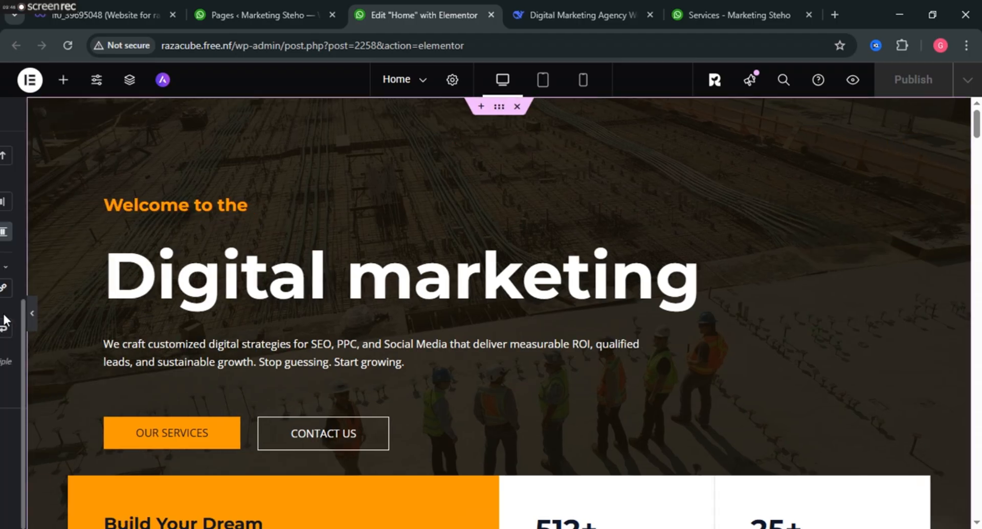
pyautogui.scroll(5, 127, 301)
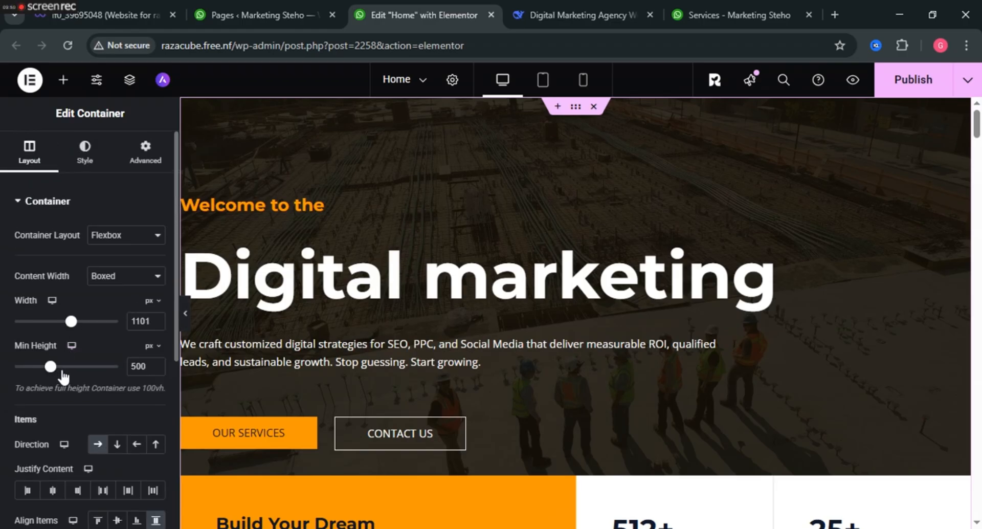
pyautogui.moveTo(50, 366); pyautogui.dragTo(68, 375)
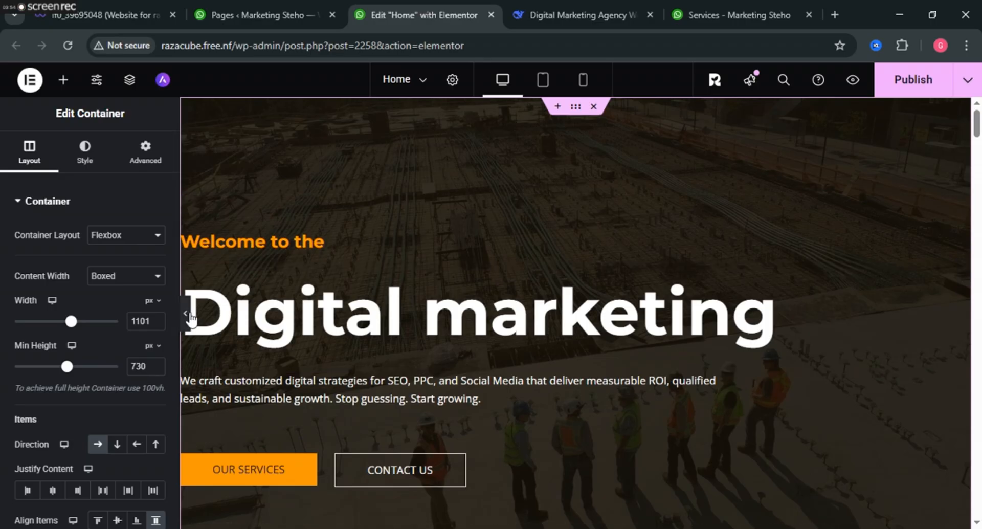
pyautogui.click(185, 314)
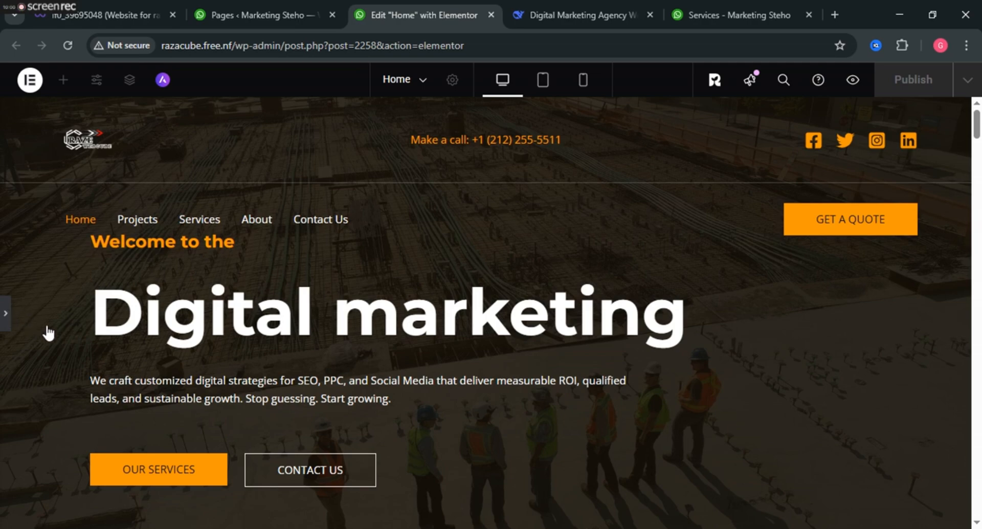
pyautogui.click(262, 401)
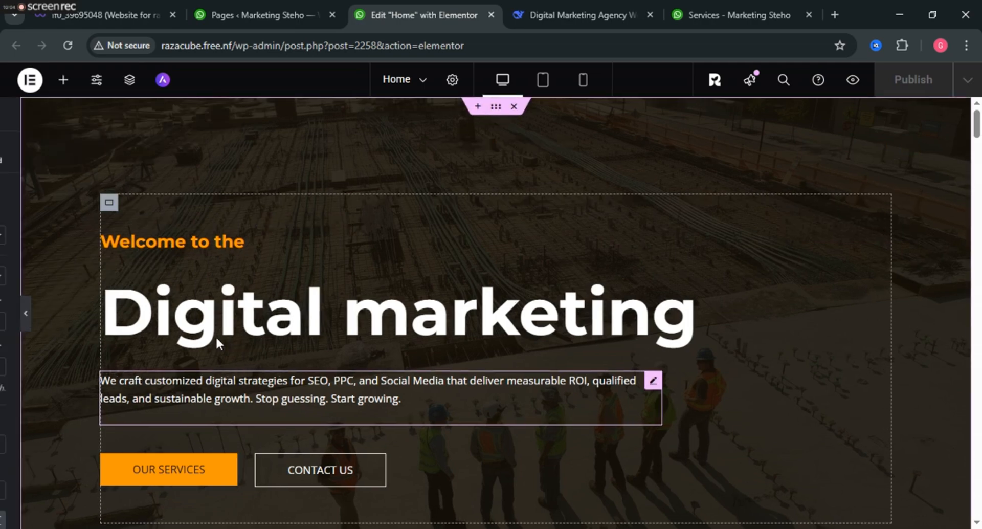
# Set the hero container's minimum height to 940 px and review the HTML tag choices in its additional options
pyautogui.click(213, 334)
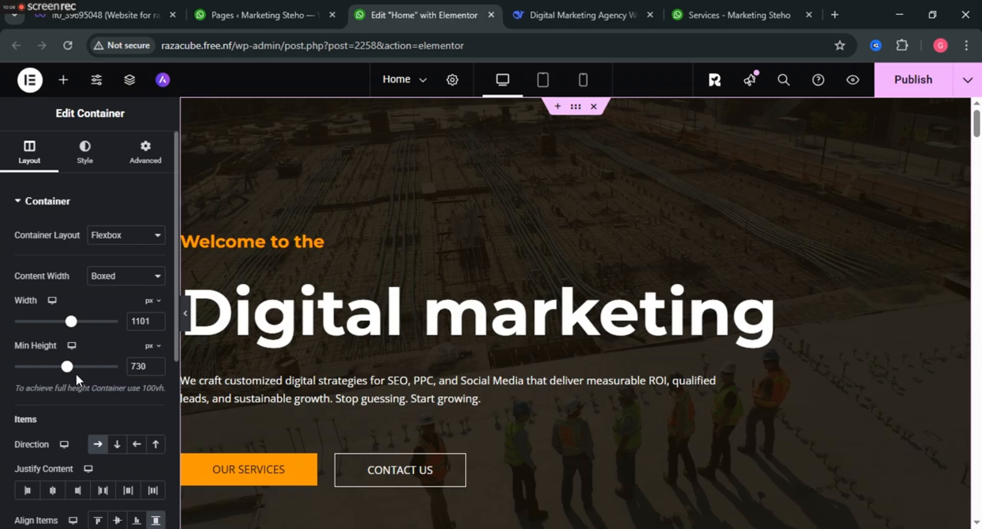
pyautogui.moveTo(67, 366); pyautogui.dragTo(82, 364)
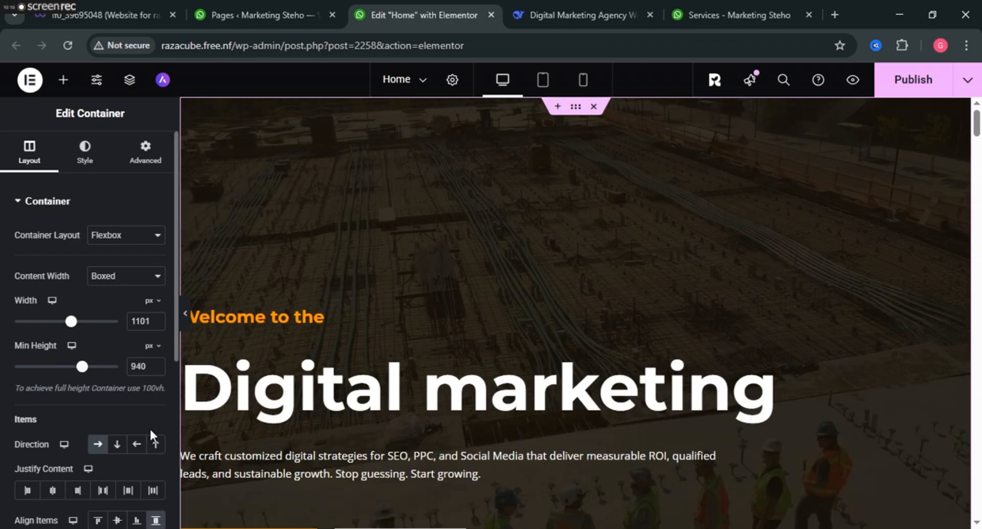
pyautogui.scroll(-5, 139, 382)
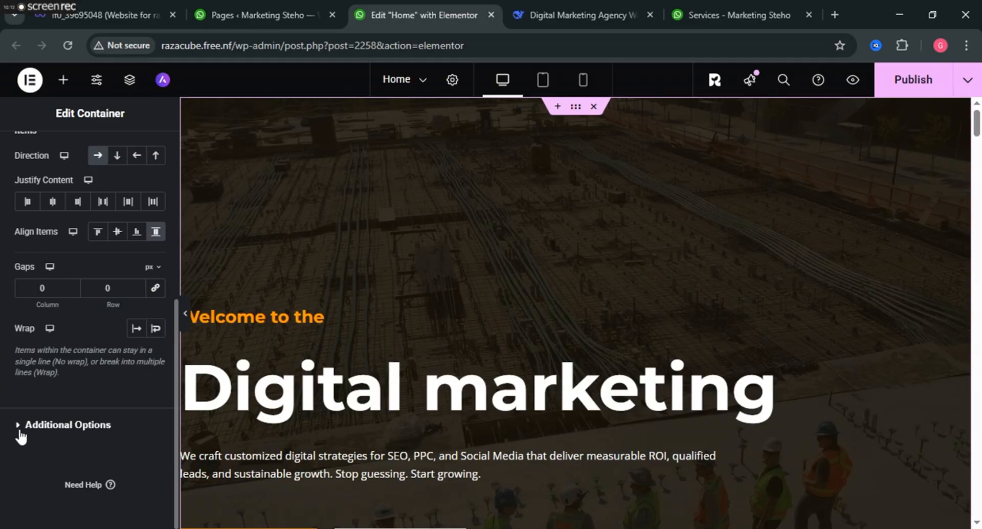
pyautogui.click(18, 425)
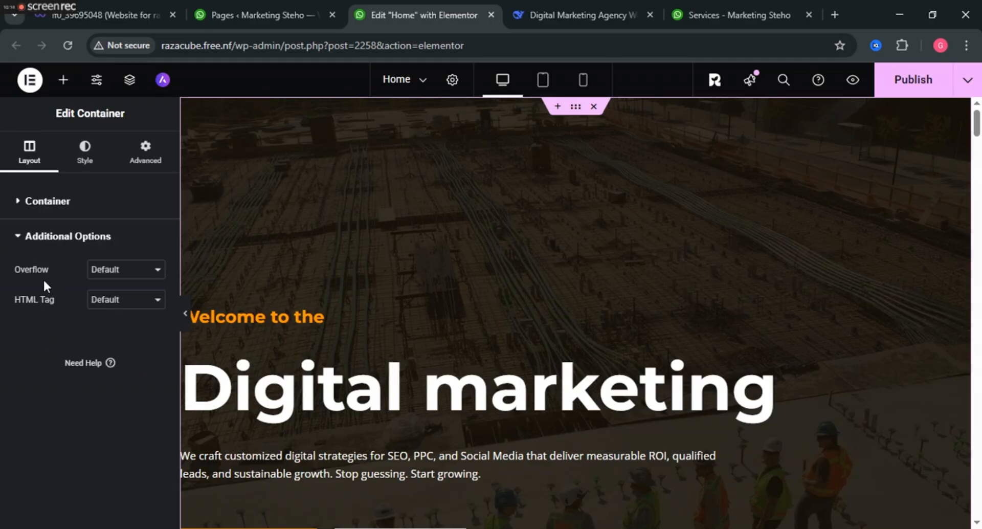
pyautogui.click(128, 300)
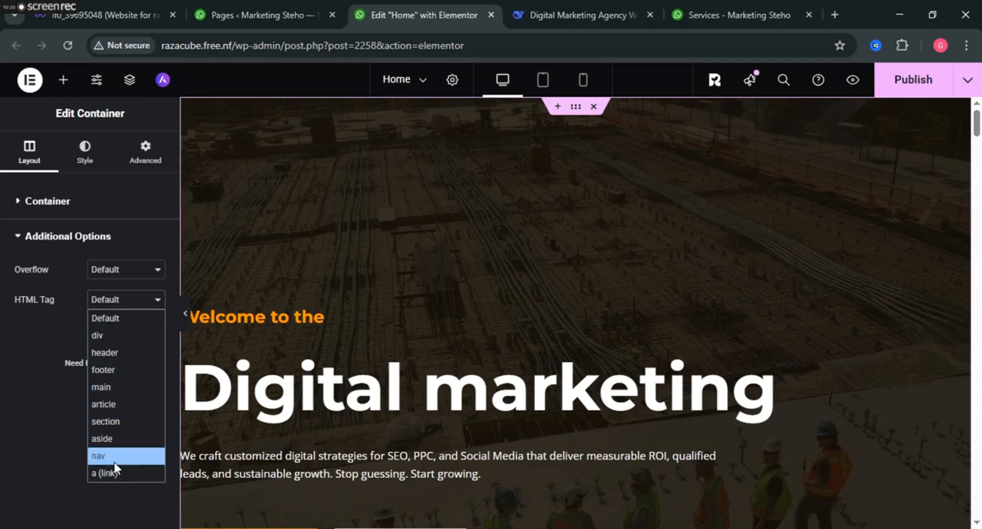
pyautogui.click(27, 343)
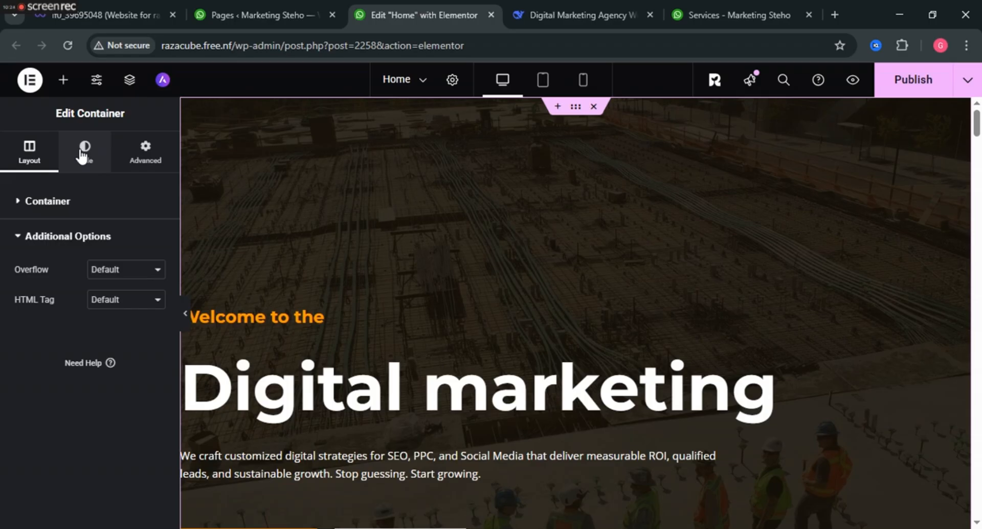
# Start choosing a new background image for the hero container and search the stock images for "Digital Markting"
pyautogui.click(64, 164)
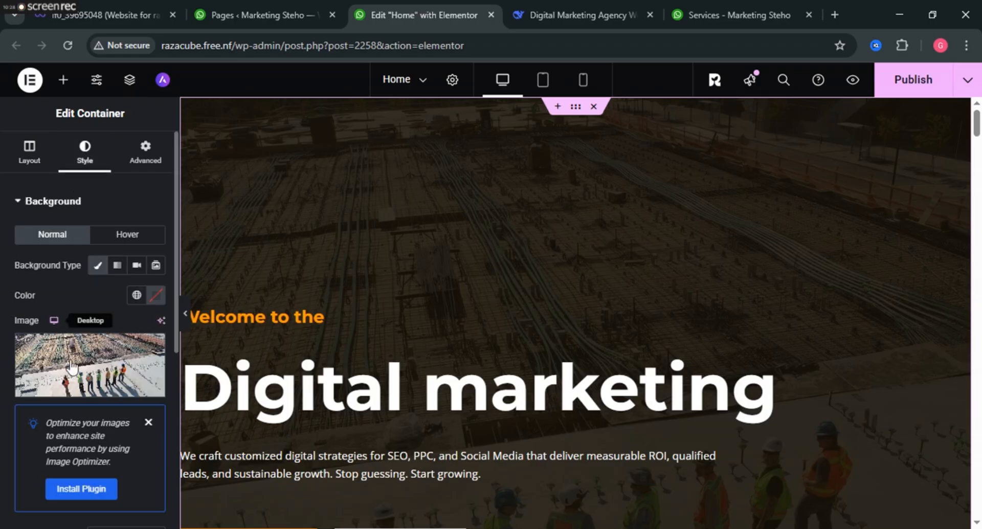
pyautogui.moveTo(92, 385)
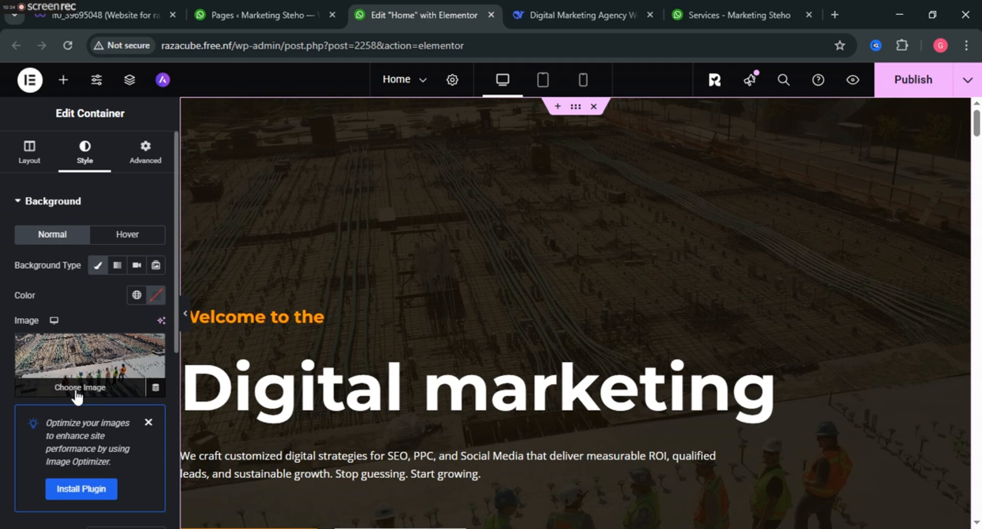
pyautogui.click(77, 394)
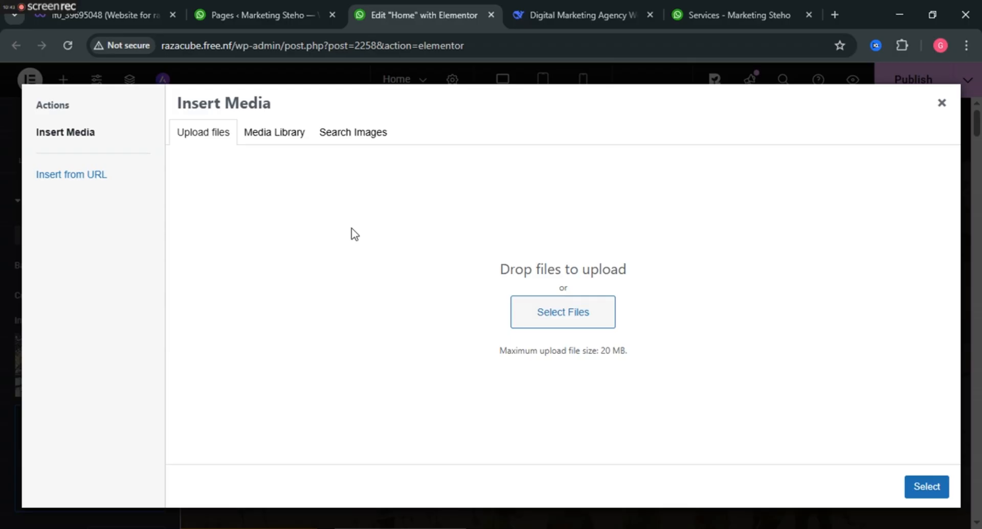
pyautogui.click(259, 137)
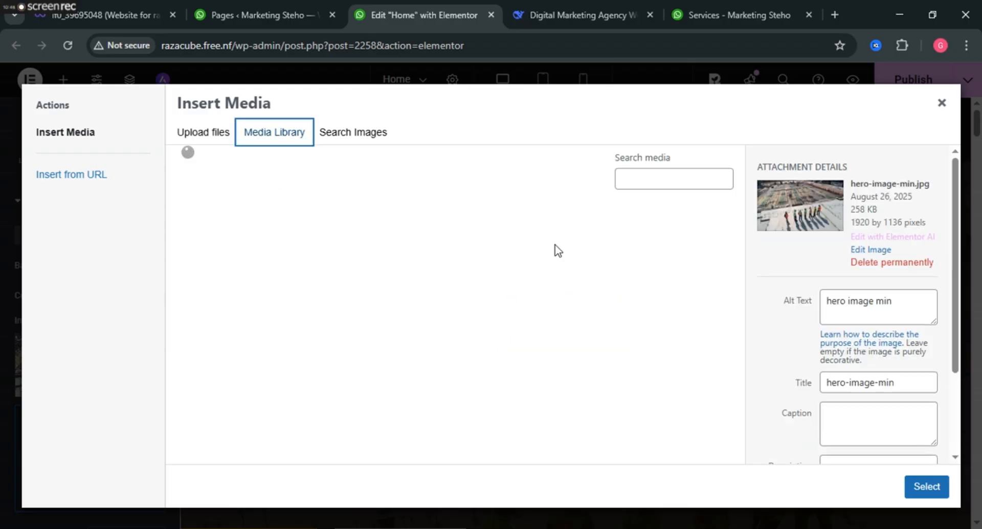
pyautogui.click(353, 135)
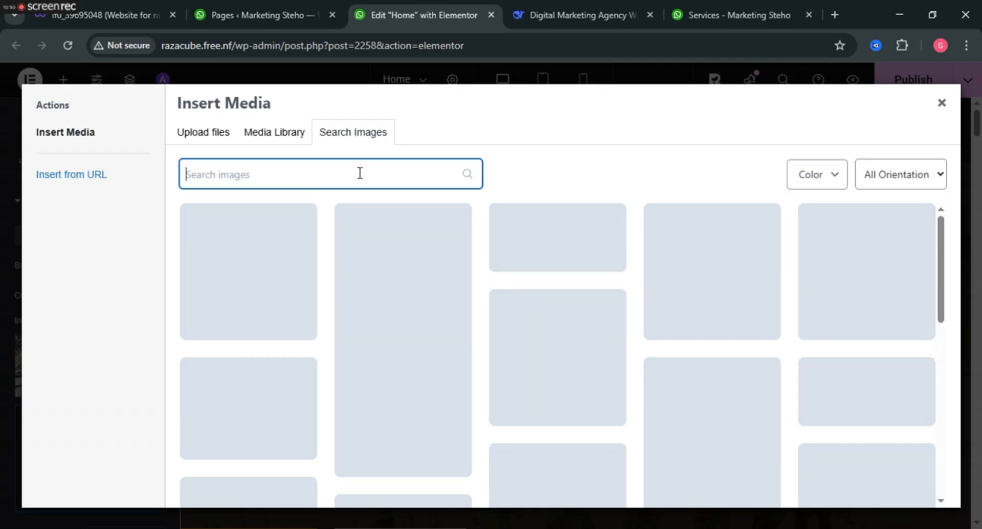
pyautogui.write('Digi')
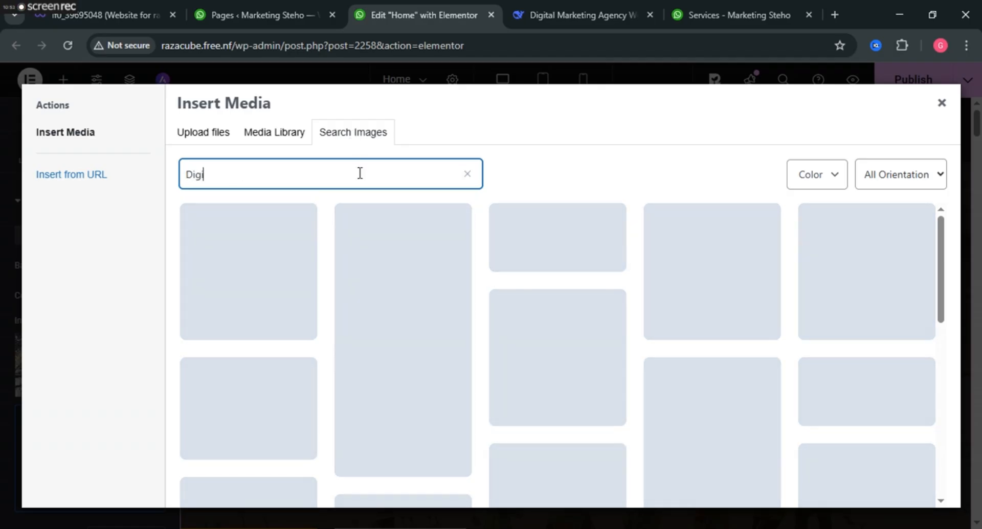
pyautogui.write('tal Markting')
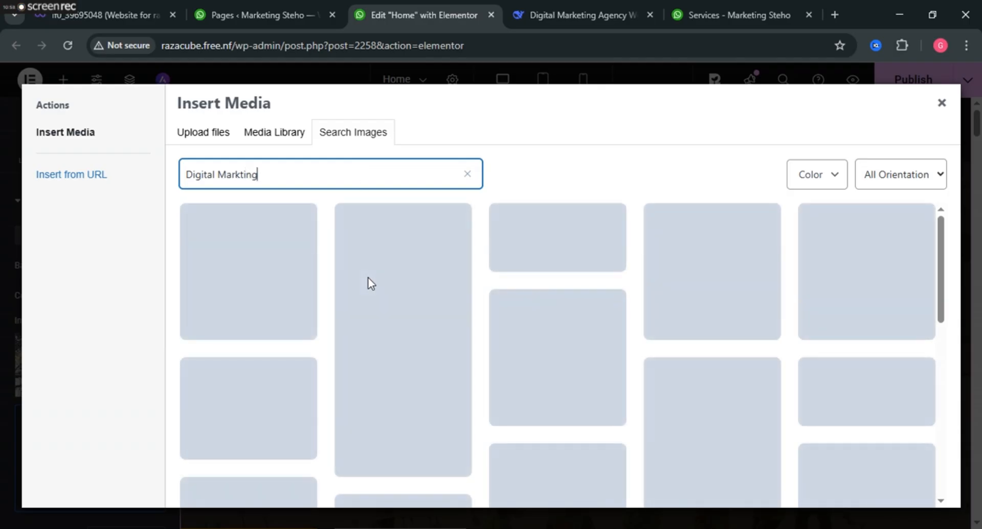
# Browse the stock image results for a picture suited to the digital marketing hero background
pyautogui.moveTo(229, 275)
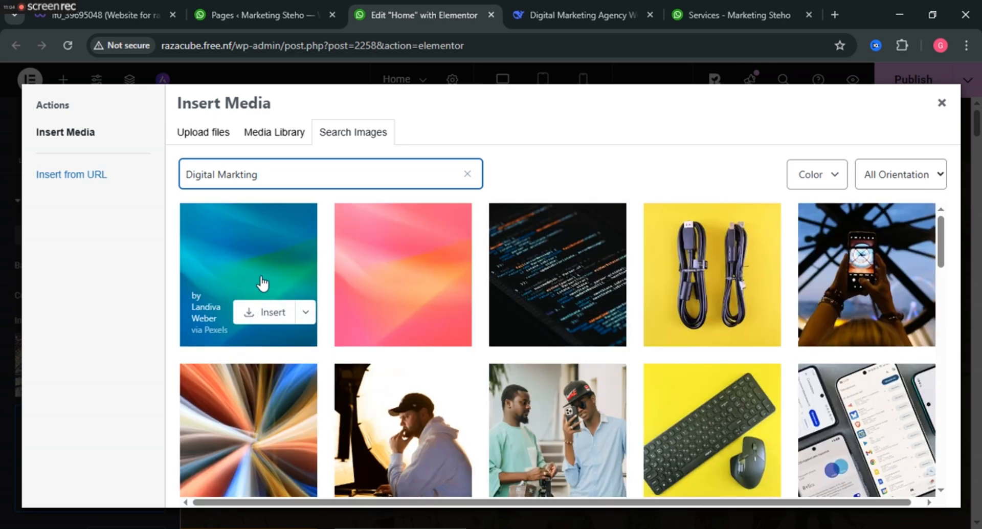
pyautogui.moveTo(409, 279)
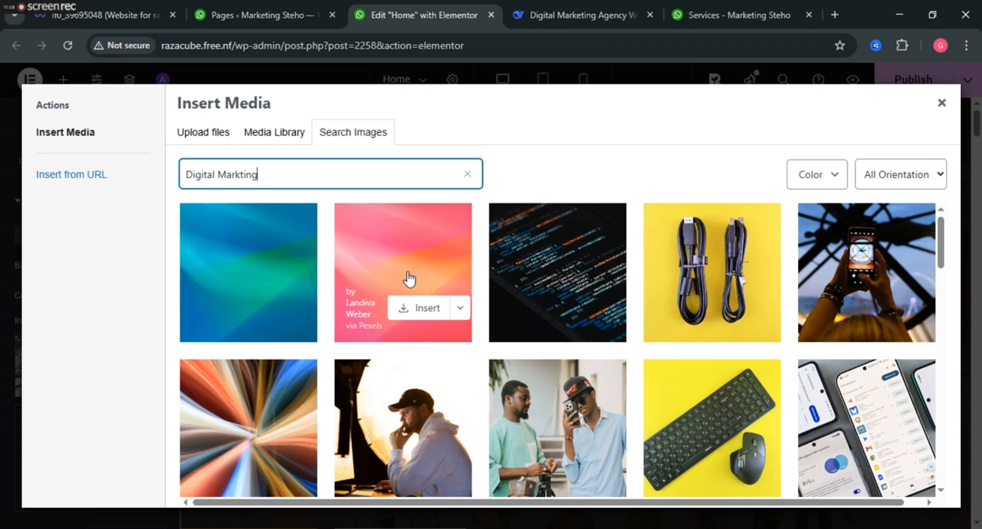
pyautogui.scroll(-5, 409, 279)
pyautogui.scroll(-5, 409, 278)
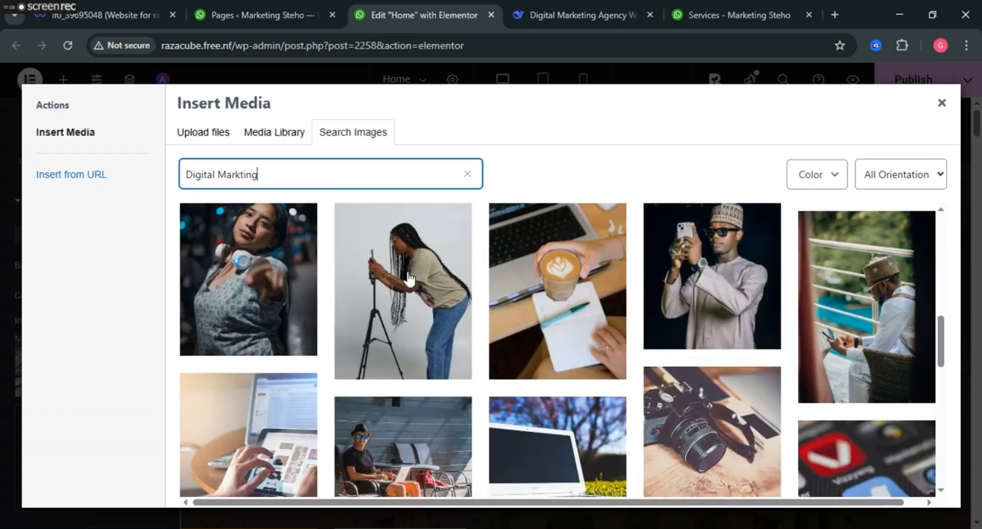
pyautogui.scroll(-3, 409, 278)
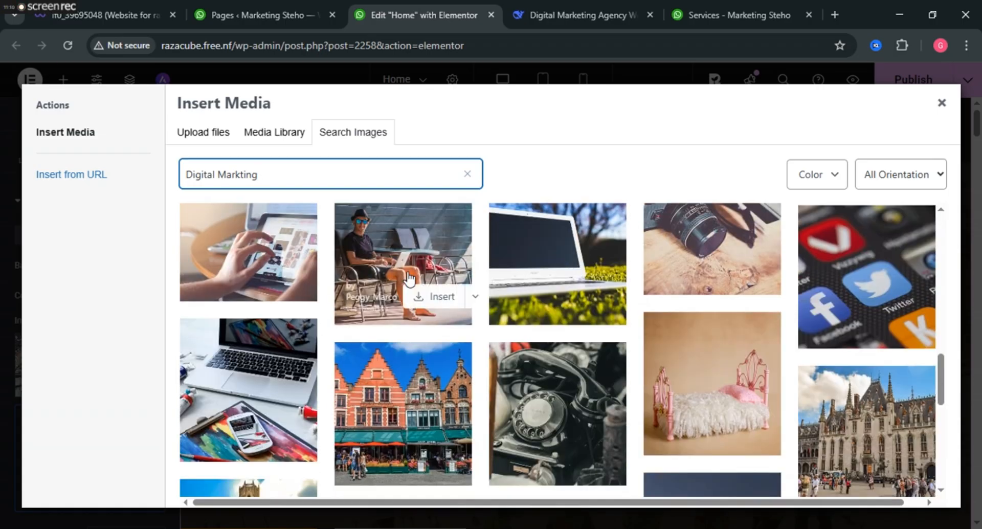
pyautogui.scroll(-5, 411, 279)
pyautogui.scroll(-3, 434, 292)
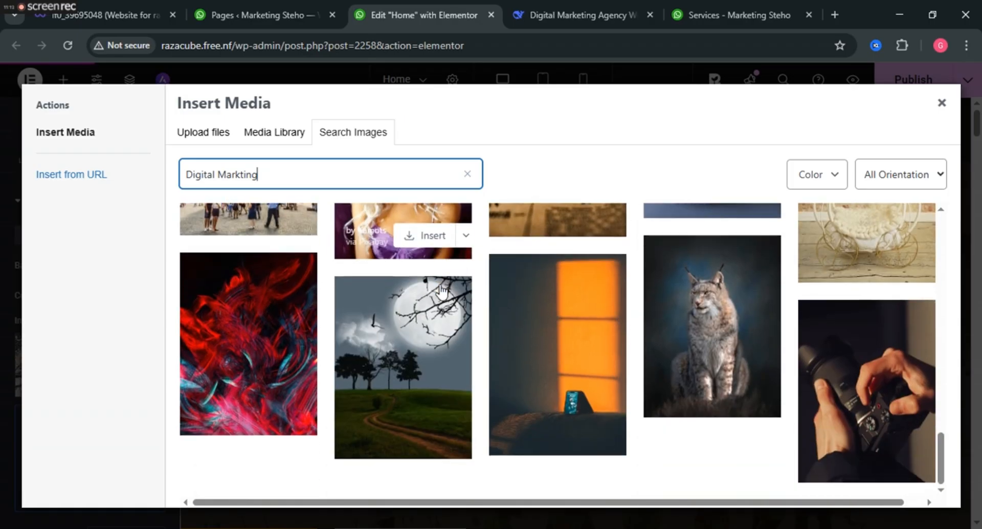
pyautogui.scroll(-3, 445, 330)
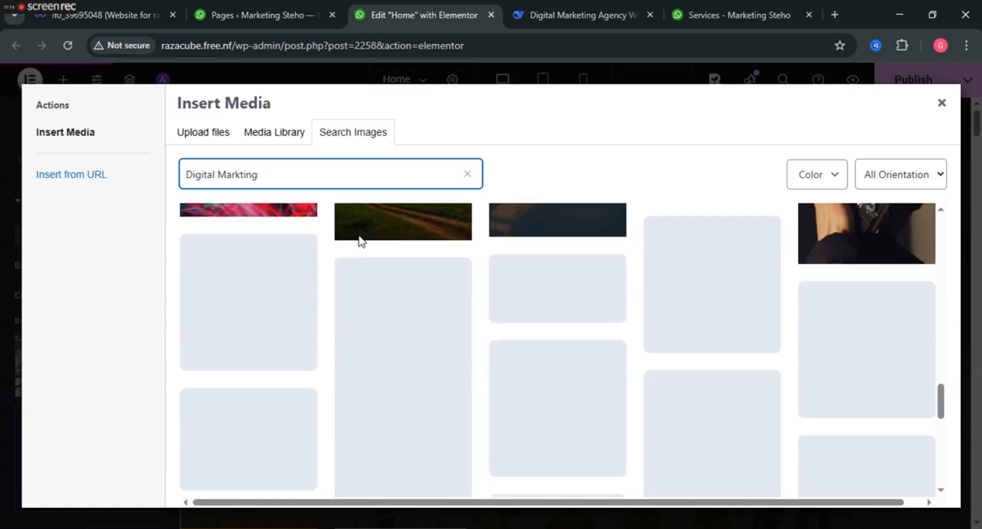
# Search the stock images for "marketing" and insert the SEO letter tiles photo in Landscape size as the hero background
pyautogui.tripleClick(316, 175)
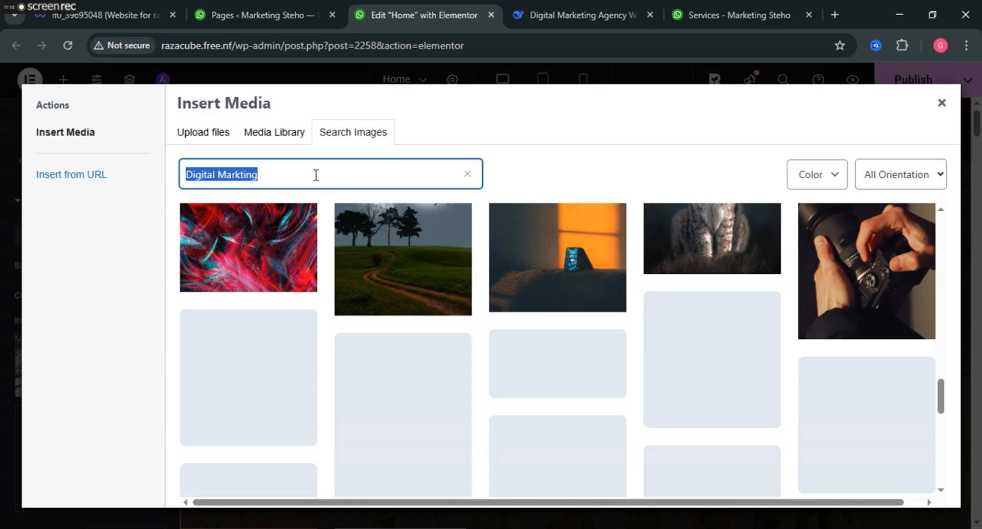
pyautogui.write('marketing')
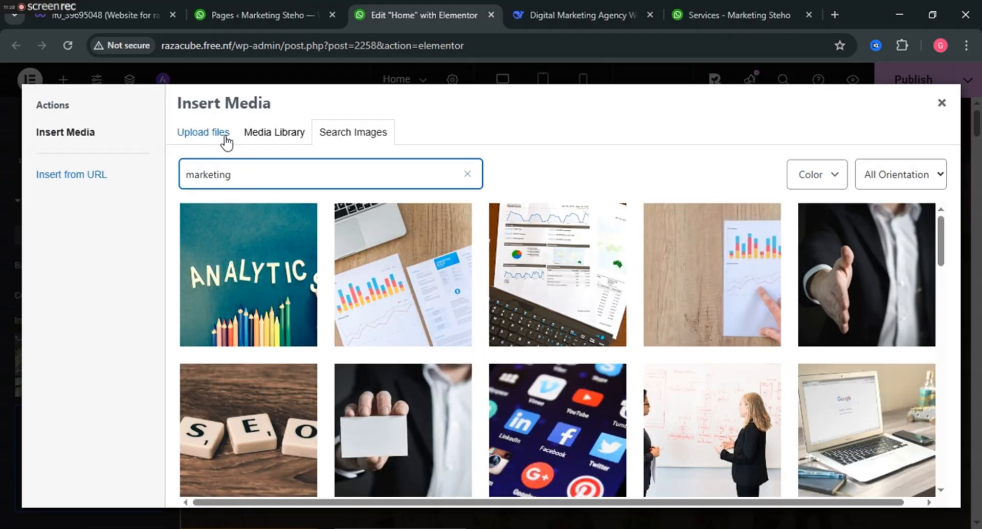
pyautogui.scroll(-3, 579, 280)
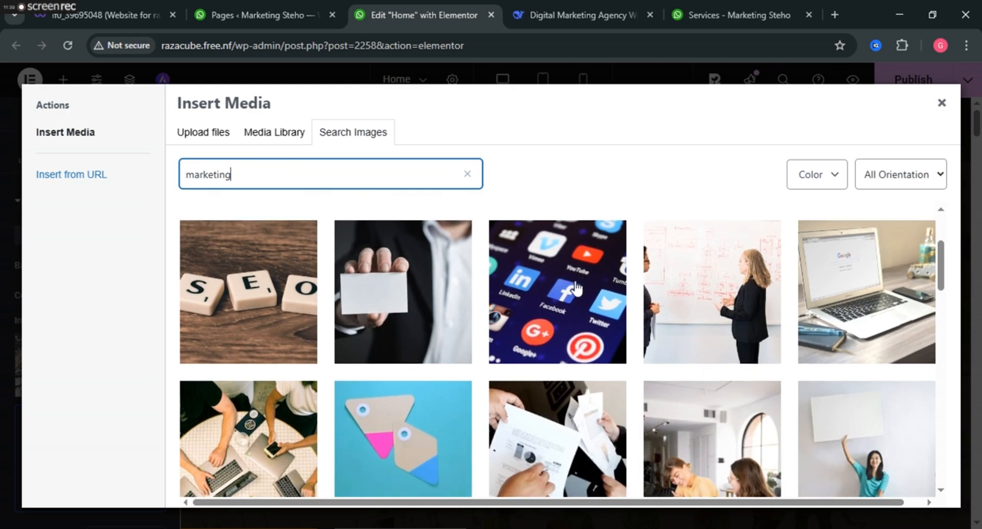
pyautogui.click(235, 290)
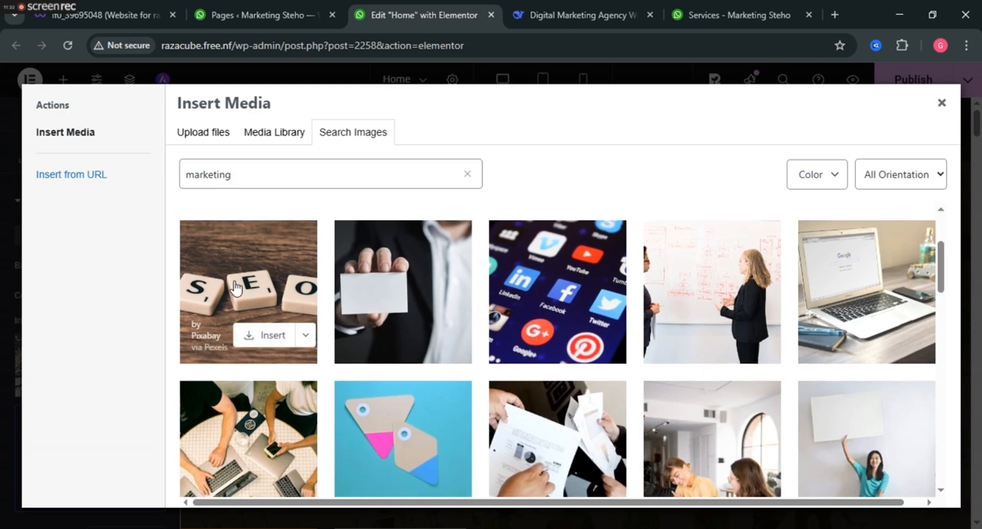
pyautogui.click(260, 298)
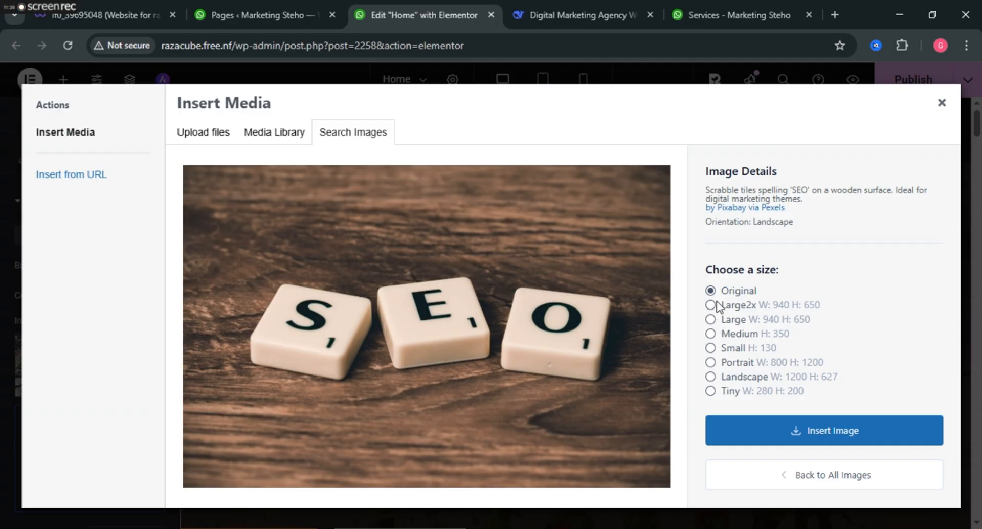
pyautogui.click(711, 377)
pyautogui.click(827, 432)
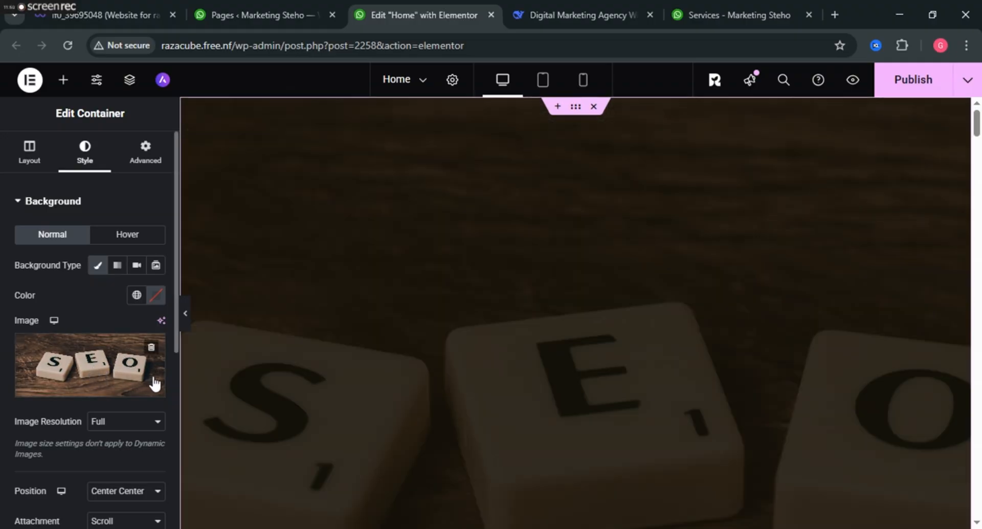
# Try setting the hero background image's resolution to Large - 1024 x 1024 and dismiss the Image Optimizer notice
pyautogui.scroll(-4, 451, 393)
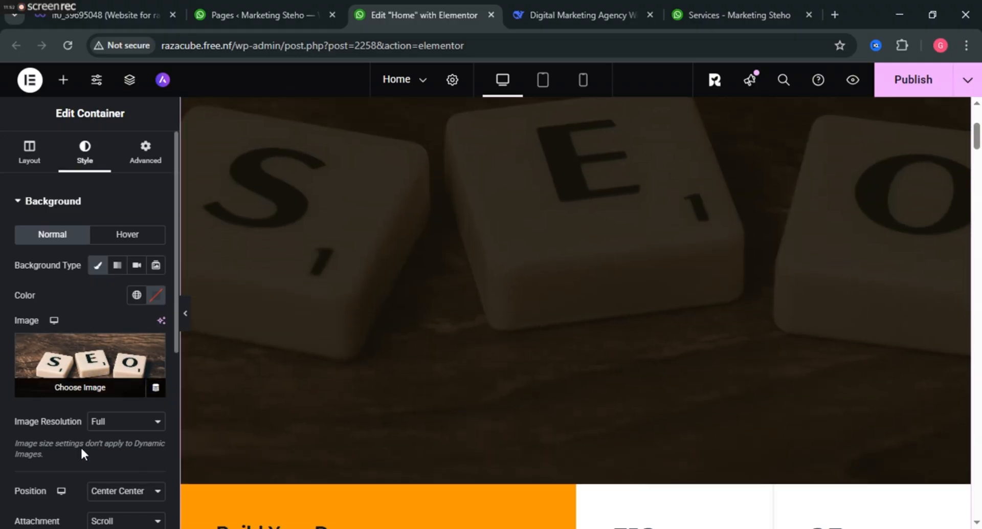
pyautogui.scroll(-4, 122, 313)
pyautogui.scroll(3, 265, 343)
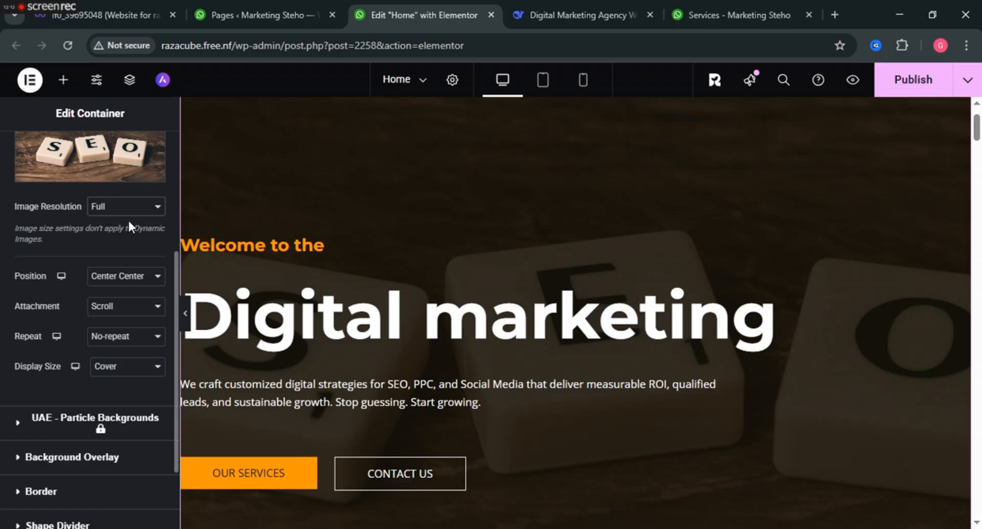
pyautogui.click(129, 211)
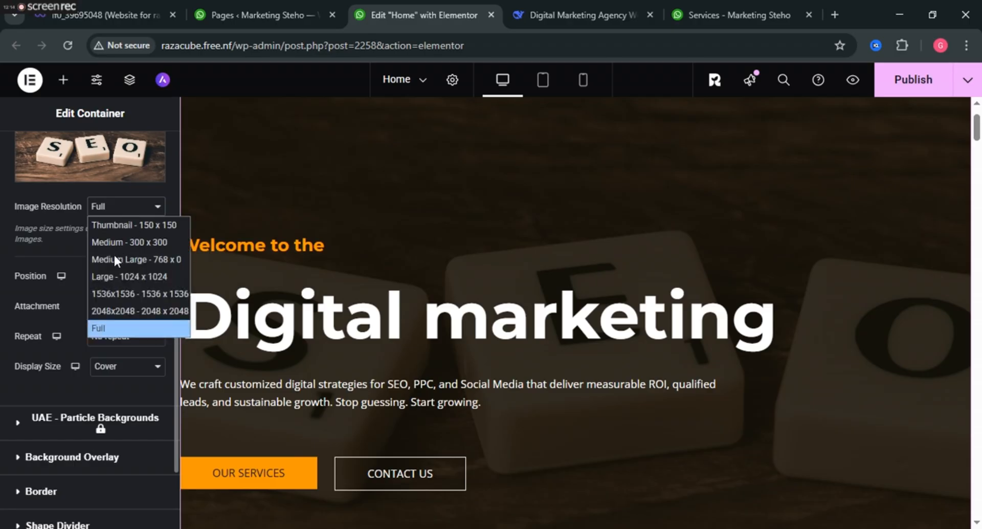
pyautogui.click(113, 276)
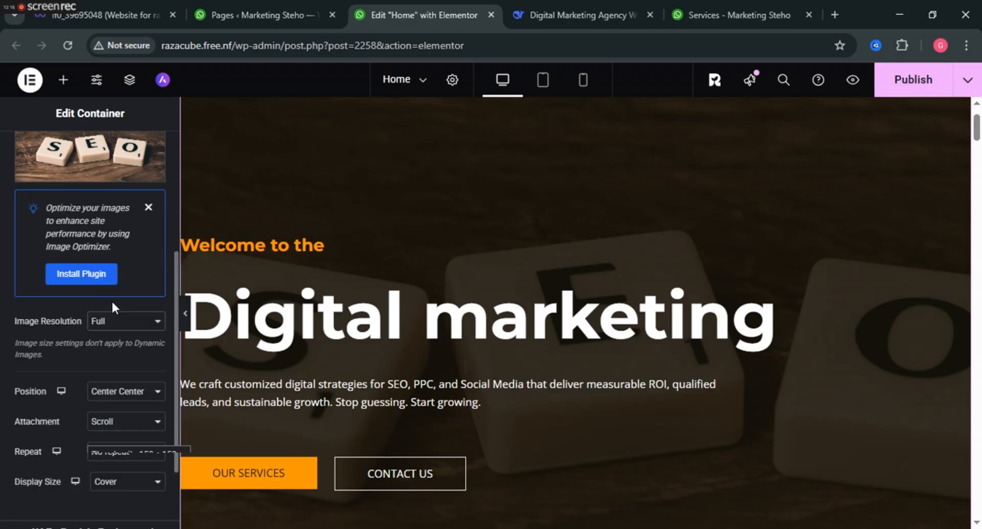
pyautogui.click(148, 207)
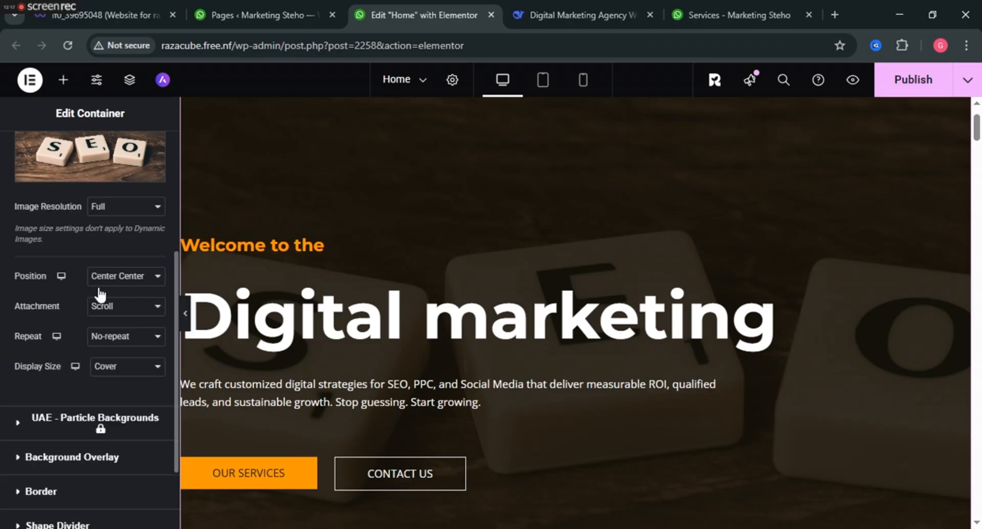
# Review the image resolution choices and inspect the hero's new background down to the "Build Your Dream" section
pyautogui.click(135, 211)
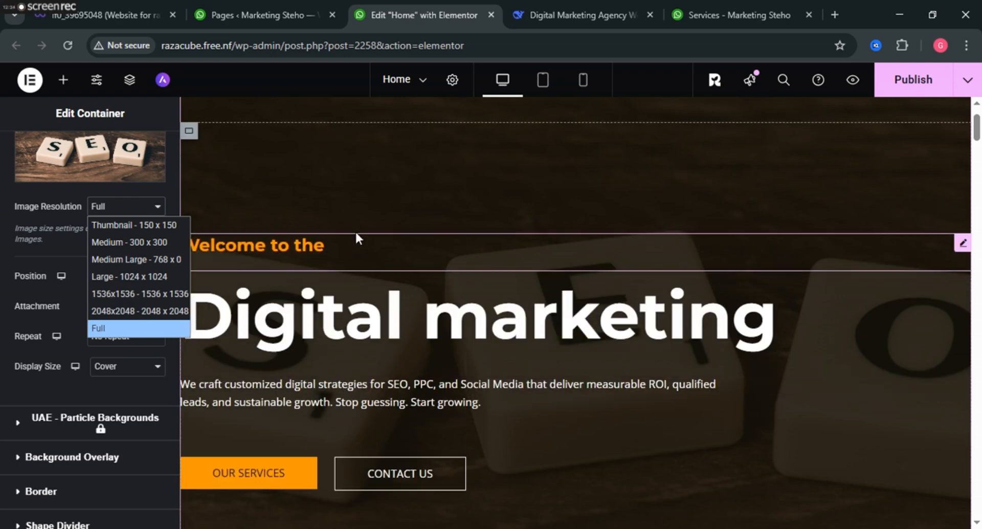
pyautogui.scroll(-6, 470, 233)
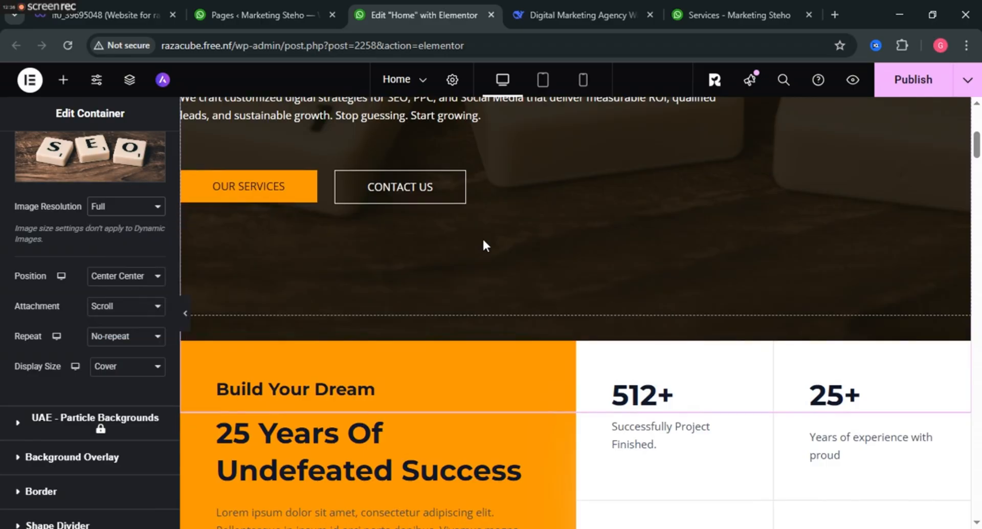
pyautogui.scroll(6, 499, 250)
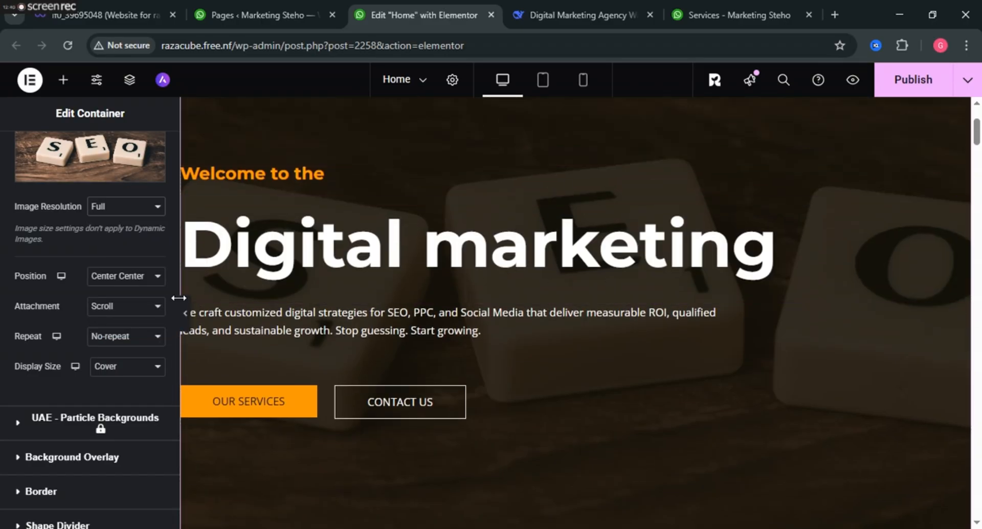
pyautogui.scroll(4, 106, 220)
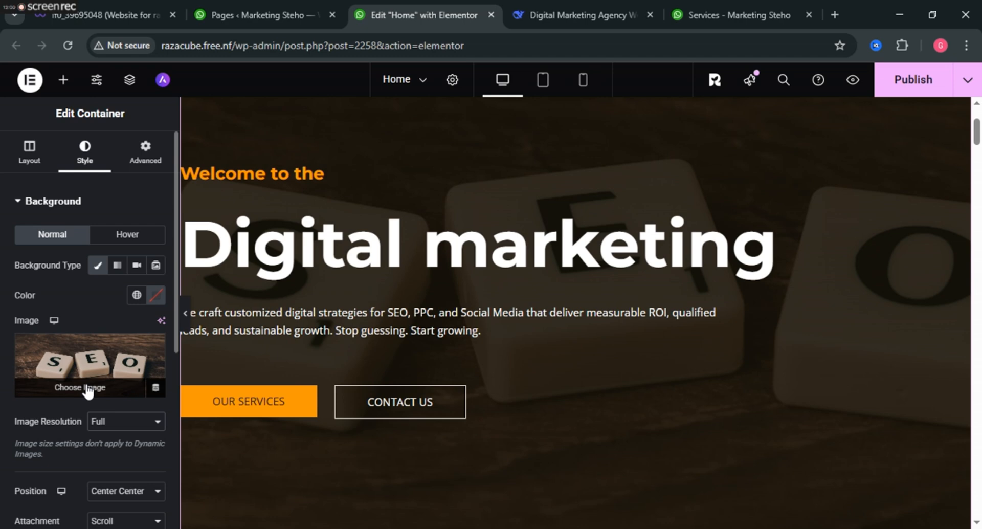
pyautogui.scroll(-3, 90, 387)
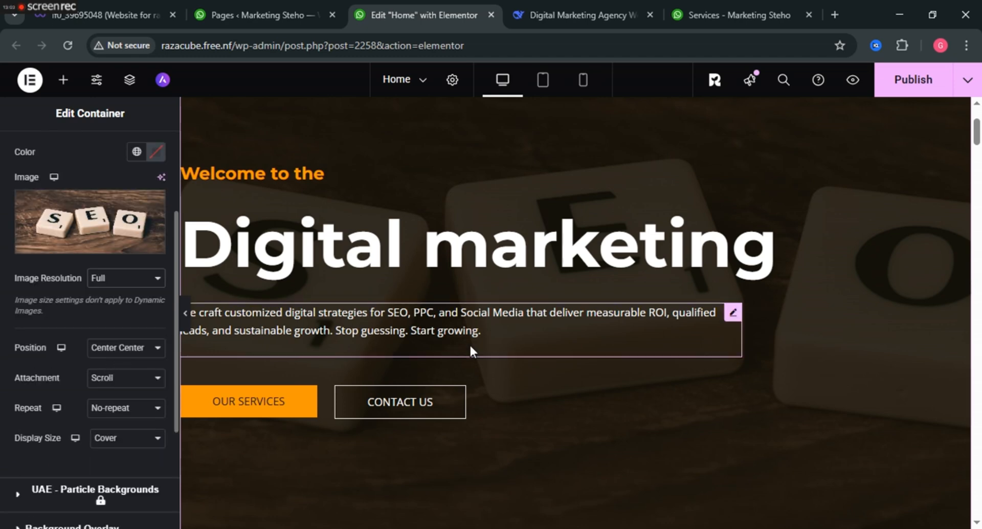
# Select the hero's Our Services button and review its style options, including the hover state settings
pyautogui.scroll(-2, 469, 343)
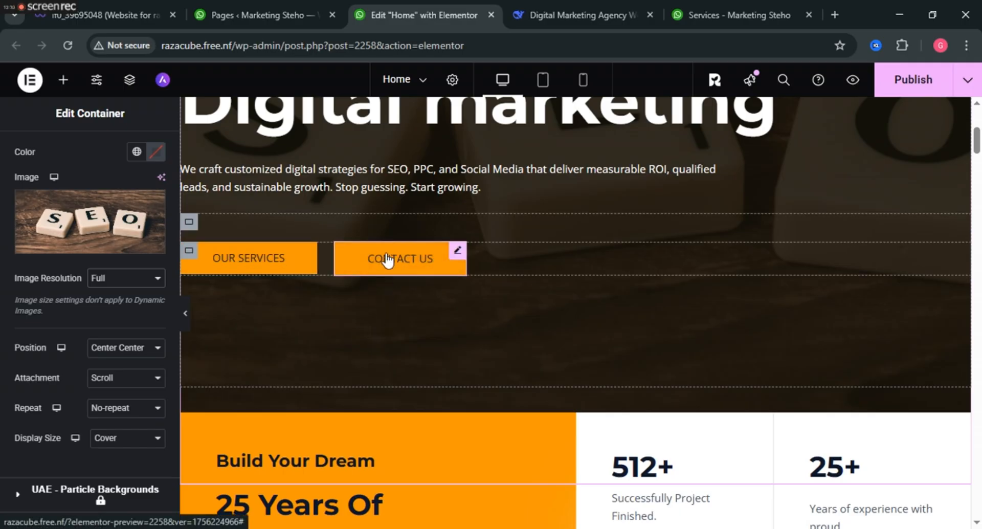
pyautogui.click(253, 262)
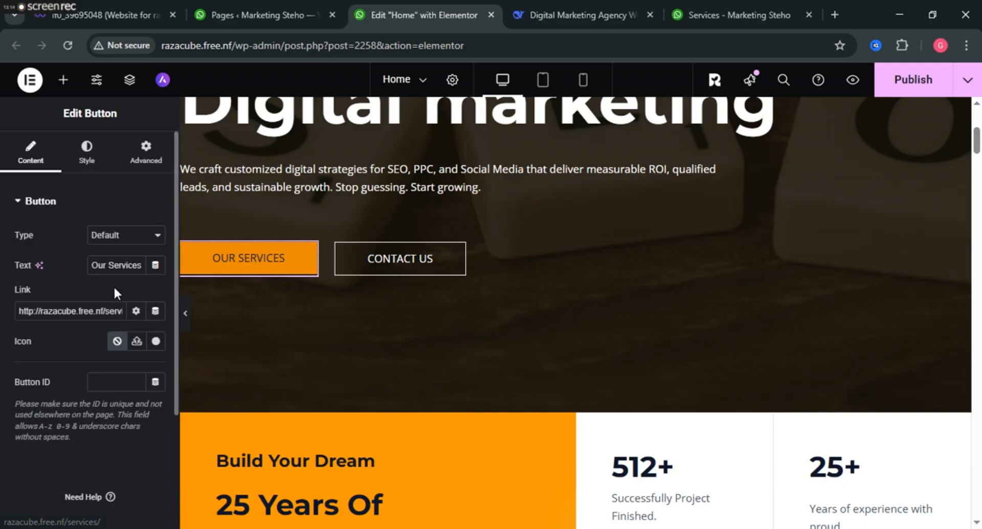
pyautogui.click(87, 169)
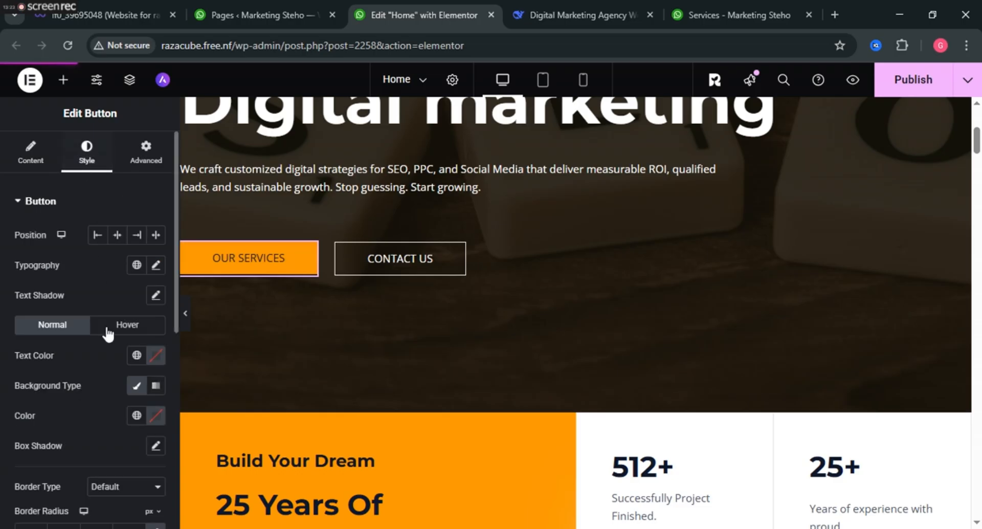
pyautogui.scroll(-2, 107, 332)
pyautogui.click(128, 259)
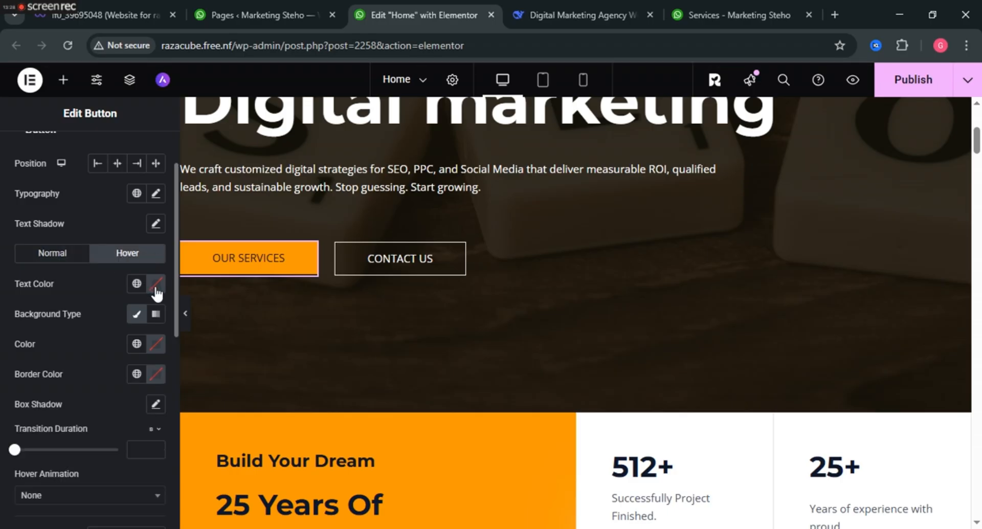
pyautogui.scroll(-10, 155, 292)
pyautogui.scroll(8, 155, 291)
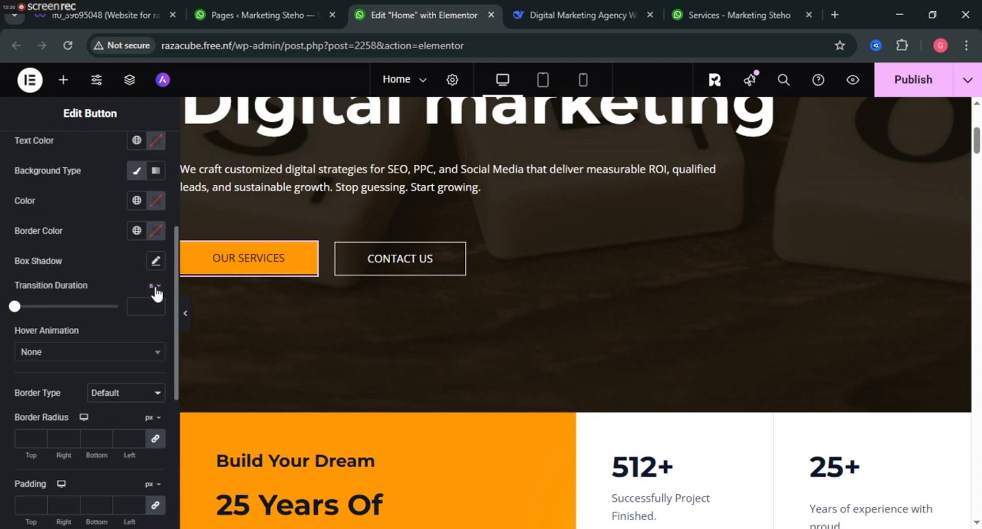
pyautogui.scroll(2, 156, 292)
pyautogui.scroll(3, 143, 278)
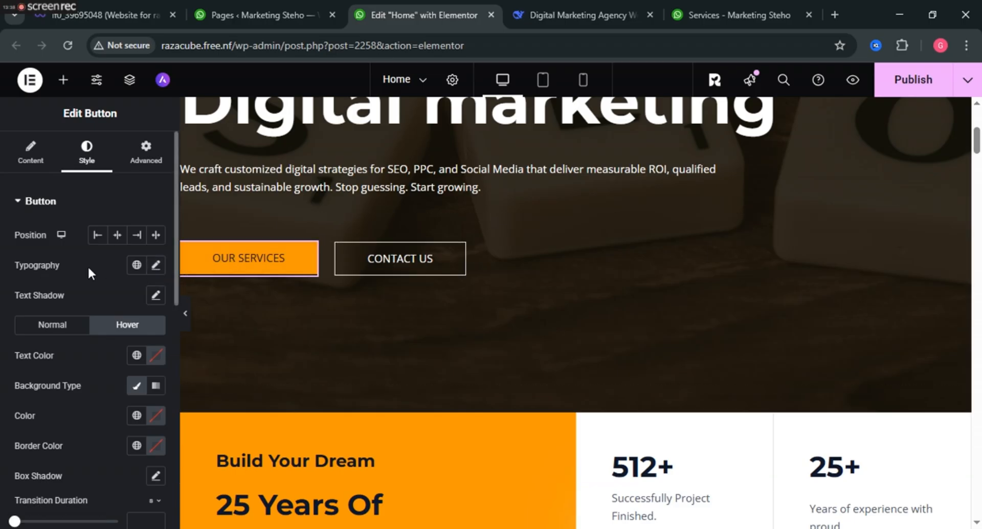
# Set the Our Services button's font family to Times New Roman
pyautogui.click(155, 266)
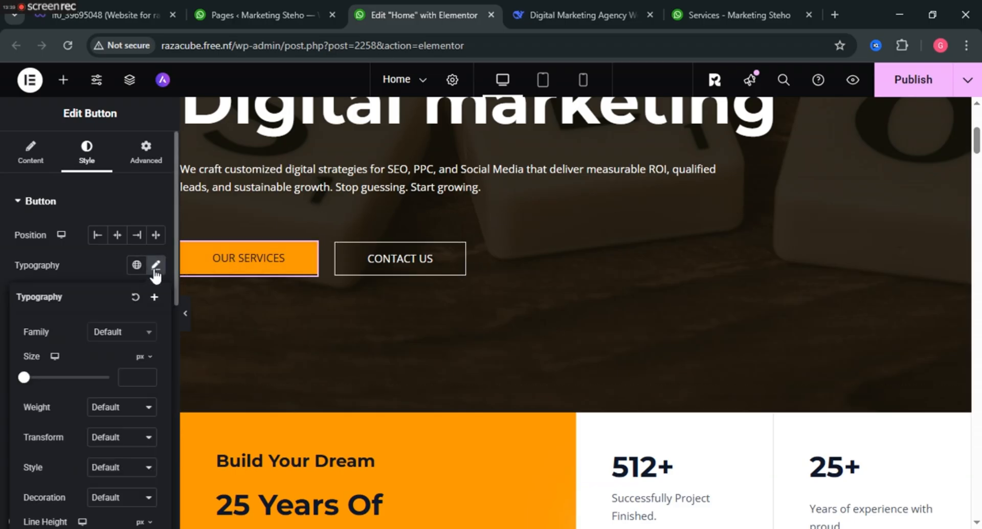
pyautogui.click(118, 334)
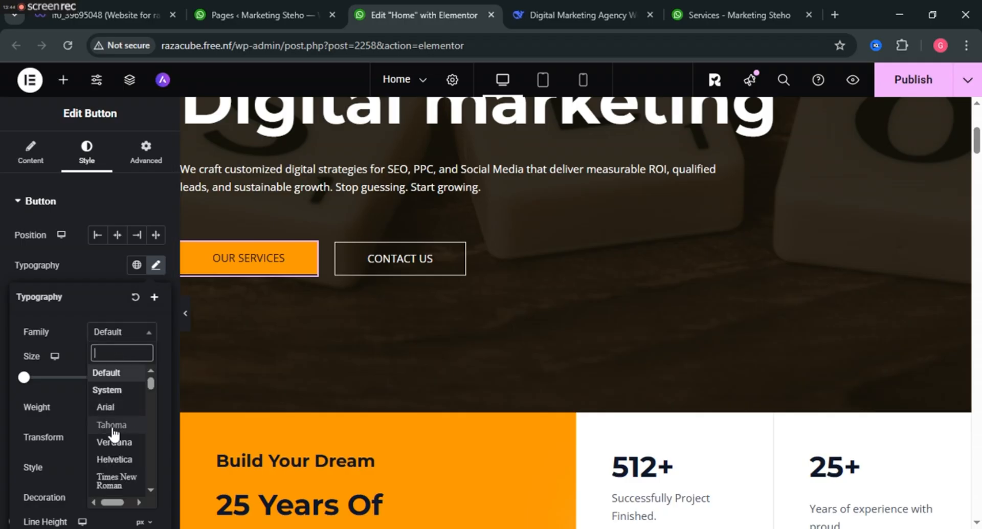
pyautogui.click(113, 480)
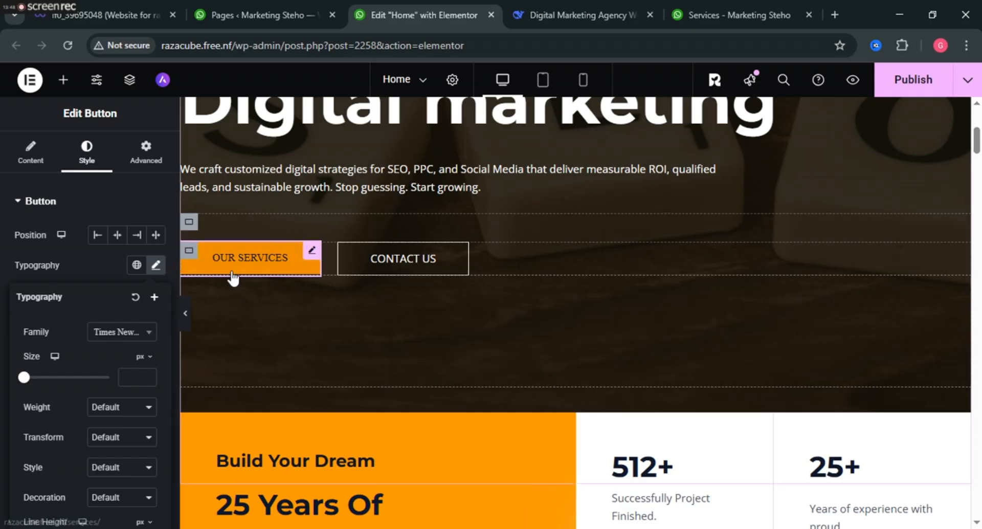
pyautogui.click(77, 265)
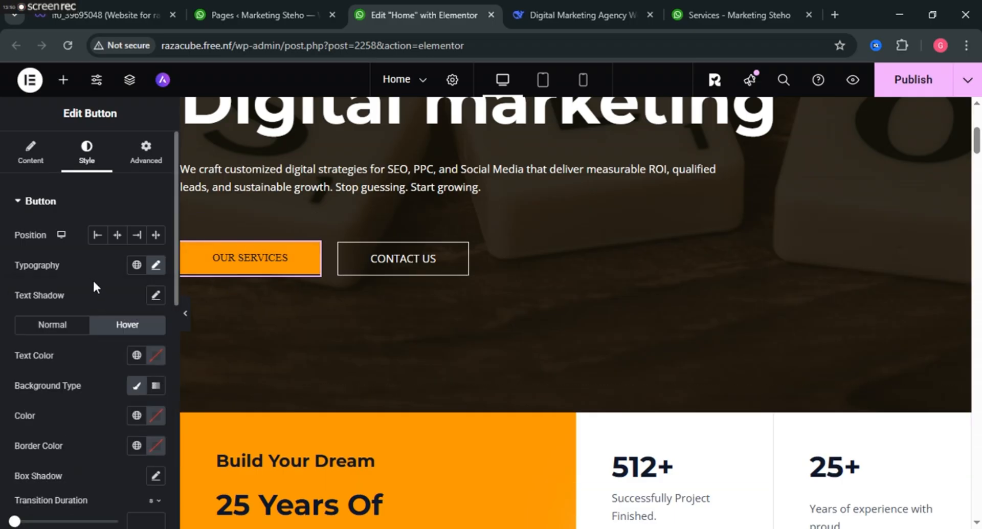
# Clear the Classic background type from the Our Services button's hover state and look over its border, shadow and padding options
pyautogui.scroll(-2, 94, 281)
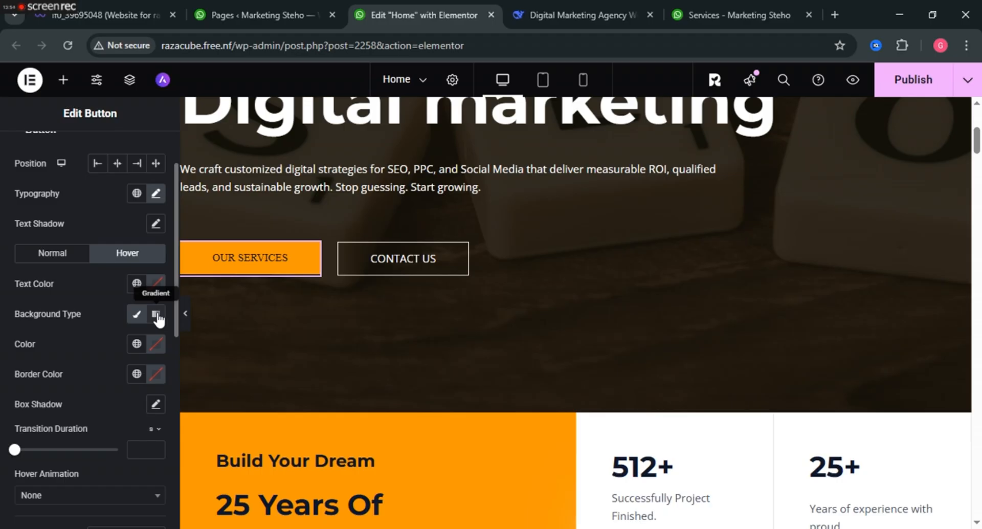
pyautogui.click(136, 316)
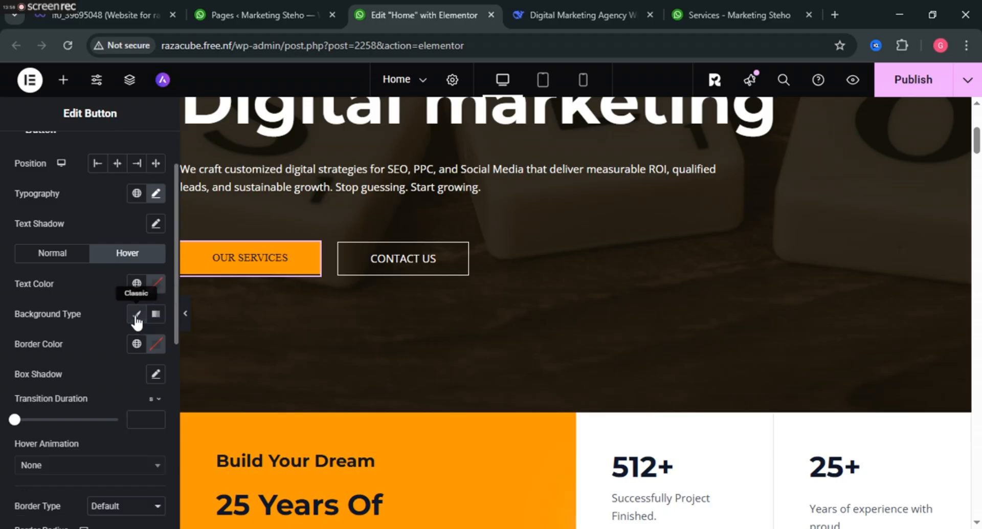
pyautogui.scroll(-2, 156, 373)
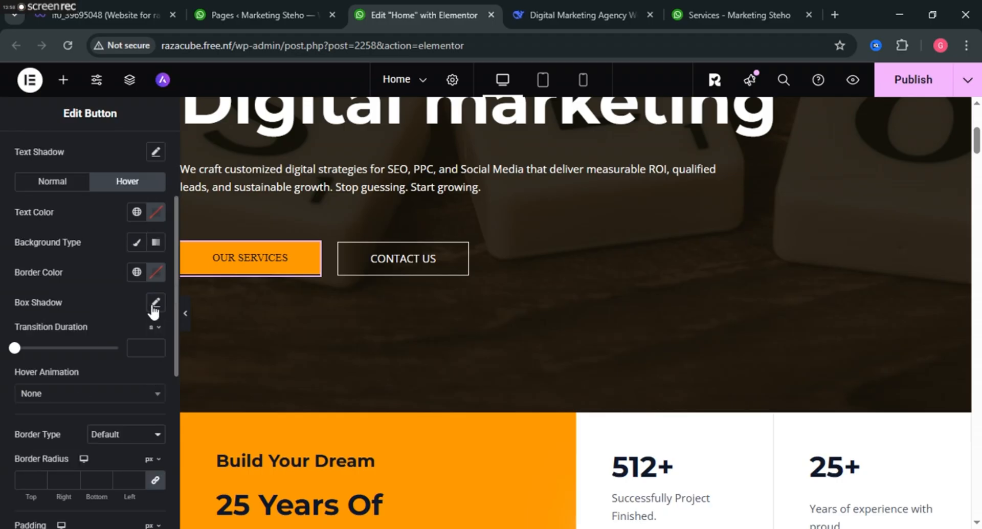
pyautogui.scroll(-2, 153, 307)
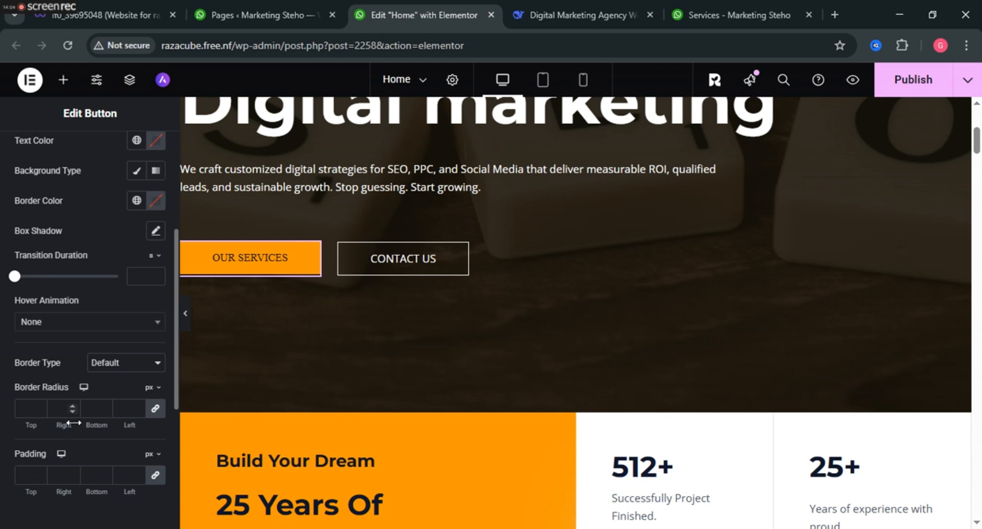
pyautogui.scroll(2, 74, 424)
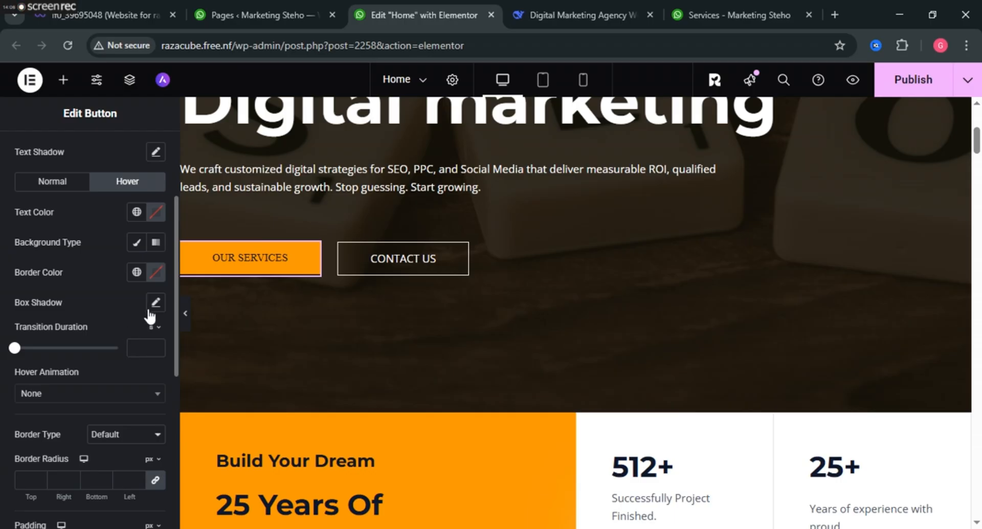
pyautogui.scroll(4, 155, 268)
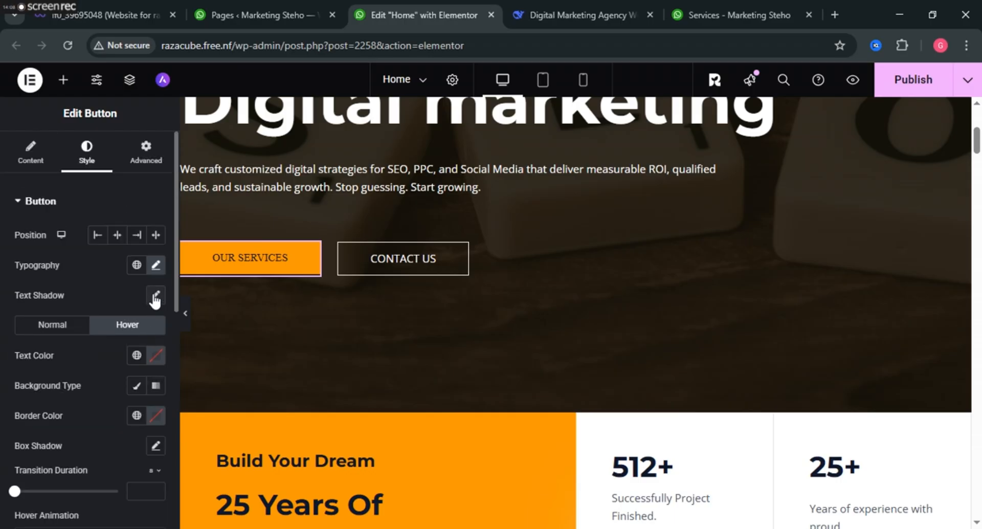
pyautogui.scroll(-2, 136, 333)
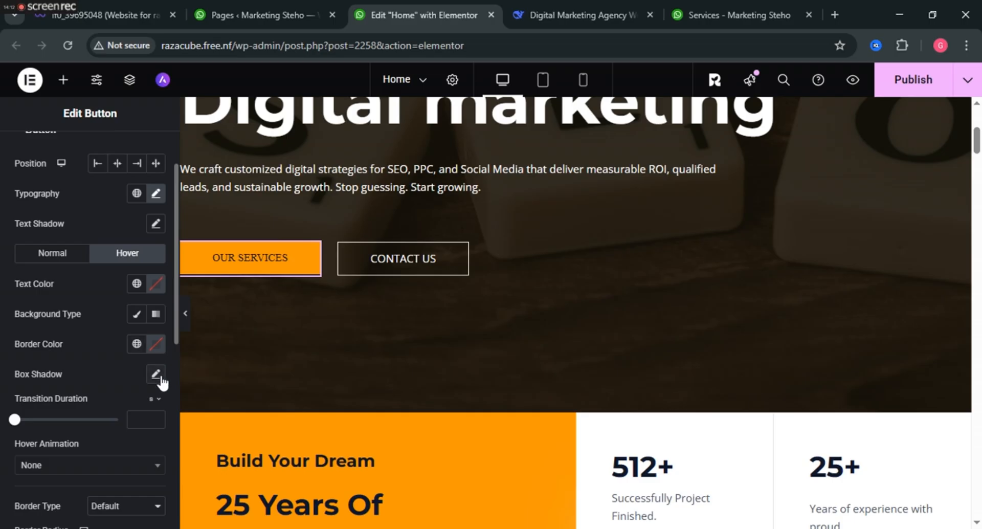
# Give the Our Services button's hover state a gradient background with dark red #AD0202 as the first color
pyautogui.click(156, 314)
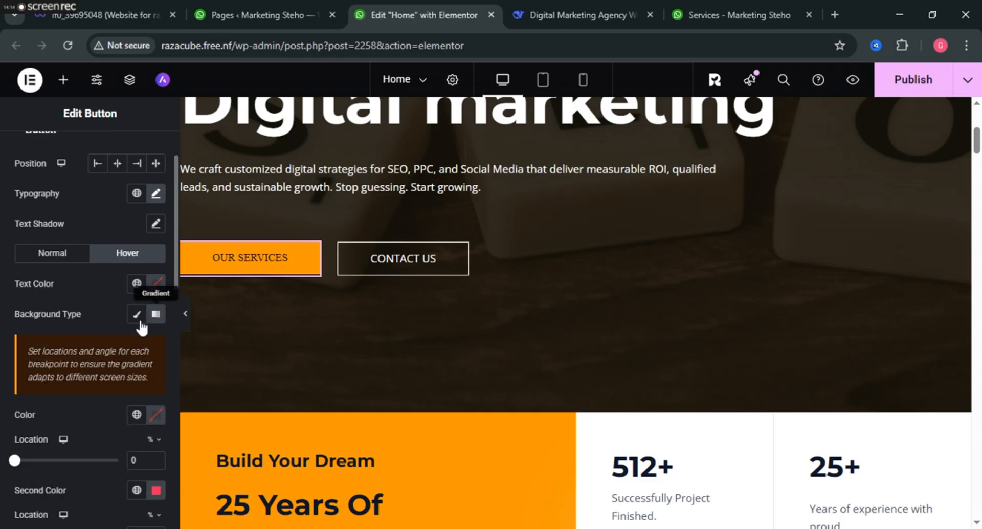
pyautogui.scroll(-2, 143, 368)
pyautogui.click(156, 343)
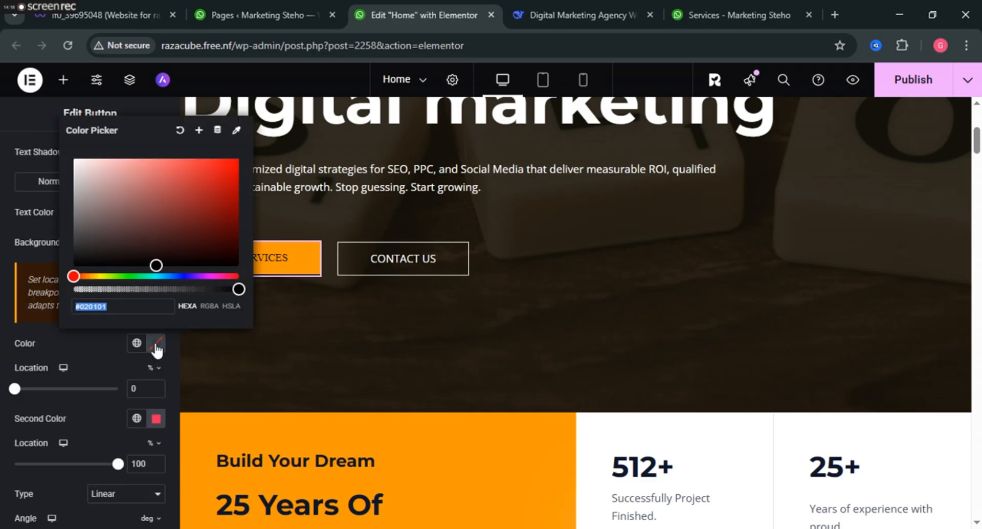
pyautogui.moveTo(232, 201); pyautogui.dragTo(236, 193)
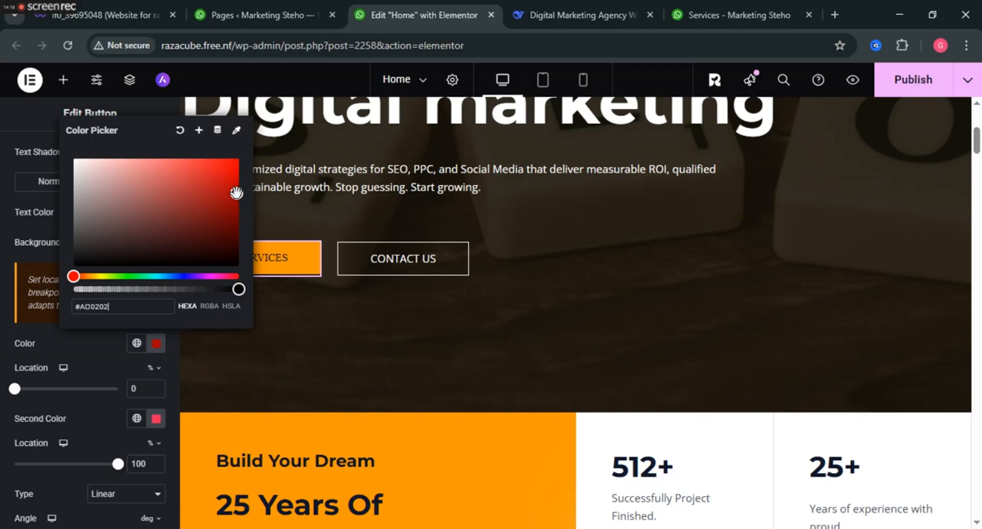
pyautogui.click(2, 259)
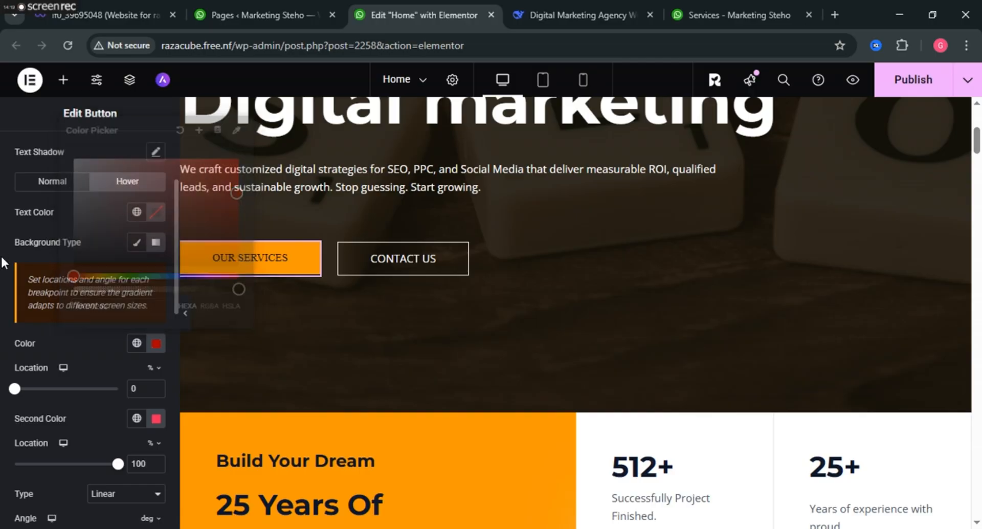
# Set the hover gradient's second color to a fully transparent light grey and check the first color
pyautogui.click(155, 418)
pyautogui.click(74, 250)
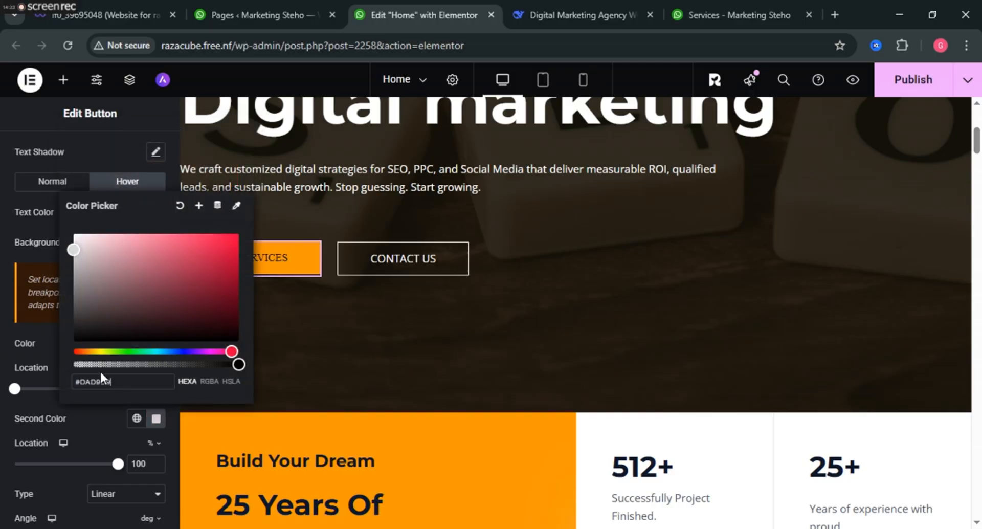
pyautogui.moveTo(87, 364); pyautogui.dragTo(63, 363)
pyautogui.click(5, 390)
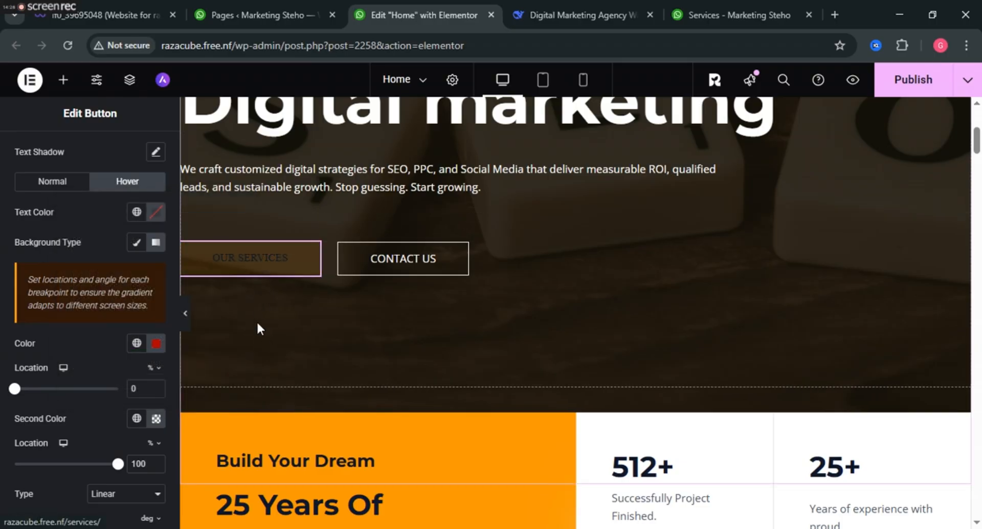
pyautogui.click(150, 347)
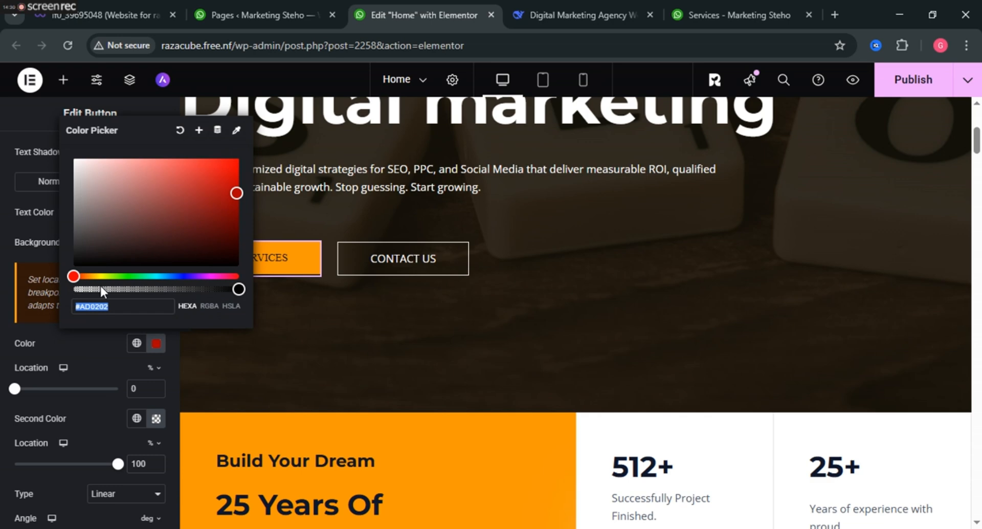
pyautogui.click(3, 323)
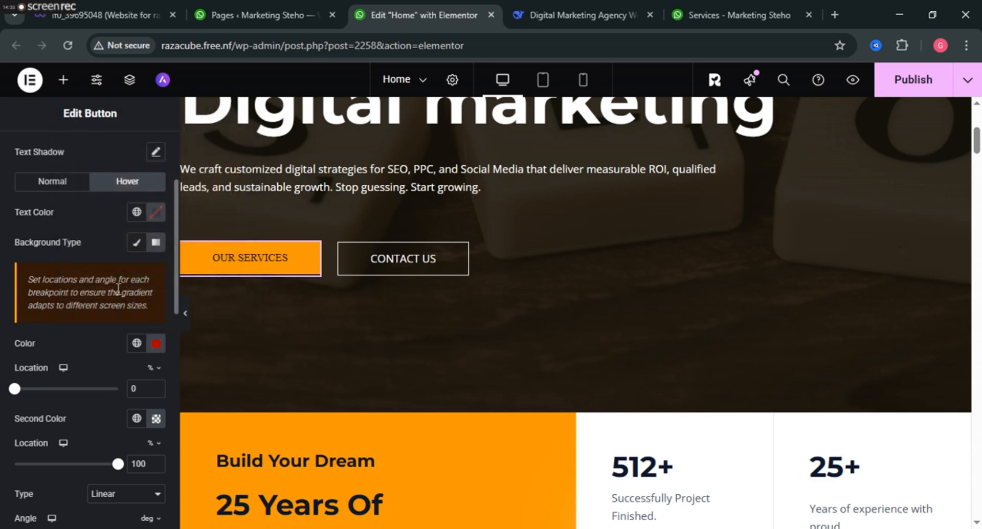
# Switch the Our Services button's normal-state background type to Gradient
pyautogui.scroll(3, 136, 312)
pyautogui.click(53, 328)
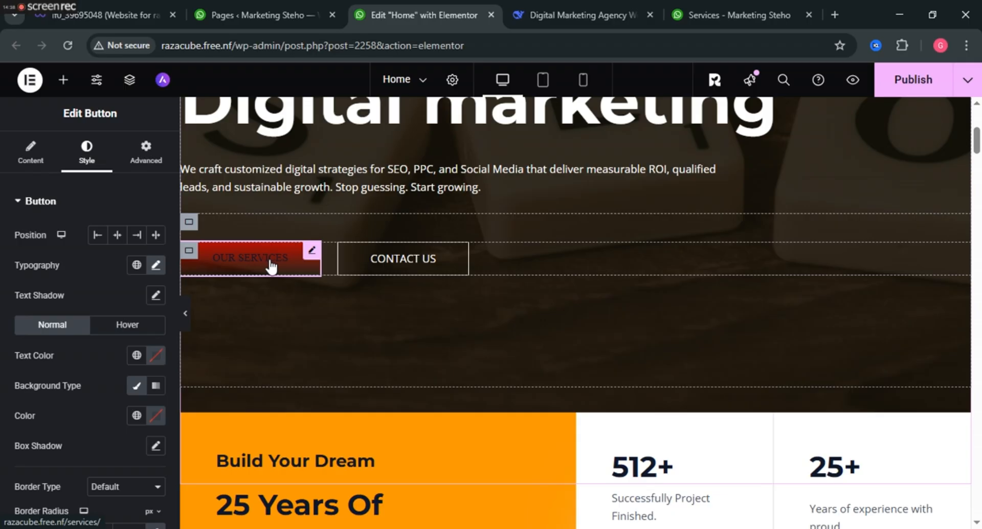
pyautogui.scroll(-2, 126, 311)
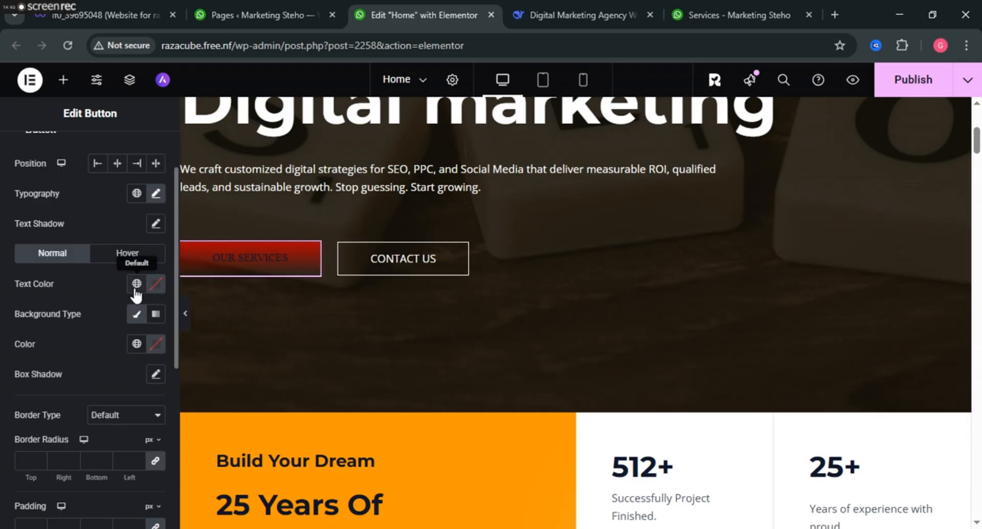
pyautogui.click(154, 315)
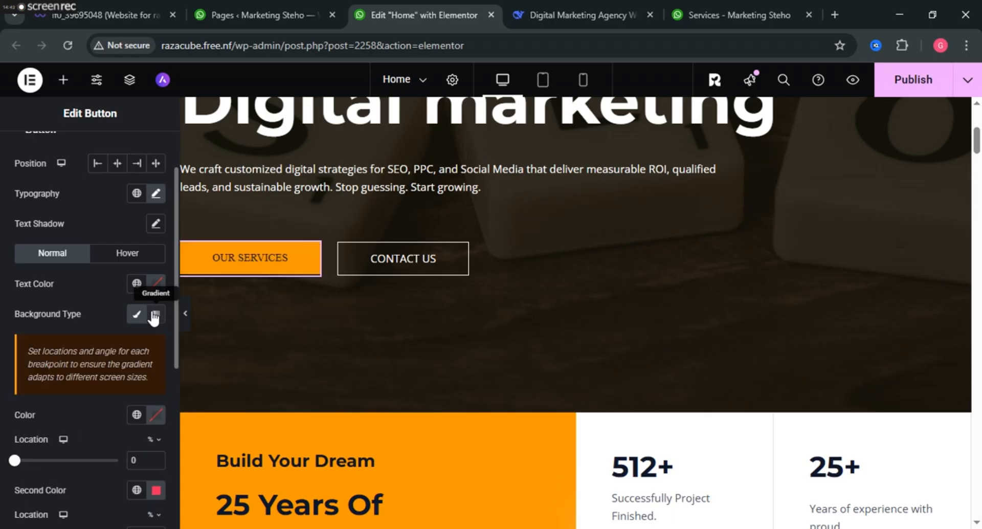
pyautogui.scroll(-2, 141, 427)
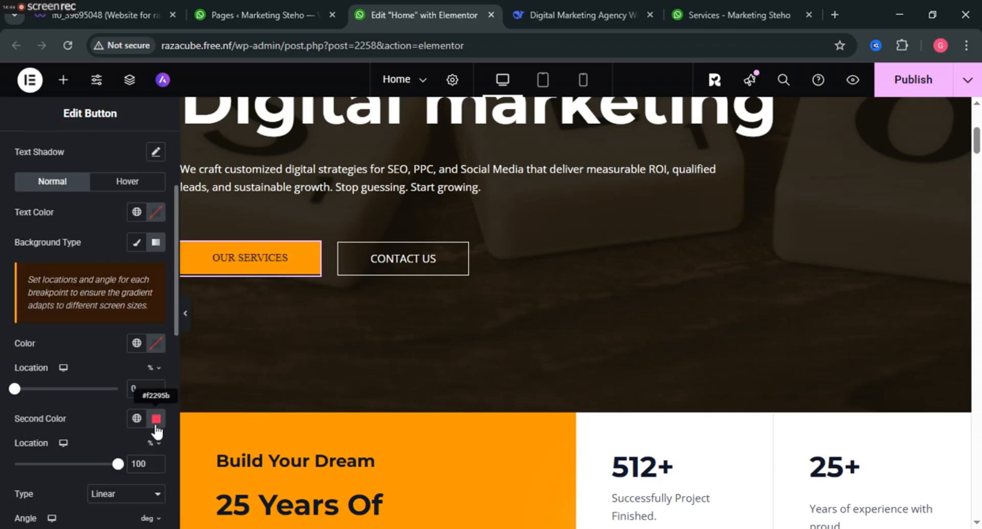
# Try fully transparent white #FFFFFF00 as the normal gradient's second color and clear that color
pyautogui.click(156, 423)
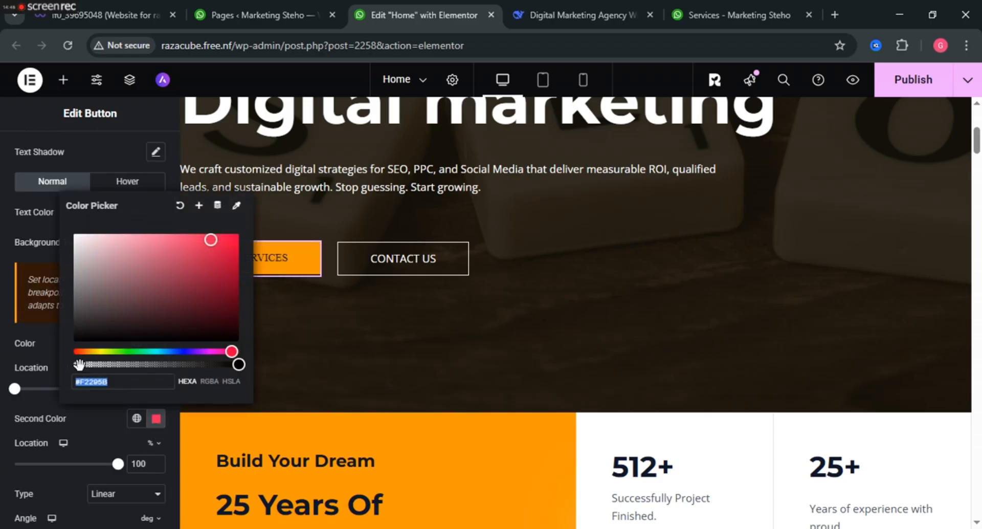
pyautogui.moveTo(79, 364); pyautogui.dragTo(66, 363)
pyautogui.click(73, 234)
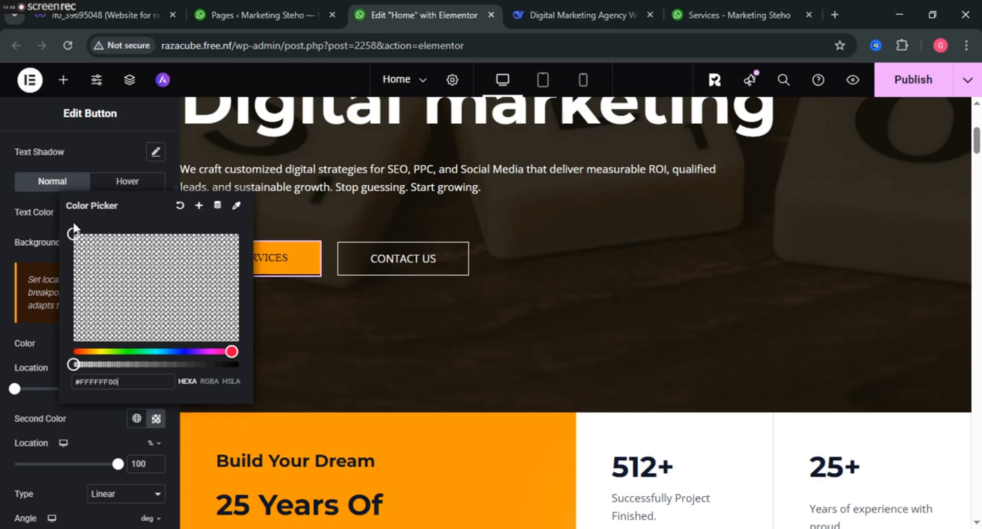
pyautogui.click(178, 205)
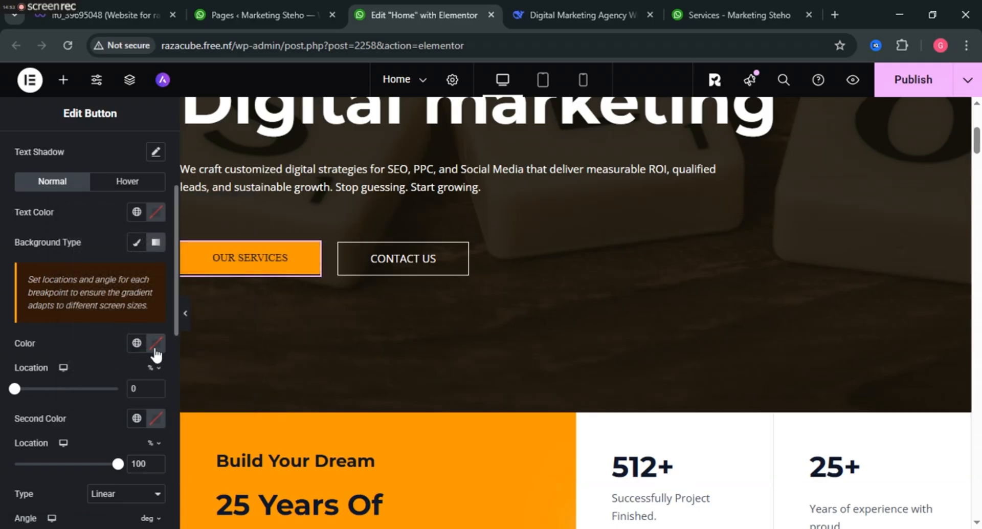
# Reset the first color of the button's normal-state gradient and check the gradient's type and angle settings
pyautogui.click(156, 353)
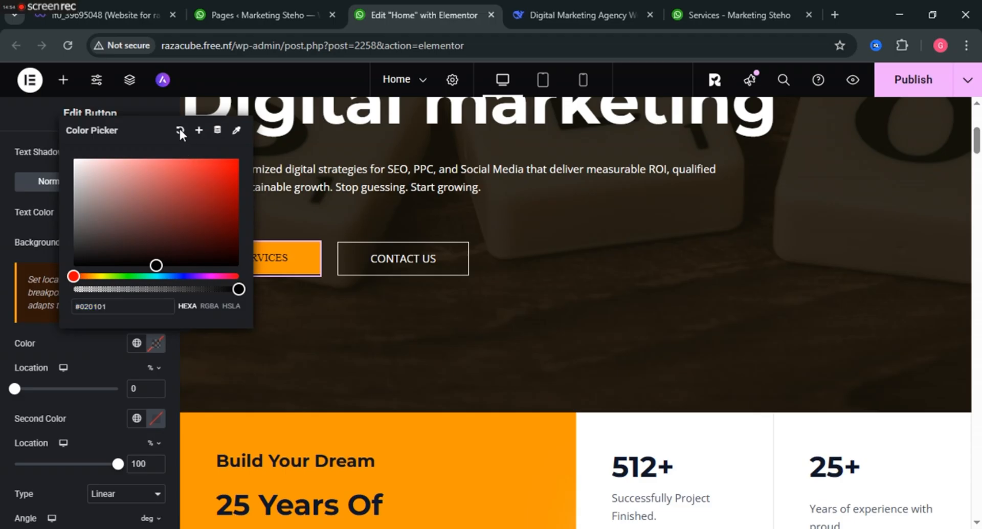
pyautogui.click(4, 333)
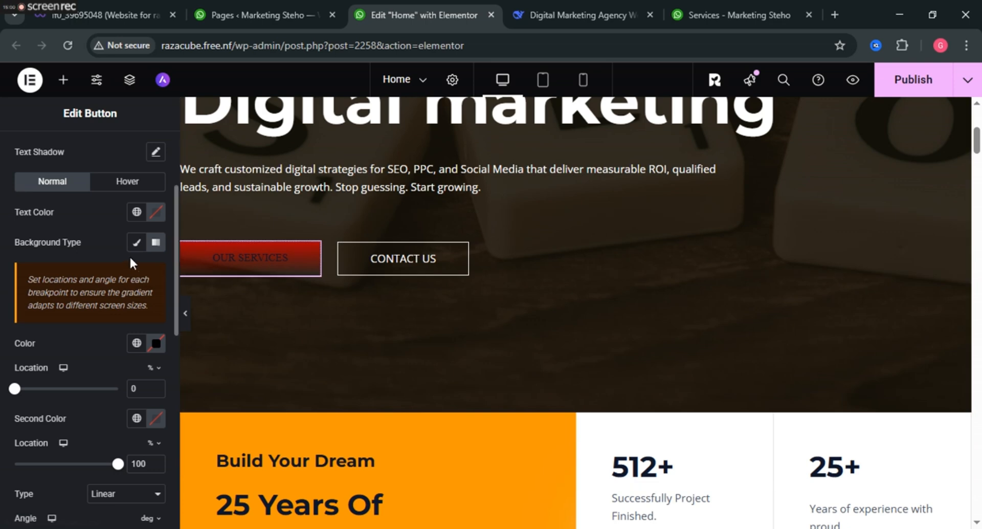
pyautogui.scroll(-3, 121, 353)
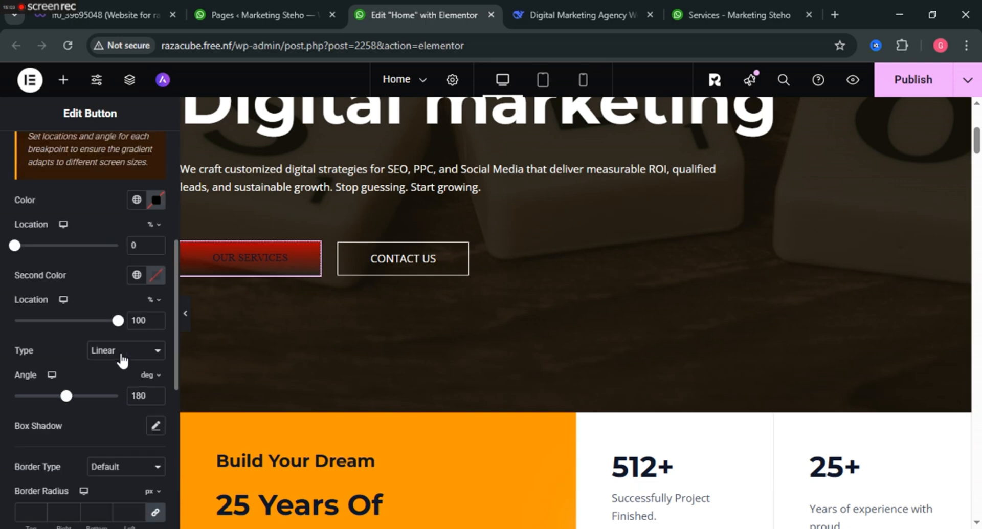
# Switch the Our Services button's normal-state background from gradient to classic and clear the background type
pyautogui.scroll(-3, 123, 360)
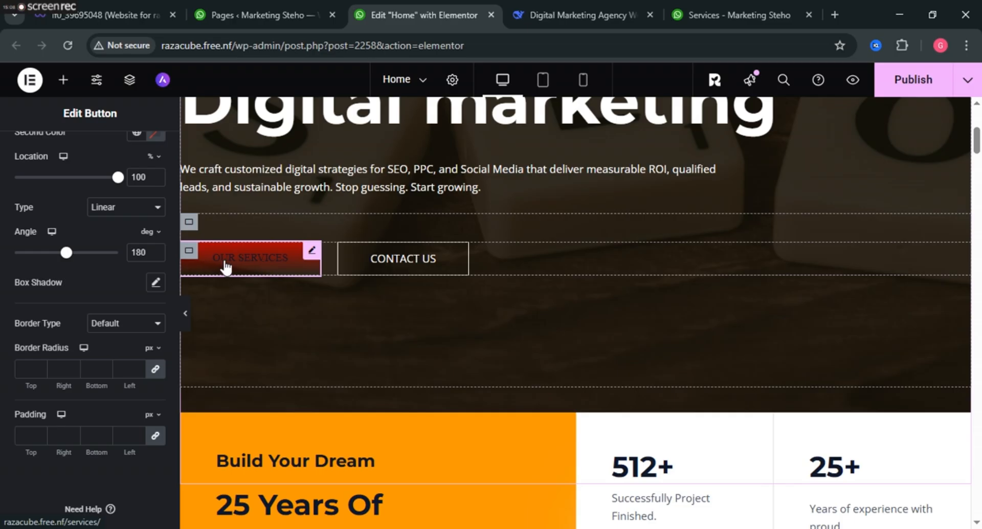
pyautogui.scroll(9, 59, 252)
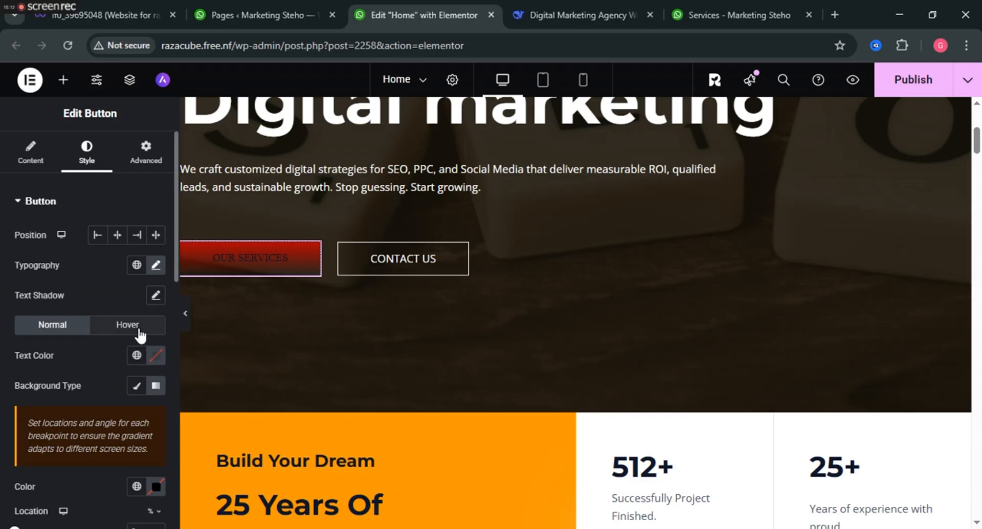
pyautogui.click(136, 386)
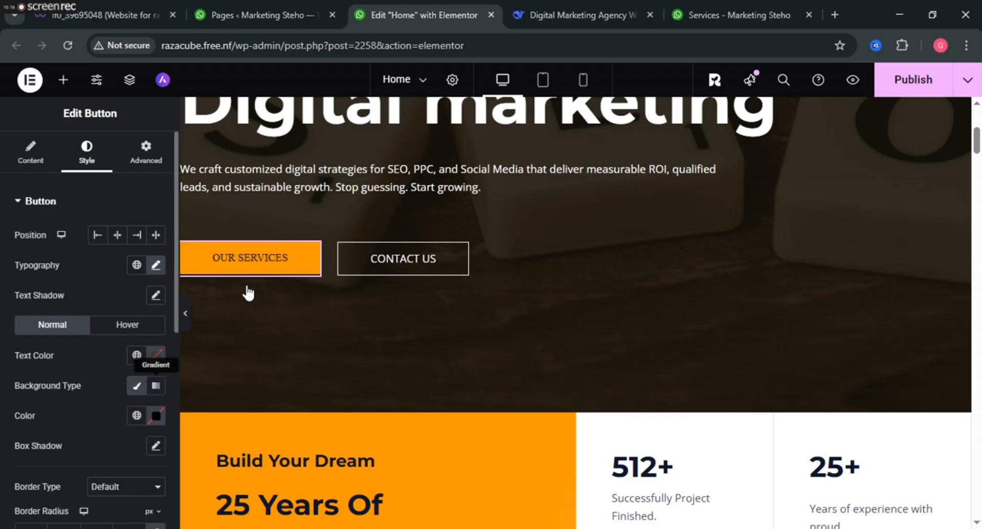
pyautogui.click(136, 385)
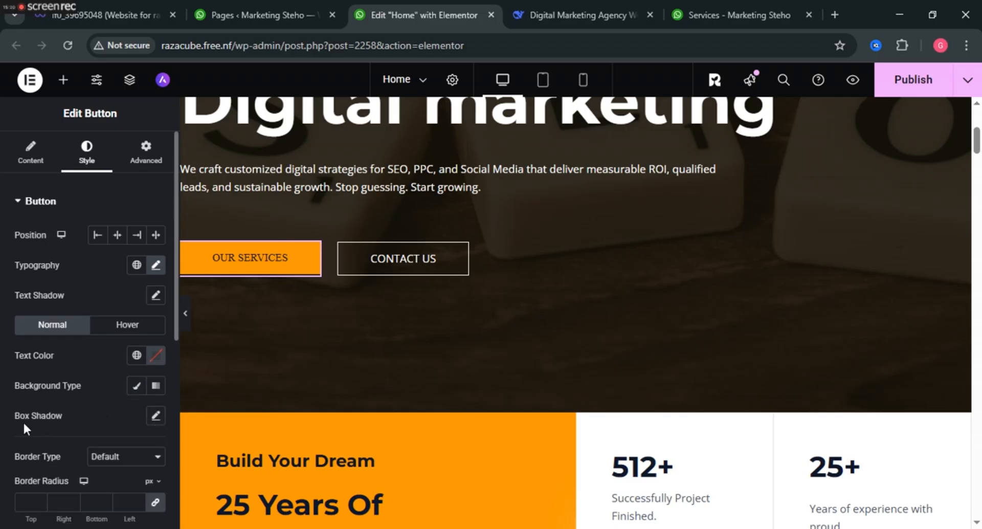
# Look through the Our Services button's box shadow settings and reset the box shadow
pyautogui.click(156, 415)
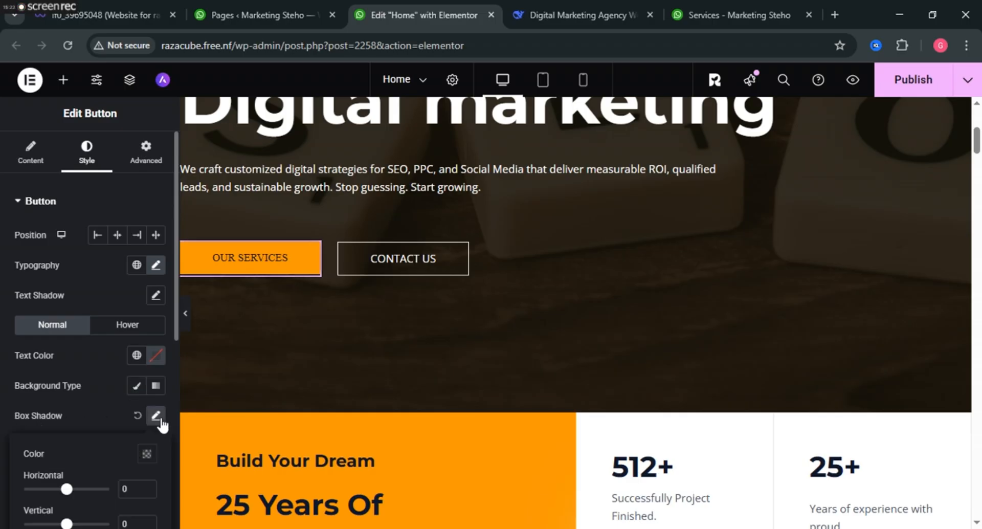
pyautogui.scroll(-3, 97, 388)
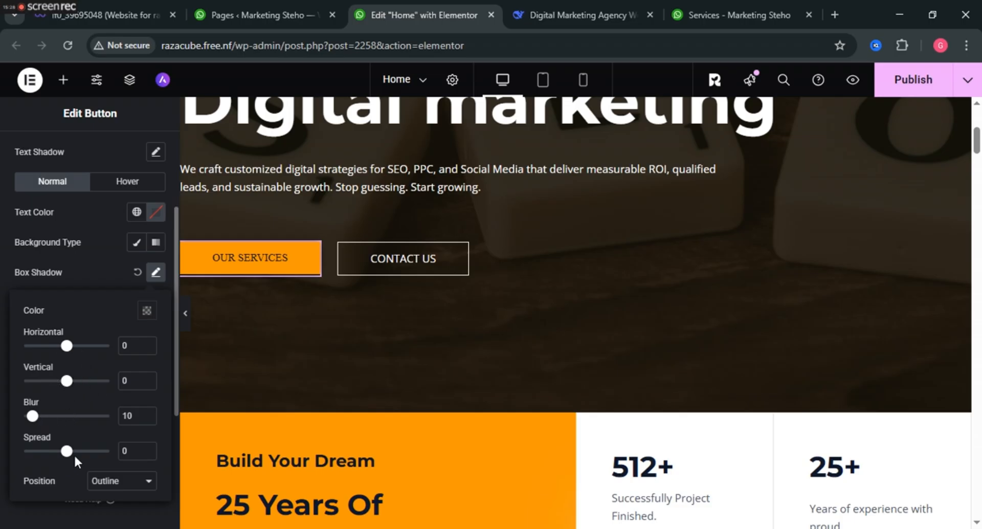
pyautogui.scroll(2, 92, 414)
pyautogui.click(136, 344)
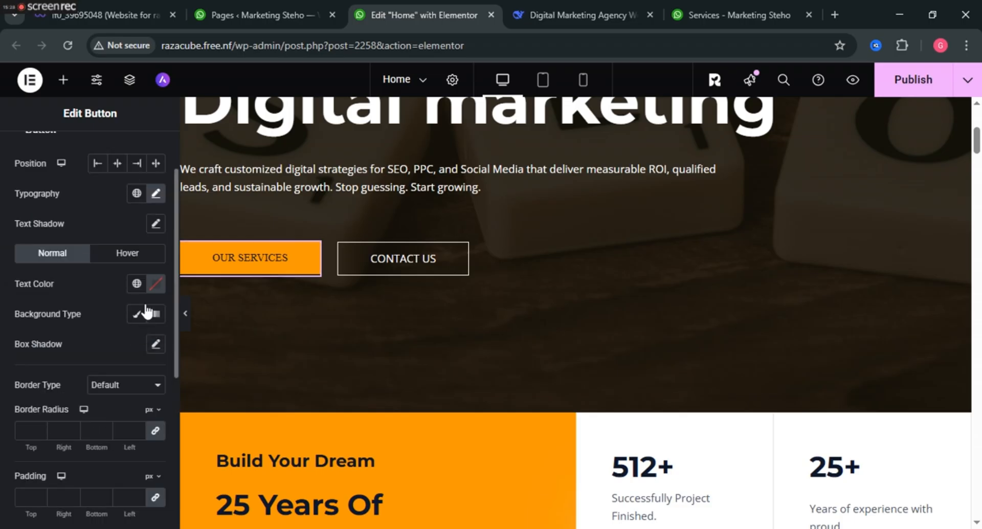
# Reset the Our Services button's normal-state text color to its default and open and close its text shadow settings
pyautogui.click(156, 283)
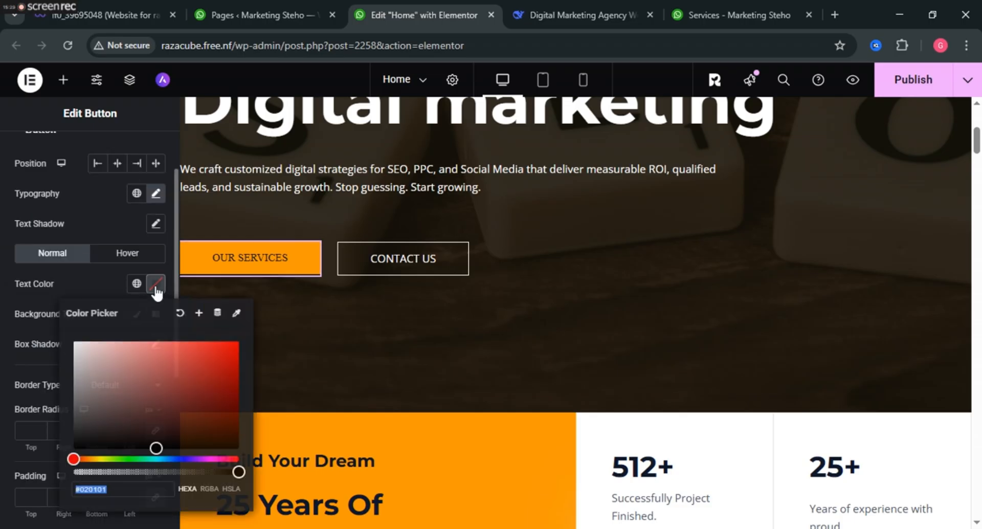
pyautogui.click(180, 313)
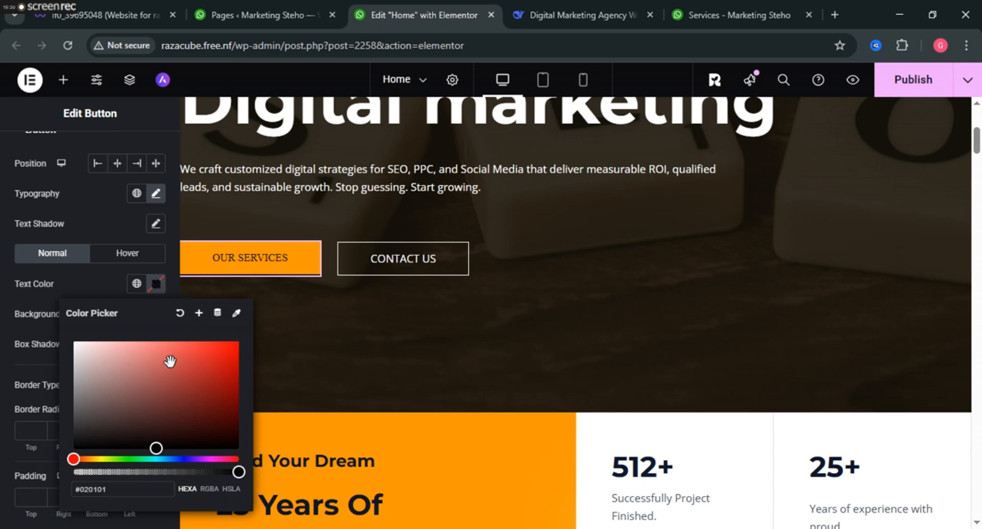
pyautogui.click(27, 352)
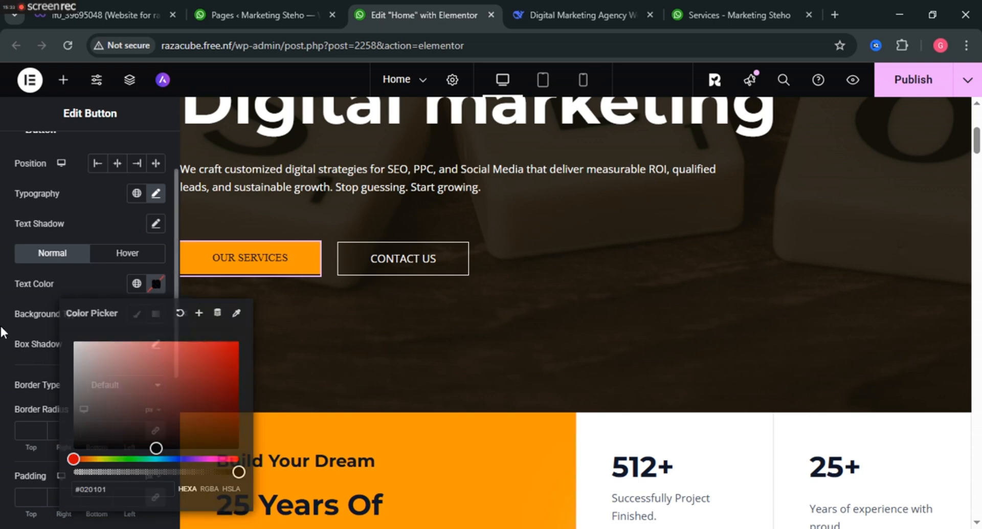
pyautogui.click(155, 223)
pyautogui.click(80, 223)
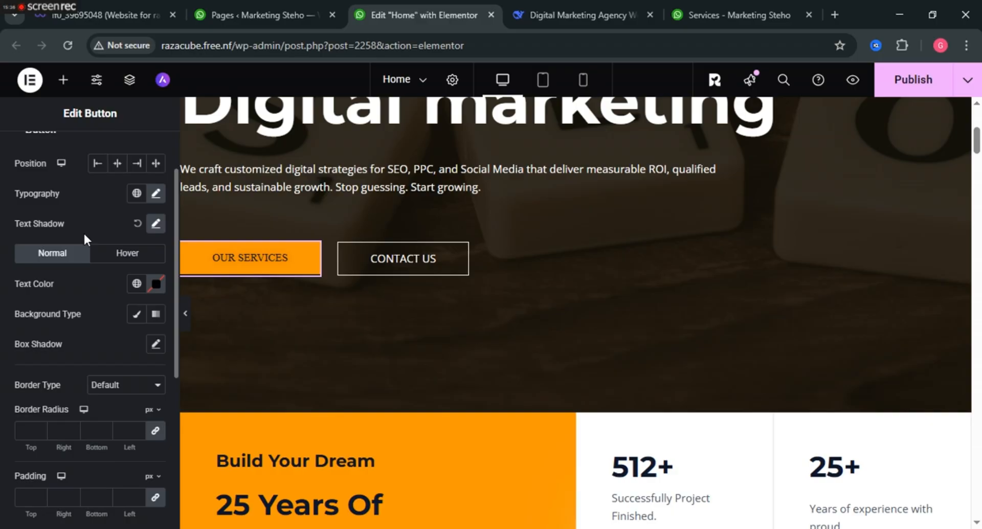
# Reset the Our Services button's typography to the default font
pyautogui.scroll(2, 84, 231)
pyautogui.click(156, 265)
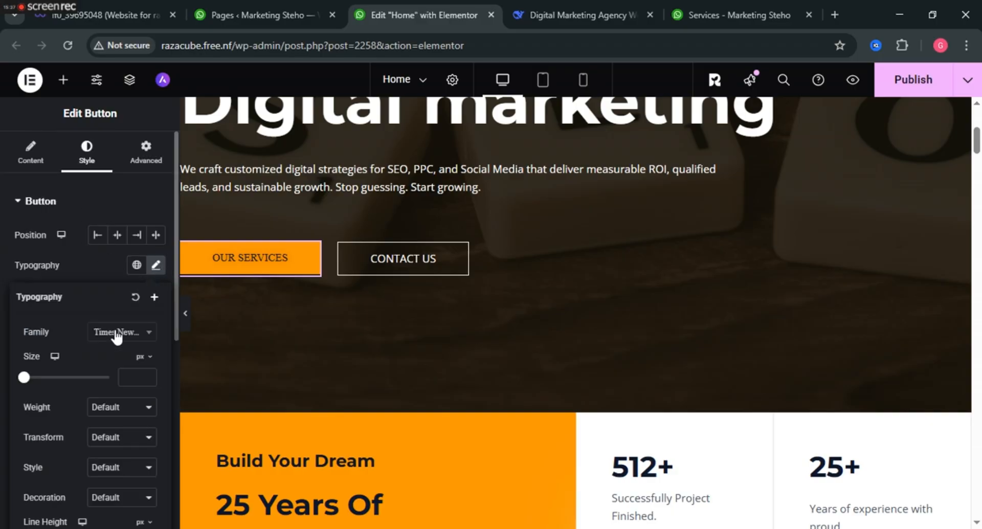
pyautogui.click(132, 295)
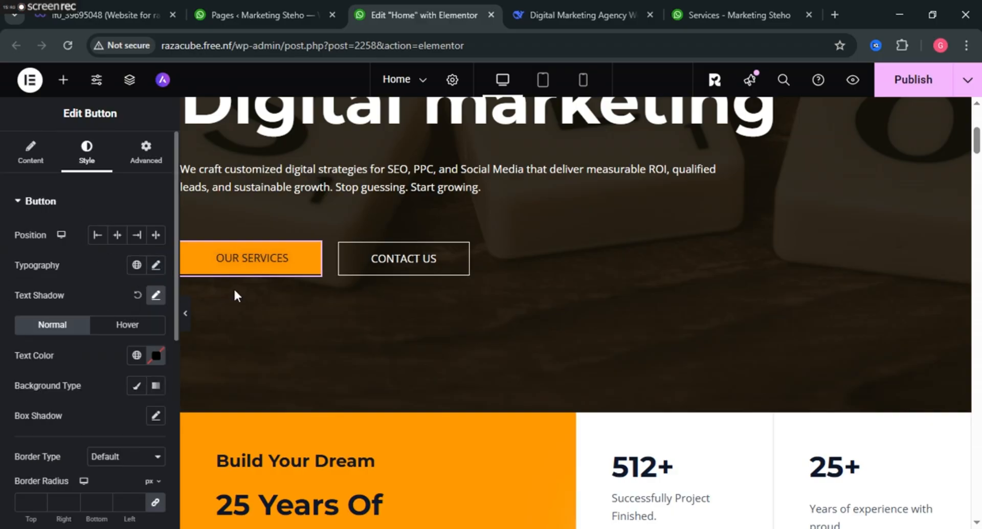
pyautogui.scroll(1, 271, 348)
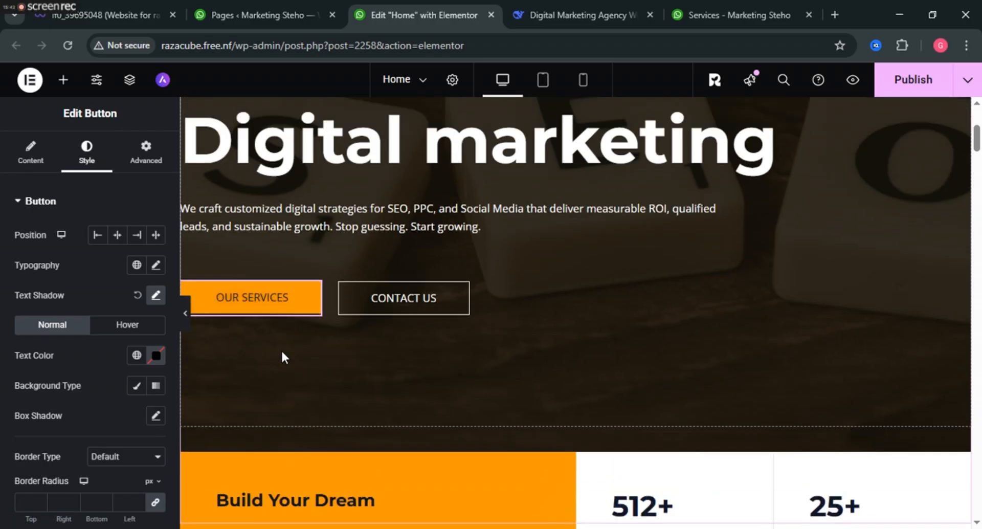
# Switch to the DeepSeek chat and copy the first Home Page headline, "Data-Driven Digital Marketing That Grows Your Business."
pyautogui.scroll(-5, 281, 349)
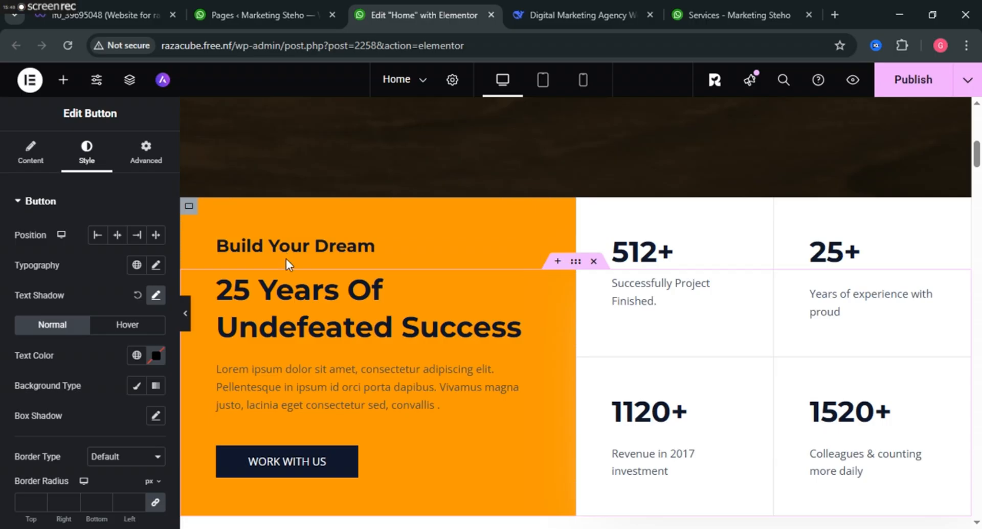
pyautogui.click(565, 5)
pyautogui.scroll(15, 456, 270)
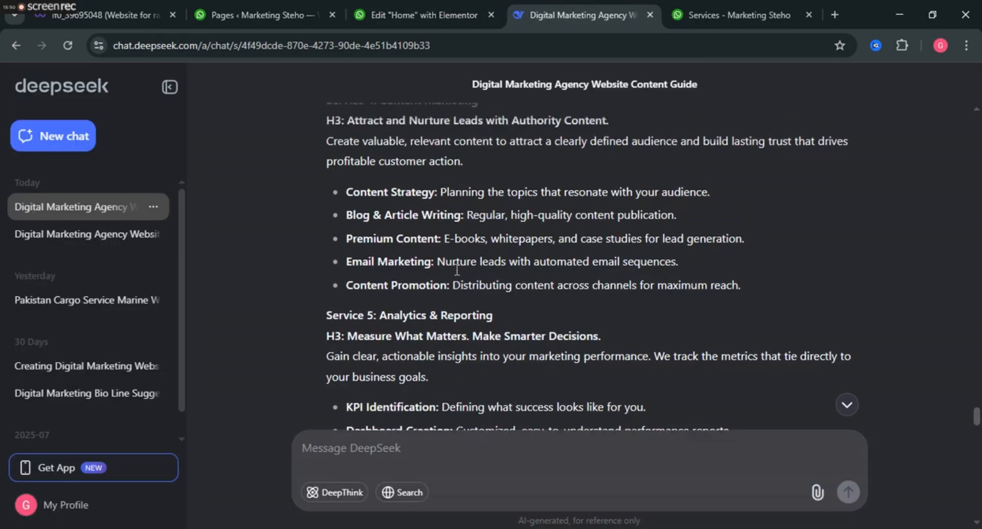
pyautogui.scroll(10, 457, 269)
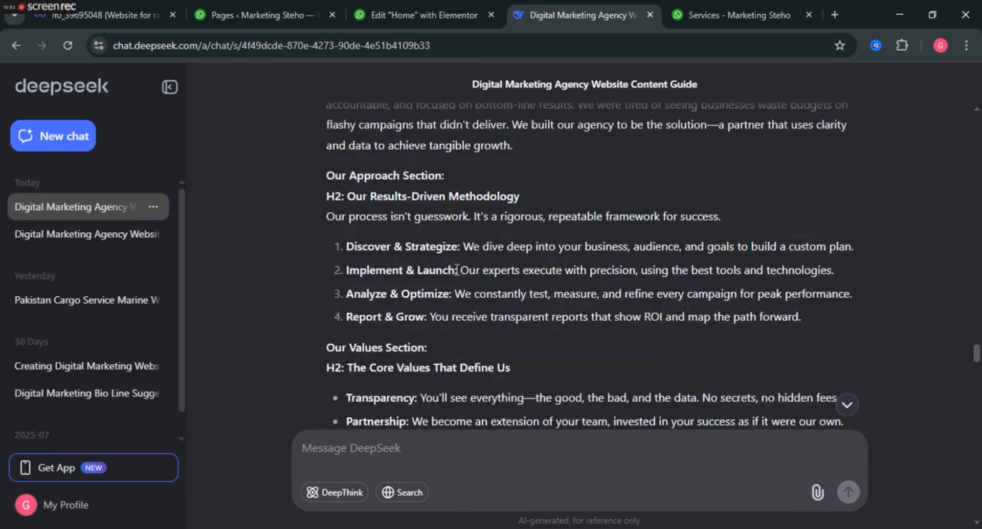
pyautogui.scroll(10, 456, 270)
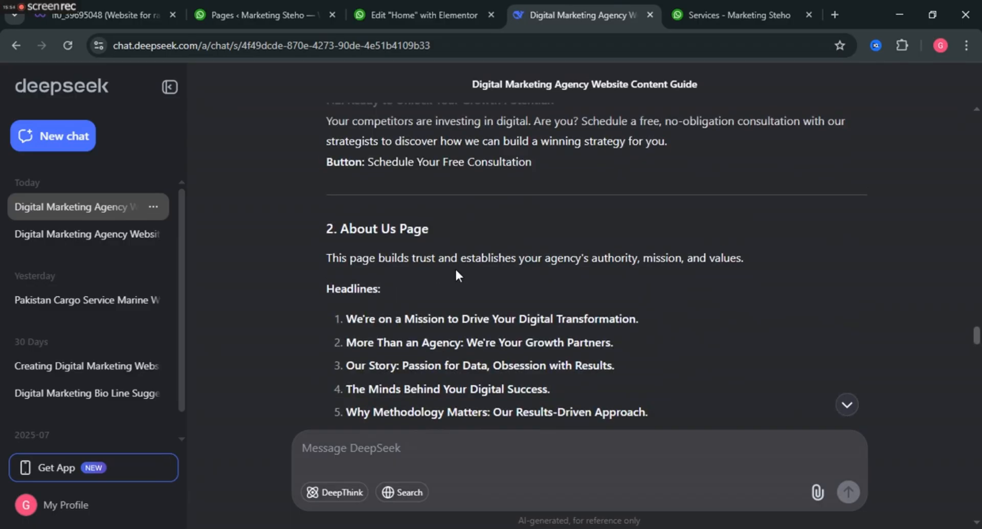
pyautogui.scroll(10, 456, 271)
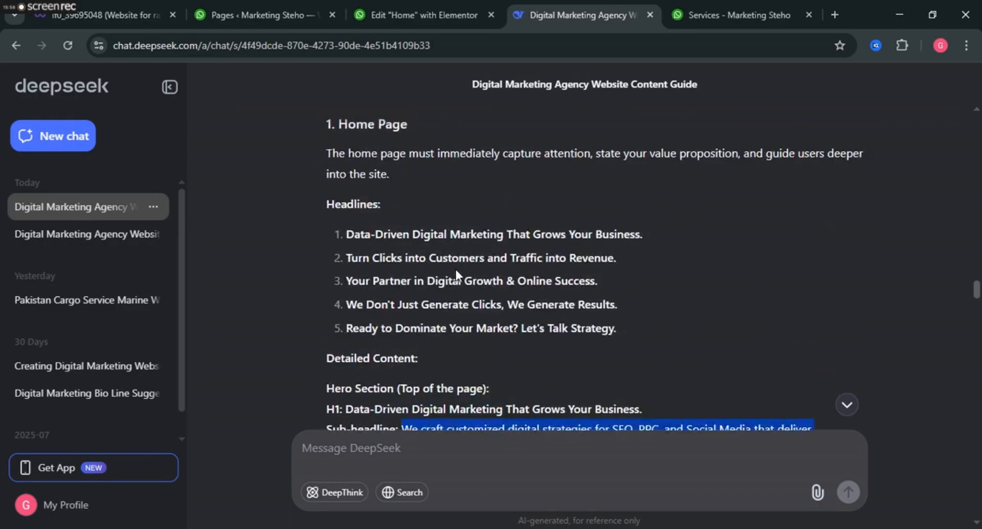
pyautogui.scroll(-3, 455, 267)
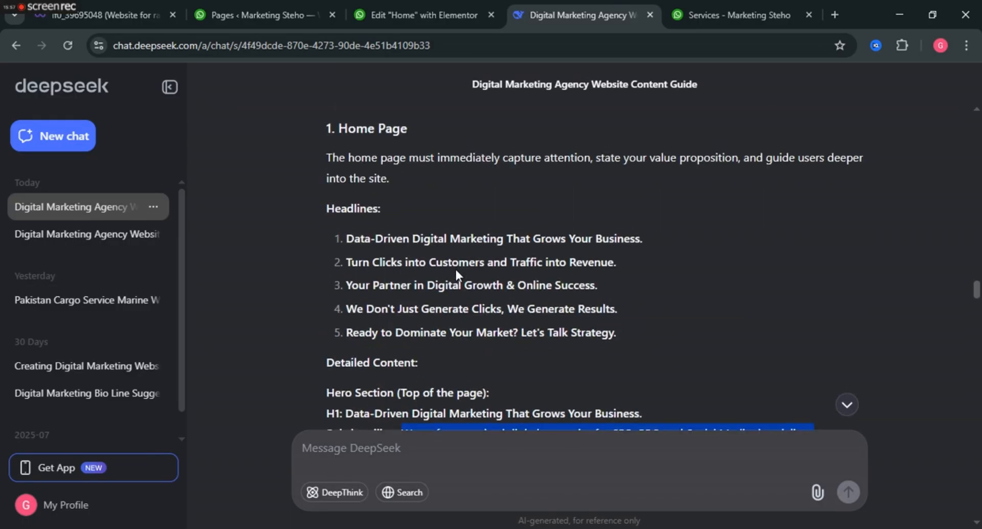
pyautogui.tripleClick(436, 233)
pyautogui.hotkey('ctrl', 'c')
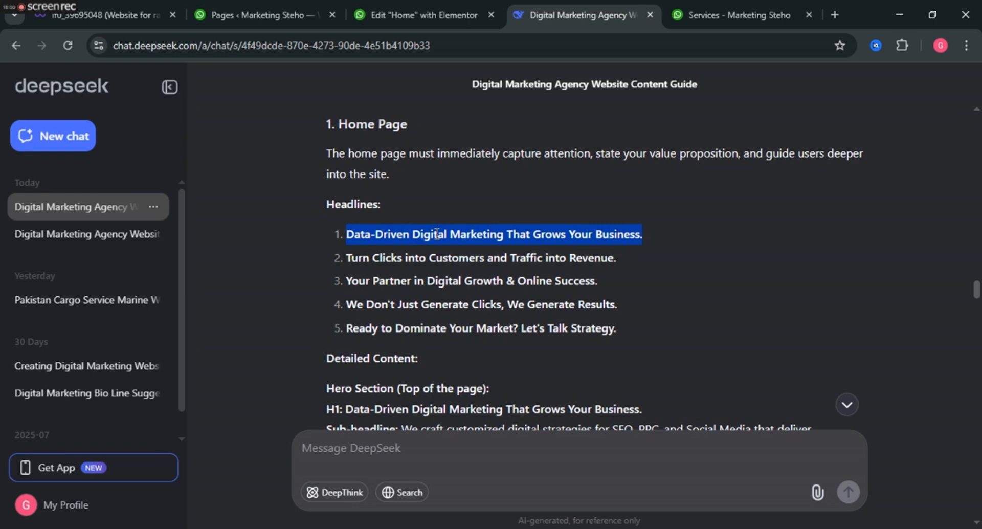
# Back in Elementor, replace the "Build Your Dream" heading with the copied text "Data-Driven Digital Marketing That Grows Your Business."
pyautogui.click(435, 7)
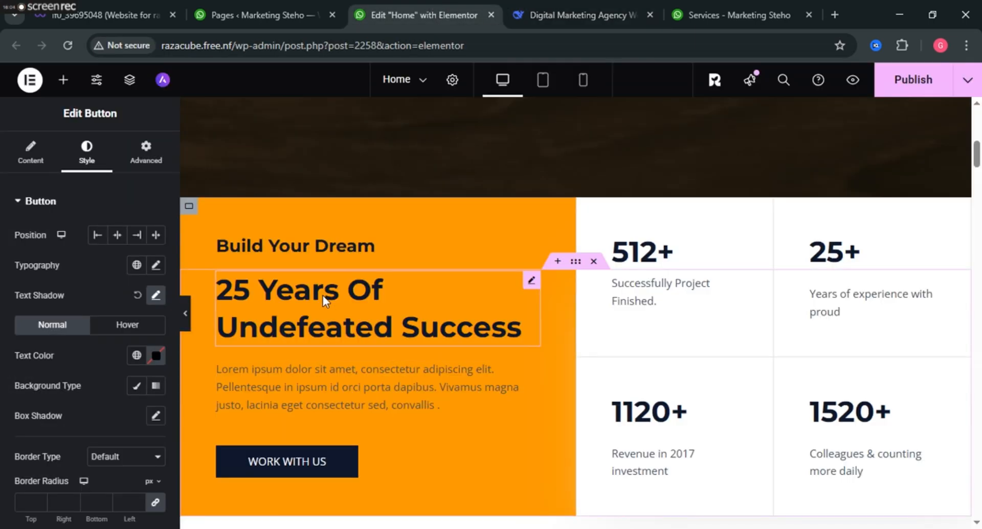
pyautogui.click(303, 247)
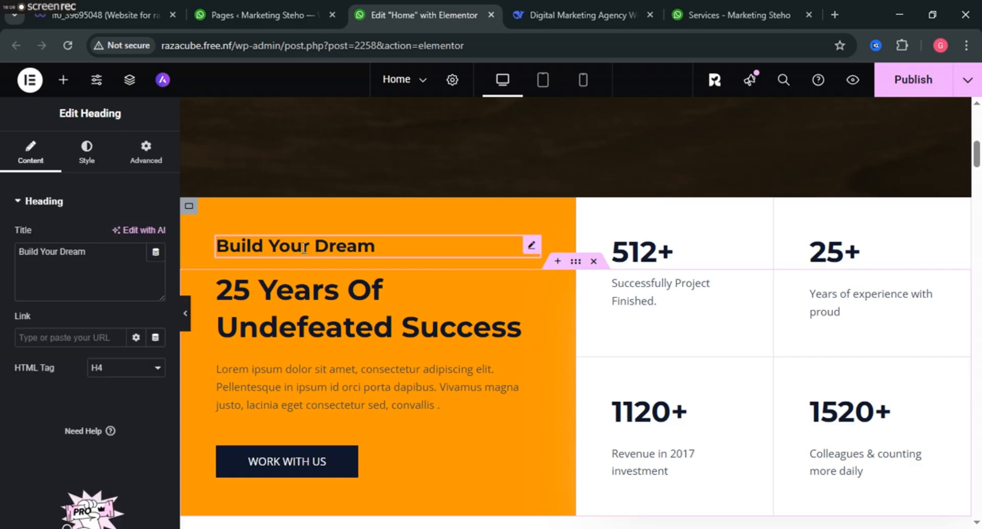
pyautogui.doubleClick(105, 259)
pyautogui.tripleClick(105, 258)
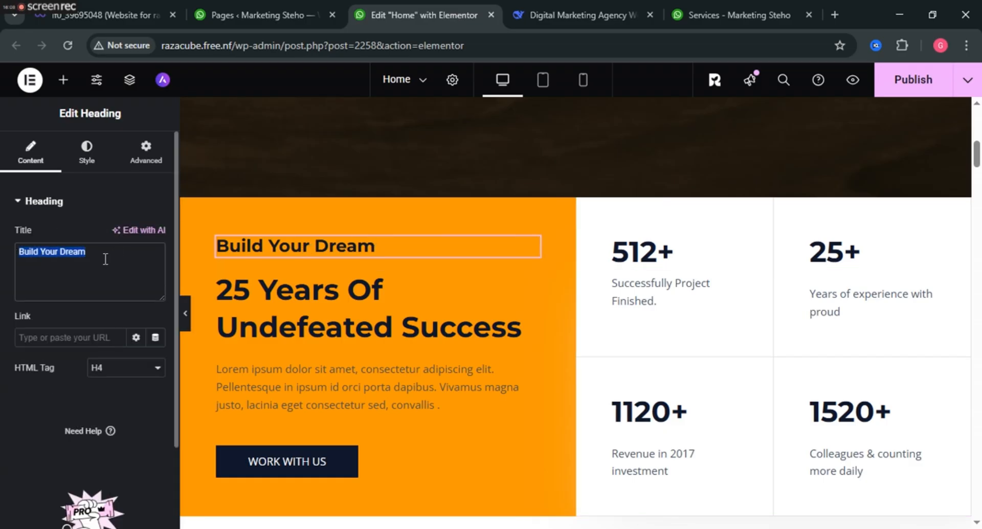
pyautogui.hotkey('ctrl', 'v')
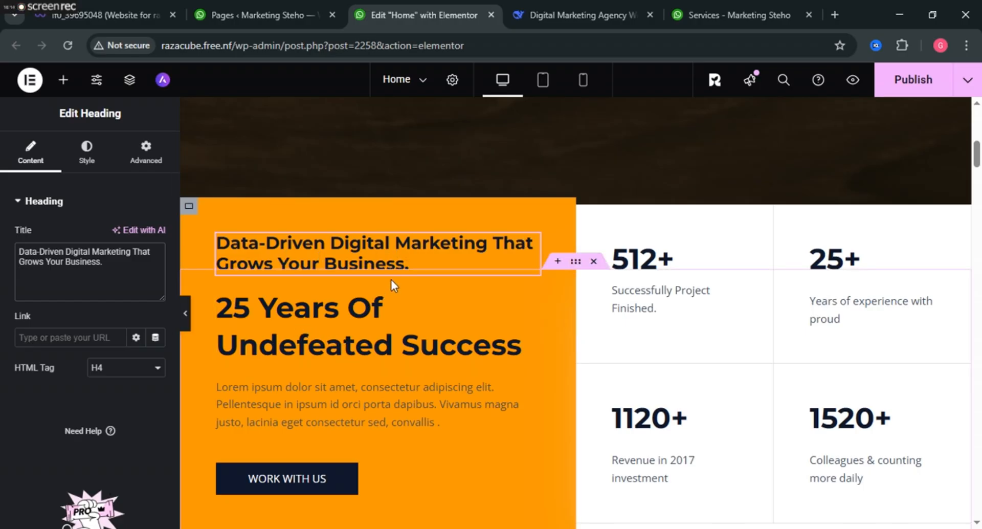
# Change the large heading in the orange section to "05 Years Of Undefeated Success"
pyautogui.click(239, 307)
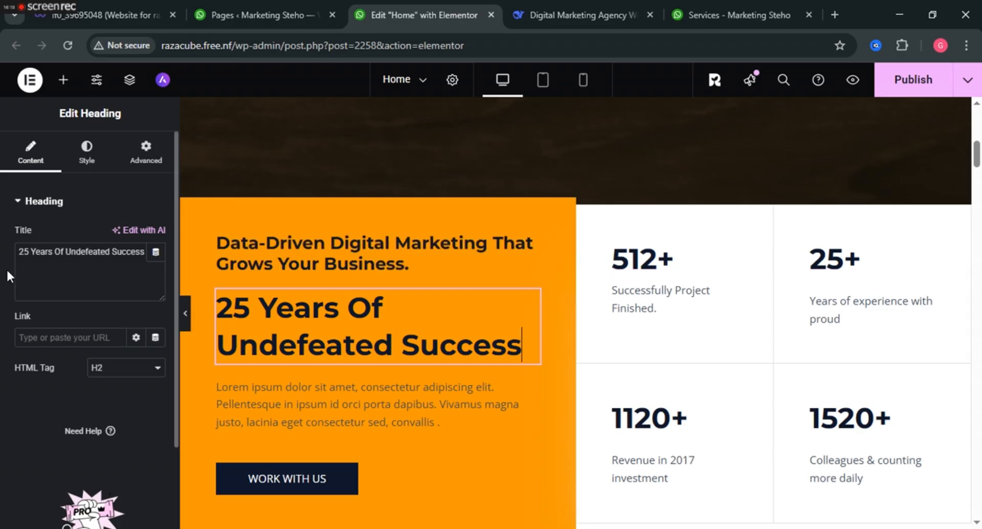
pyautogui.moveTo(30, 254); pyautogui.dragTo(22, 254)
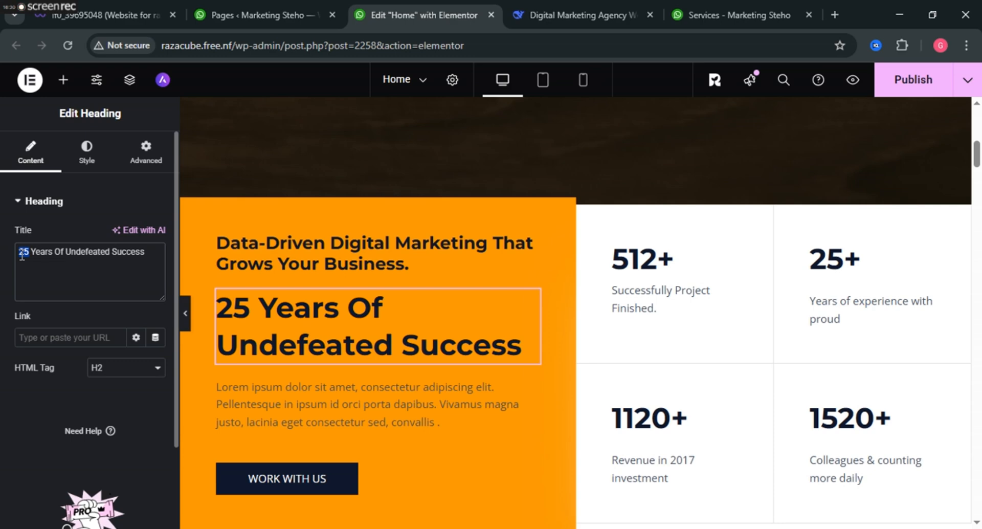
pyautogui.write('05')
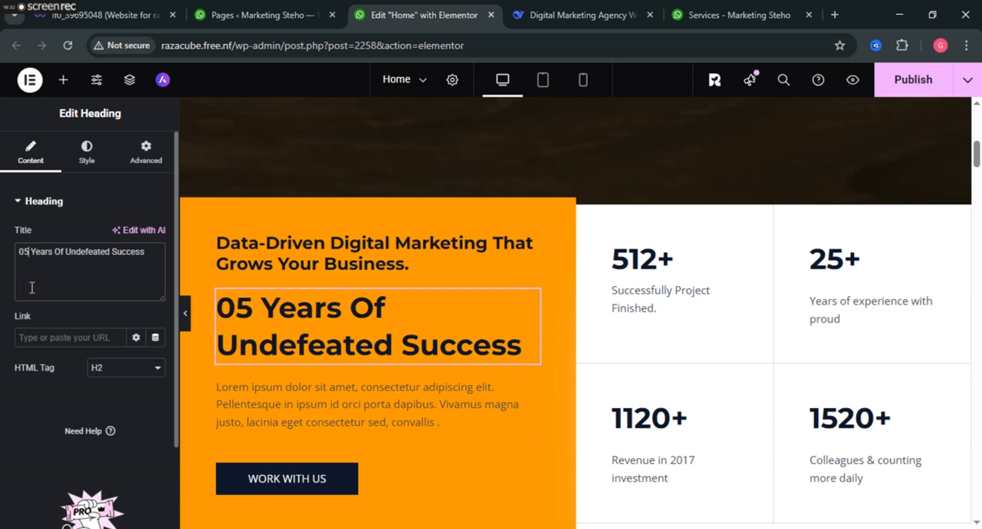
pyautogui.click(48, 283)
pyautogui.scroll(-2, 106, 272)
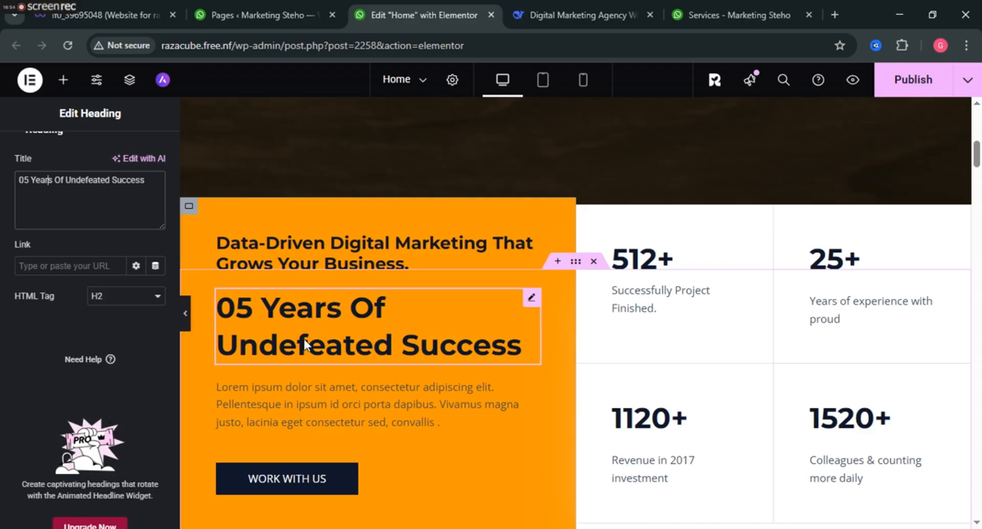
# Try the H1 and H3 HTML tags on the "05 Years Of Undefeated Success" heading and restore H2
pyautogui.click(116, 307)
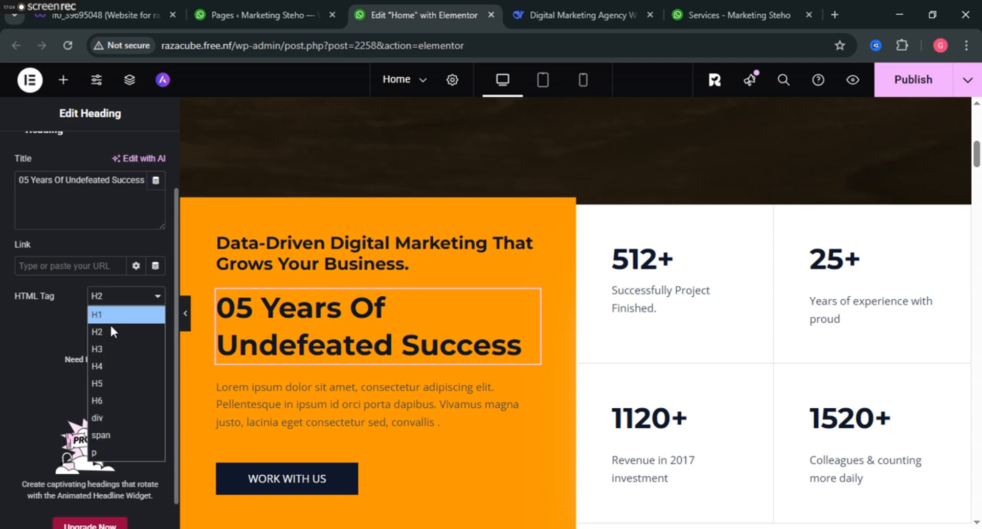
pyautogui.click(105, 313)
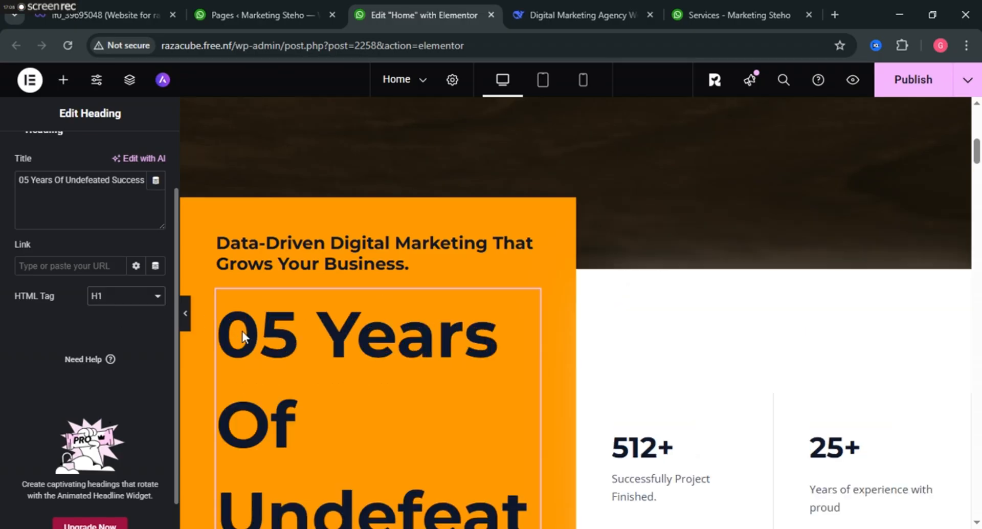
pyautogui.click(134, 308)
pyautogui.click(111, 331)
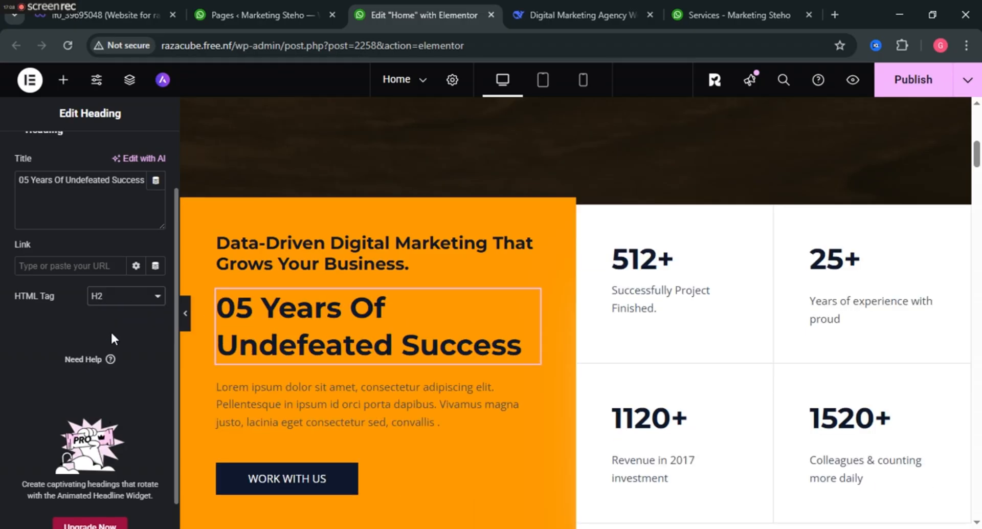
pyautogui.click(97, 299)
pyautogui.click(96, 350)
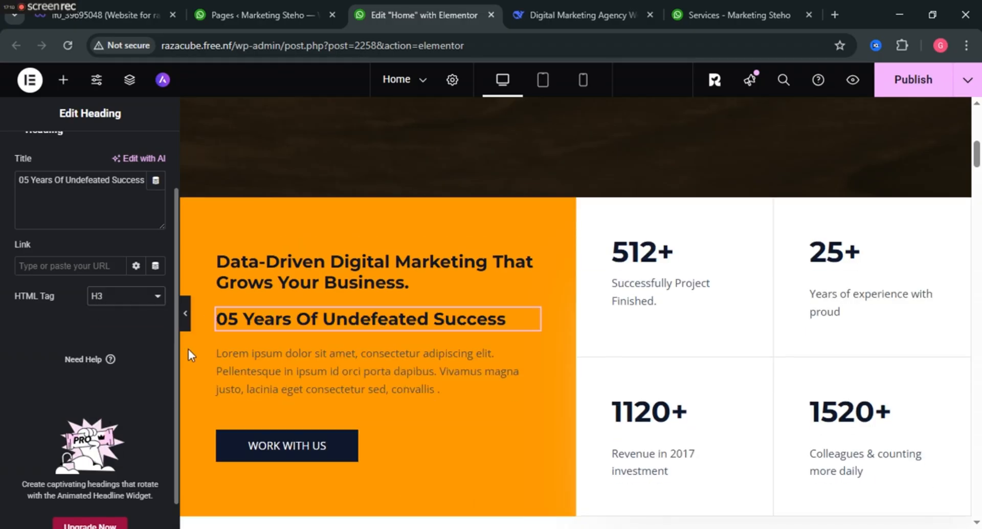
pyautogui.click(136, 302)
pyautogui.click(112, 330)
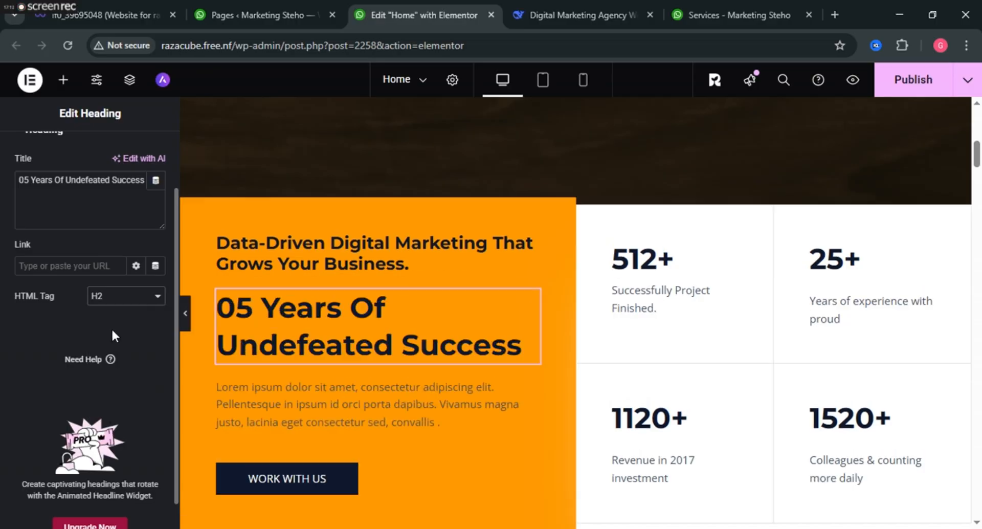
# Select the lorem ipsum paragraph in the orange section, then switch to DeepSeek and copy the Intro Section paragraph beginning "In today's digital landscape"
pyautogui.click(309, 411)
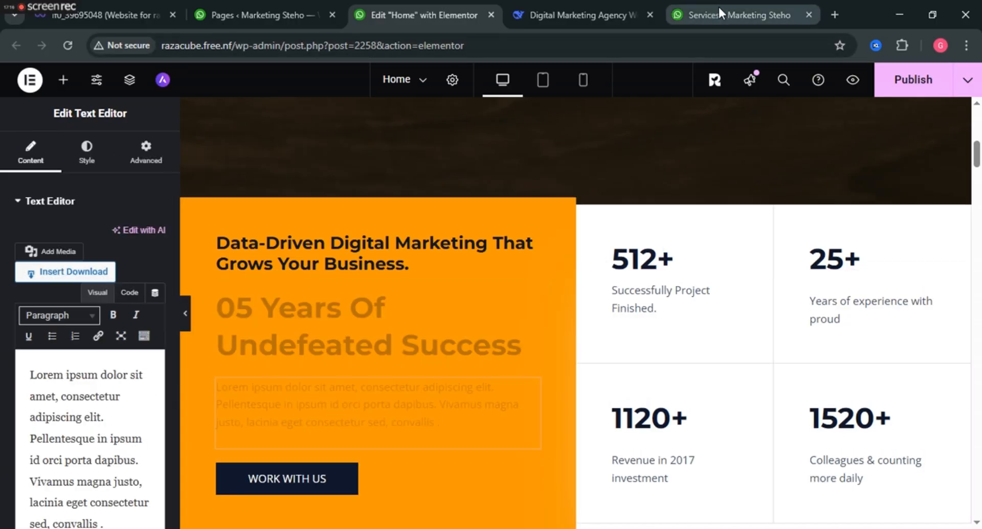
pyautogui.click(571, 11)
pyautogui.scroll(-3, 529, 140)
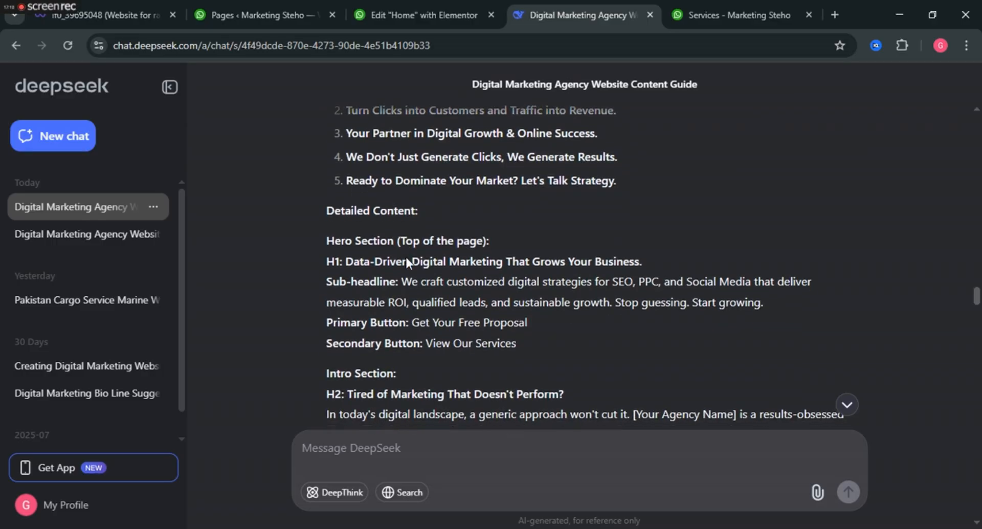
pyautogui.scroll(-1, 407, 262)
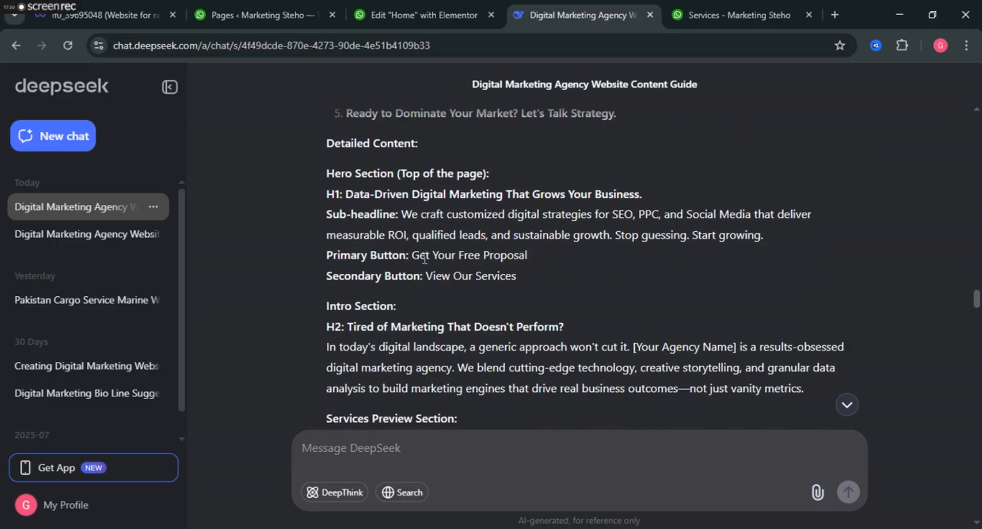
pyautogui.scroll(-1, 425, 258)
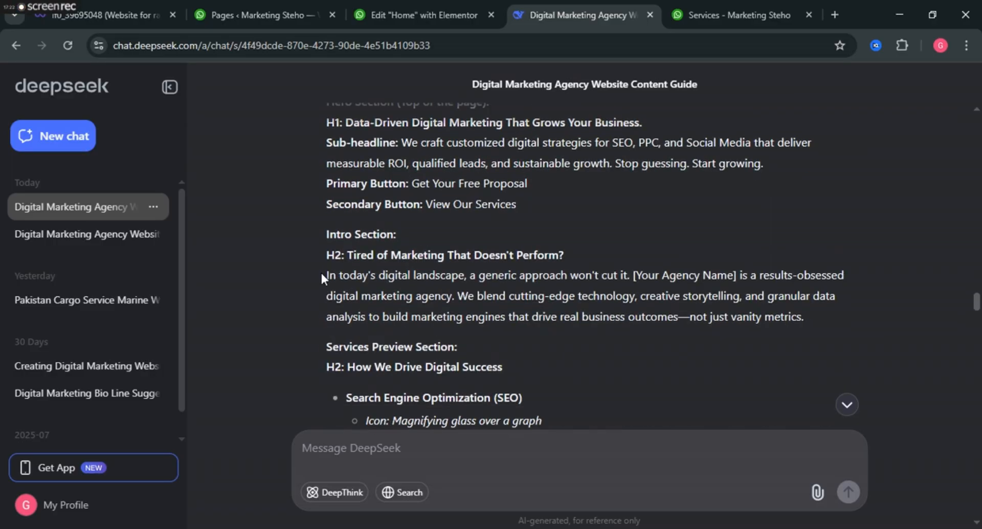
pyautogui.moveTo(322, 275); pyautogui.dragTo(802, 320)
pyautogui.hotkey('ctrl', 'c')
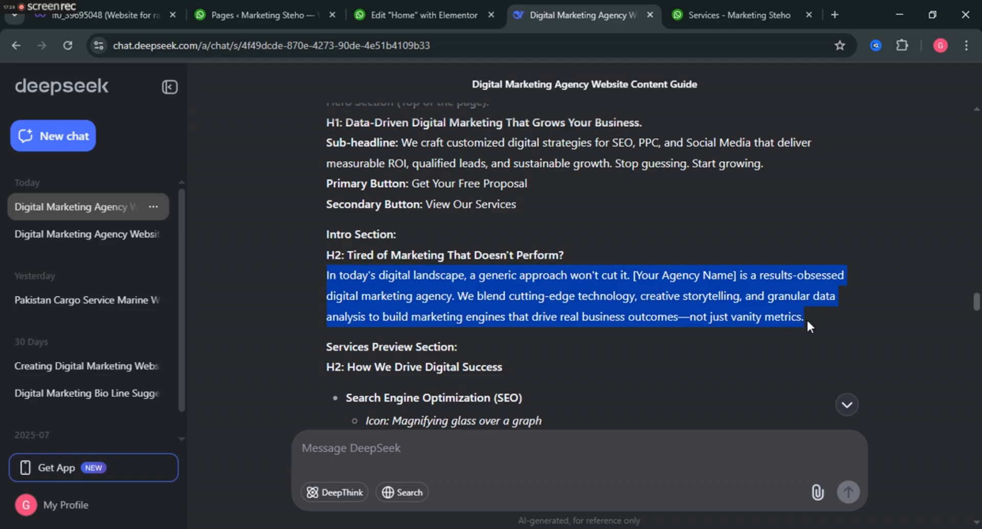
# Back in Elementor, replace the orange section's lorem ipsum paragraph with the copied Intro Section text
pyautogui.click(409, 1)
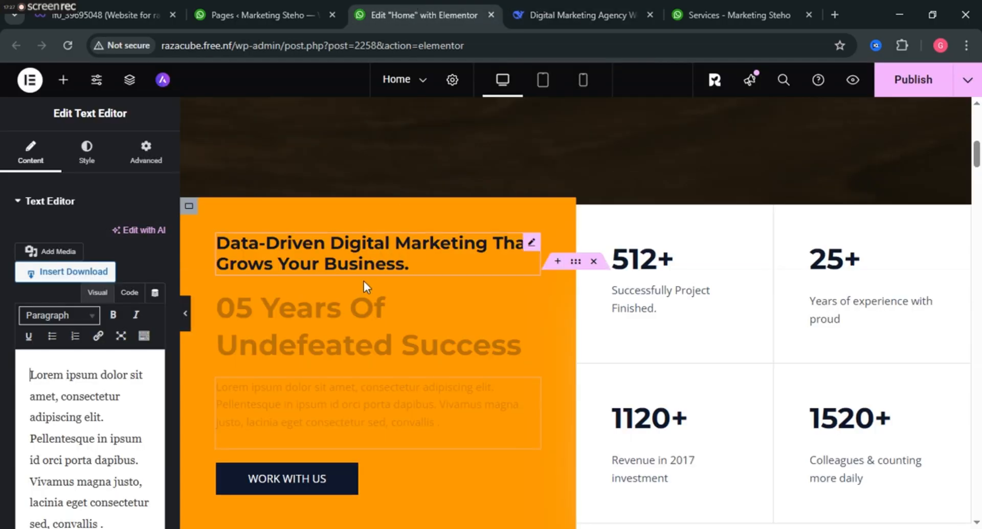
pyautogui.tripleClick(59, 418)
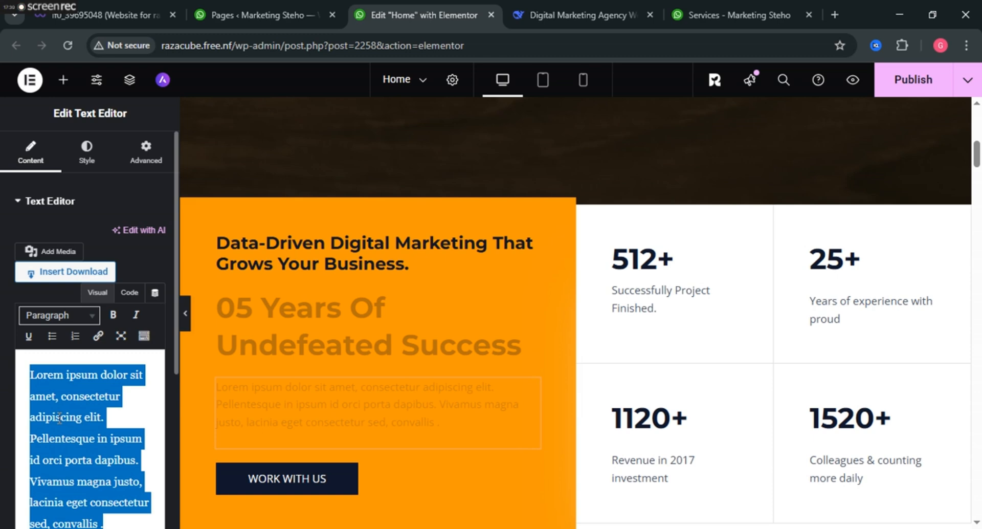
pyautogui.hotkey('ctrl', 'v')
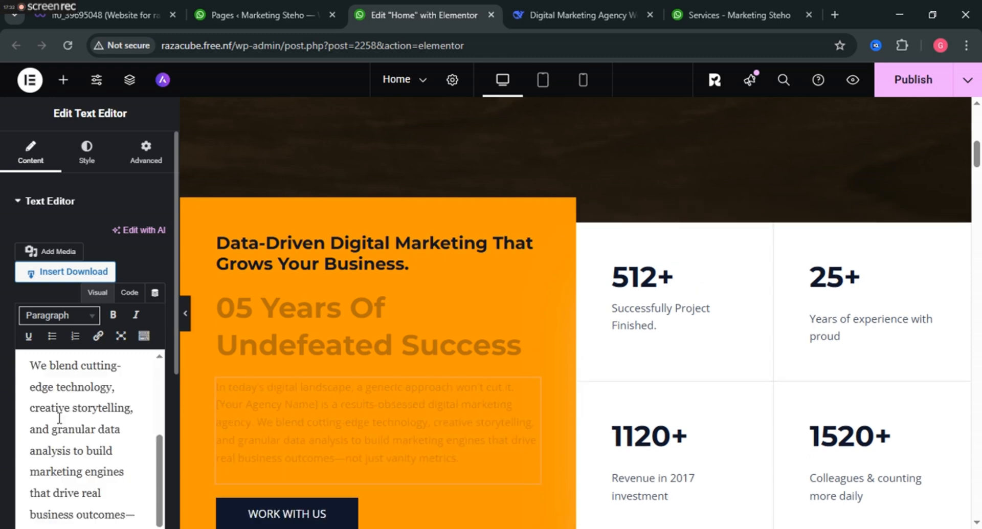
# Open the "Work With Us" button for editing, then open the live site's Projects page and copy its address
pyautogui.scroll(-2, 337, 392)
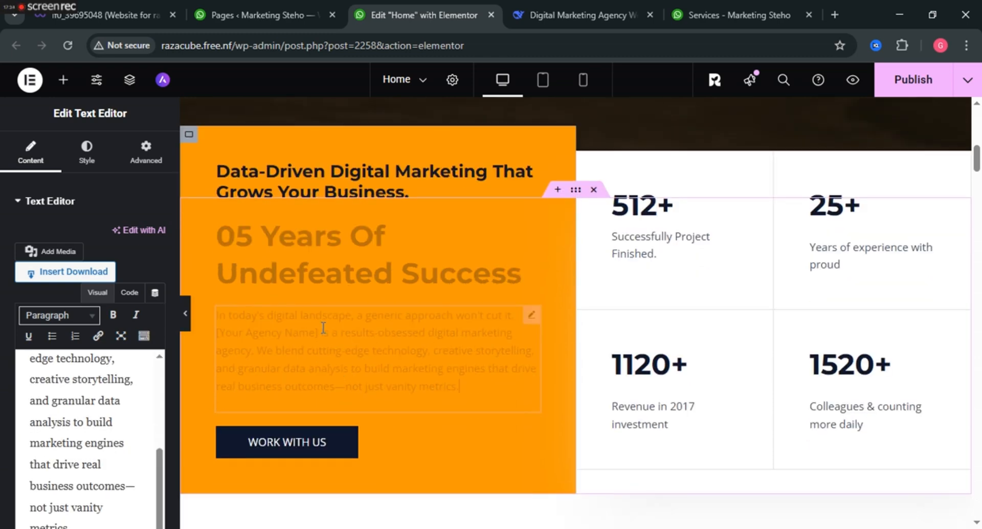
pyautogui.scroll(-2, 340, 403)
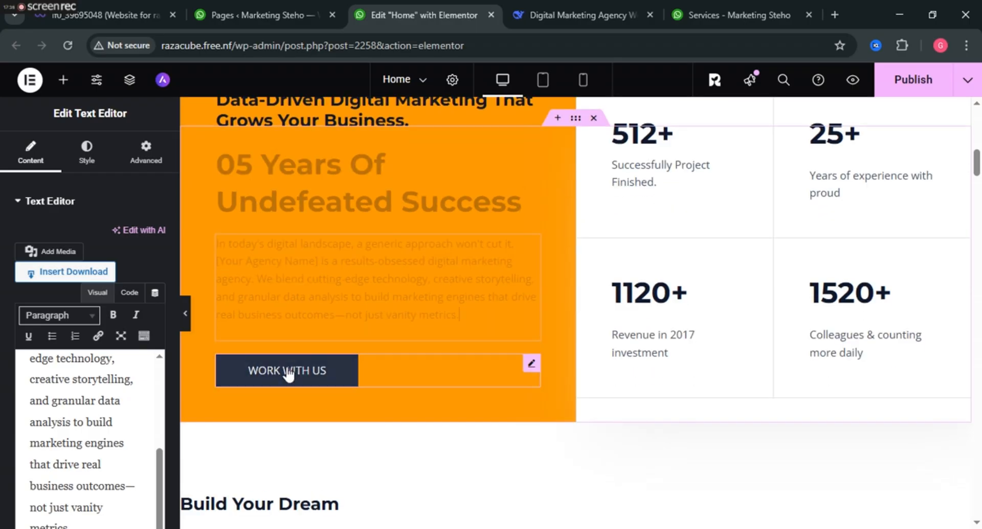
pyautogui.click(287, 371)
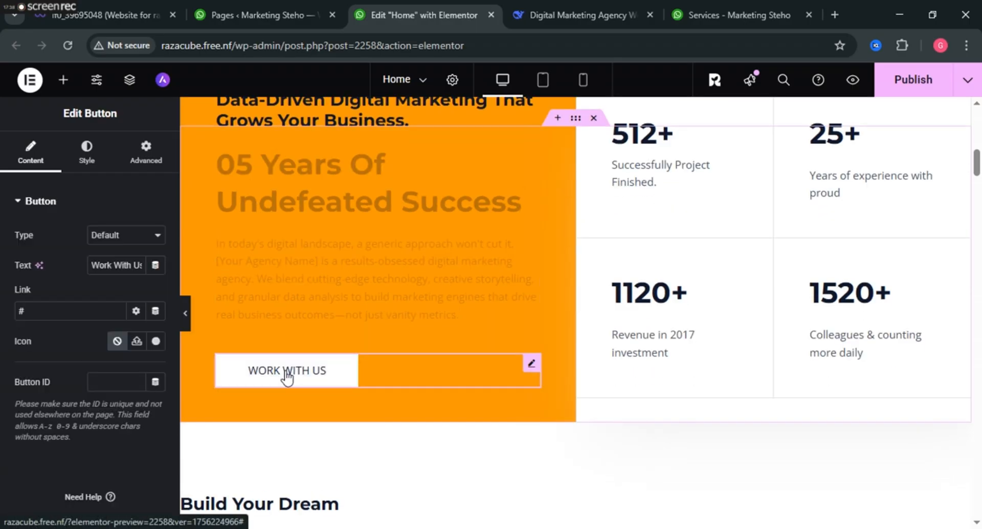
pyautogui.tripleClick(123, 266)
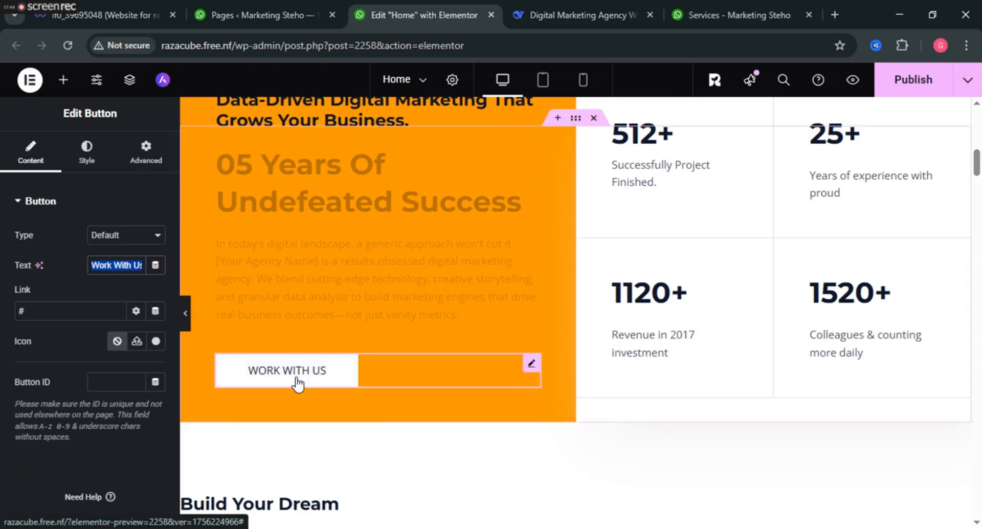
pyautogui.click(690, 2)
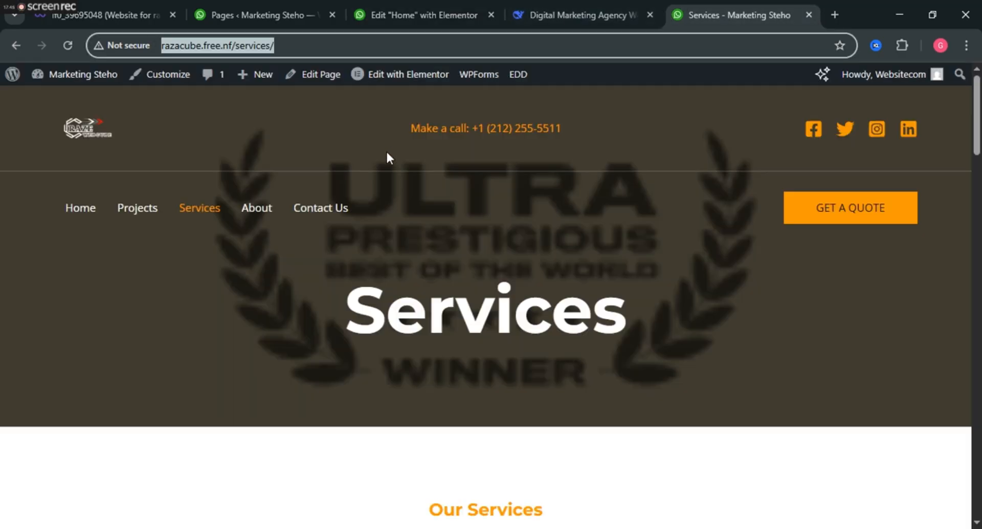
pyautogui.click(134, 217)
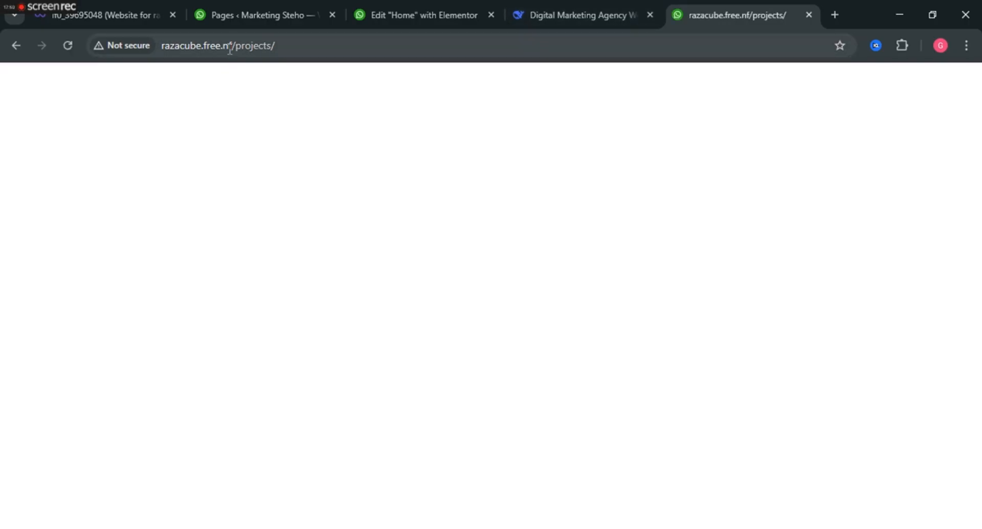
pyautogui.click(230, 48)
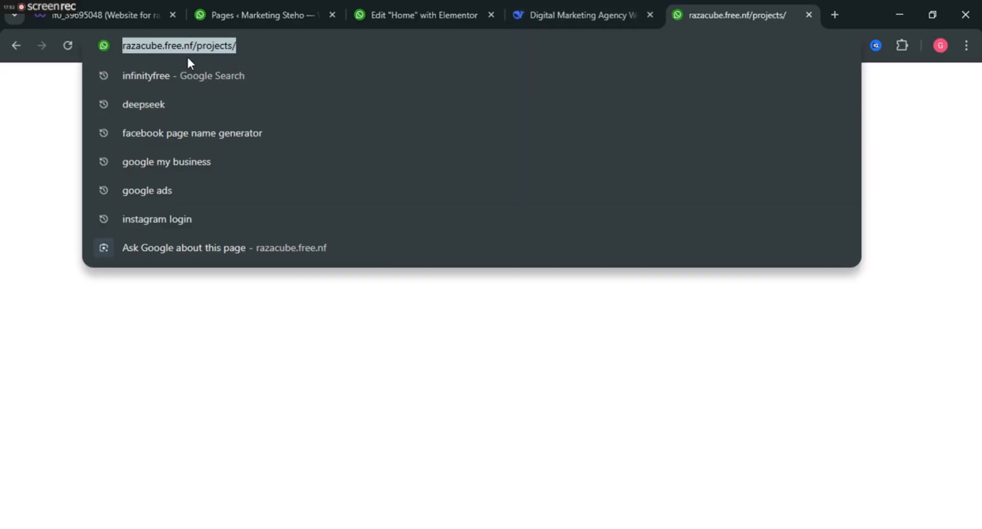
pyautogui.click(450, 15)
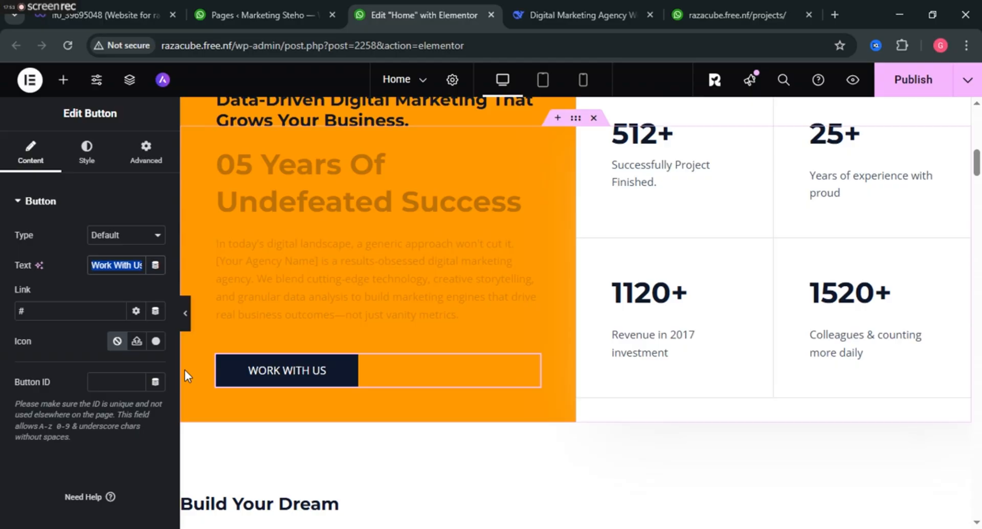
pyautogui.doubleClick(68, 311)
pyautogui.hotkey('ctrl', 'v')
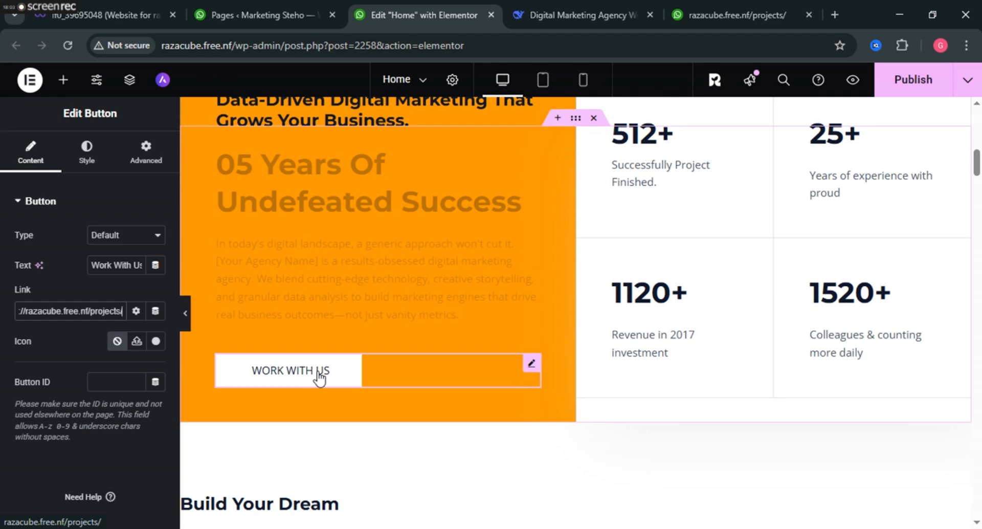
pyautogui.tripleClick(125, 265)
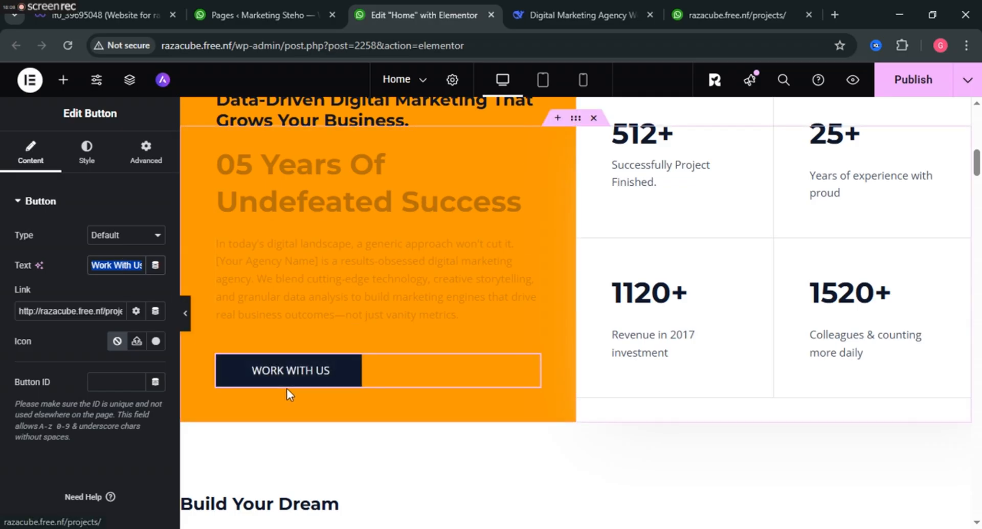
pyautogui.click(727, 4)
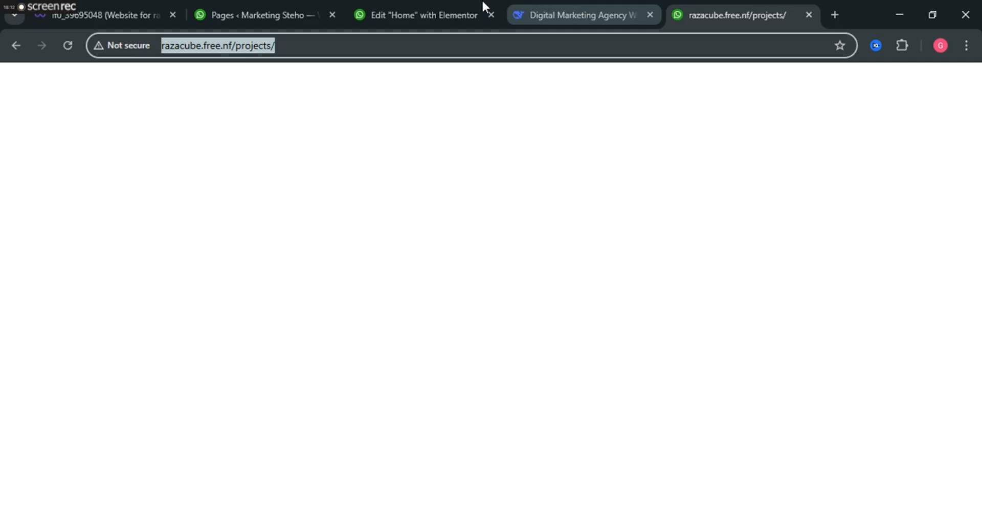
pyautogui.click(462, 4)
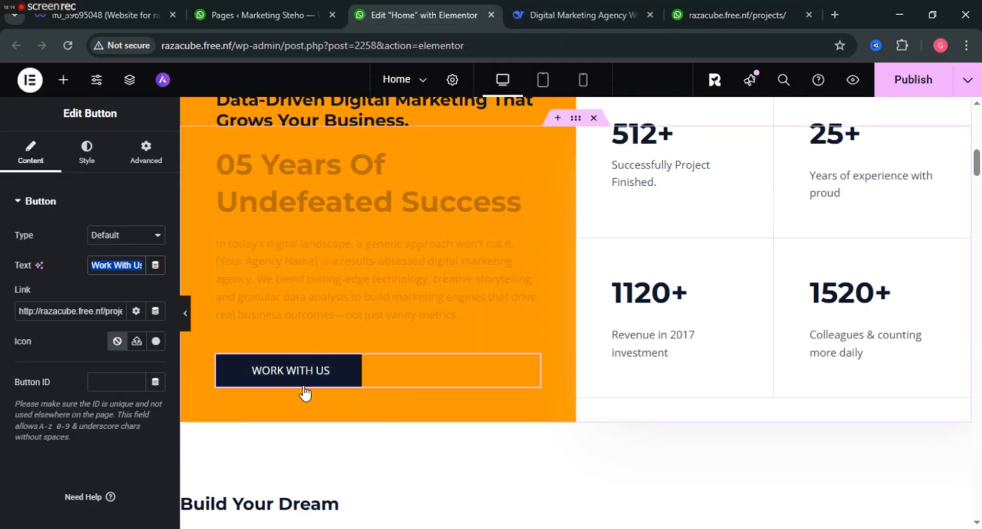
pyautogui.scroll(-3, 335, 317)
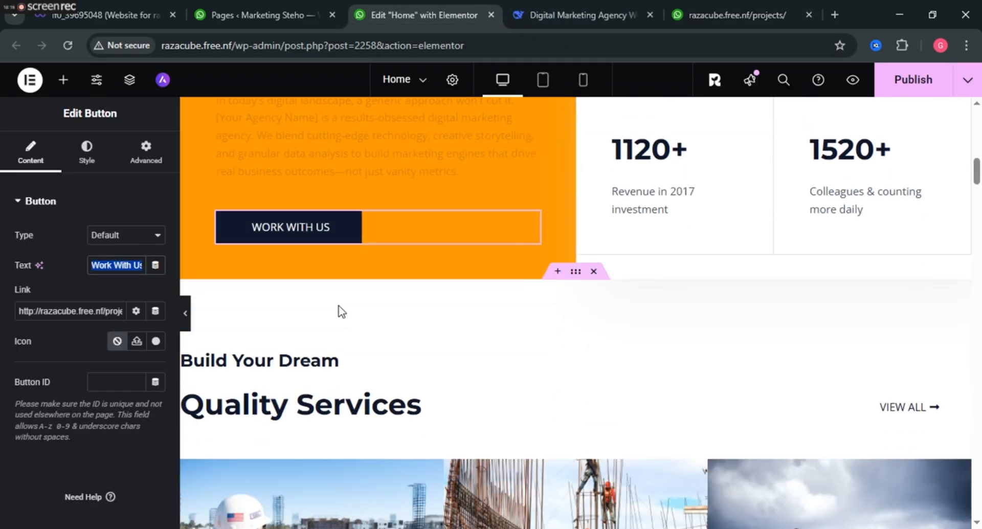
pyautogui.scroll(3, 364, 324)
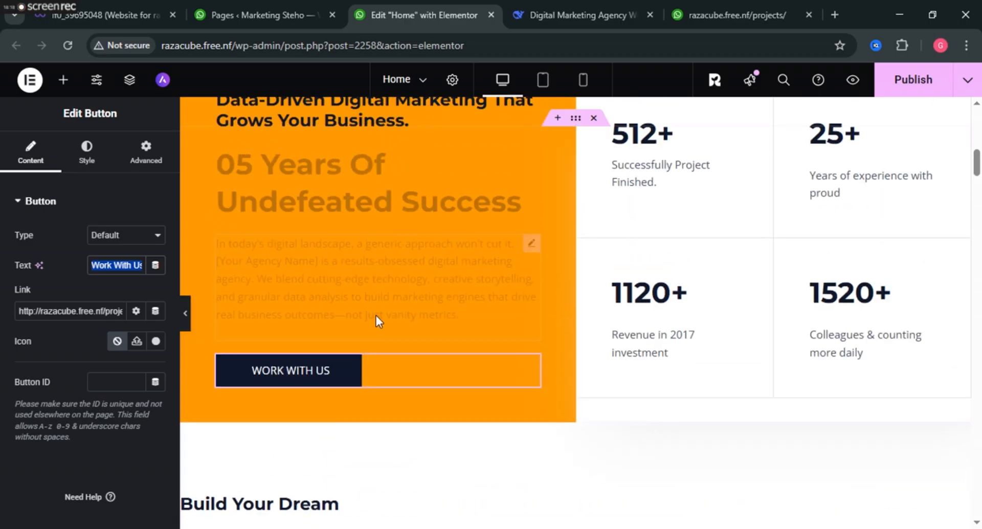
pyautogui.scroll(2, 401, 265)
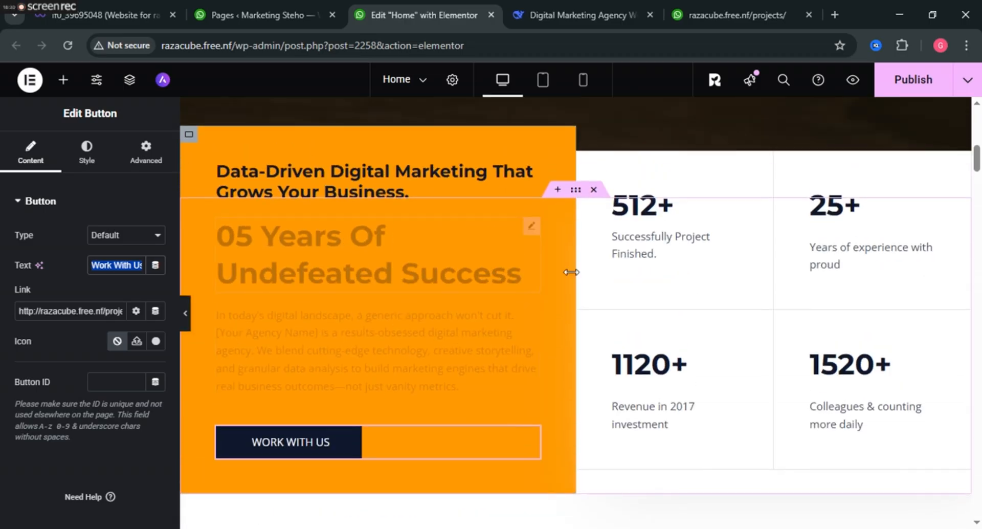
pyautogui.click(656, 236)
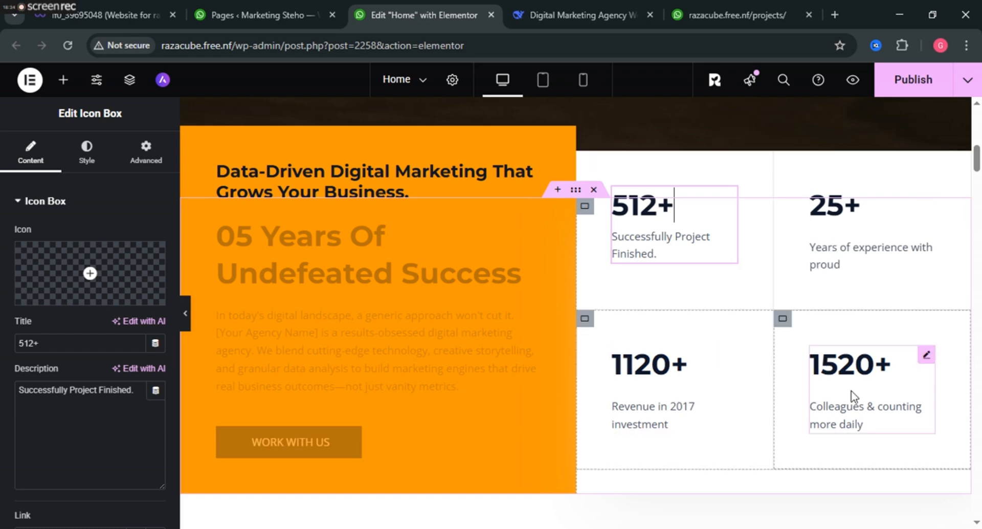
# Select the "Build Your Dream" heading above "Quality Services", then copy "How We Drive Digital Success" from the DeepSeek chat
pyautogui.scroll(-5, 421, 314)
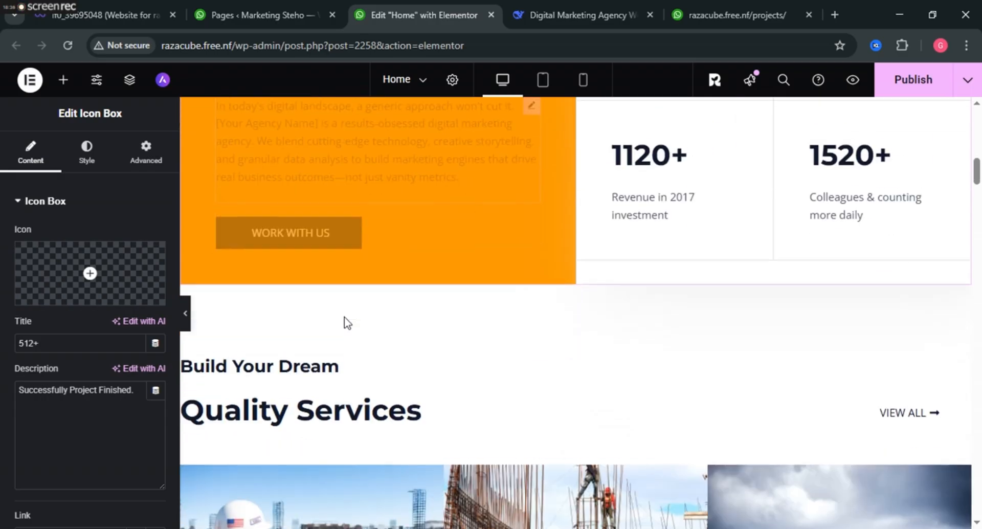
pyautogui.click(246, 292)
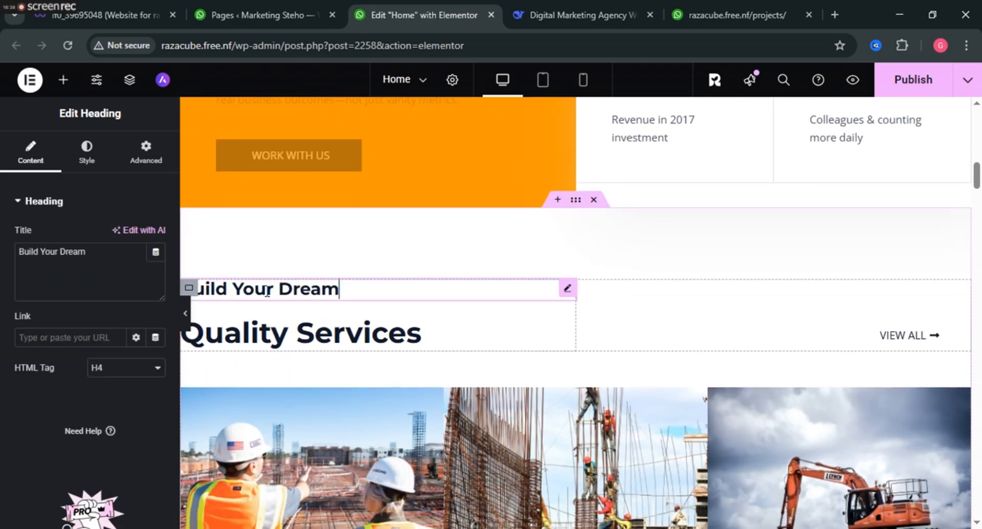
pyautogui.scroll(-3, 309, 292)
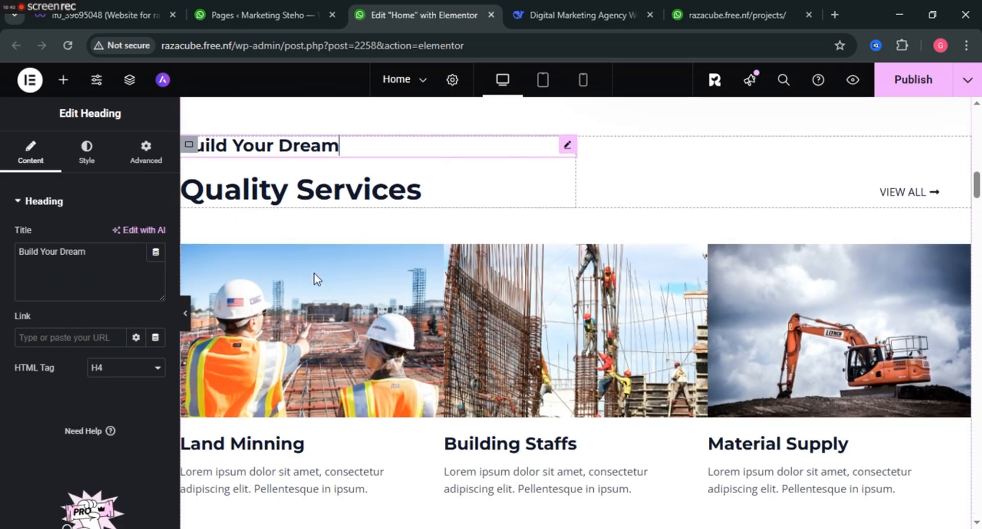
pyautogui.click(532, 11)
pyautogui.scroll(-3, 312, 299)
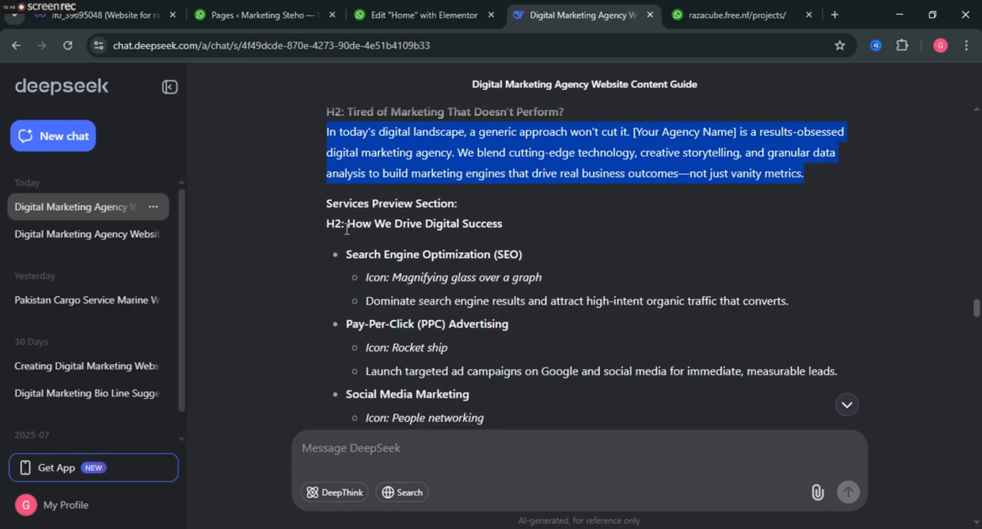
pyautogui.moveTo(346, 229); pyautogui.dragTo(530, 236)
pyautogui.hotkey('ctrl', 'c')
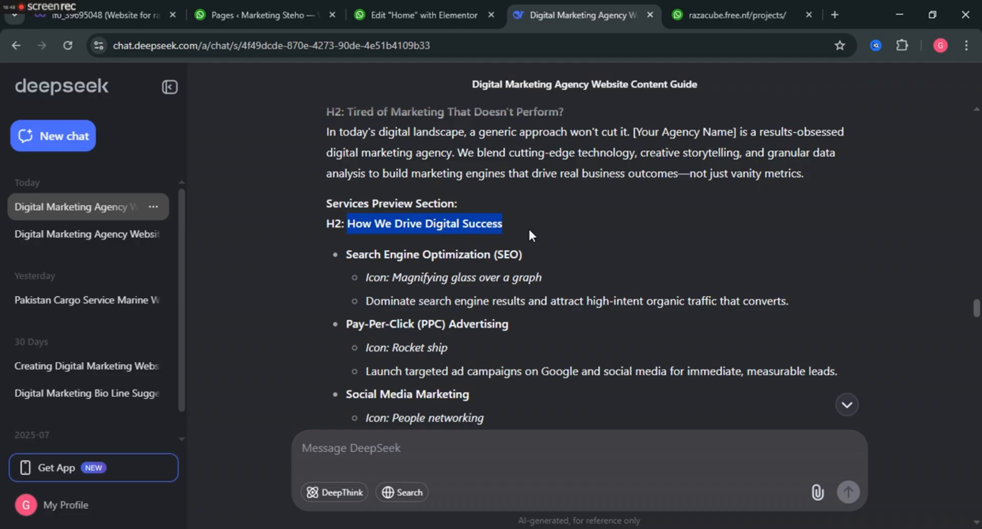
# Back in Elementor, replace the "Build Your Dream" heading text with "How We Drive Digital Success"
pyautogui.click(409, 14)
pyautogui.click(90, 270)
pyautogui.hotkey('ctrl', 'shift', 'Left')
pyautogui.hotkey('ctrl', 'shift', 'Left')
pyautogui.hotkey('ctrl', 'shift', 'Left')
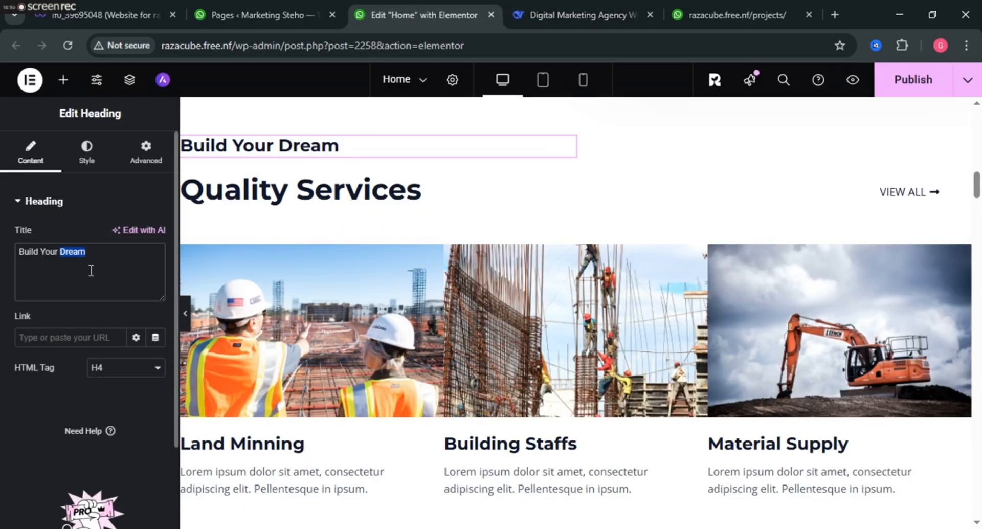
pyautogui.hotkey('ctrl', 'v')
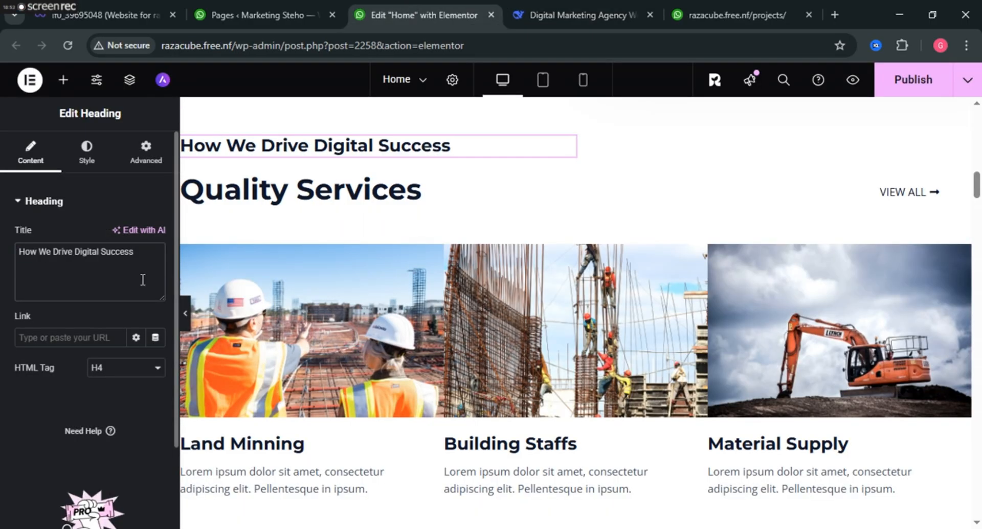
pyautogui.scroll(8, 568, 330)
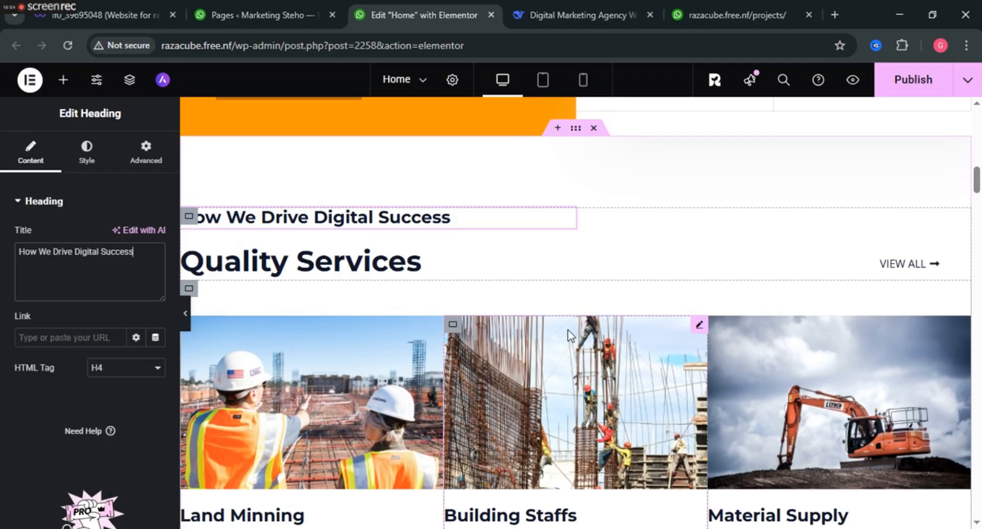
pyautogui.scroll(10, 568, 329)
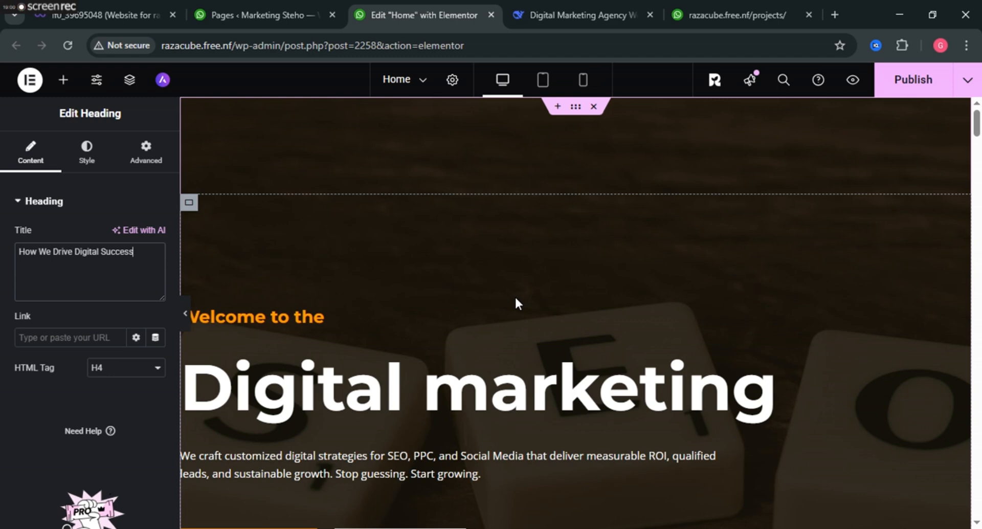
pyautogui.scroll(-2, 514, 295)
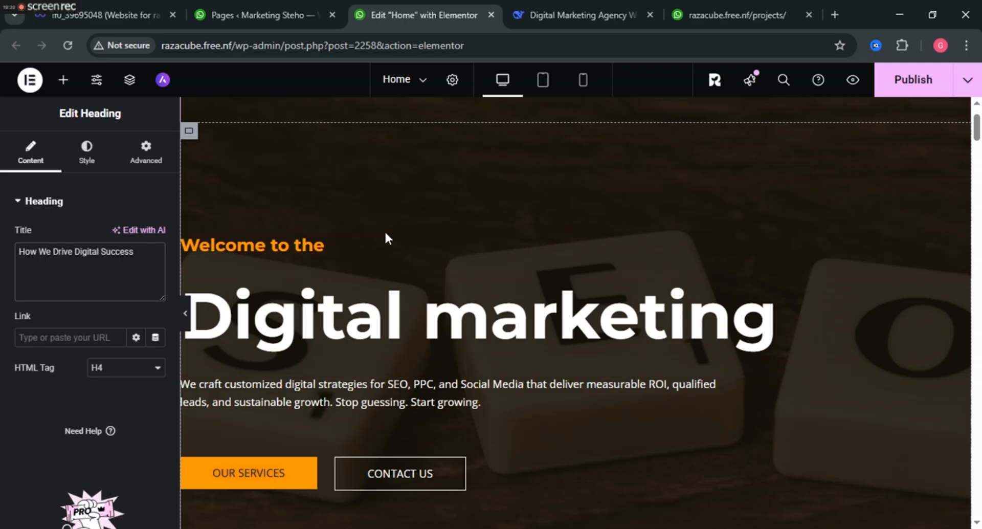
pyautogui.scroll(-10, 385, 230)
pyautogui.scroll(-3, 376, 218)
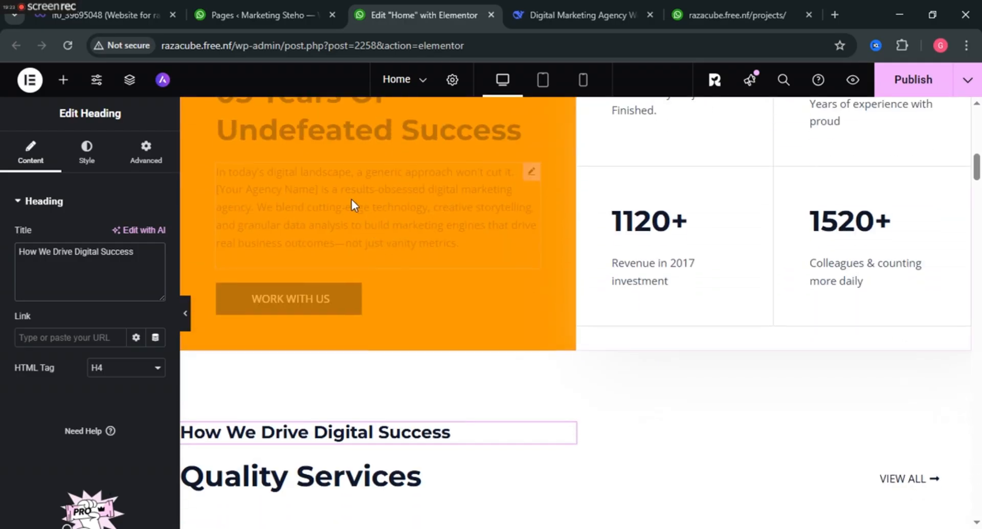
# Change the "Quality Services" heading below "How We Drive Digital Success" to "Our Services"
pyautogui.click(520, 255)
pyautogui.scroll(-5, 520, 255)
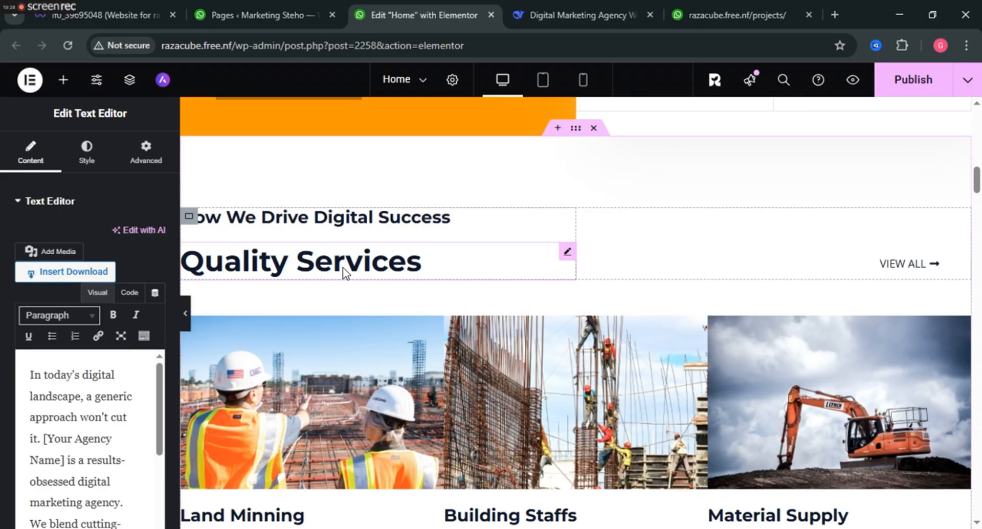
pyautogui.tripleClick(290, 261)
pyautogui.click(290, 261)
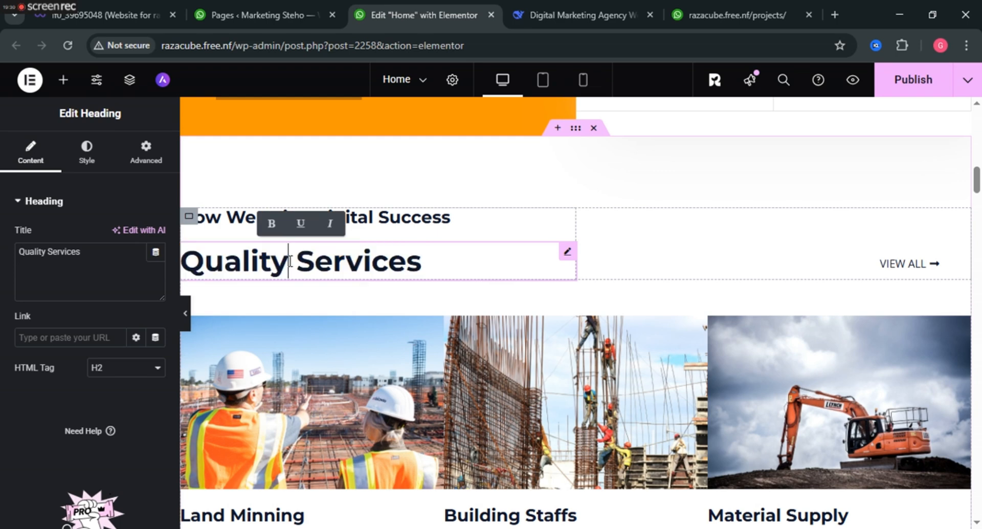
pyautogui.doubleClick(287, 261)
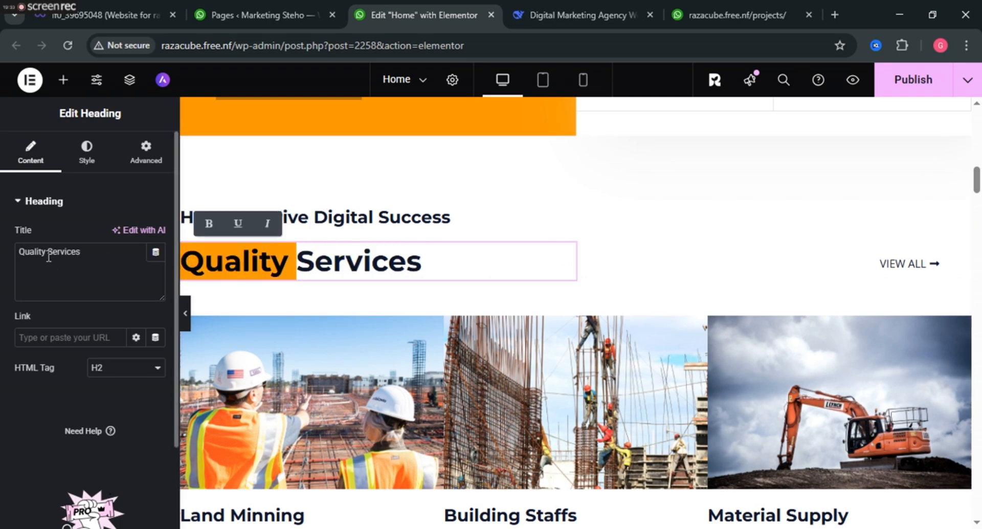
pyautogui.moveTo(46, 252); pyautogui.dragTo(6, 255)
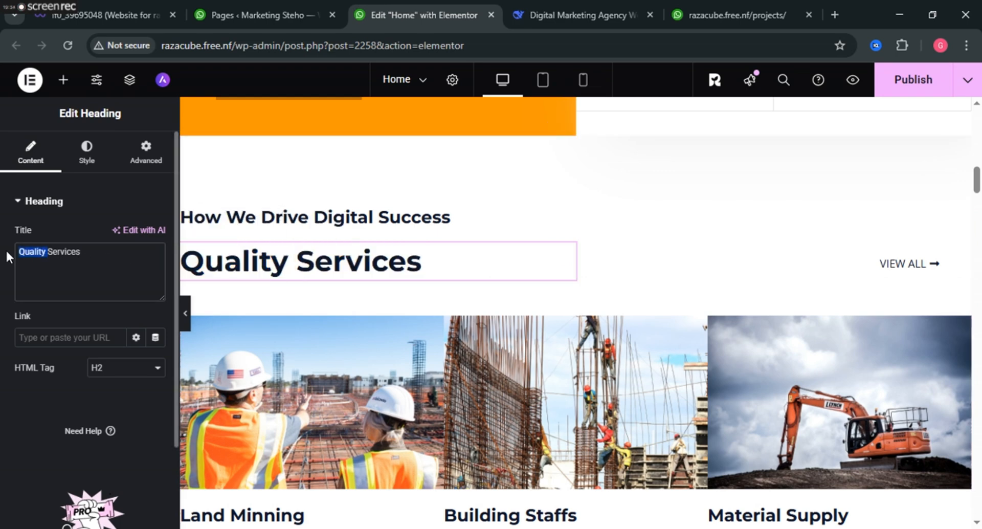
pyautogui.write('Ou')
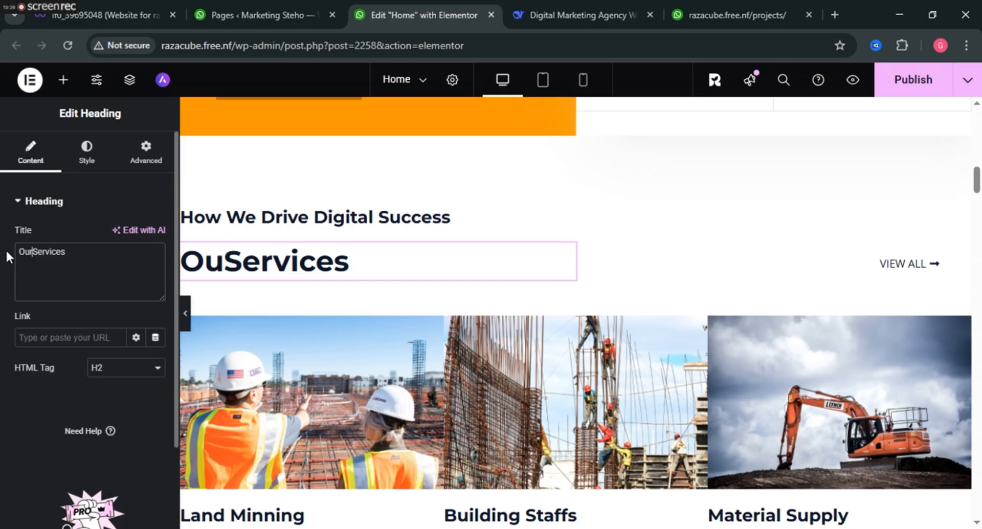
pyautogui.write('r')
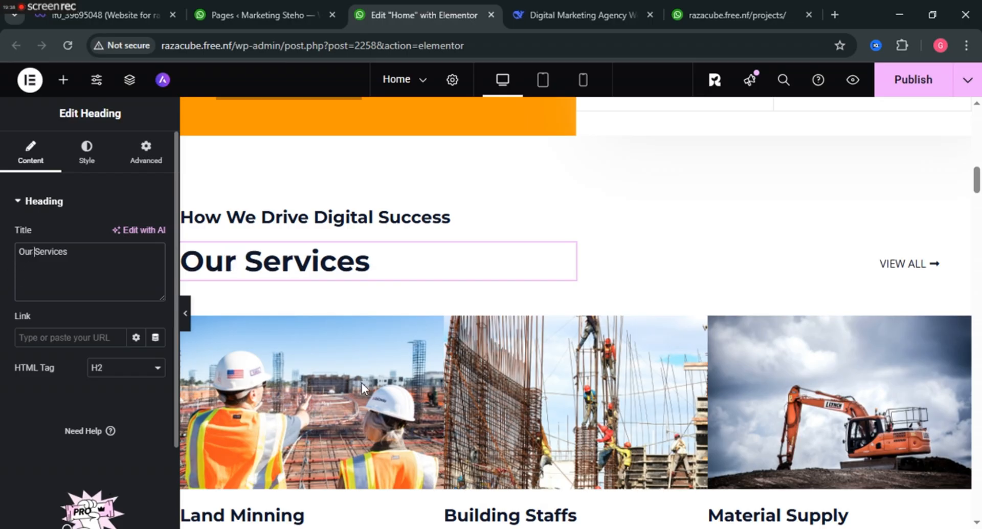
# Search the stock images for "social media marketing" and browse the results for a replacement picture for the "Land Minning" image box
pyautogui.scroll(-4, 361, 382)
pyautogui.click(280, 202)
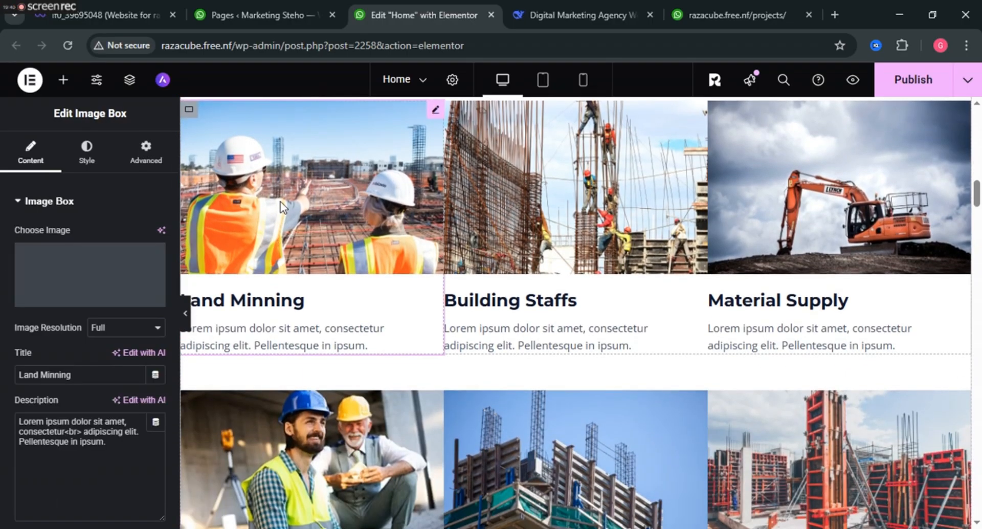
pyautogui.click(73, 297)
pyautogui.click(348, 134)
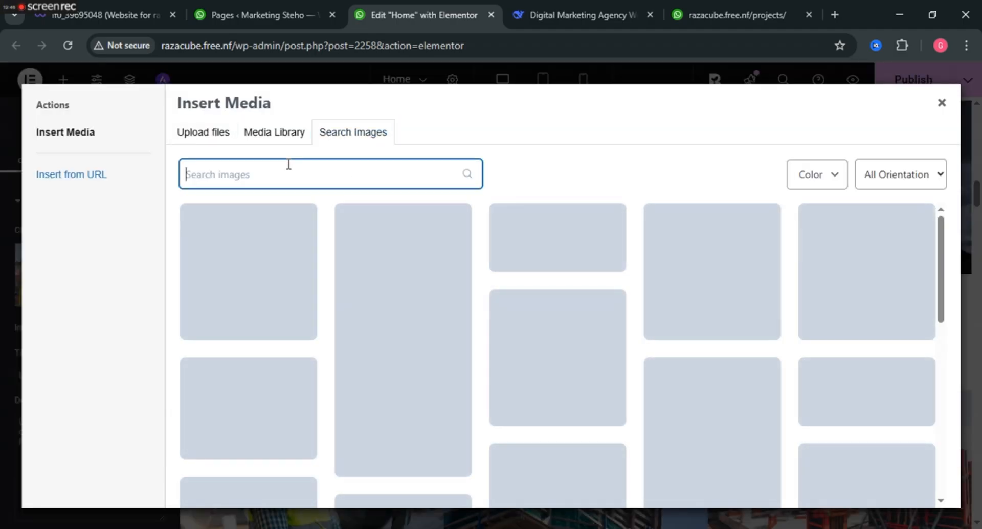
pyautogui.write('social medi')
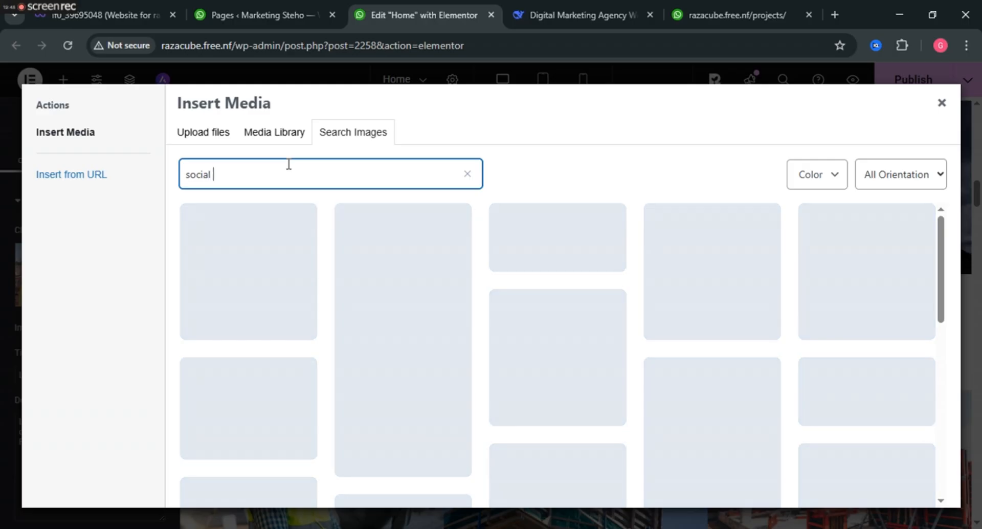
pyautogui.write('a marketing')
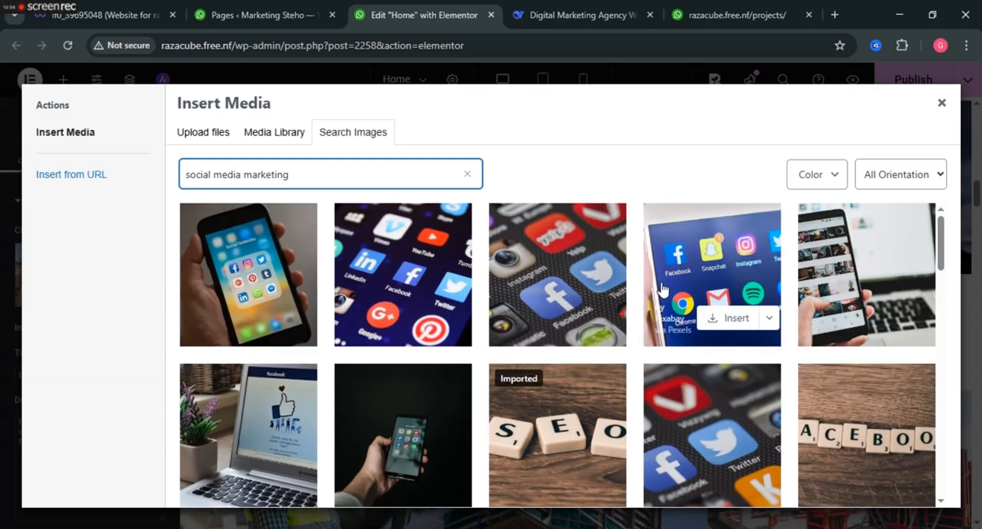
pyautogui.scroll(-3, 665, 290)
pyautogui.scroll(-5, 665, 290)
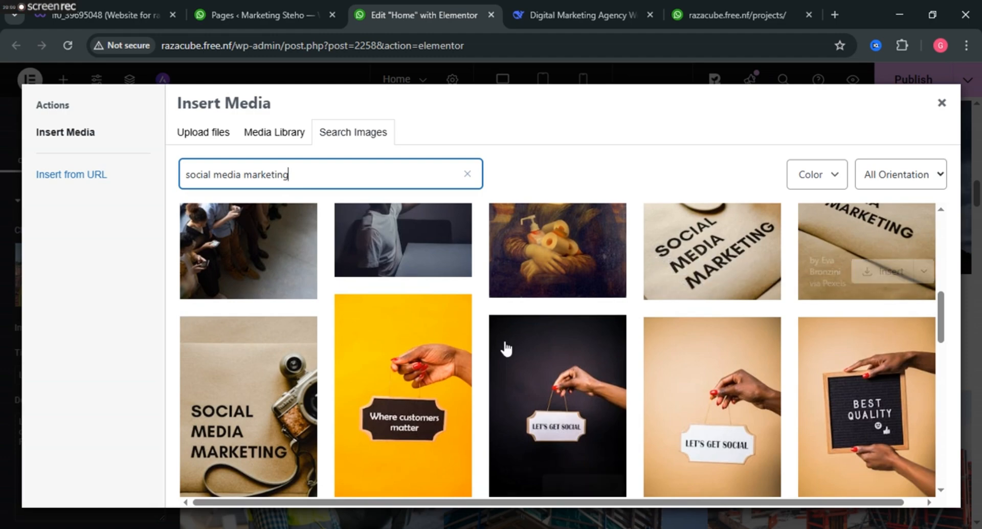
pyautogui.scroll(-2, 424, 358)
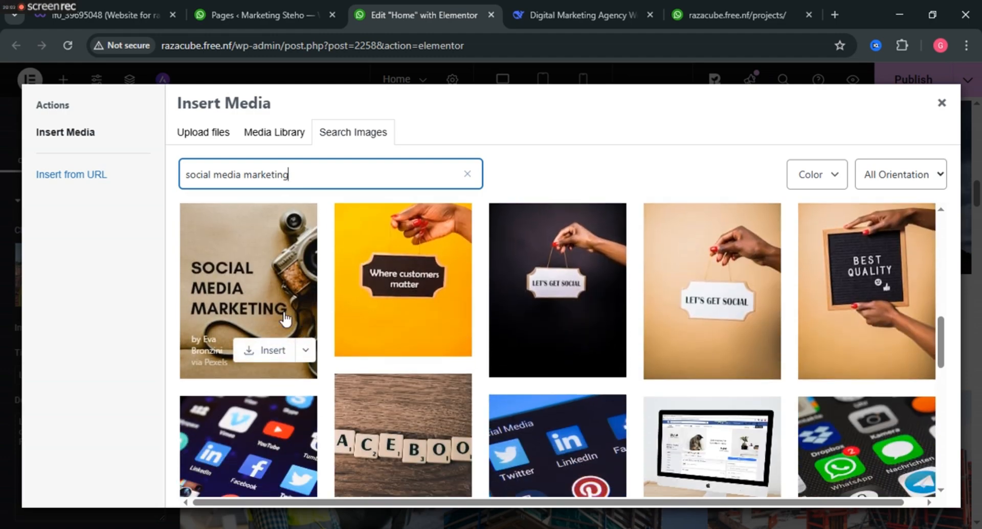
pyautogui.scroll(-4, 258, 301)
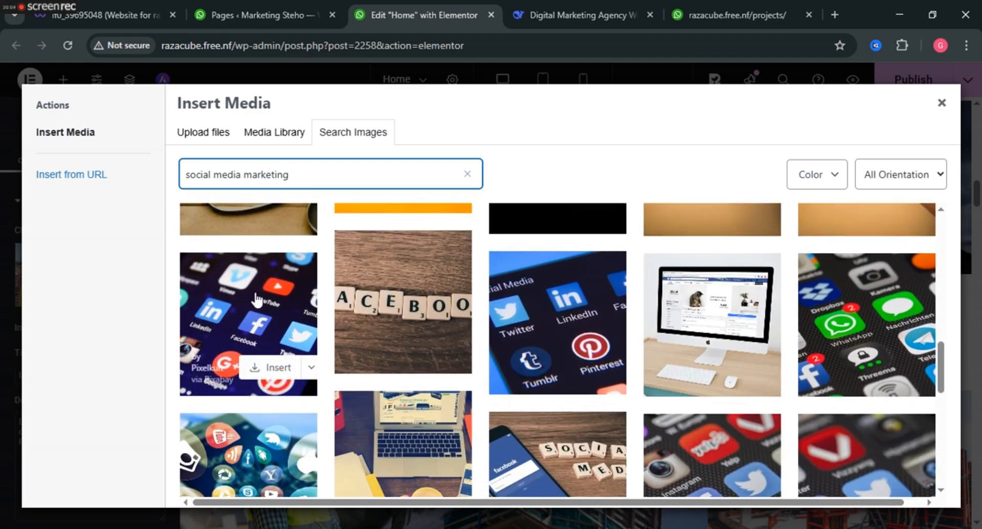
# Insert the illustration of a seated man circled by social media icons as the Land Minning box's image
pyautogui.scroll(-3, 486, 360)
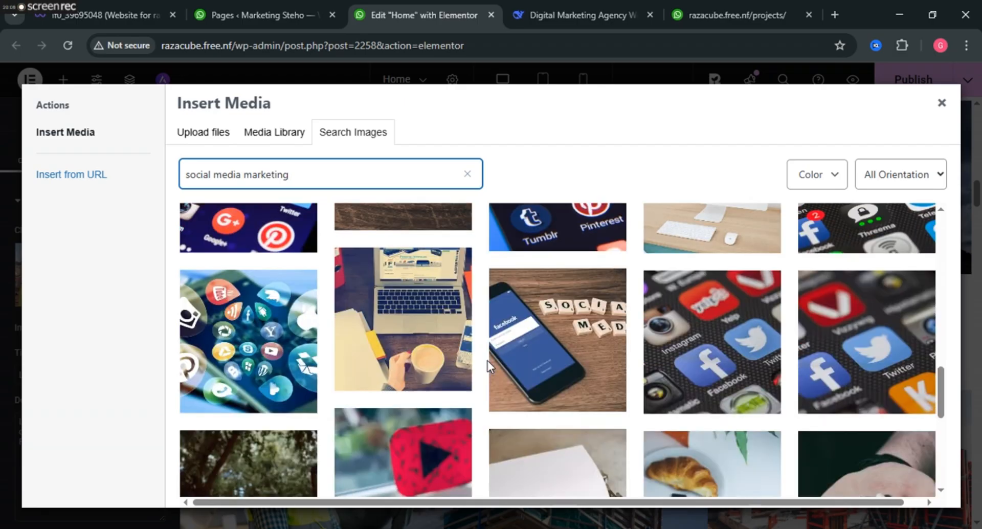
pyautogui.moveTo(504, 361)
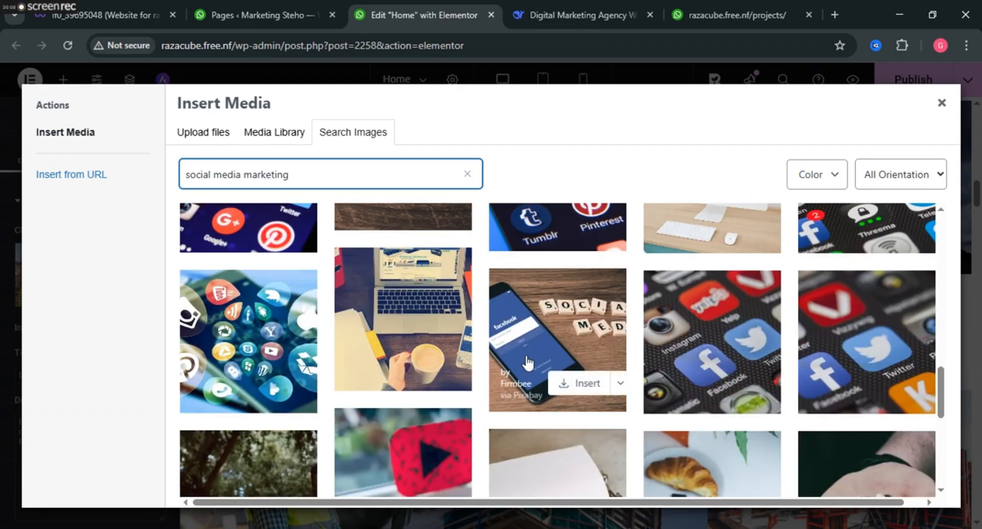
pyautogui.scroll(-5, 565, 330)
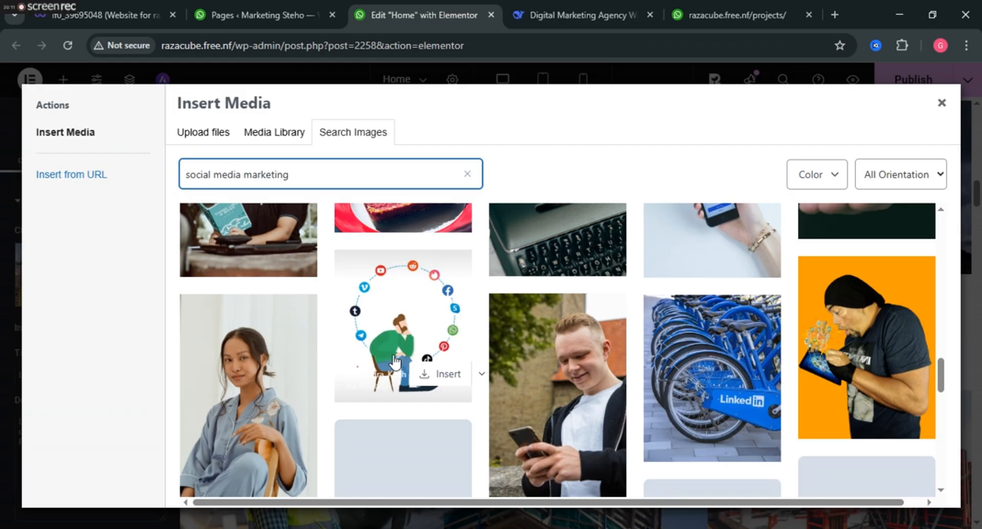
pyautogui.click(392, 307)
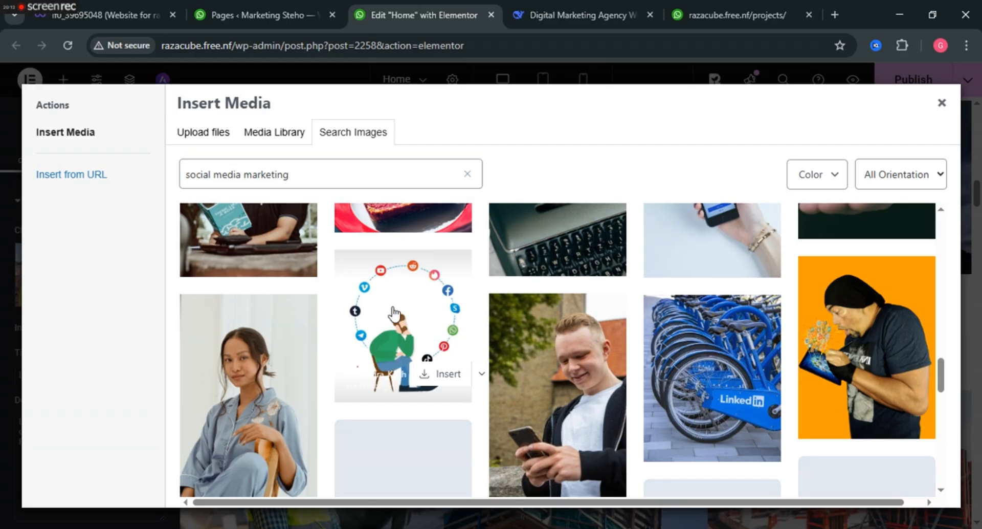
pyautogui.click(346, 310)
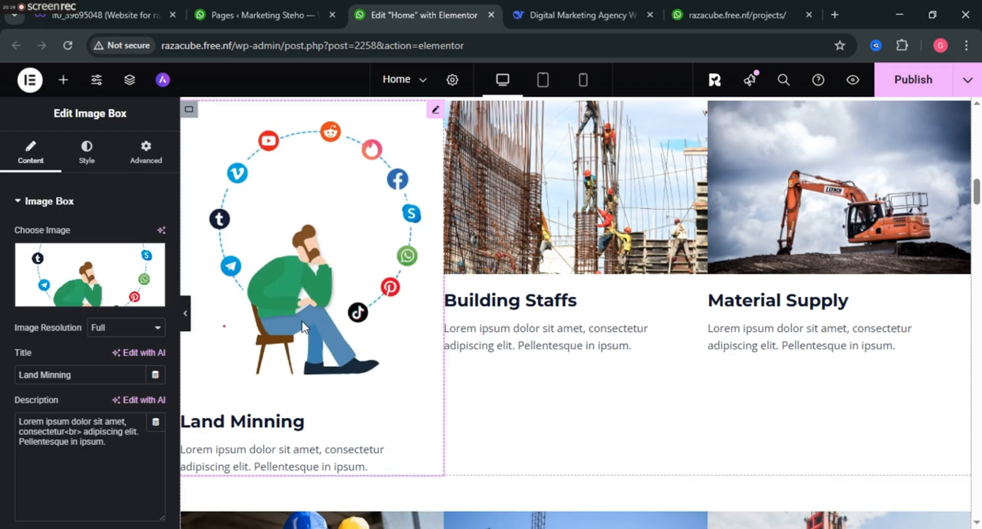
# Set the Land Minning box's image resolution to Custom and apply a width of 400
pyautogui.click(122, 329)
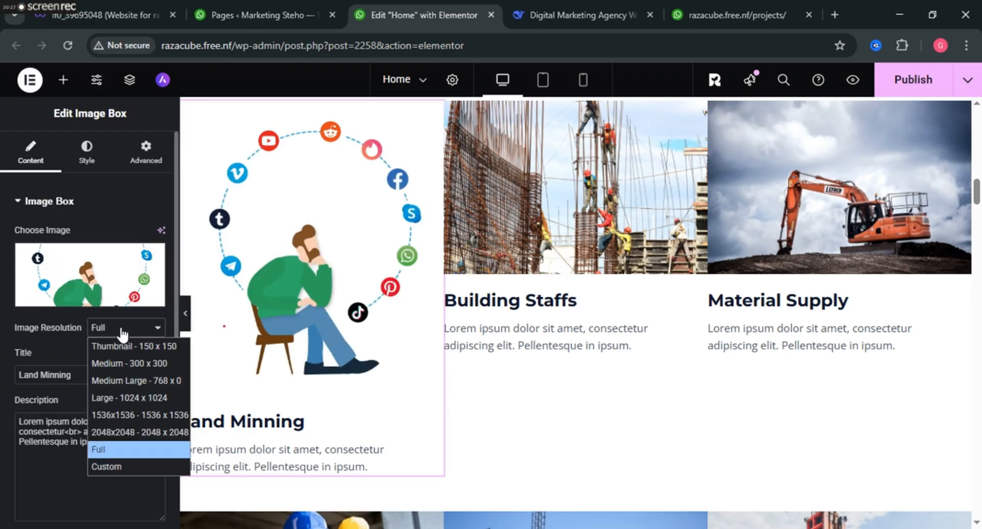
pyautogui.click(98, 467)
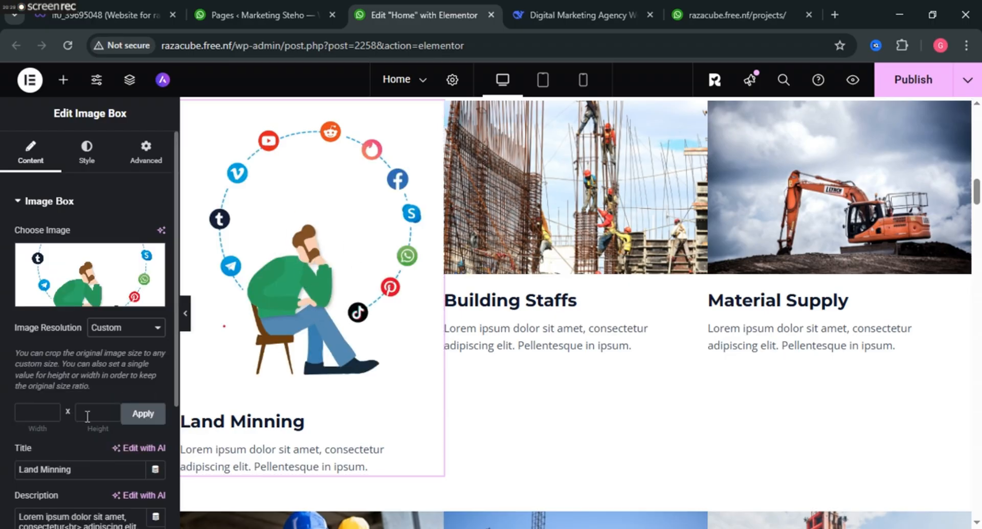
pyautogui.click(45, 410)
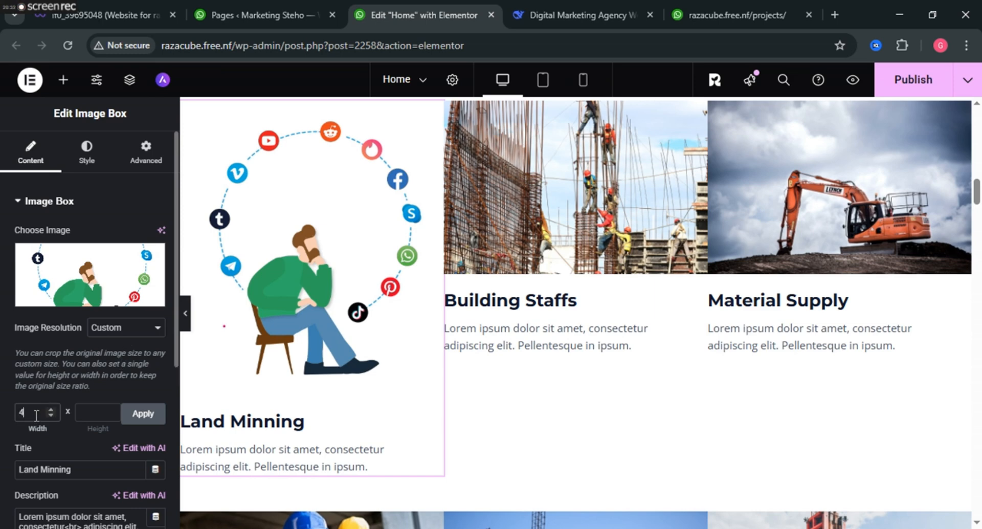
pyautogui.write('400')
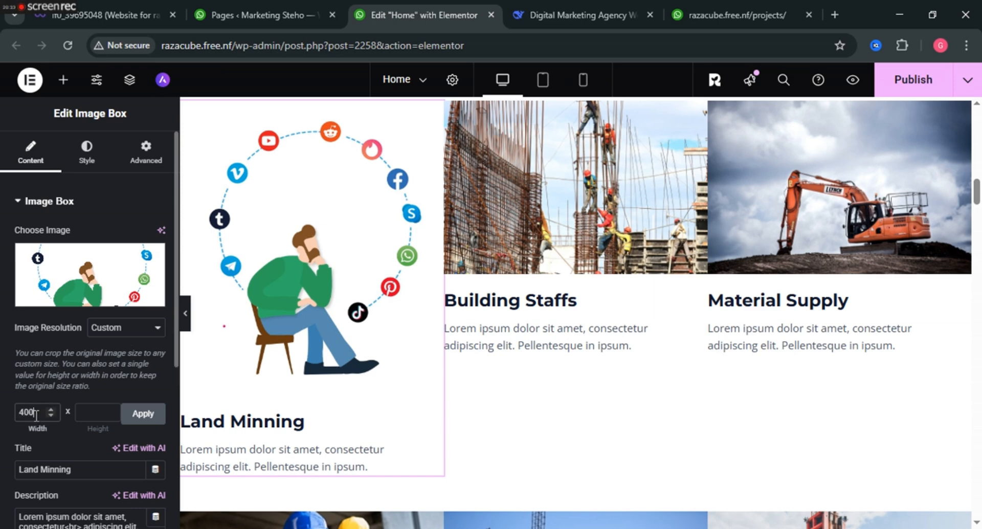
pyautogui.click(144, 415)
pyautogui.scroll(3, 427, 267)
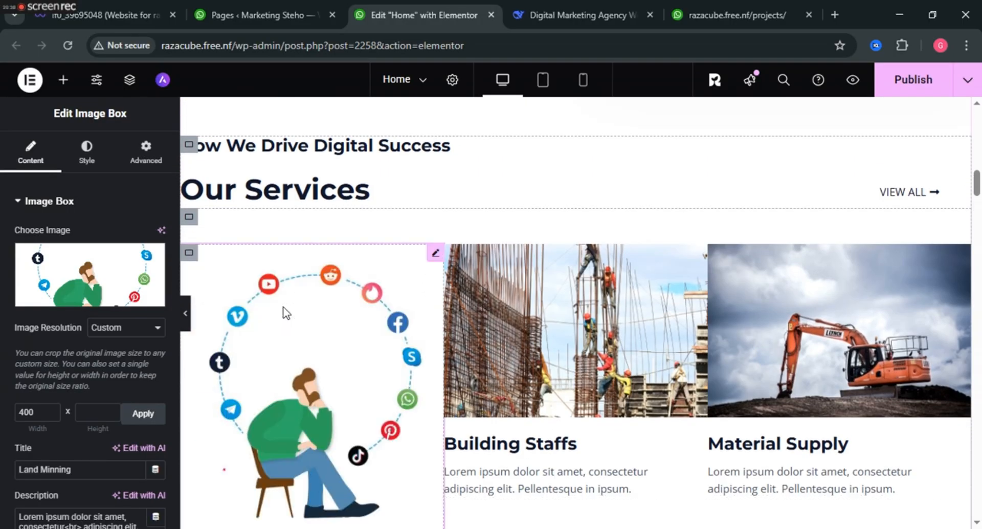
pyautogui.scroll(-3, 286, 312)
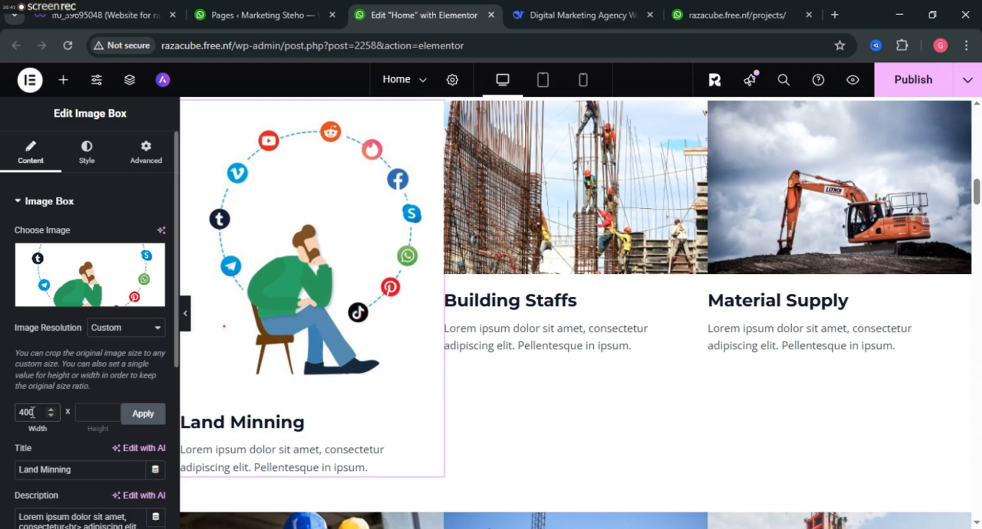
# Change the custom image width of the Land Minning box to 200 and apply it
pyautogui.doubleClick(29, 412)
pyautogui.write('200')
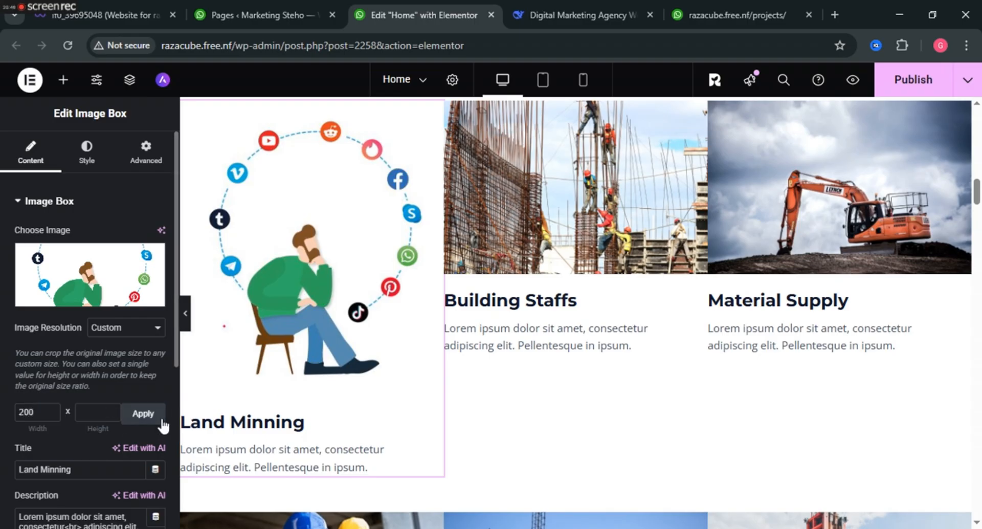
pyautogui.click(162, 418)
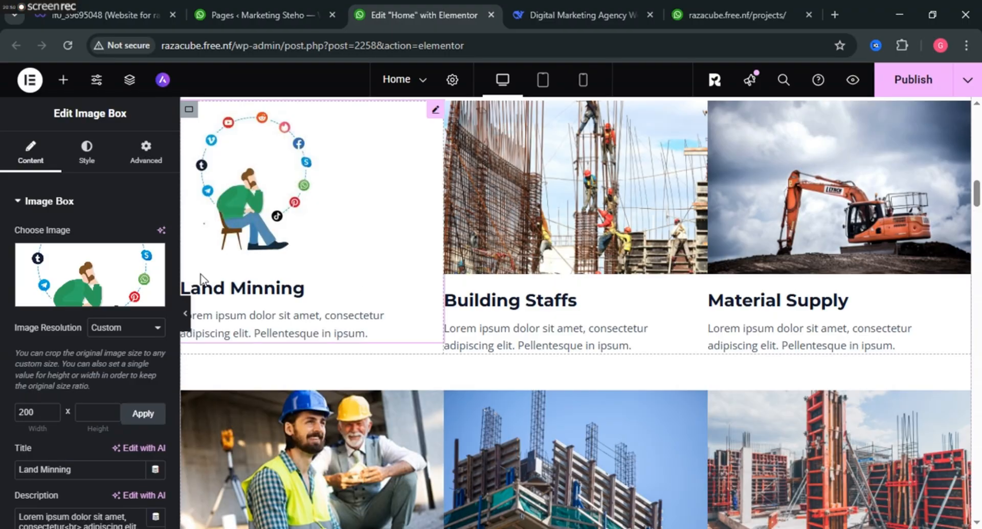
pyautogui.scroll(1, 276, 263)
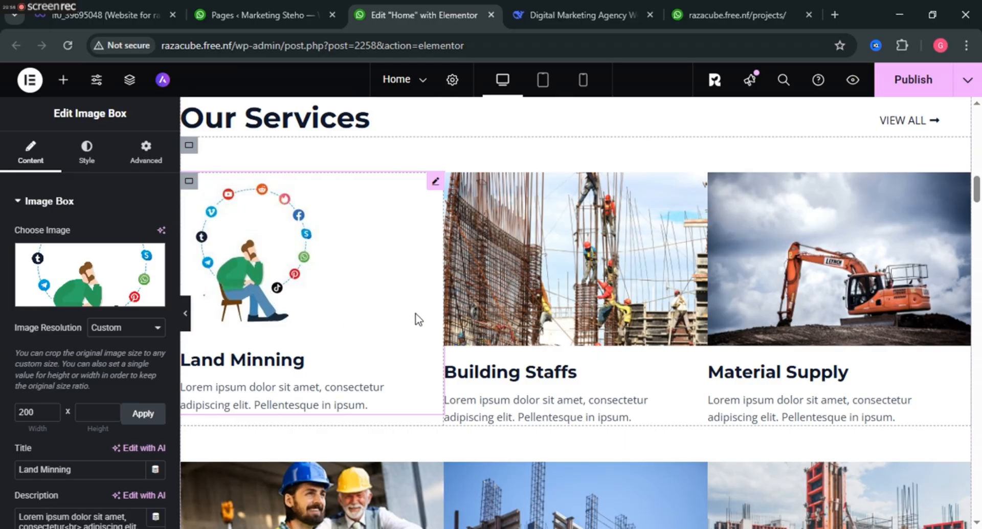
# Search the stock images for "social media marketing" for a different Land Minning box image
pyautogui.click(85, 302)
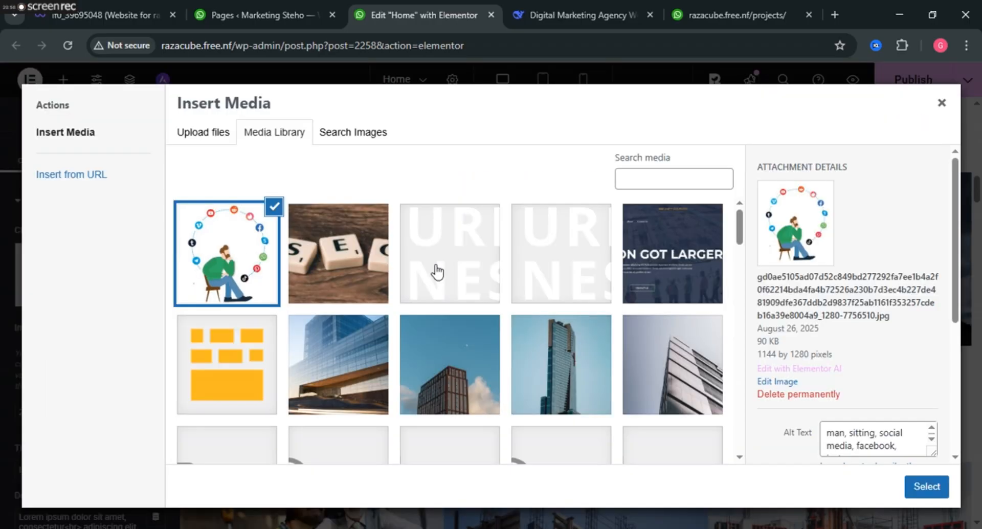
pyautogui.click(357, 135)
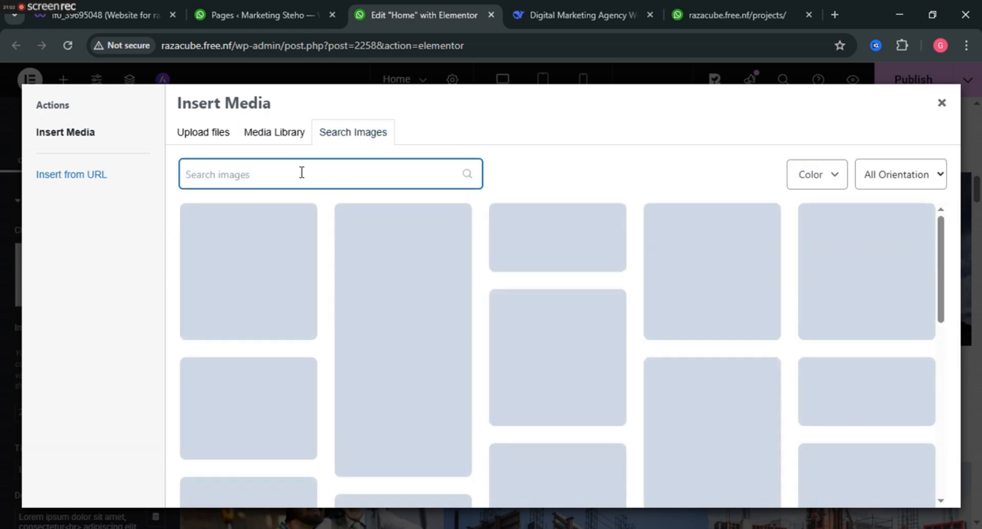
pyautogui.write('social media')
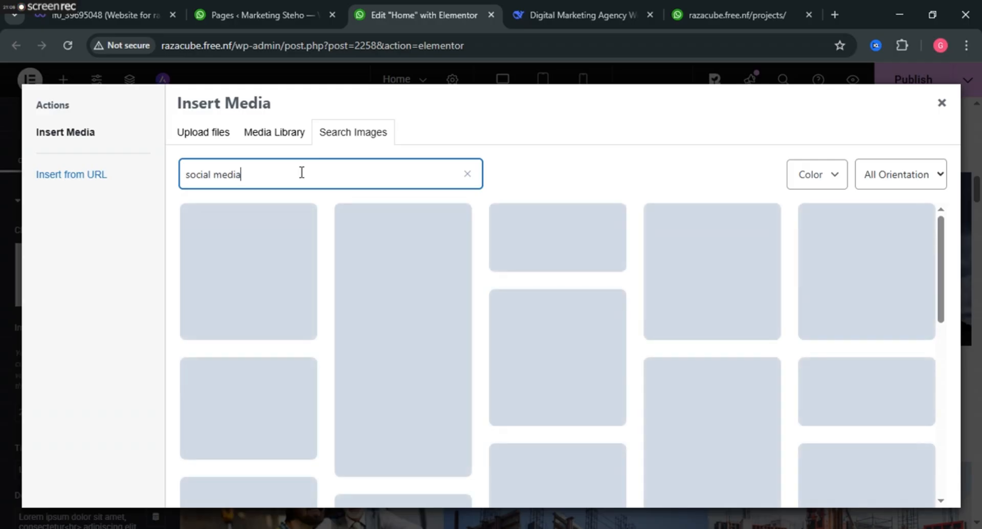
pyautogui.write(' marketing')
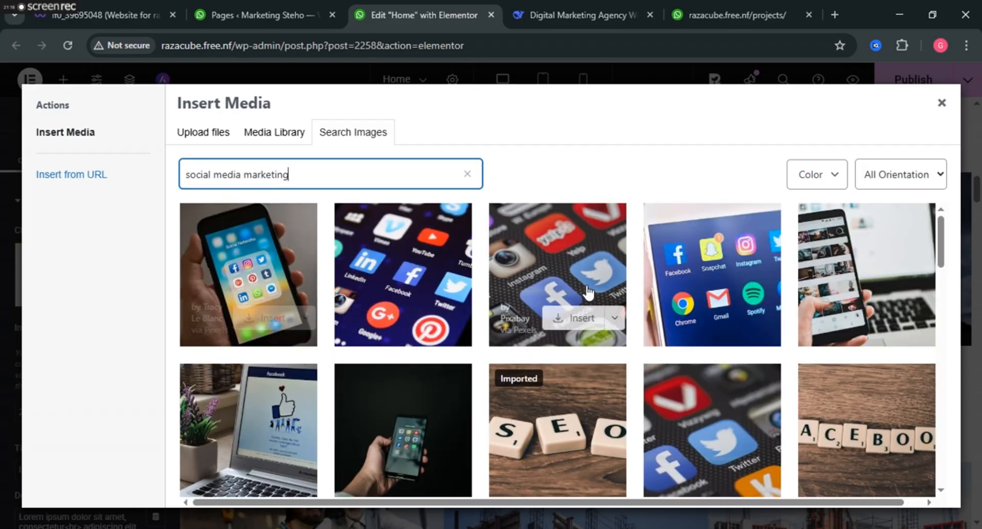
# Replace the Land Minning box's image with the stock photo of social media app icons on a dark blue phone screen, at original size
pyautogui.scroll(-6, 588, 292)
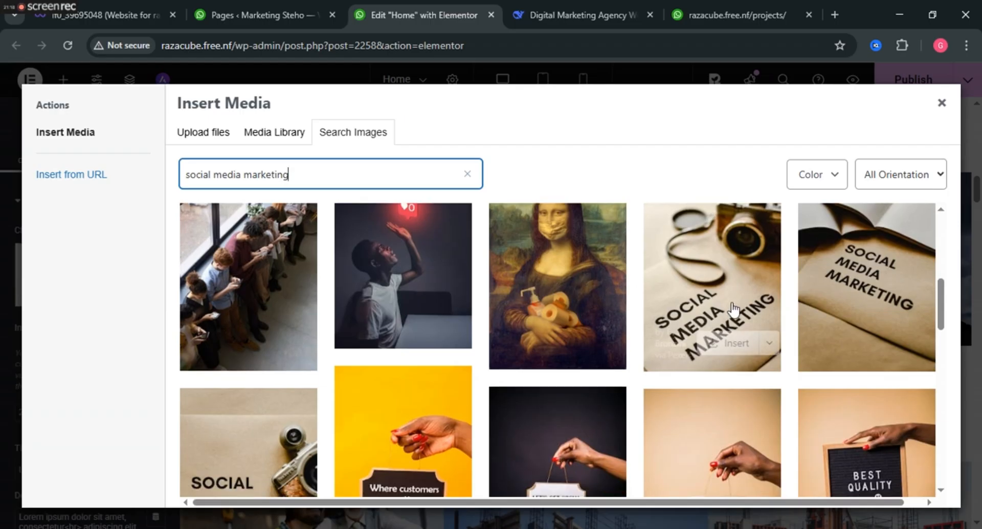
pyautogui.scroll(-3, 567, 321)
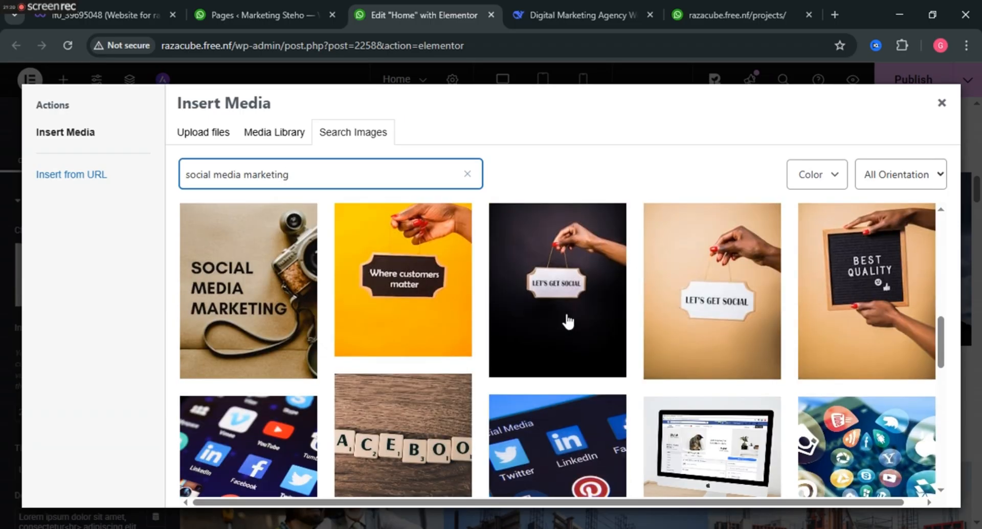
pyautogui.scroll(-3, 424, 327)
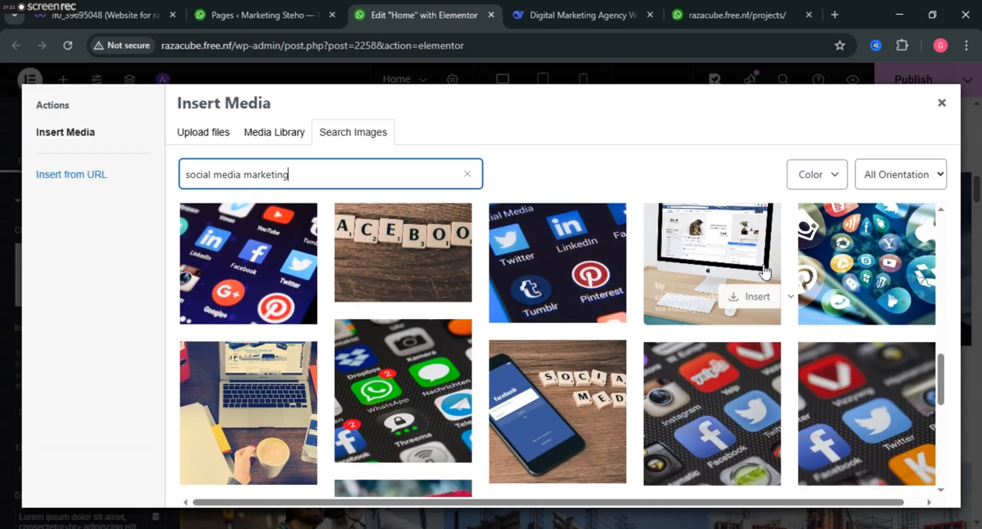
pyautogui.scroll(-5, 486, 317)
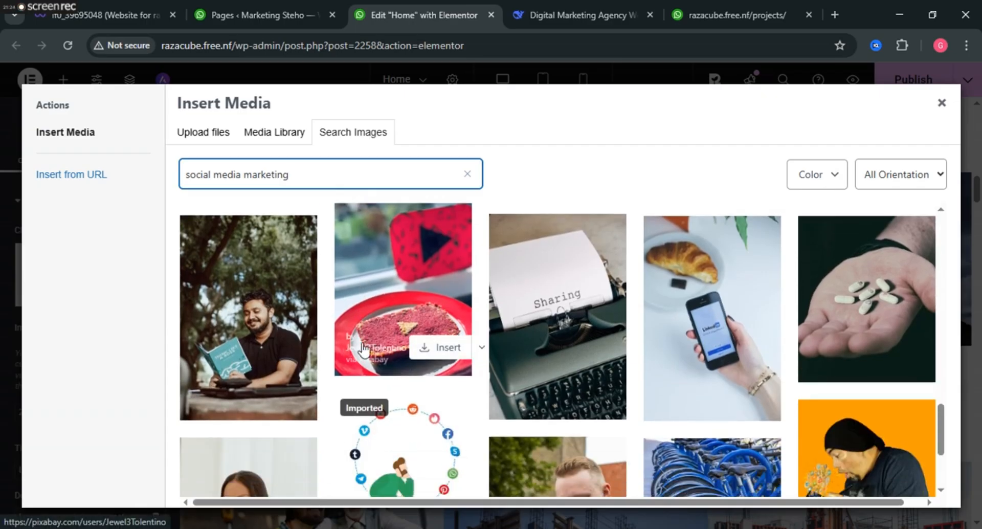
pyautogui.scroll(-3, 364, 349)
pyautogui.scroll(-5, 393, 368)
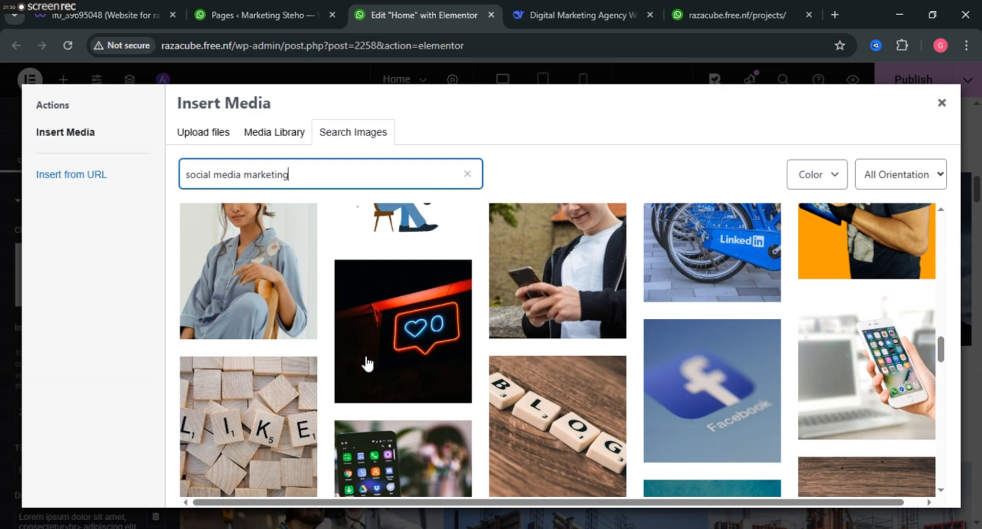
pyautogui.scroll(-5, 398, 338)
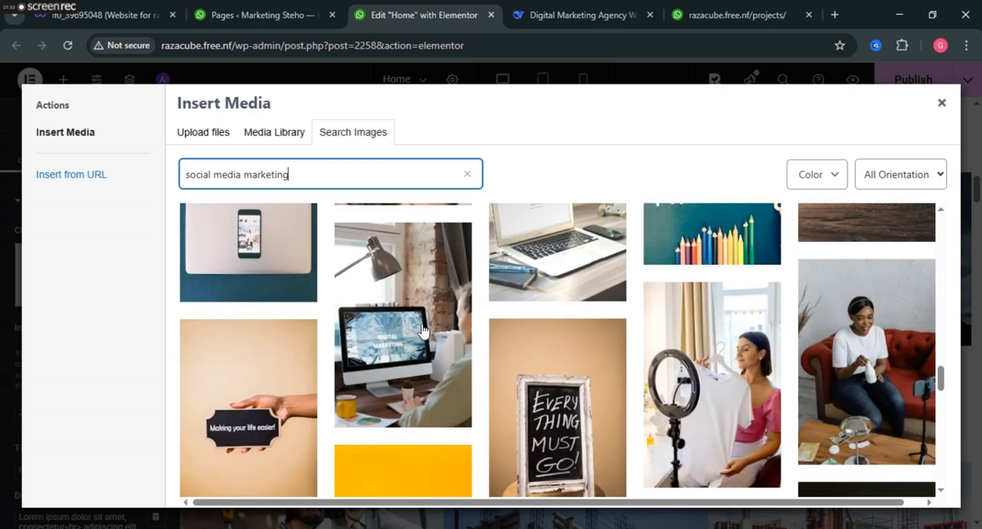
pyautogui.scroll(-2, 422, 332)
pyautogui.scroll(10, 422, 332)
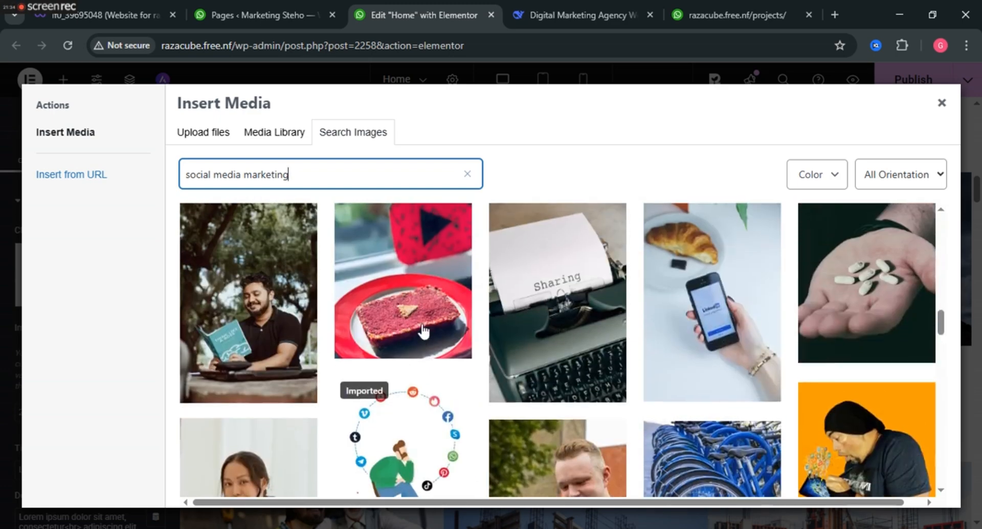
pyautogui.scroll(5, 422, 332)
pyautogui.moveTo(225, 252)
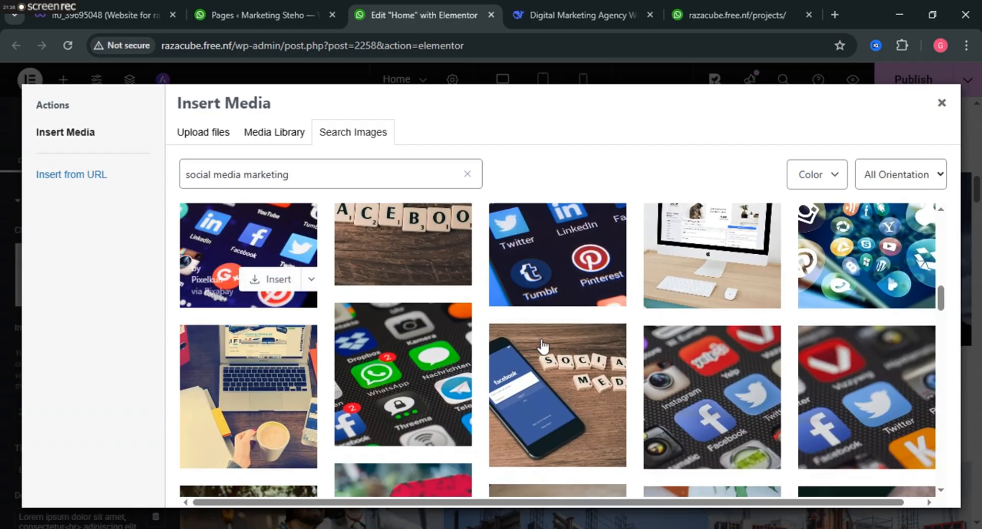
pyautogui.click(258, 252)
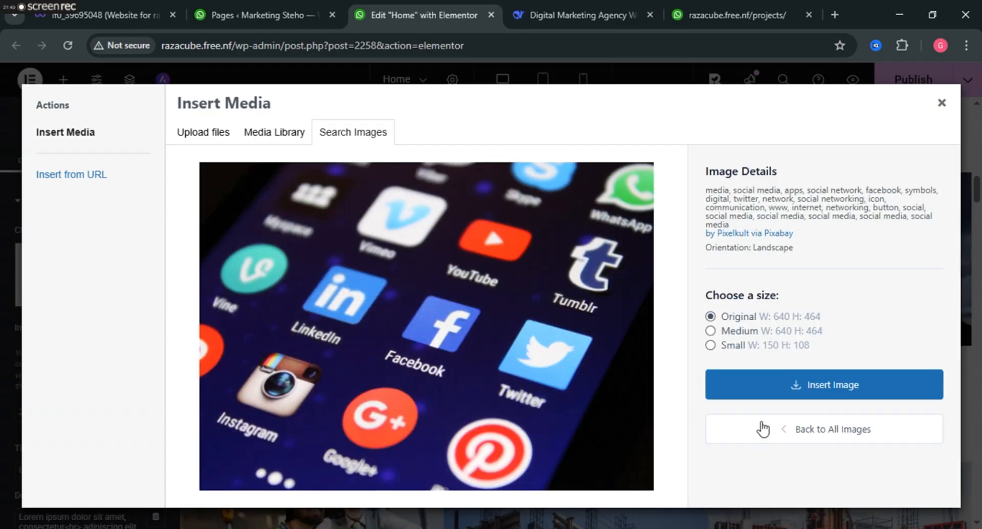
pyautogui.click(827, 389)
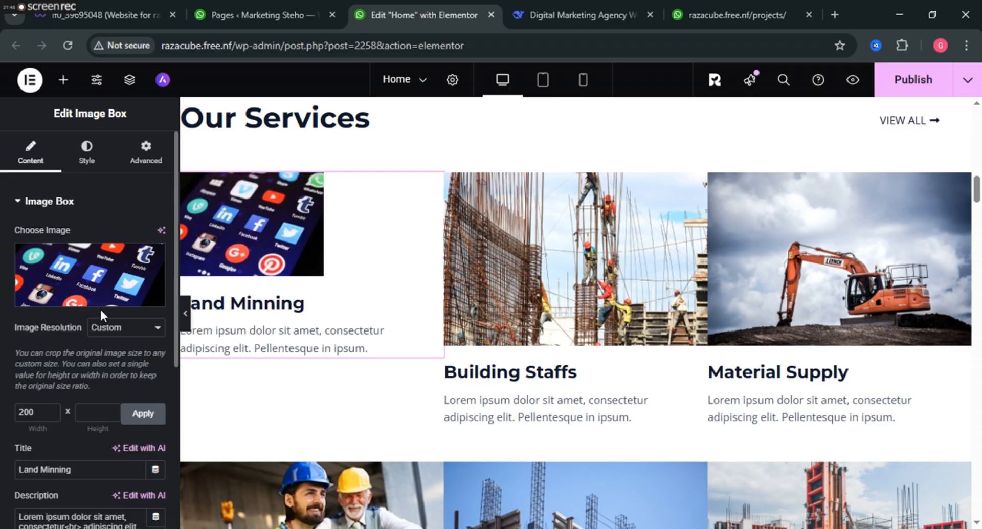
# Set the first service box's image resolution to Full and change its title to "Social Media"
pyautogui.click(100, 329)
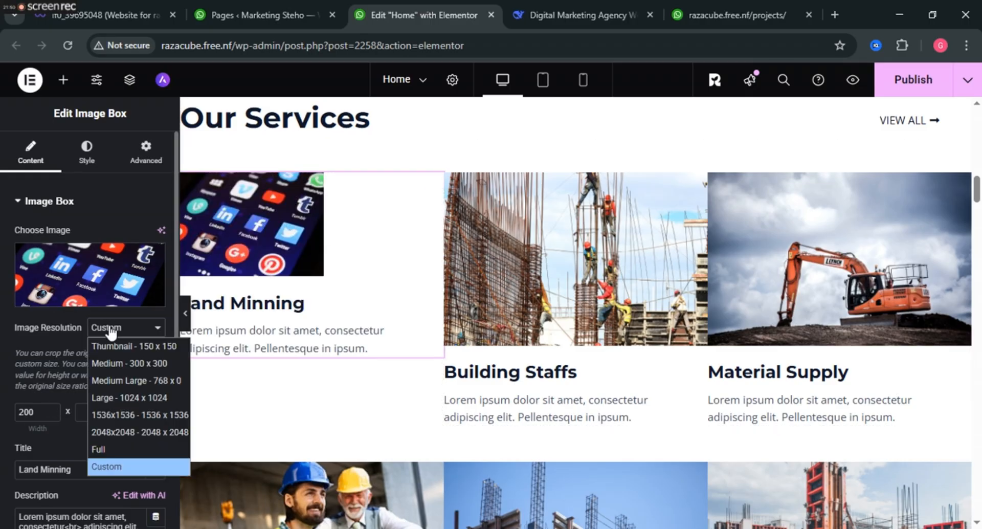
pyautogui.click(103, 449)
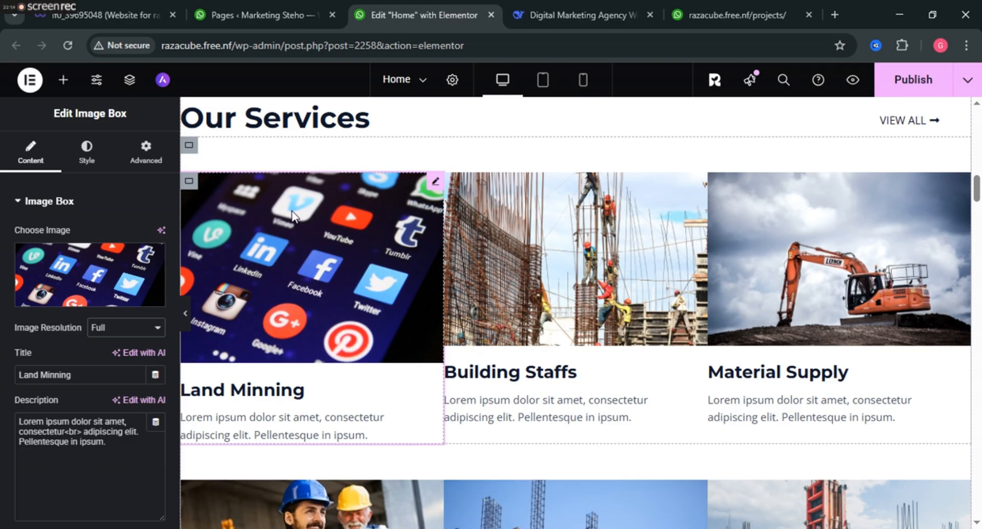
pyautogui.doubleClick(80, 374)
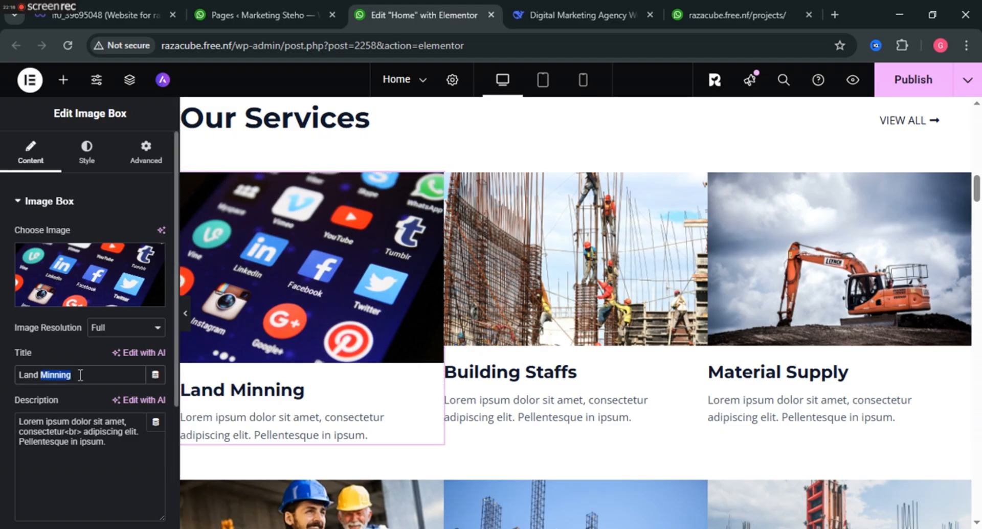
pyautogui.tripleClick(80, 375)
pyautogui.write('So')
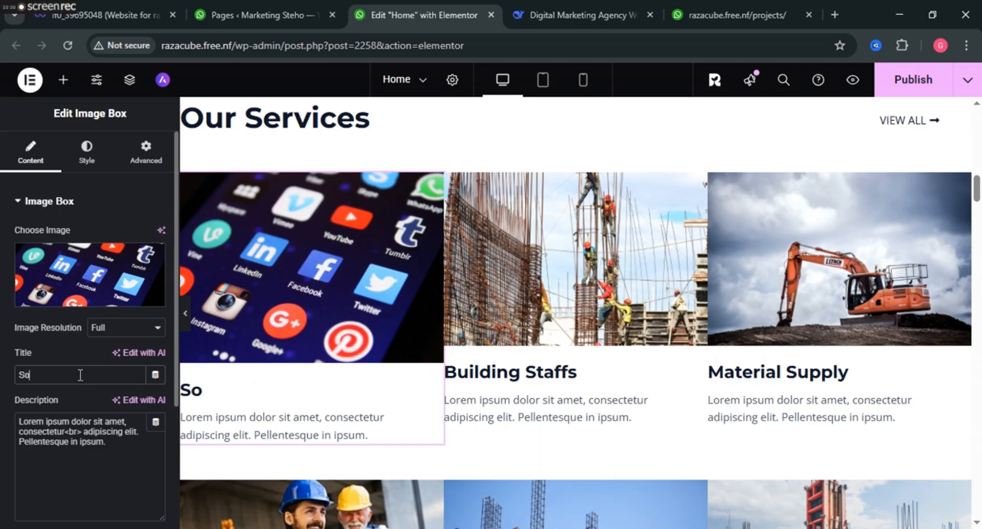
pyautogui.write('cial M')
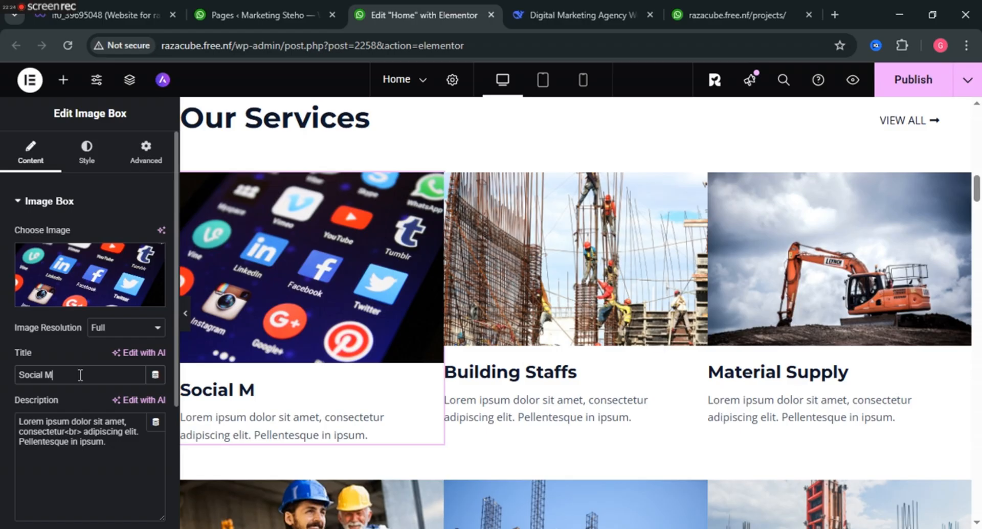
pyautogui.write('edia')
# Copy the heading "Social Media Marketing" from the DeepSeek chat and use it as the first service box's title in Elementor
pyautogui.click(122, 464)
pyautogui.hotkey('ctrl', 'a')
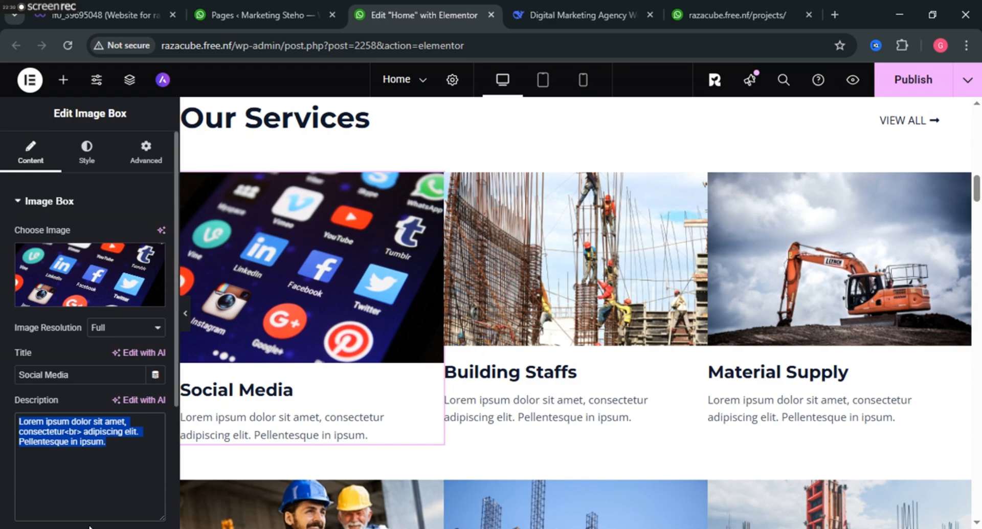
pyautogui.click(595, 2)
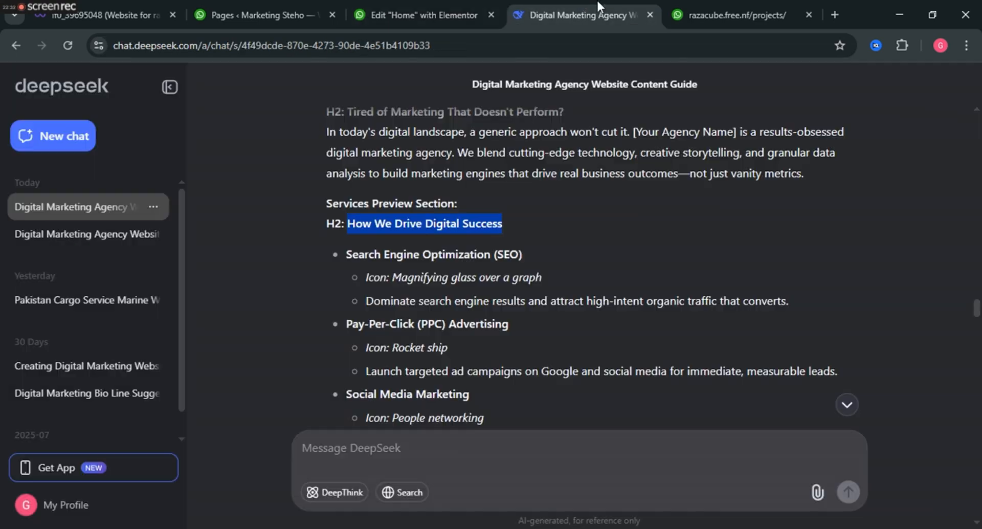
pyautogui.scroll(-3, 401, 292)
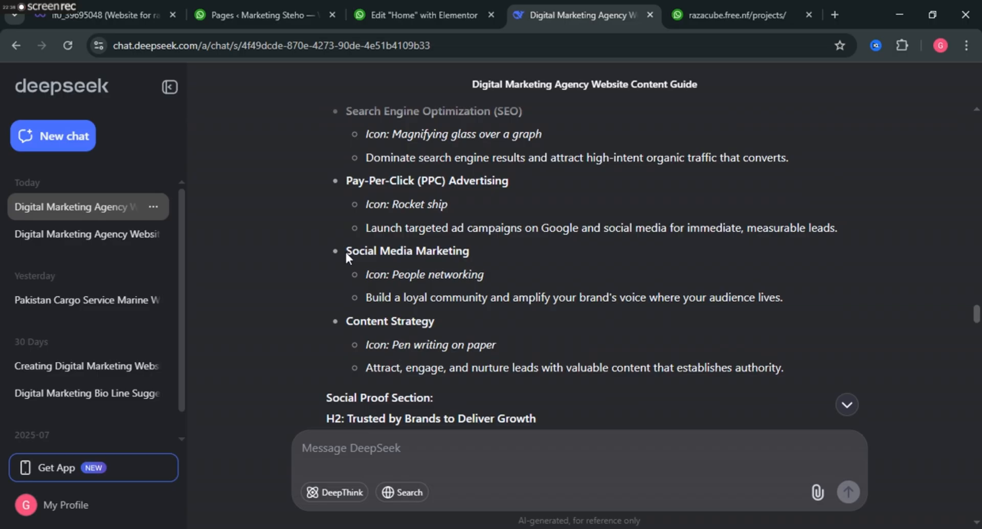
pyautogui.moveTo(347, 251); pyautogui.dragTo(484, 254)
pyautogui.hotkey('ctrl', 'c')
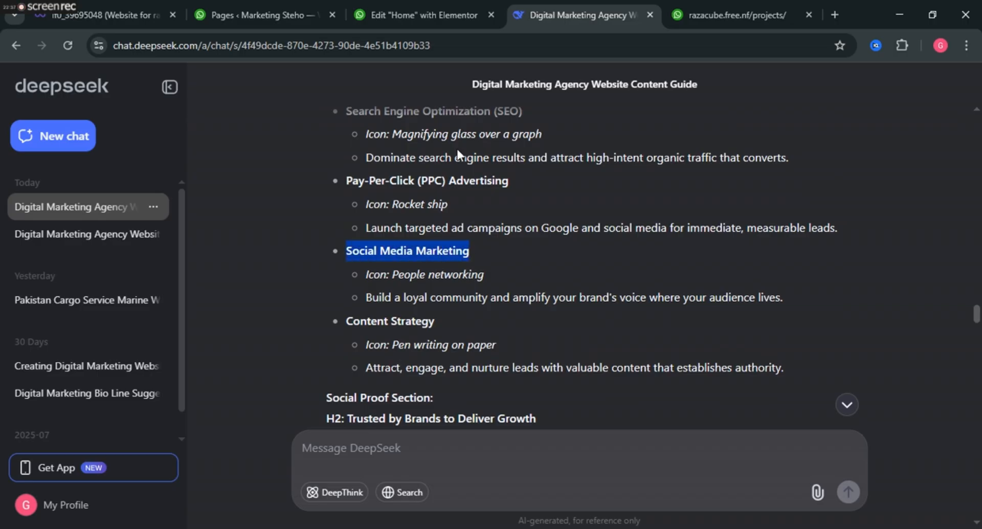
pyautogui.click(357, 4)
pyautogui.click(101, 377)
pyautogui.hotkey('ctrl', 'a')
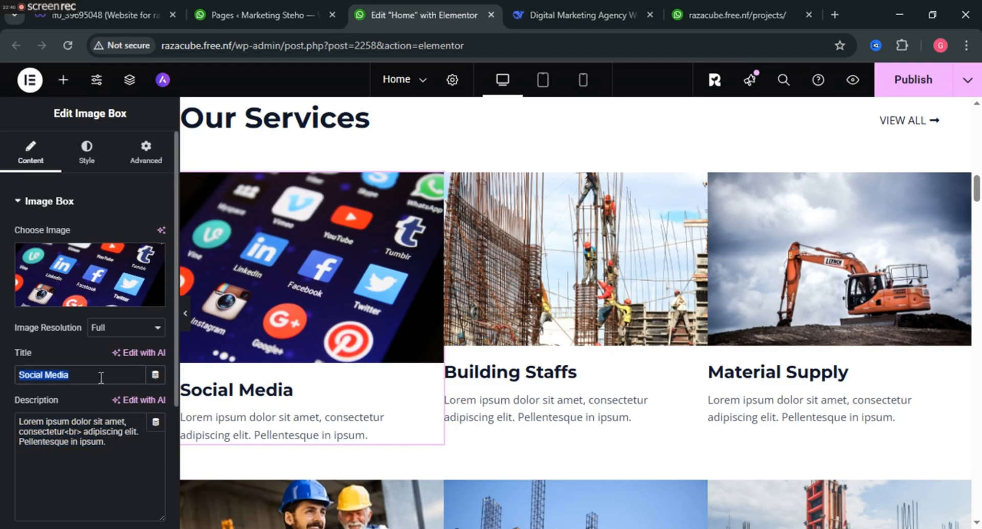
pyautogui.hotkey('ctrl', 'v')
# Replace the first service box's description with DeepSeek's "Build a loyal community and amplify your brand's voice where your audience lives."
pyautogui.click(636, 5)
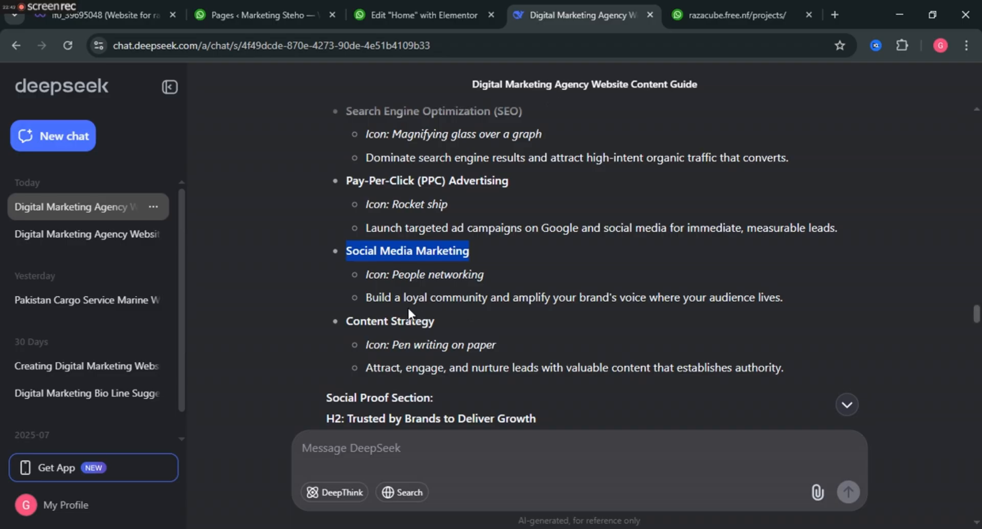
pyautogui.moveTo(363, 297); pyautogui.dragTo(798, 300)
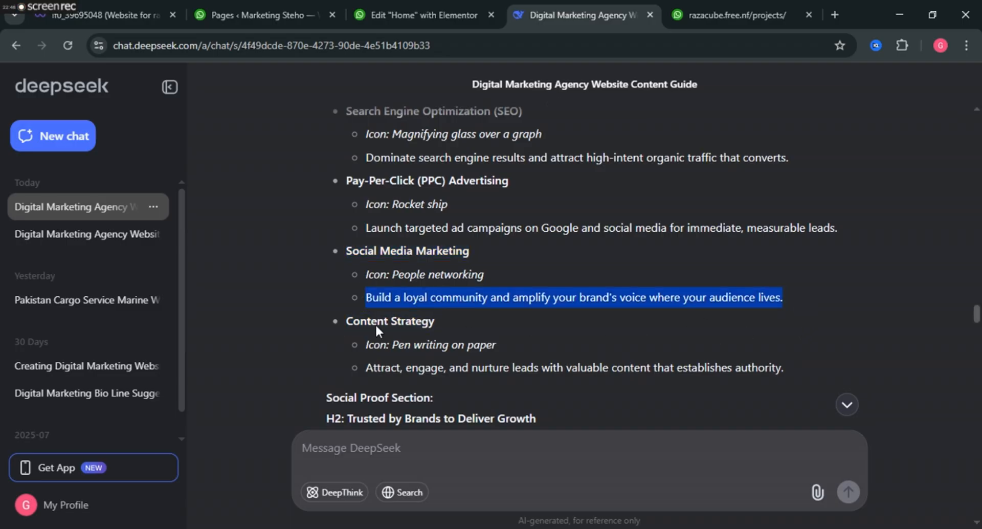
pyautogui.click(346, 284)
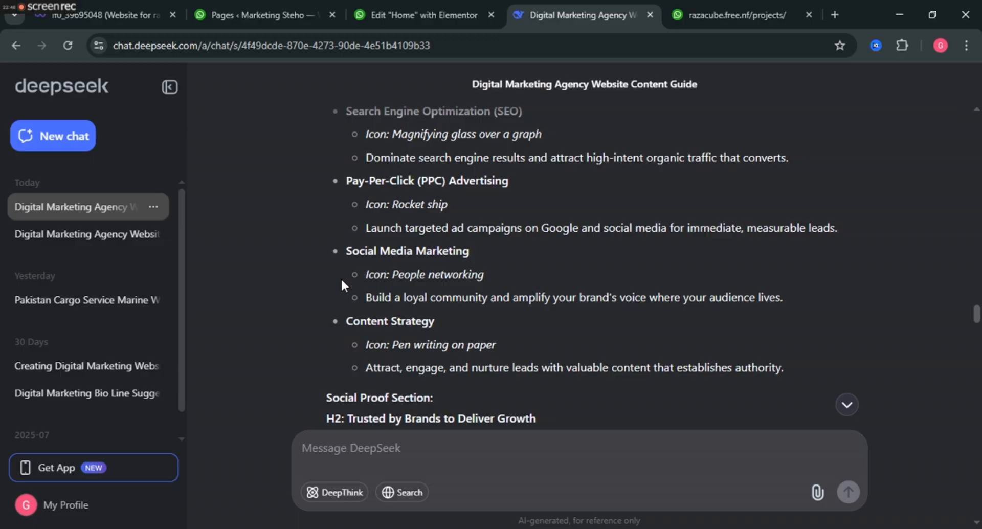
pyautogui.moveTo(367, 295); pyautogui.dragTo(787, 302)
pyautogui.hotkey('ctrl', 'c')
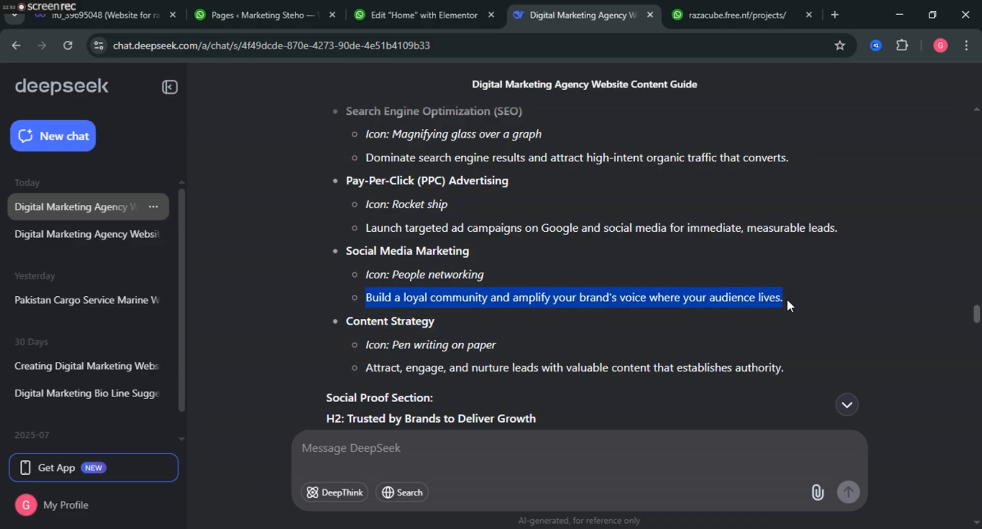
pyautogui.click(431, 2)
pyautogui.click(82, 457)
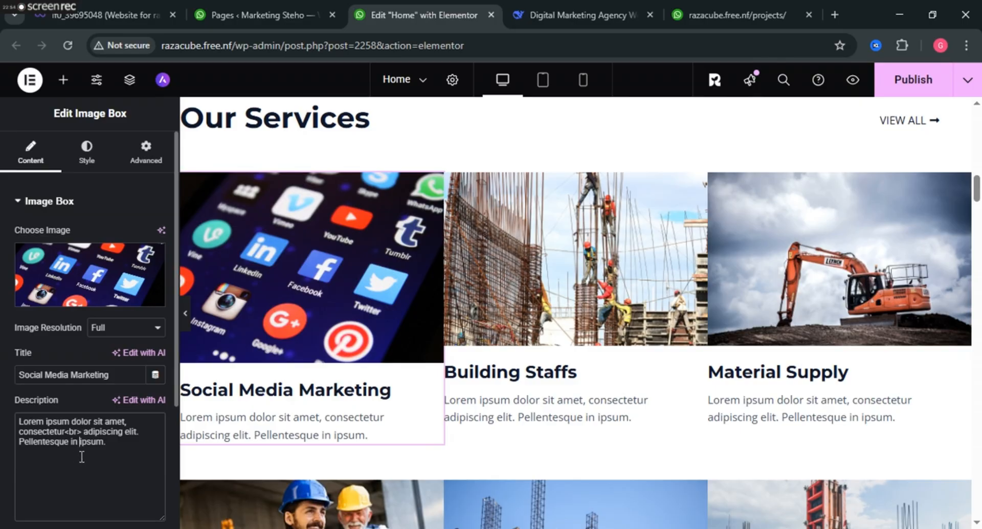
pyautogui.hotkey('ctrl', 'a')
pyautogui.hotkey('ctrl', 'v')
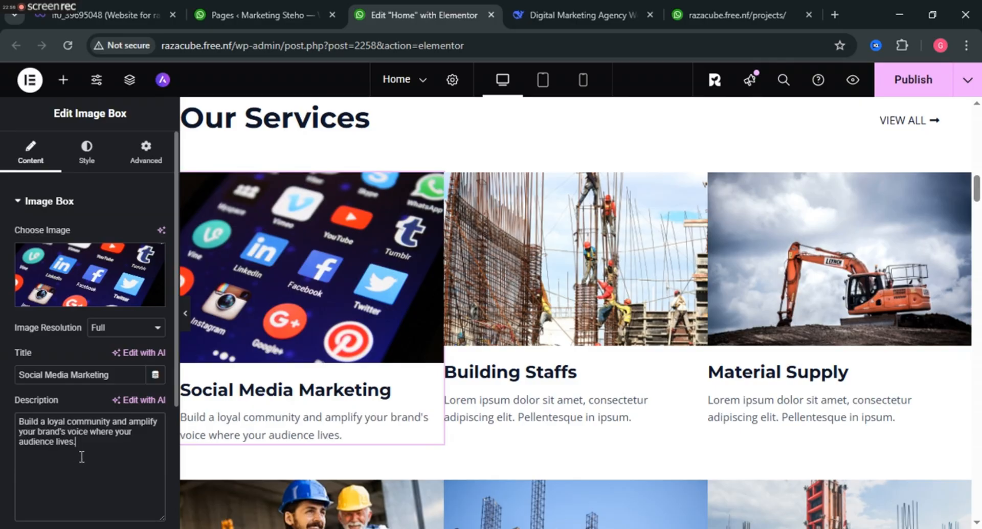
# Append DeepSeek's "Attract, engage, and nurture leads with valuable content that establishes authority." on a new line of the Social Media Marketing box's description
pyautogui.click(579, 2)
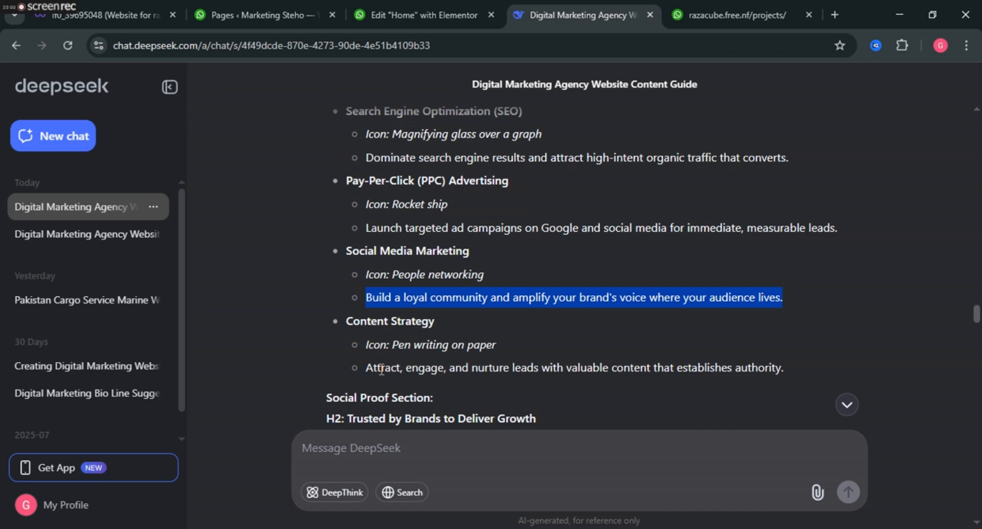
pyautogui.moveTo(365, 368); pyautogui.dragTo(803, 367)
pyautogui.hotkey('ctrl', 'c')
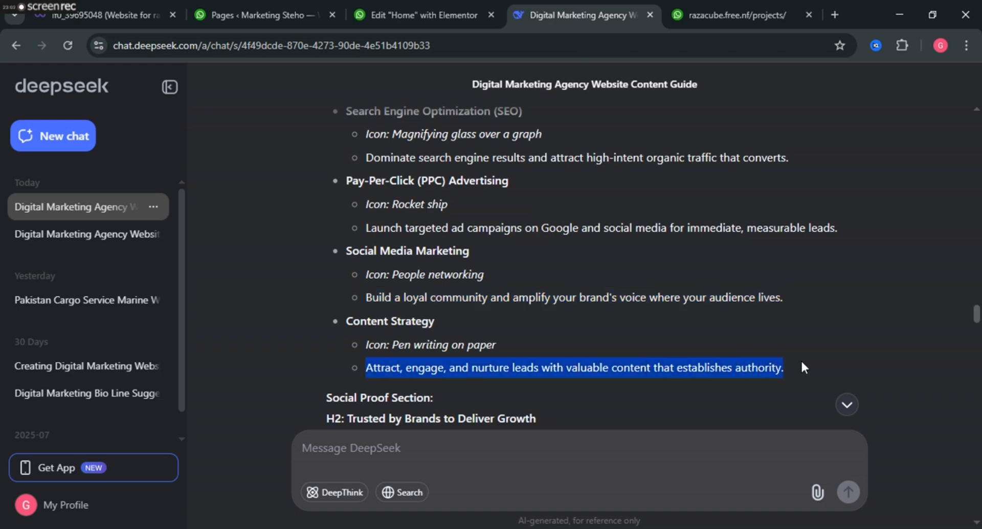
pyautogui.click(409, 13)
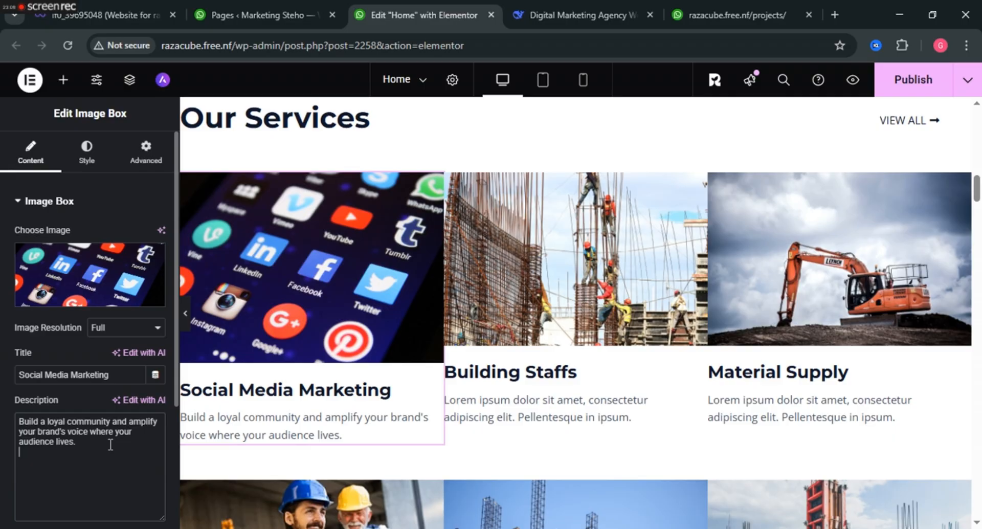
pyautogui.hotkey('ctrl', 'v')
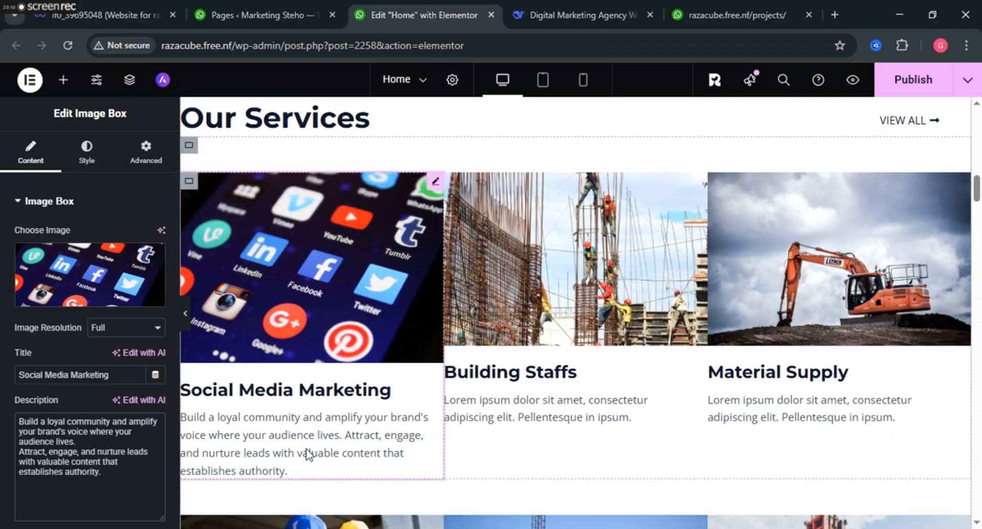
# Replace the Building Staffs box's title with the heading "Pay-Per-Click (PPC) Advertising" copied from the DeepSeek chat
pyautogui.click(519, 377)
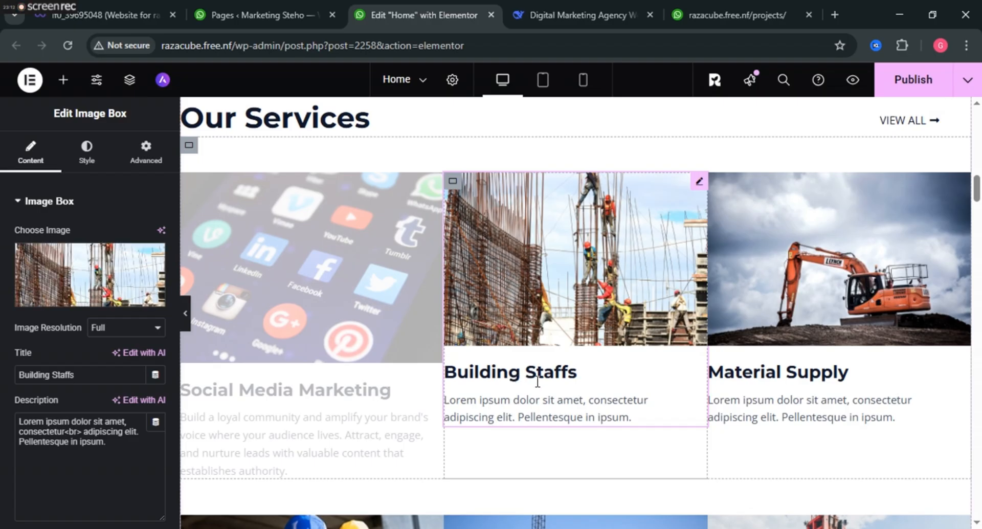
pyautogui.click(542, 383)
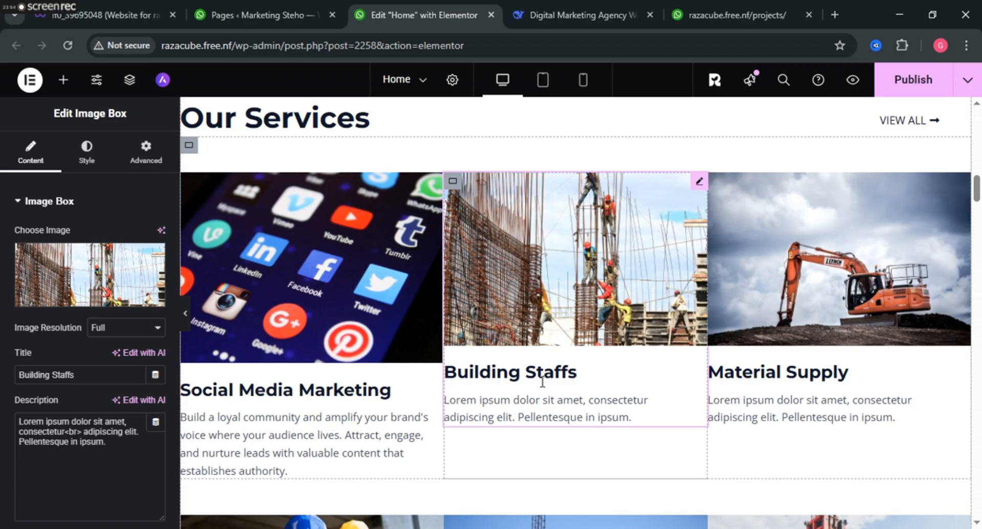
pyautogui.click(576, 372)
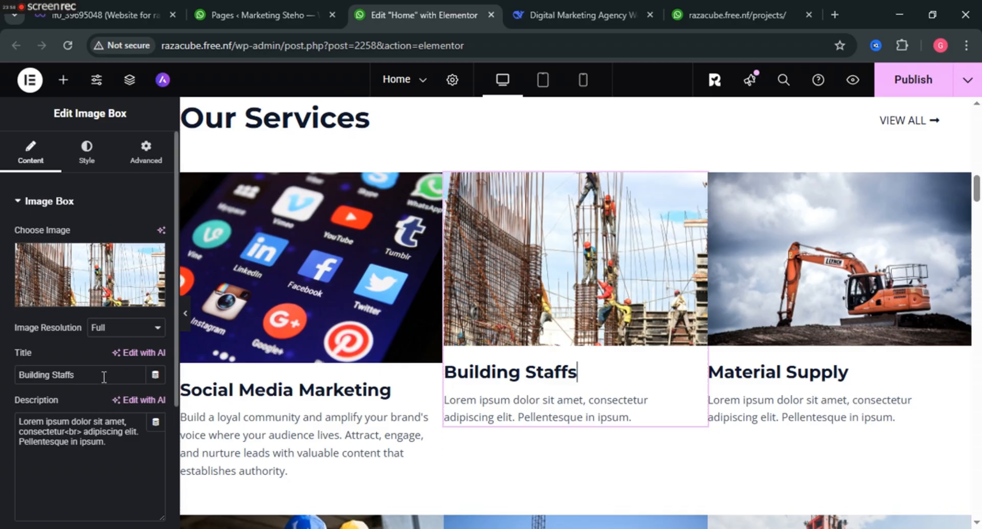
pyautogui.click(587, 12)
pyautogui.scroll(-5, 449, 266)
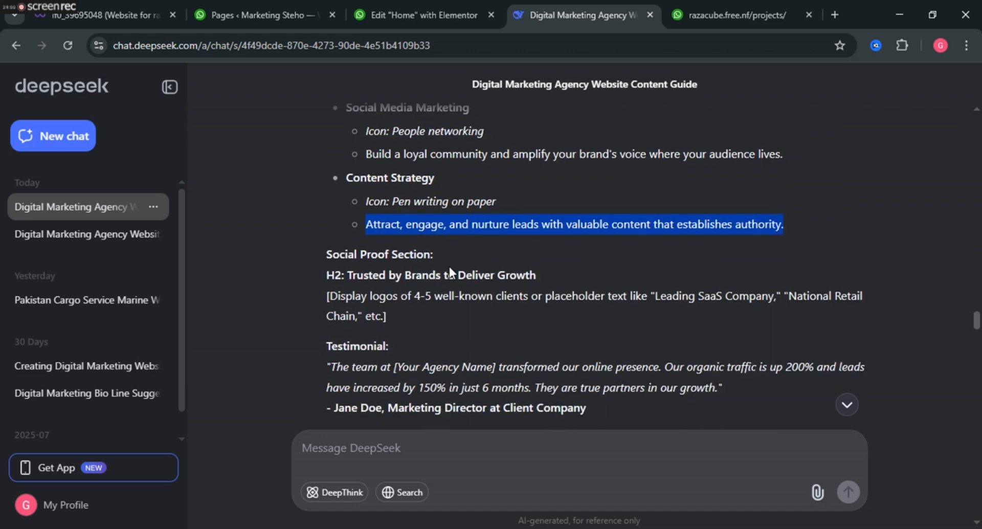
pyautogui.scroll(5, 450, 263)
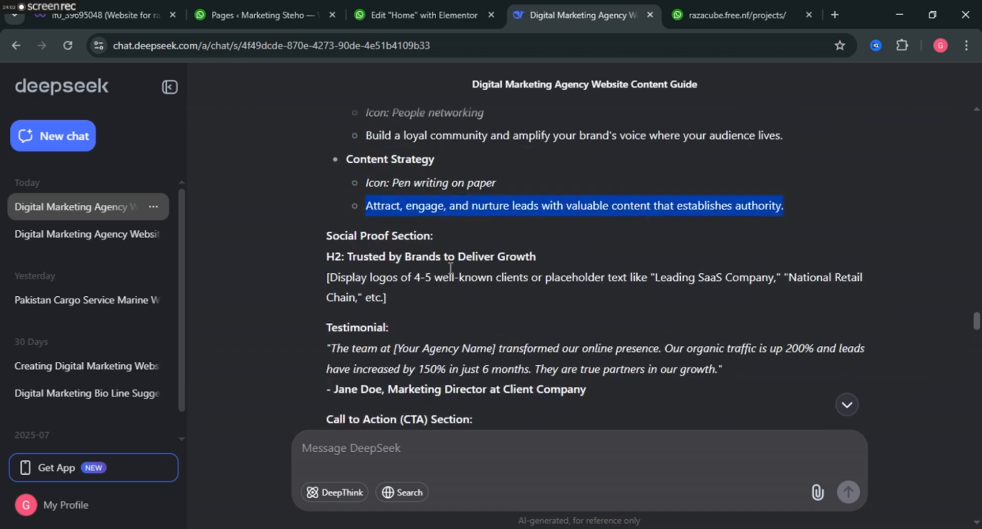
pyautogui.scroll(2, 453, 256)
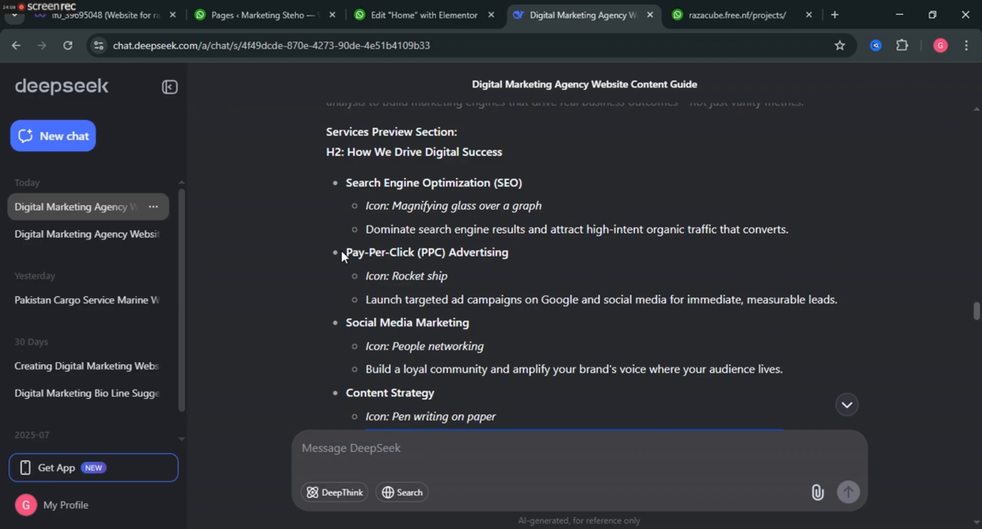
pyautogui.moveTo(341, 251); pyautogui.dragTo(513, 255)
pyautogui.hotkey('ctrl', 'c')
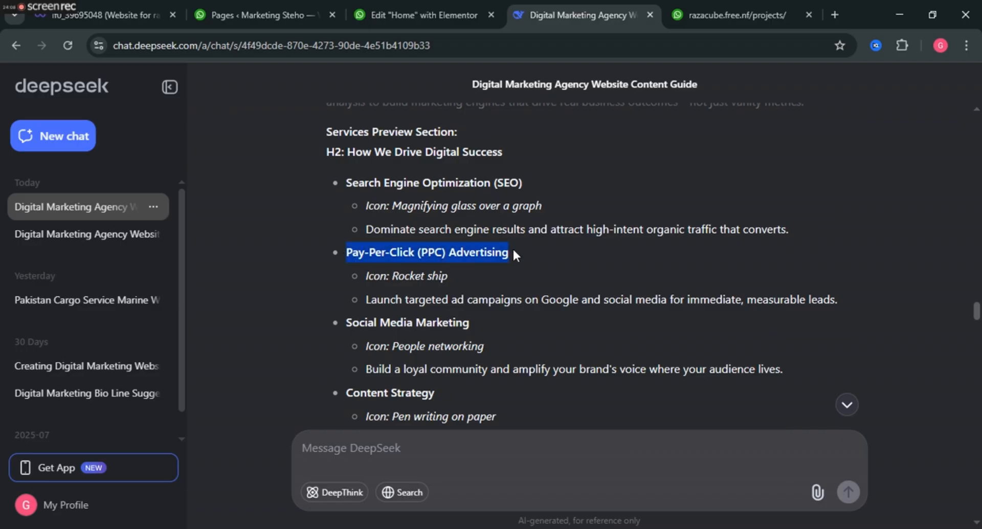
pyautogui.click(400, 1)
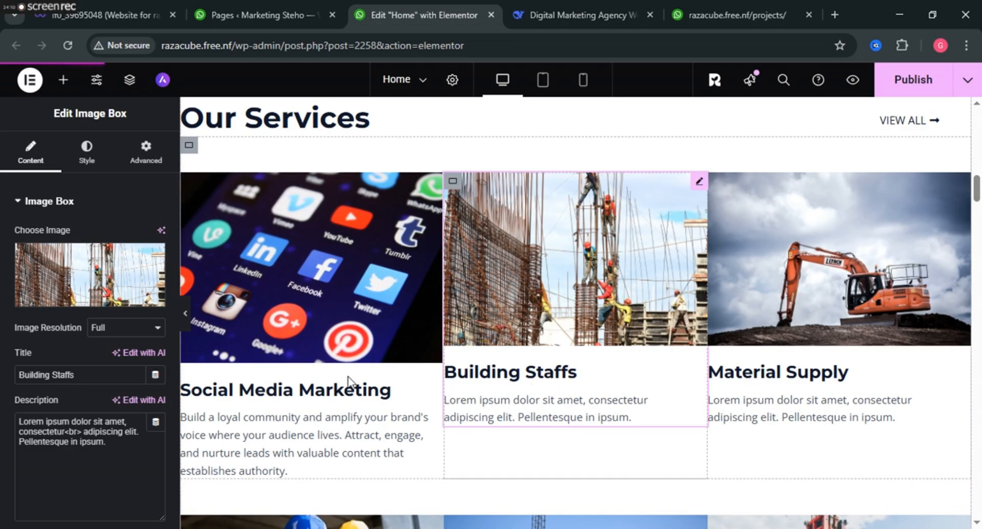
pyautogui.tripleClick(81, 375)
pyautogui.hotkey('ctrl', 'v')
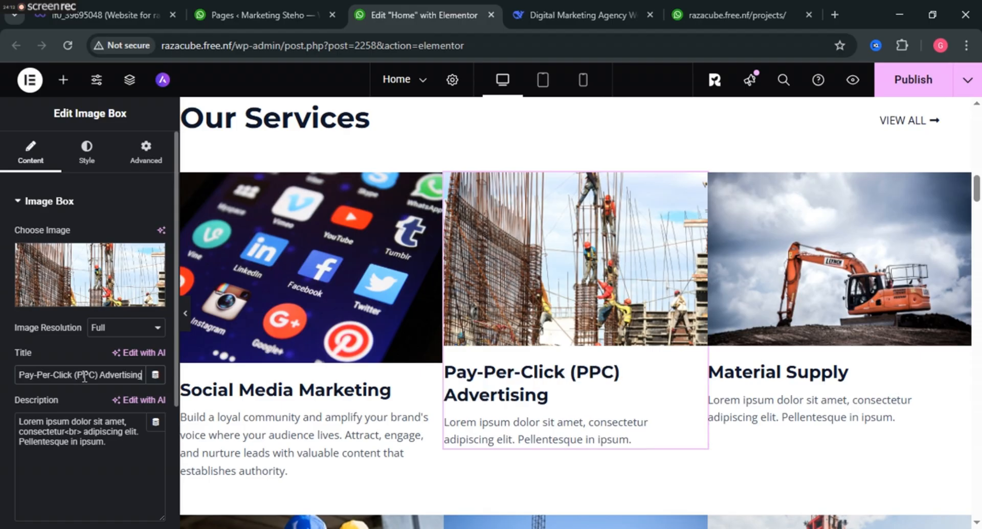
# Replace the Pay-Per-Click box's description with DeepSeek's "Launch targeted ad campaigns on Google and social media for immediate, measurable leads."
pyautogui.click(583, 5)
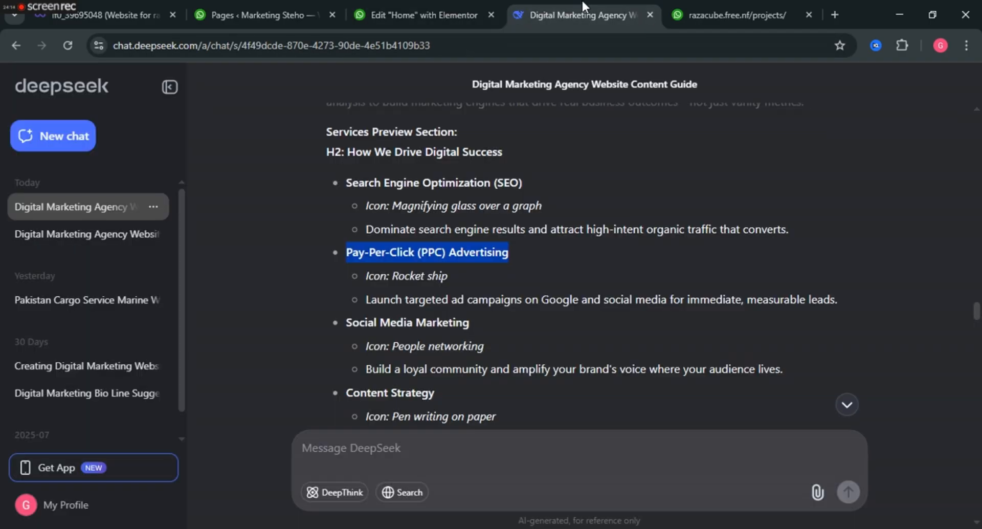
pyautogui.moveTo(366, 302); pyautogui.dragTo(910, 300)
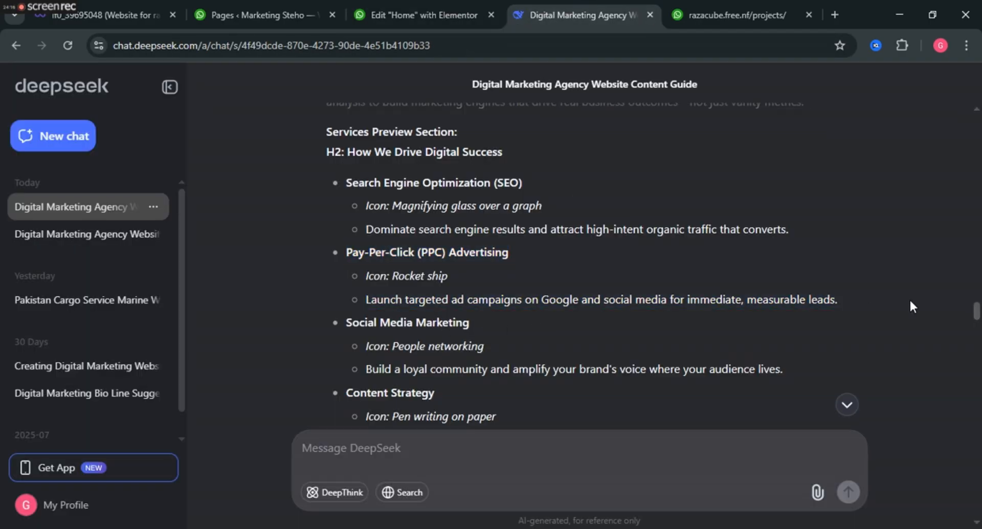
pyautogui.tripleClick(840, 306)
pyautogui.hotkey('ctrl', 'c')
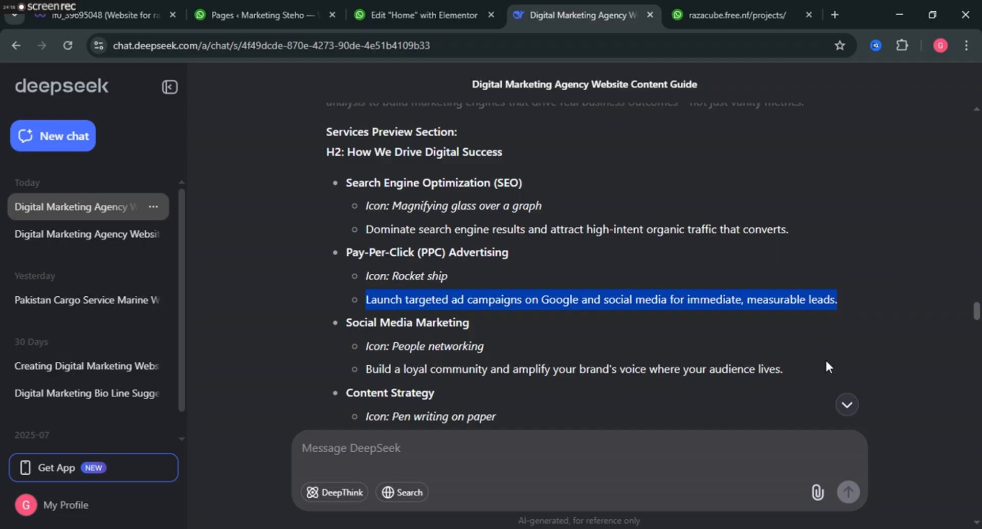
pyautogui.click(429, 13)
pyautogui.tripleClick(92, 459)
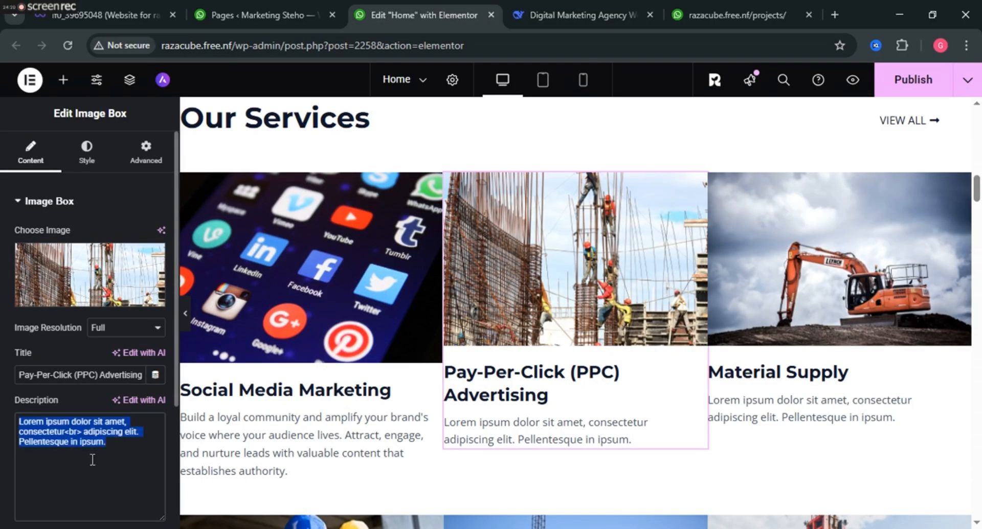
pyautogui.hotkey('ctrl', 'v')
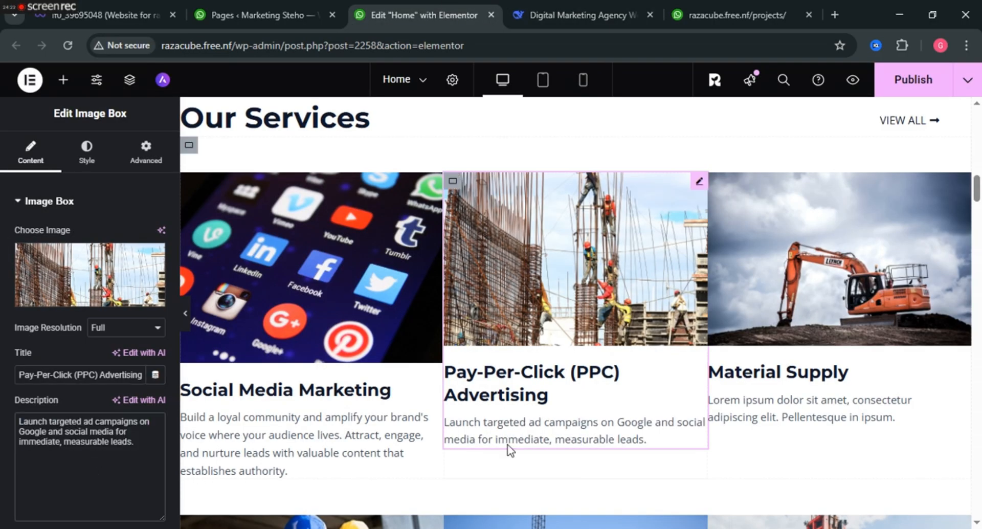
# Delete the sentence starting "Attract, engage, and nurture leads" from the Social Media Marketing box's description
pyautogui.scroll(-1, 503, 424)
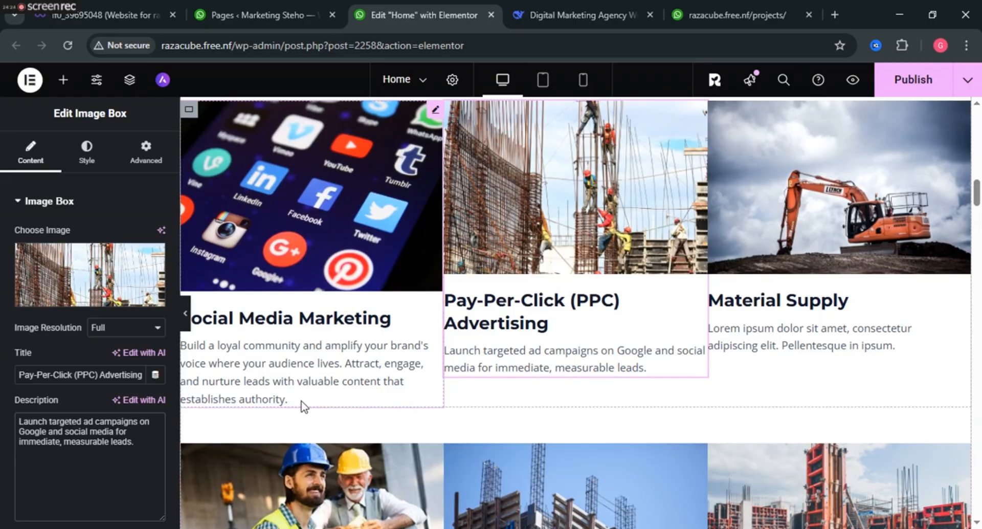
pyautogui.click(280, 401)
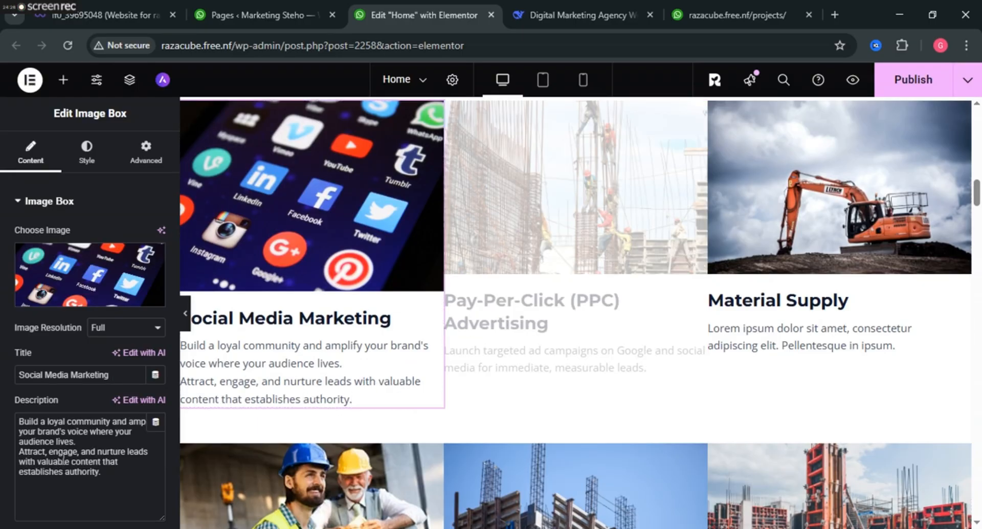
pyautogui.moveTo(101, 471); pyautogui.dragTo(21, 453)
pyautogui.press('BackSpace')
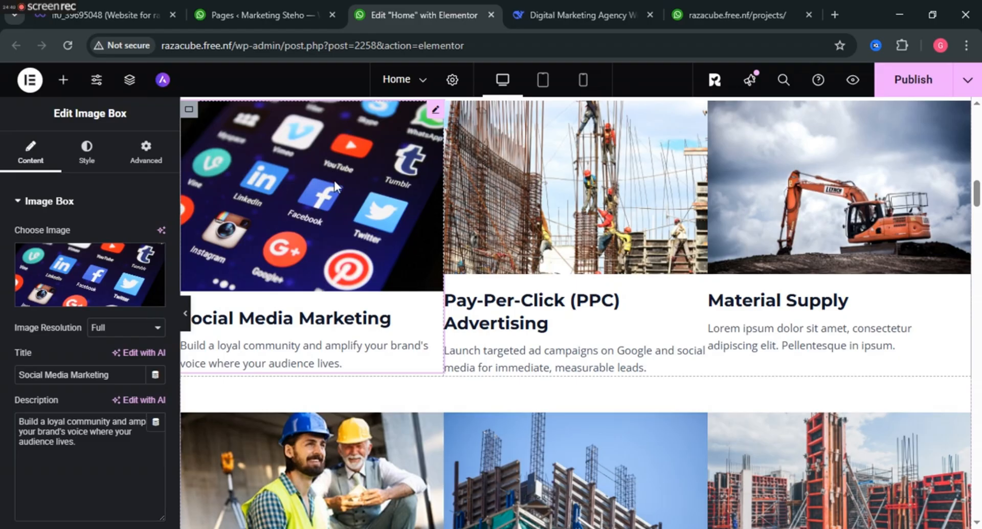
pyautogui.click(87, 150)
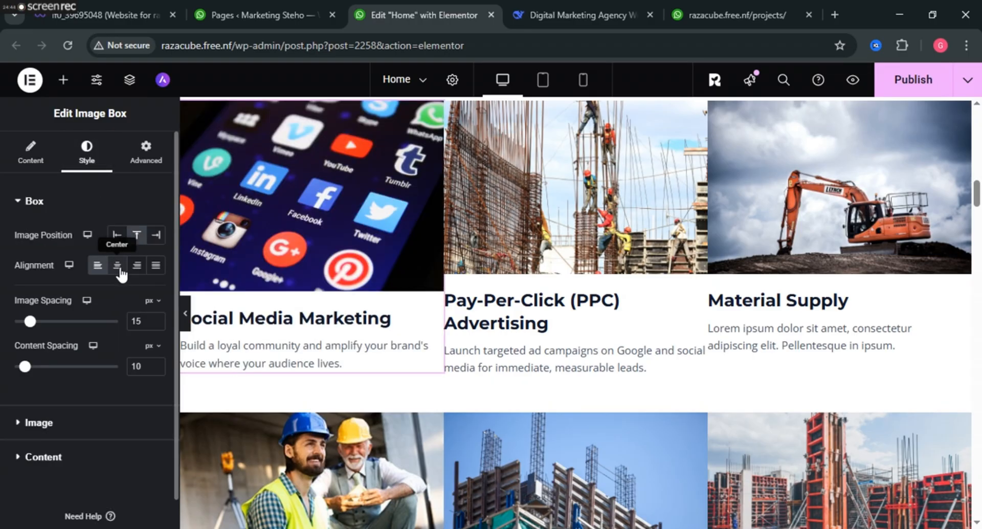
pyautogui.scroll(-1, 80, 355)
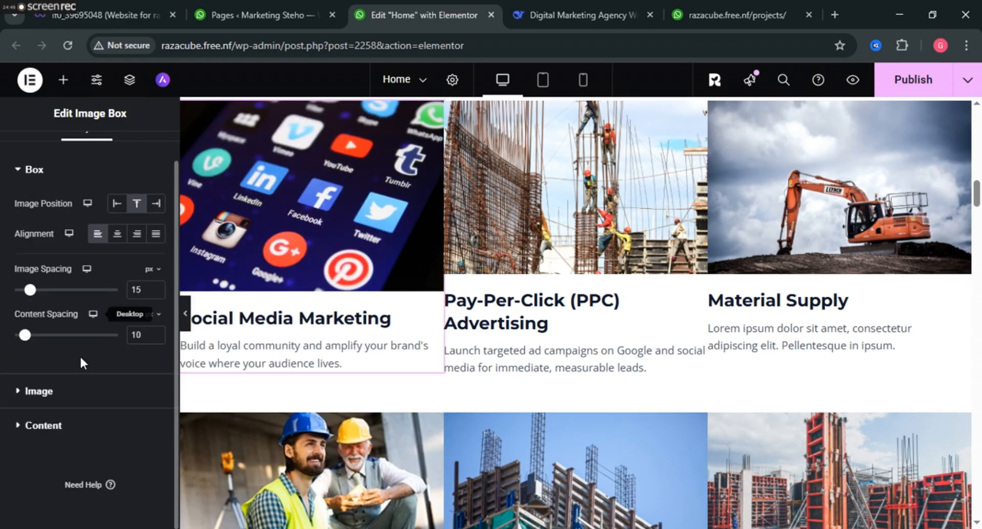
pyautogui.click(19, 391)
pyautogui.scroll(-2, 26, 329)
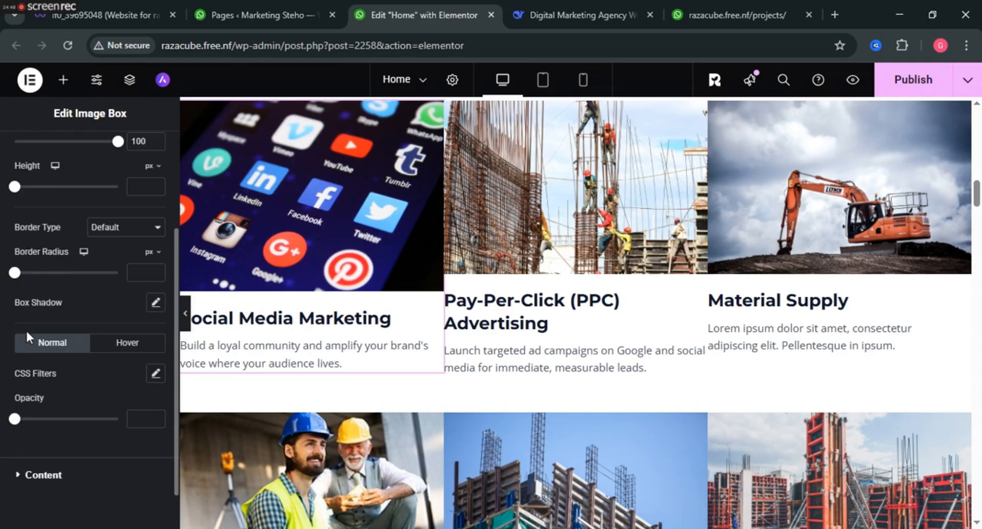
pyautogui.scroll(-1, 33, 364)
pyautogui.scroll(4, 79, 274)
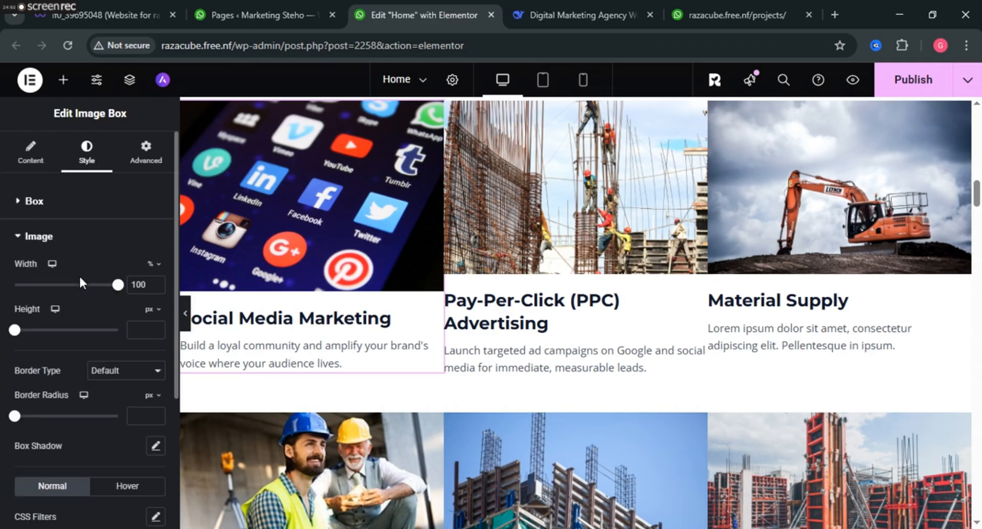
# Try a linked margin of 13 px and 130 px around the Social Media Marketing box, and clear it again
pyautogui.click(150, 152)
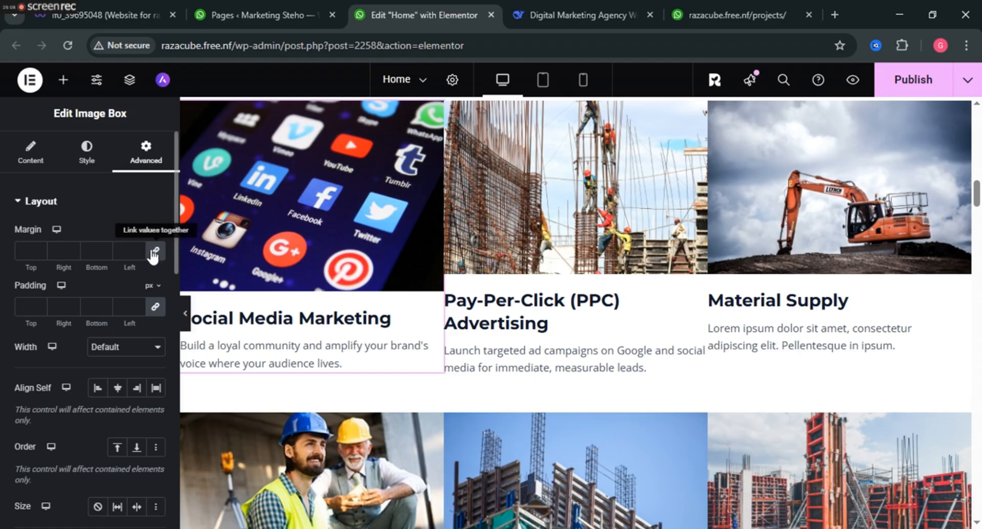
pyautogui.click(32, 252)
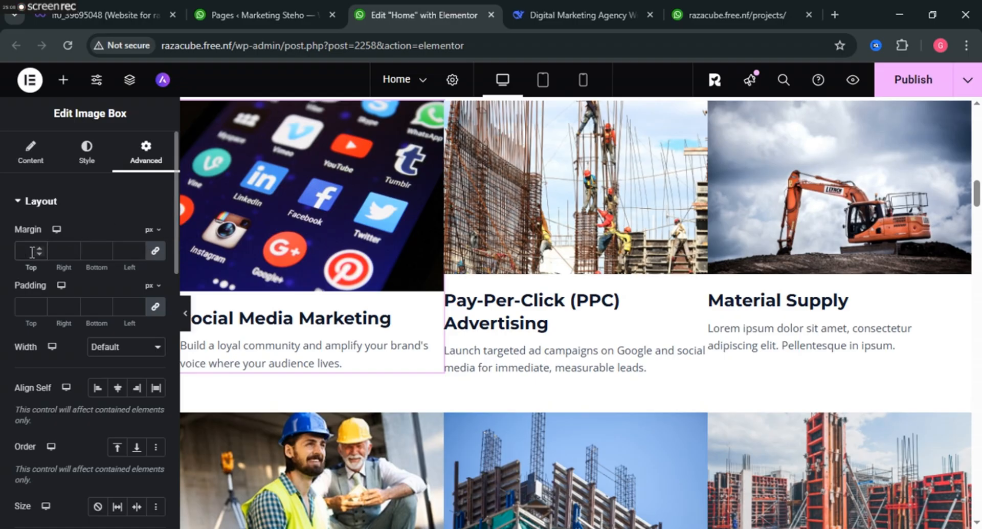
pyautogui.write('13')
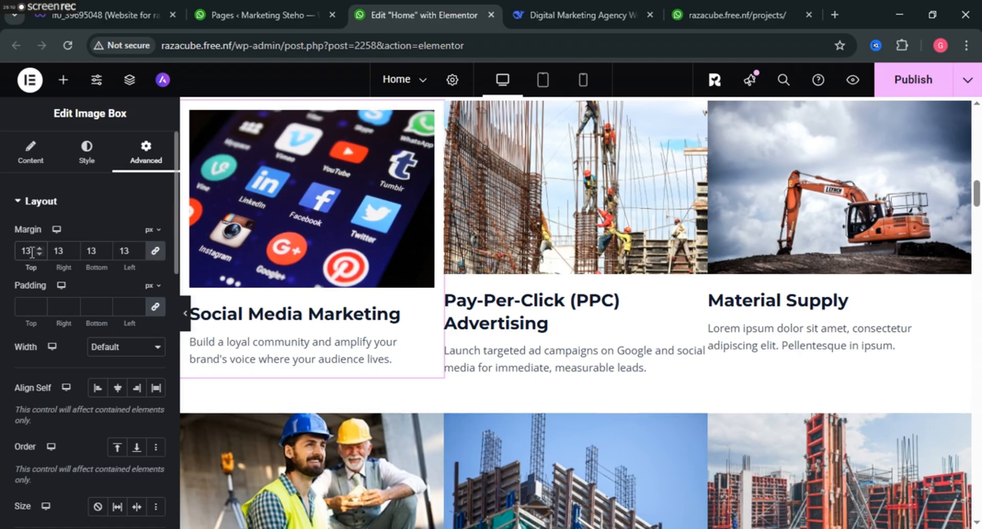
pyautogui.write('0')
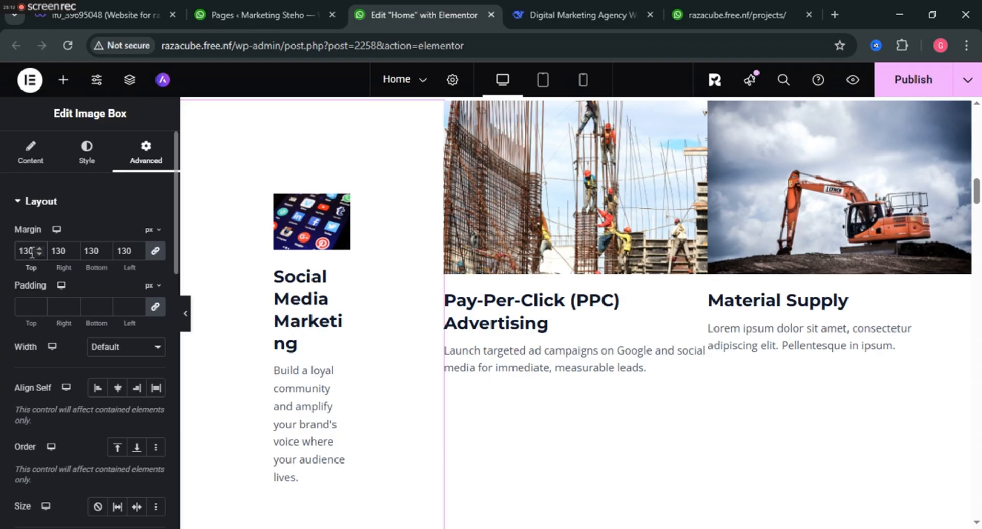
pyautogui.press('BackSpace')
pyautogui.press('BackSpace')
pyautogui.press('BackSpace')
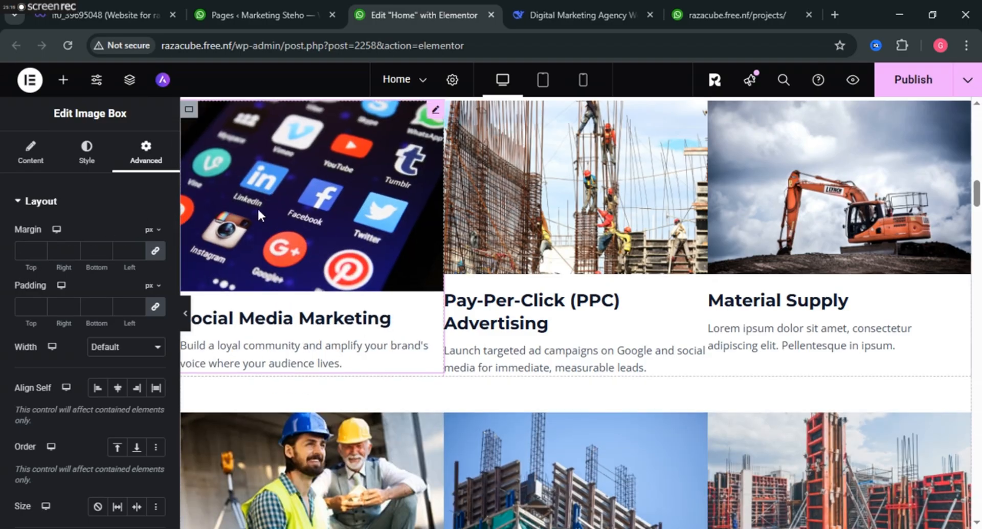
# Try a linked padding of 10 px around the Social Media Marketing box and clear it again
pyautogui.click(26, 308)
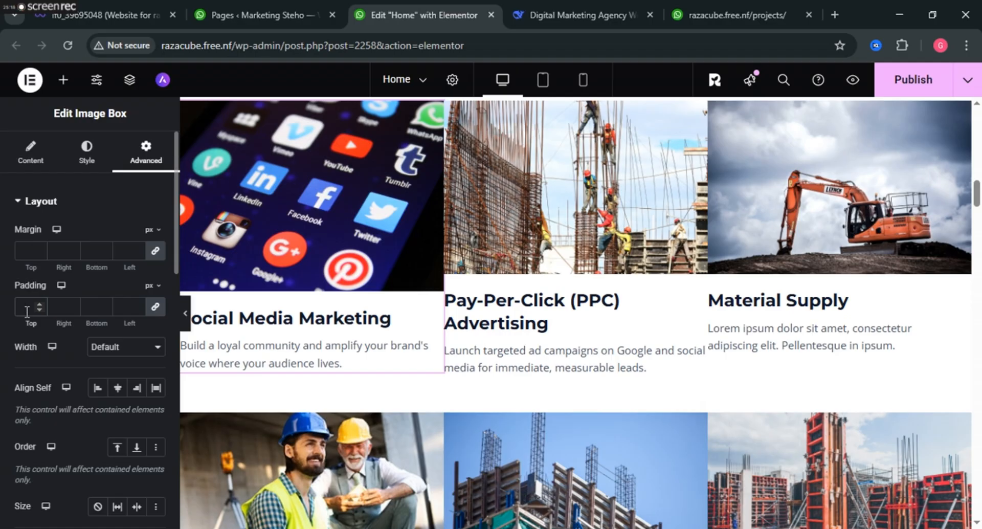
pyautogui.write('10')
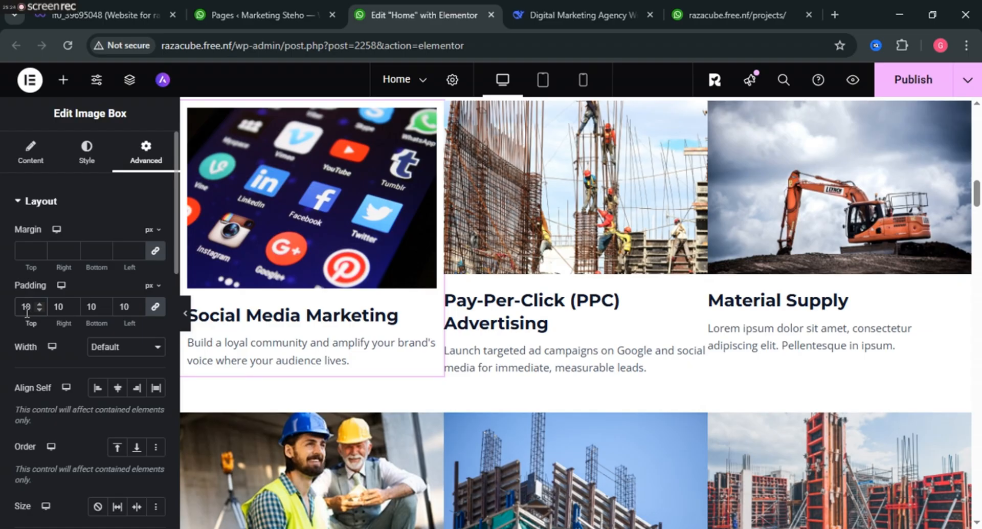
pyautogui.press('BackSpace')
pyautogui.press('BackSpace')
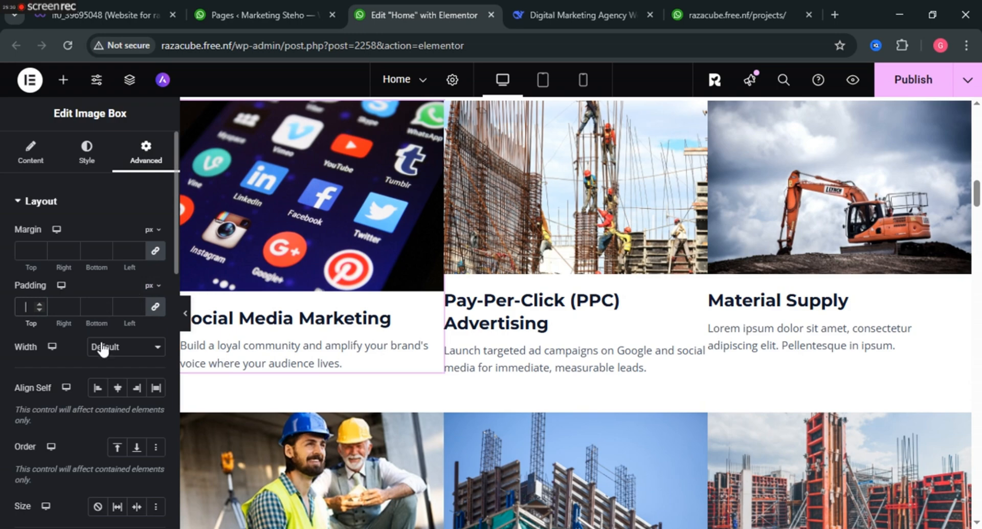
pyautogui.scroll(-8, 100, 386)
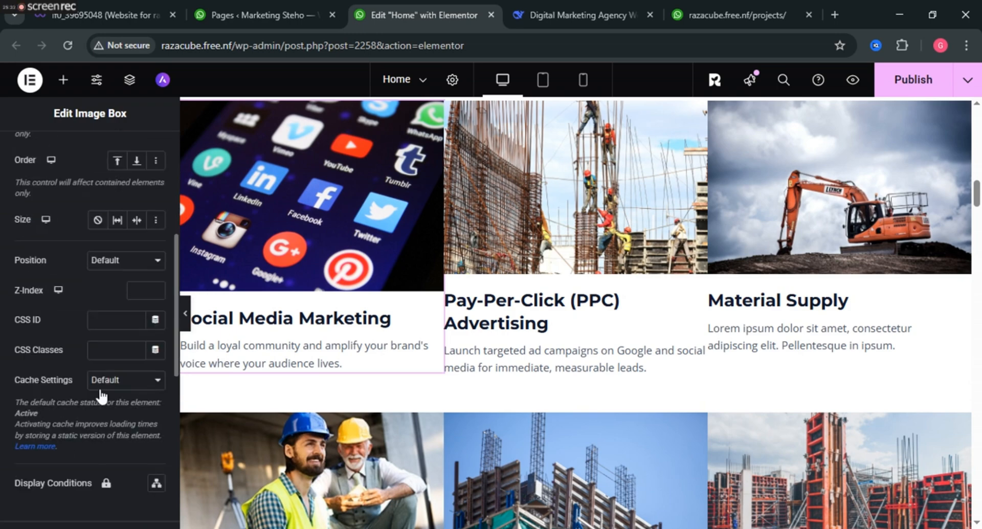
pyautogui.scroll(-3, 101, 397)
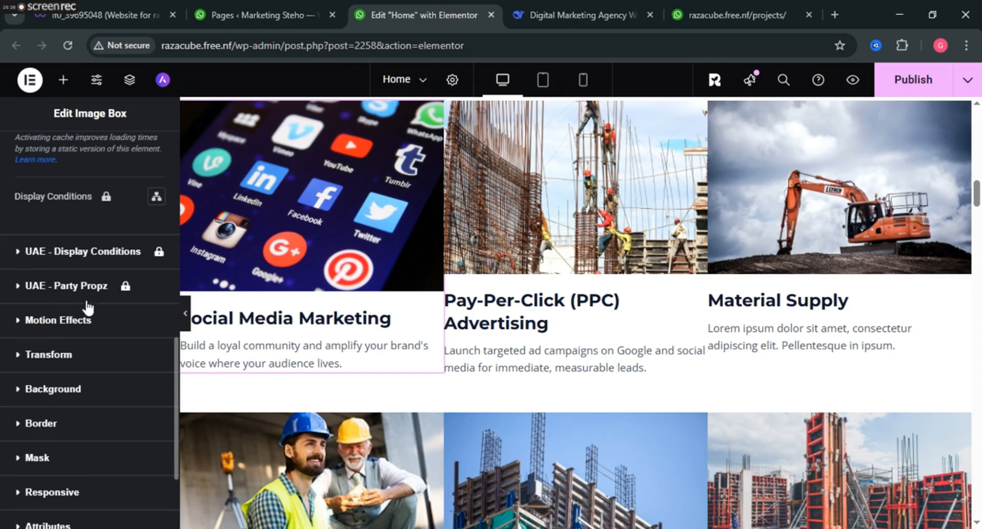
pyautogui.click(21, 322)
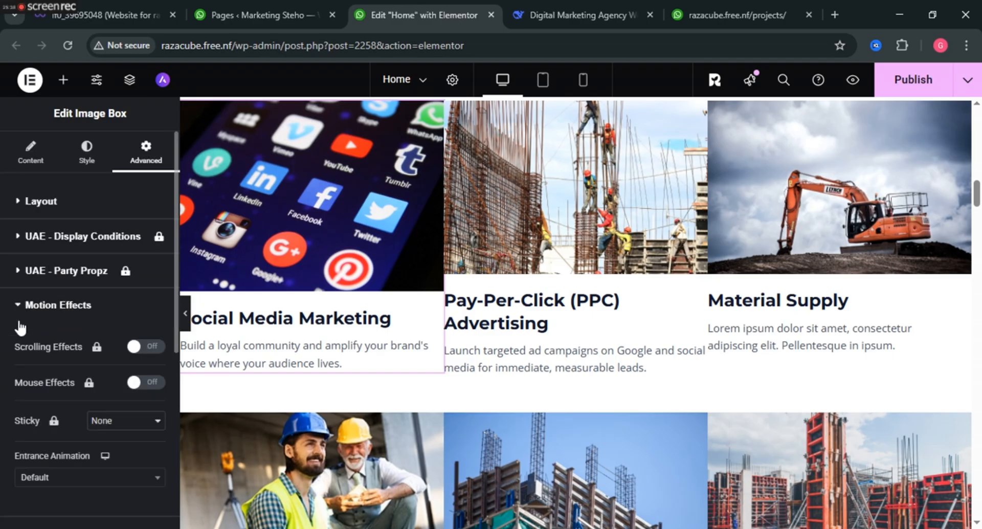
pyautogui.scroll(-1, 44, 342)
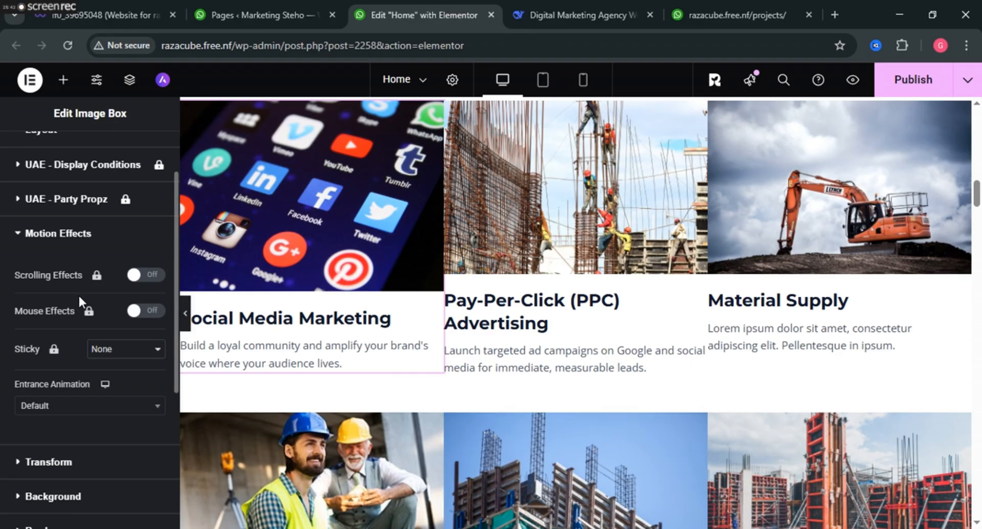
pyautogui.scroll(-3, 45, 338)
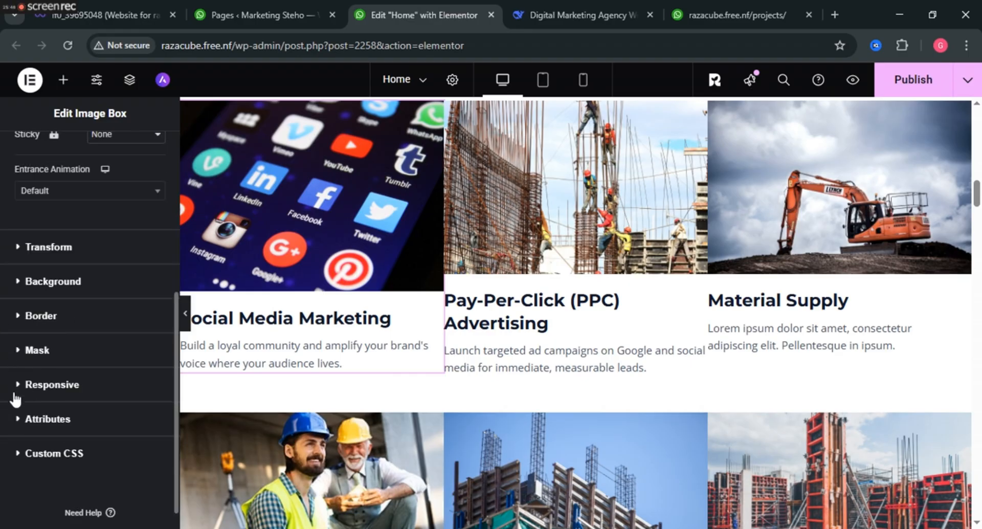
# Try a classic dark red background, #270303, on the Social Media Marketing box and reset the color
pyautogui.click(19, 286)
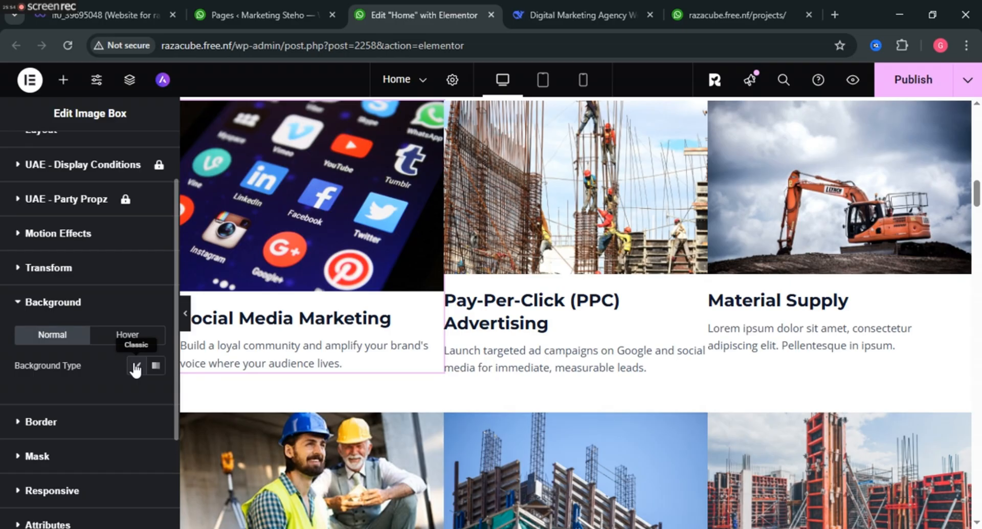
pyautogui.click(136, 366)
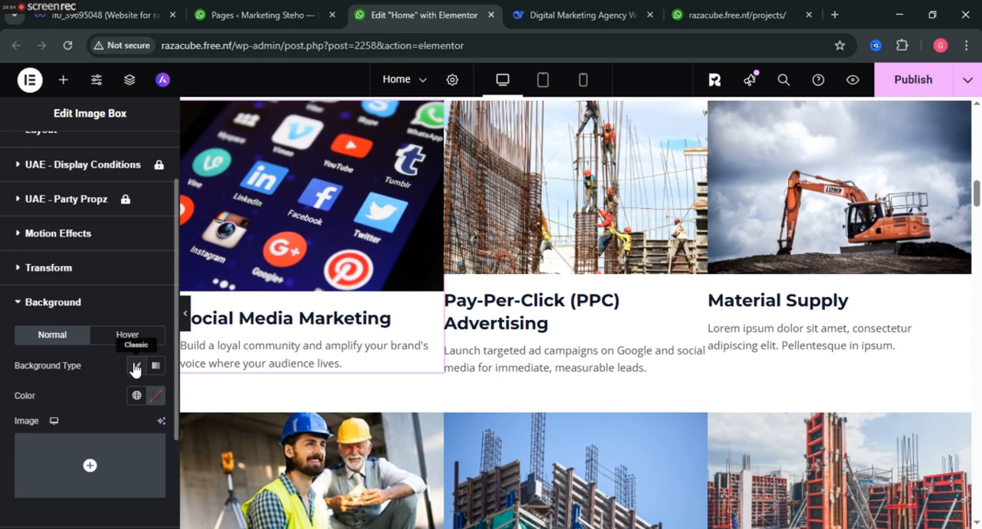
pyautogui.click(155, 397)
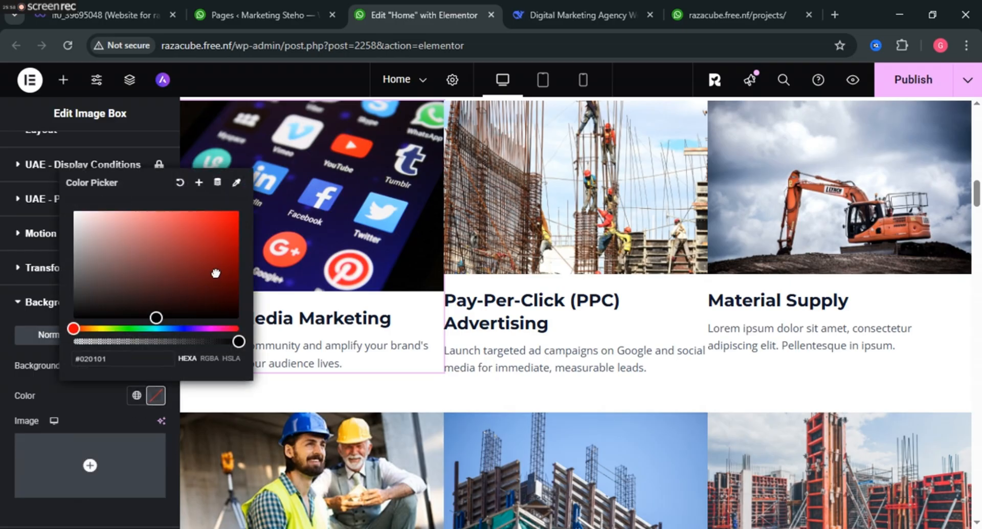
pyautogui.click(230, 254)
pyautogui.click(227, 301)
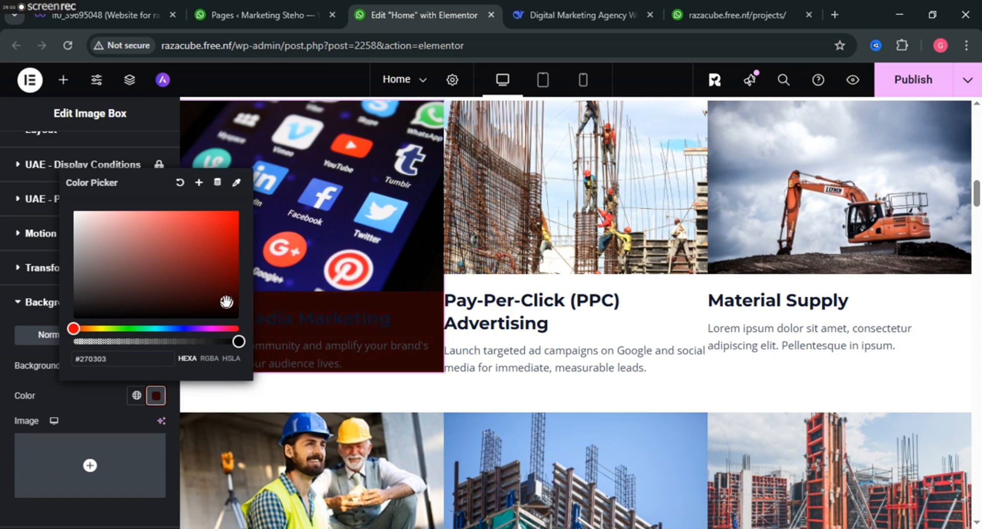
pyautogui.click(179, 184)
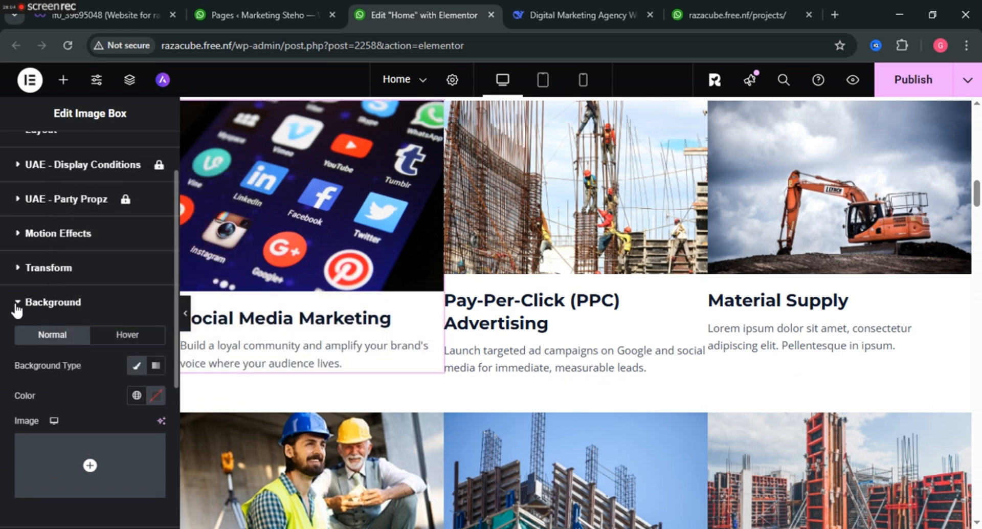
pyautogui.click(17, 305)
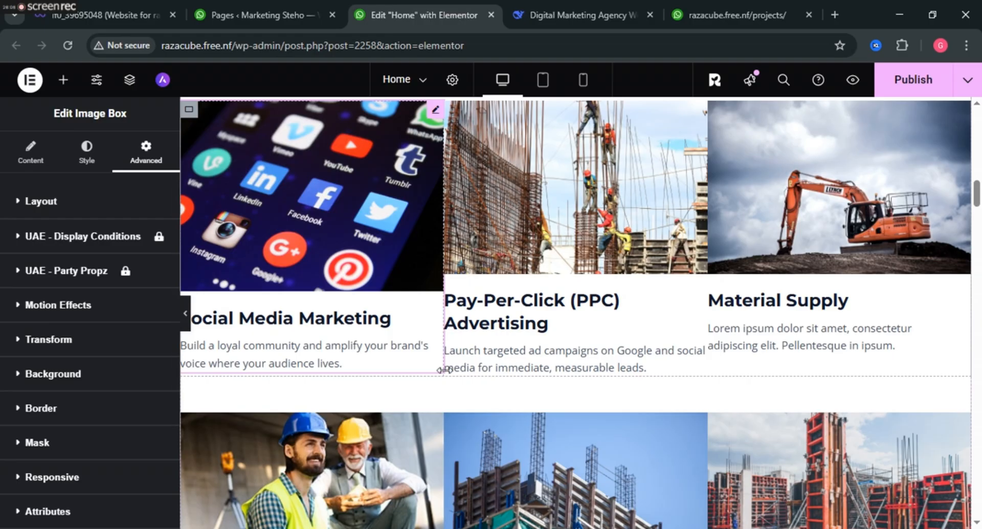
# Search the stock images for "google ads" to replace the Pay-Per-Click (PPC) Advertising box's image
pyautogui.scroll(-1, 819, 307)
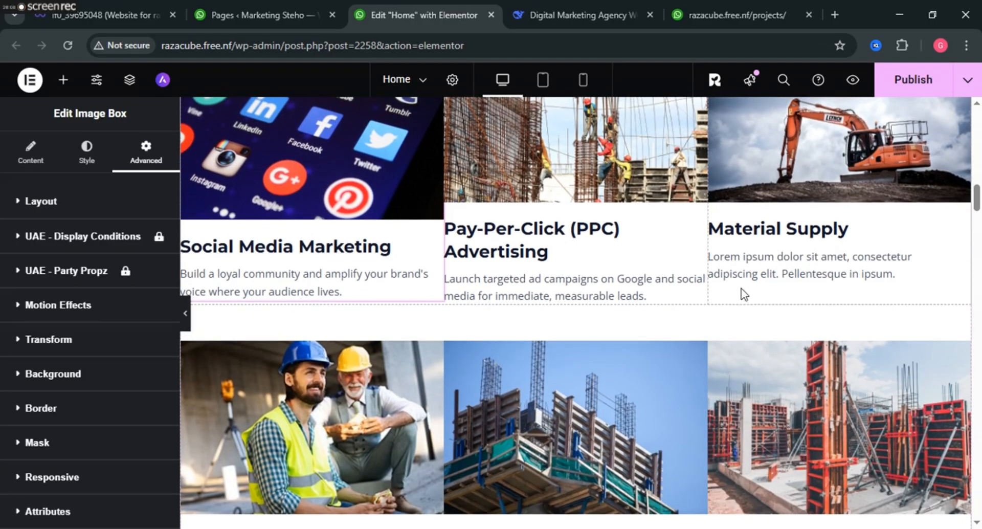
pyautogui.scroll(1, 789, 252)
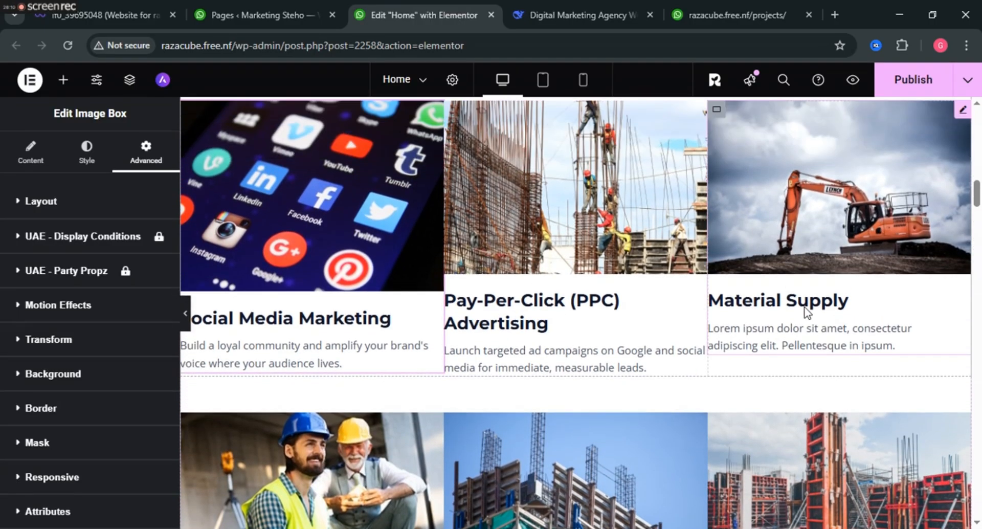
pyautogui.click(532, 189)
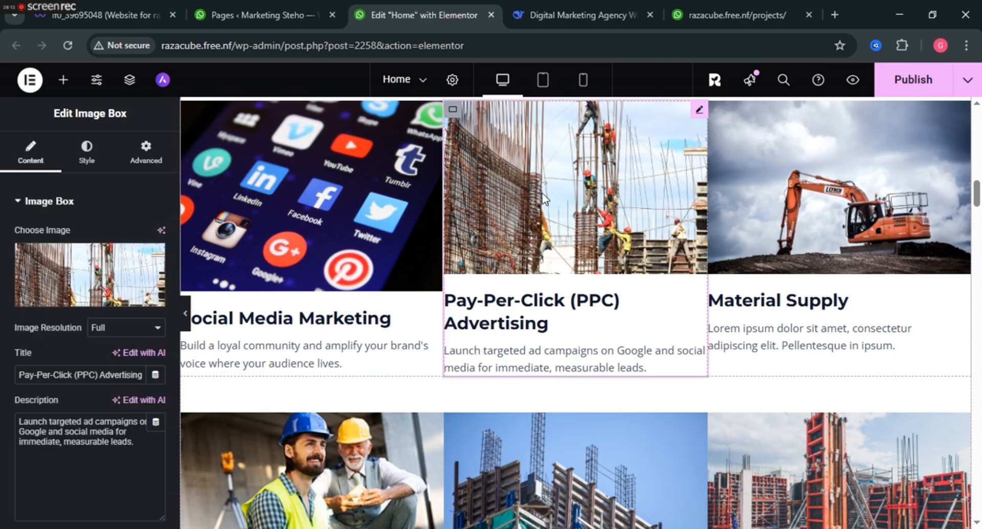
pyautogui.click(81, 299)
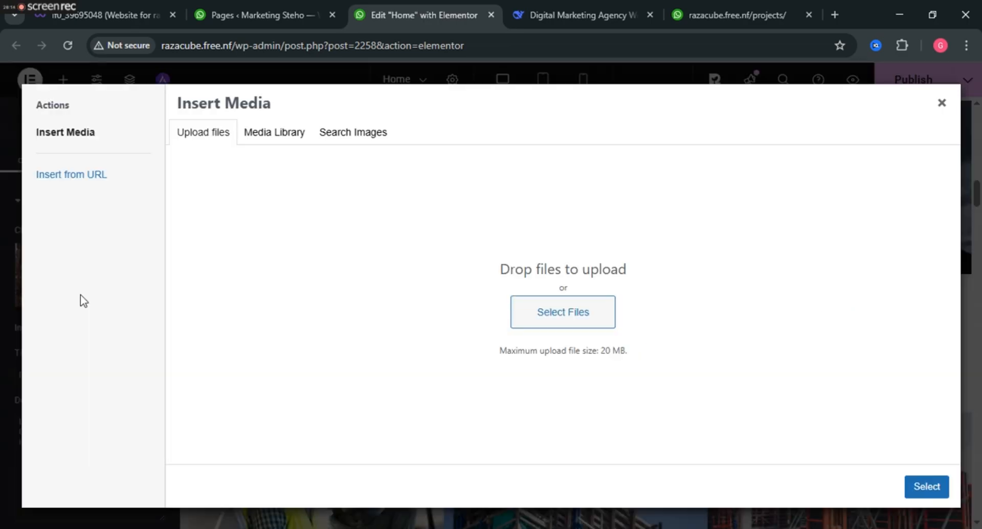
pyautogui.click(341, 132)
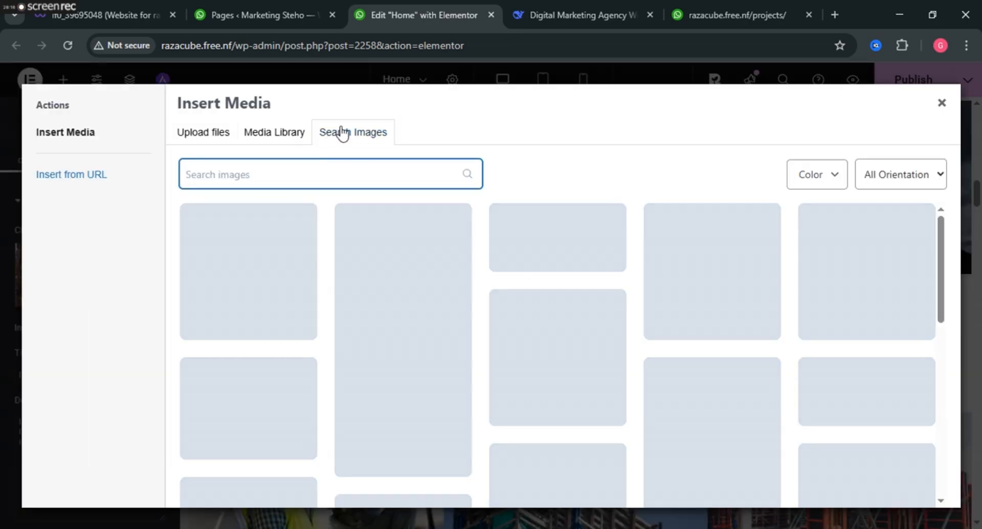
pyautogui.write('g')
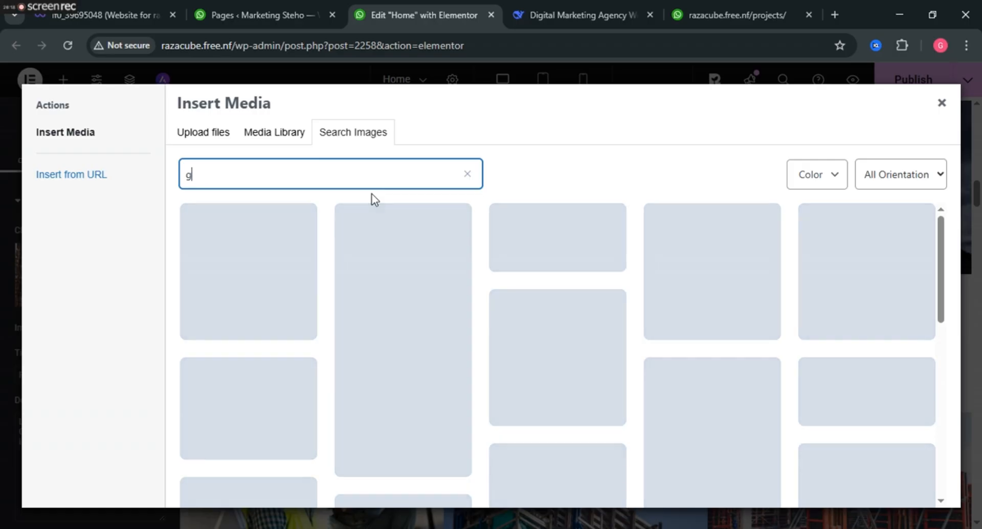
pyautogui.write('oogle ads')
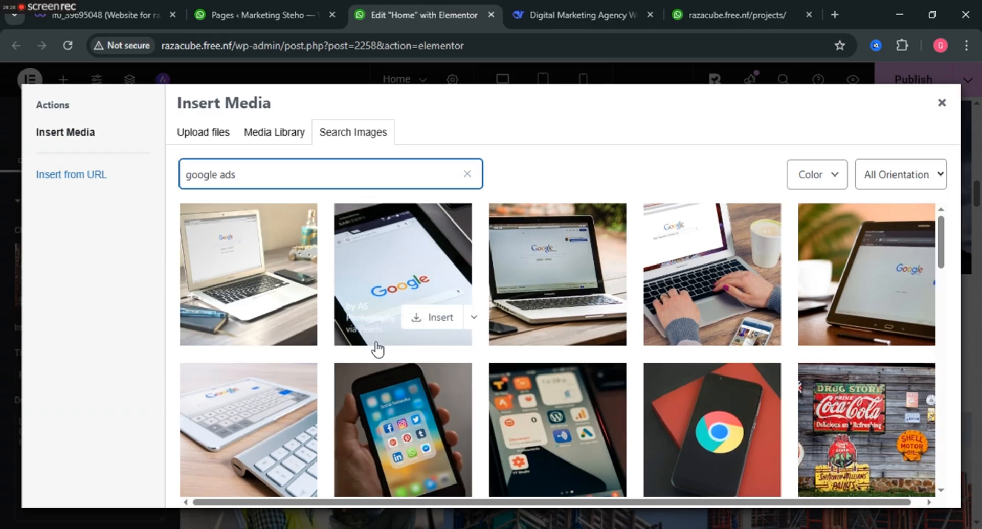
# Look through the "google ads" stock images and preview the tablet showing the Google search page
pyautogui.scroll(-4, 383, 340)
pyautogui.scroll(-10, 396, 331)
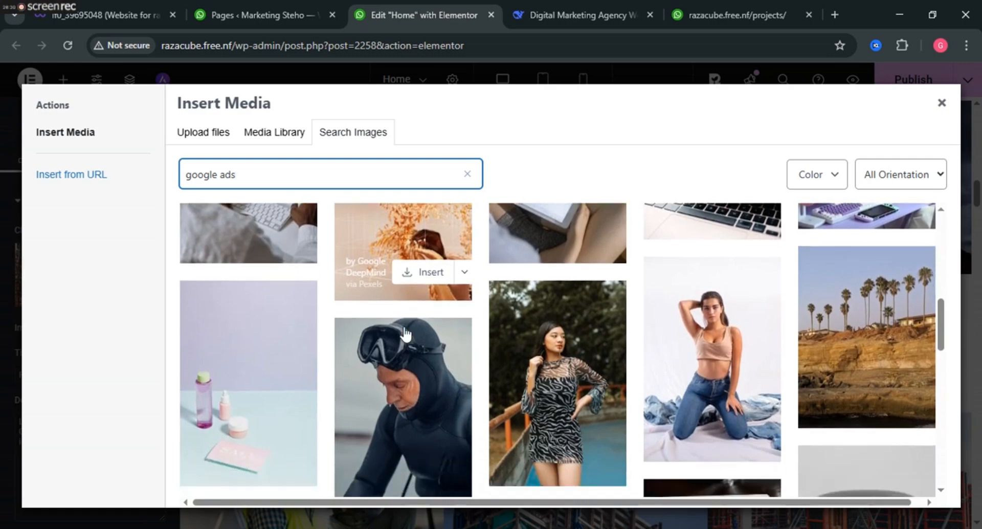
pyautogui.scroll(-2, 405, 333)
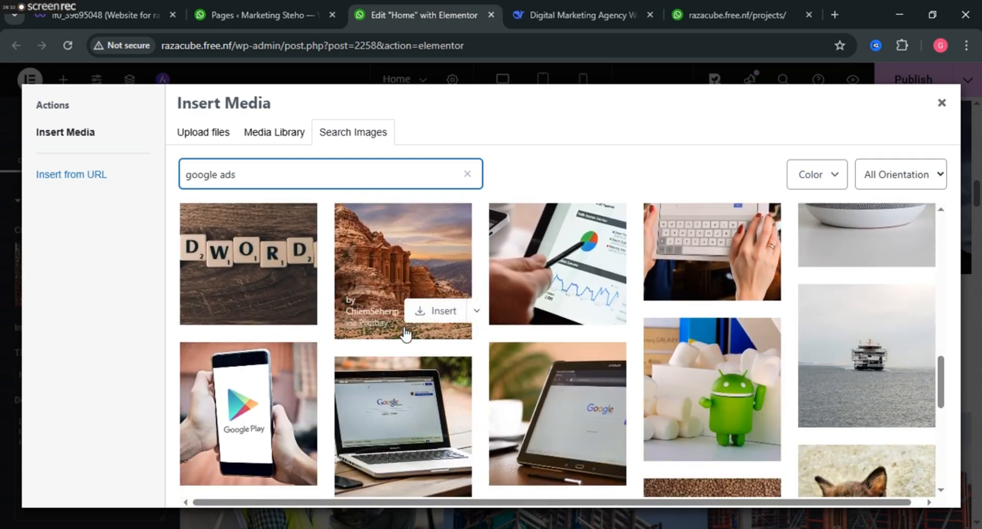
pyautogui.scroll(15, 406, 333)
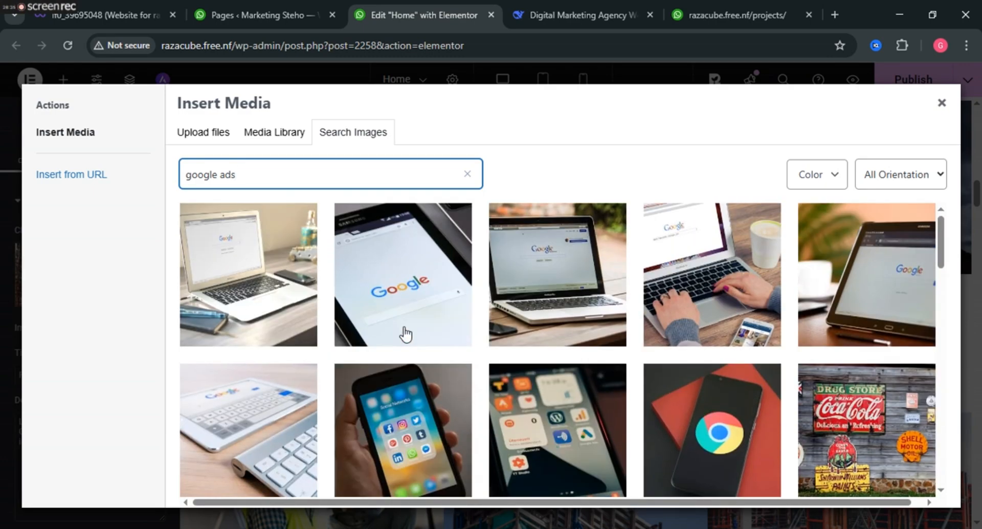
pyautogui.moveTo(418, 307)
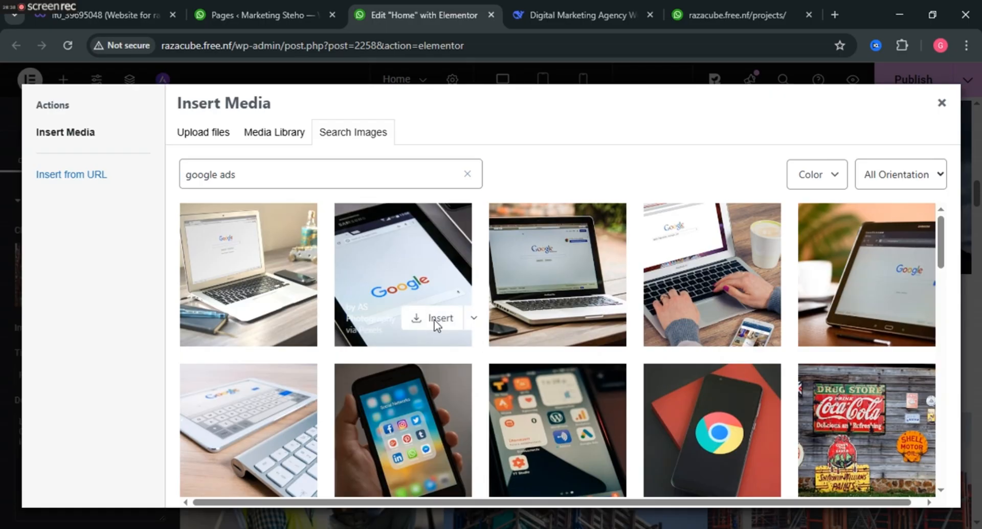
pyautogui.click(434, 320)
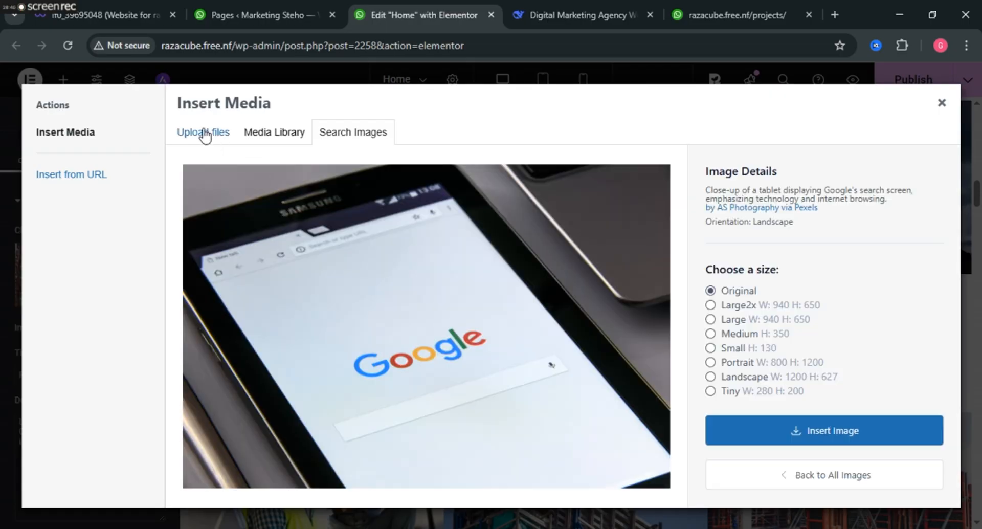
# Switch the image source to file upload and search Google Images for "google ads" in a new browser tab
pyautogui.click(204, 134)
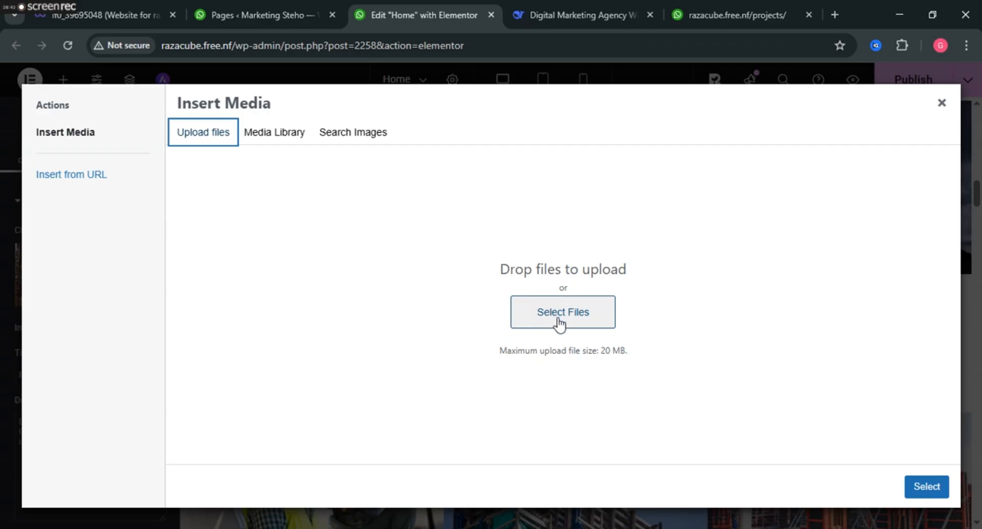
pyautogui.click(836, 14)
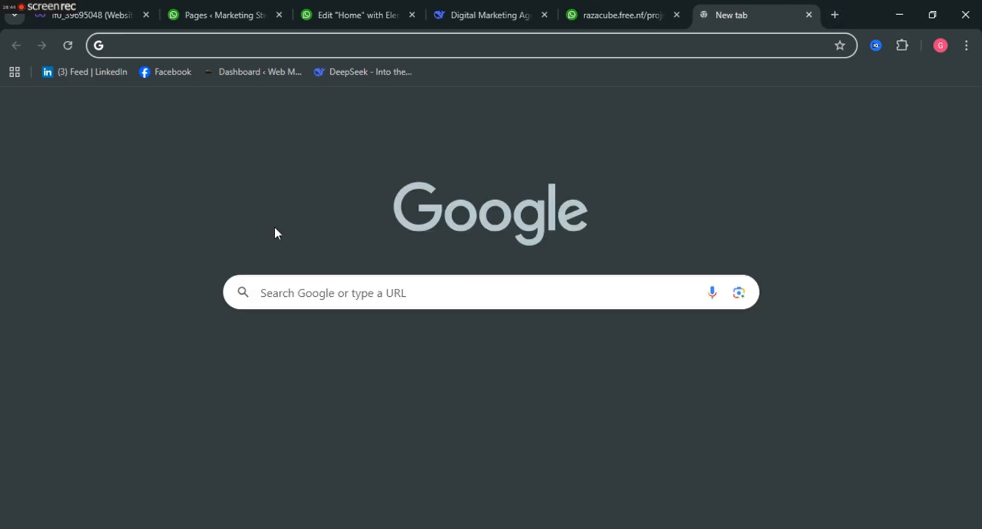
pyautogui.click(353, 289)
pyautogui.write('google ads')
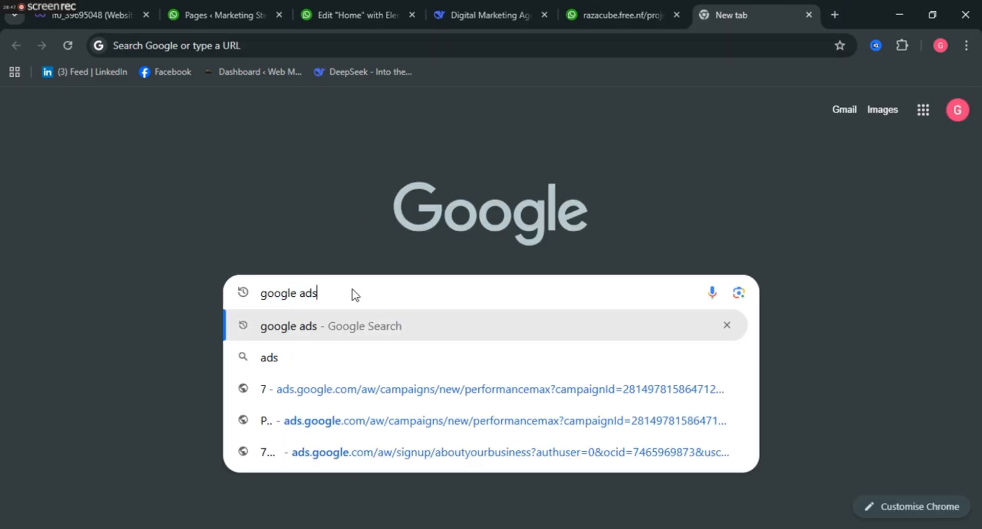
pyautogui.press('Return')
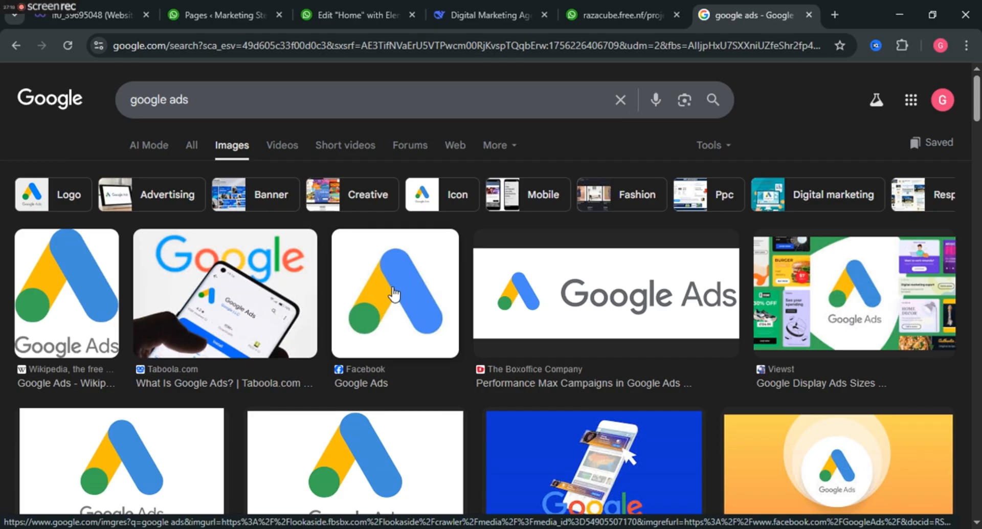
# Save the Logos-world Google Ads logo to the Desktop as the PNG file images and close its preview
pyautogui.scroll(-3, 392, 293)
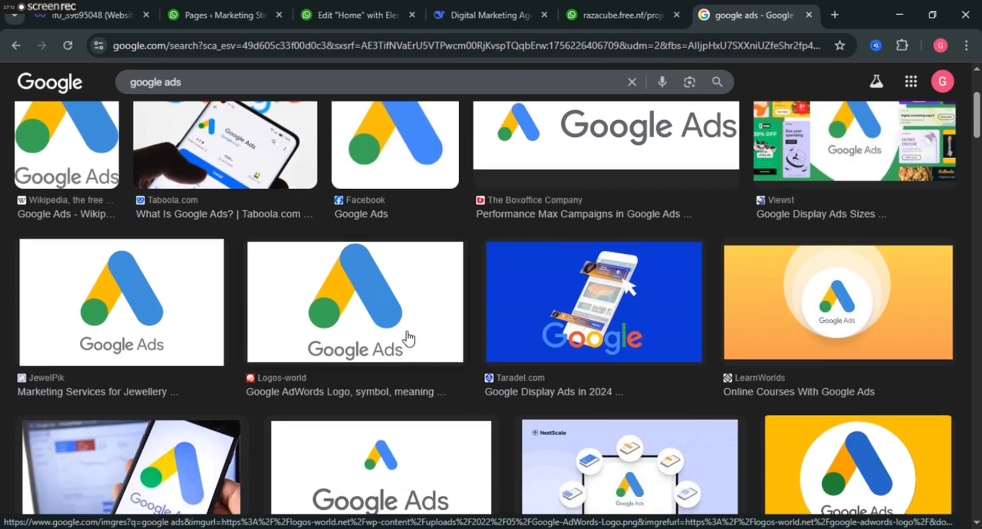
pyautogui.scroll(-2, 407, 337)
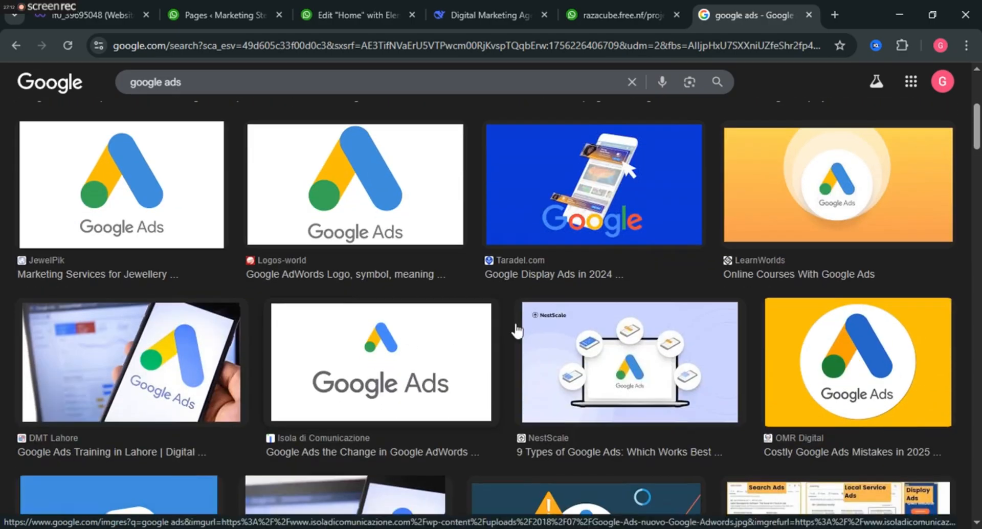
pyautogui.click(341, 205)
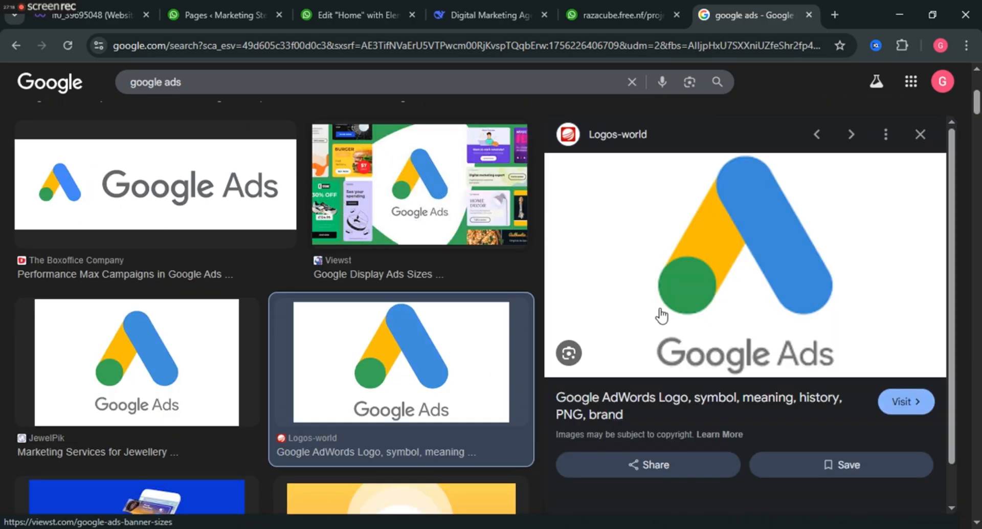
pyautogui.rightClick(719, 231)
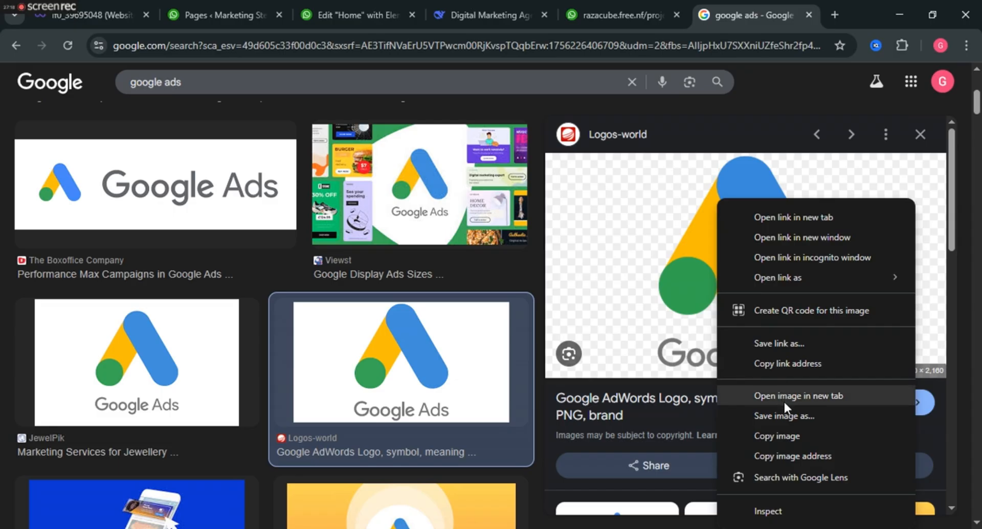
pyautogui.click(773, 415)
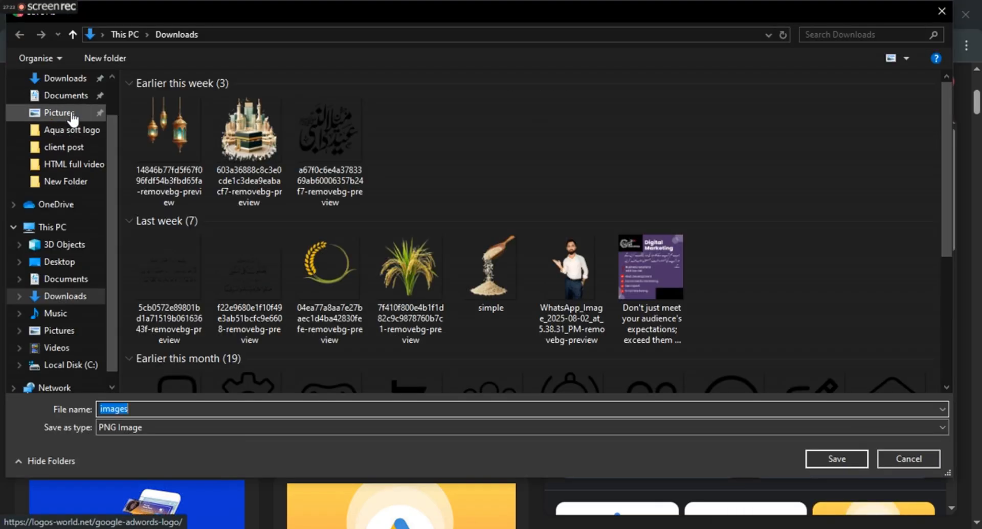
pyautogui.scroll(2, 73, 118)
pyautogui.click(59, 106)
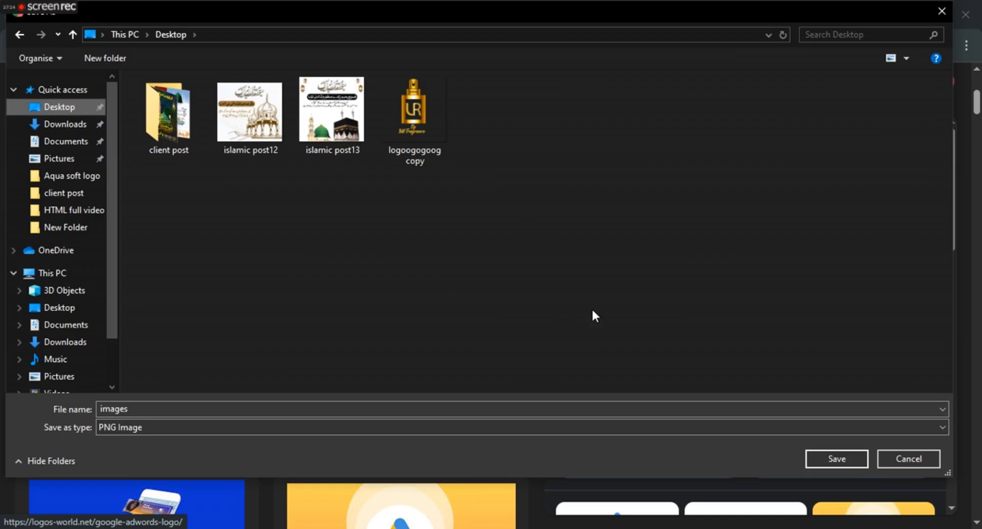
pyautogui.click(843, 458)
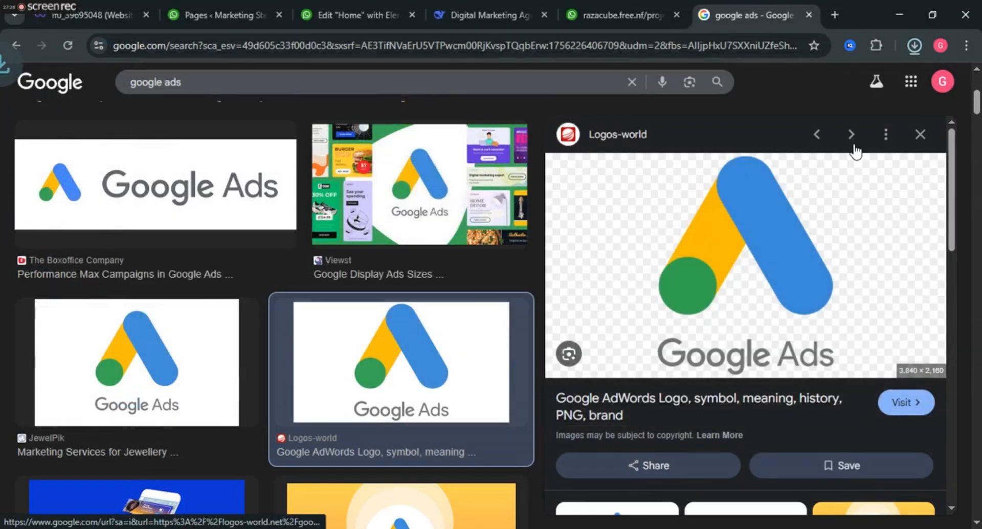
pyautogui.click(921, 137)
# Upload the images file from the Desktop in the Home page editor and set it as the Pay-Per-Click (PPC) Advertising box's image
pyautogui.click(334, 6)
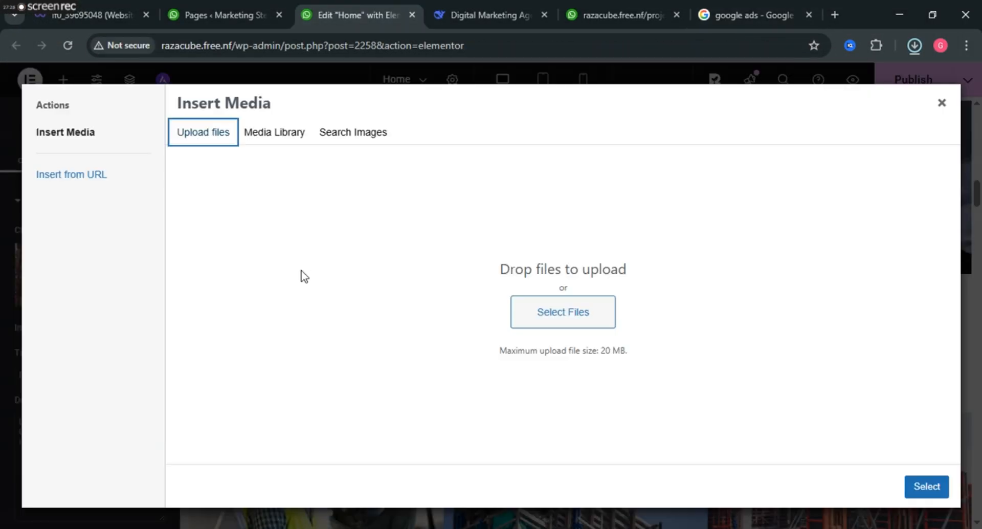
pyautogui.click(913, 46)
pyautogui.click(557, 314)
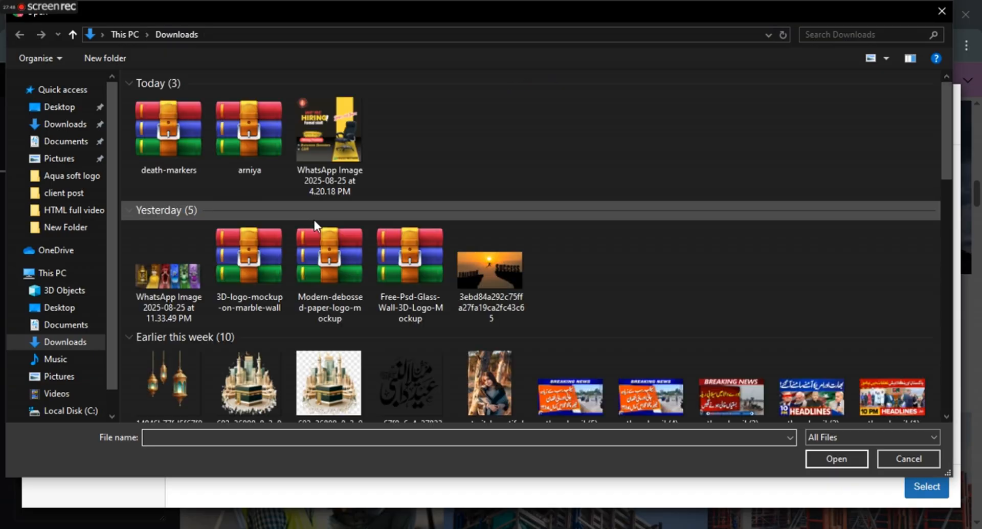
pyautogui.click(64, 107)
pyautogui.scroll(-5, 380, 189)
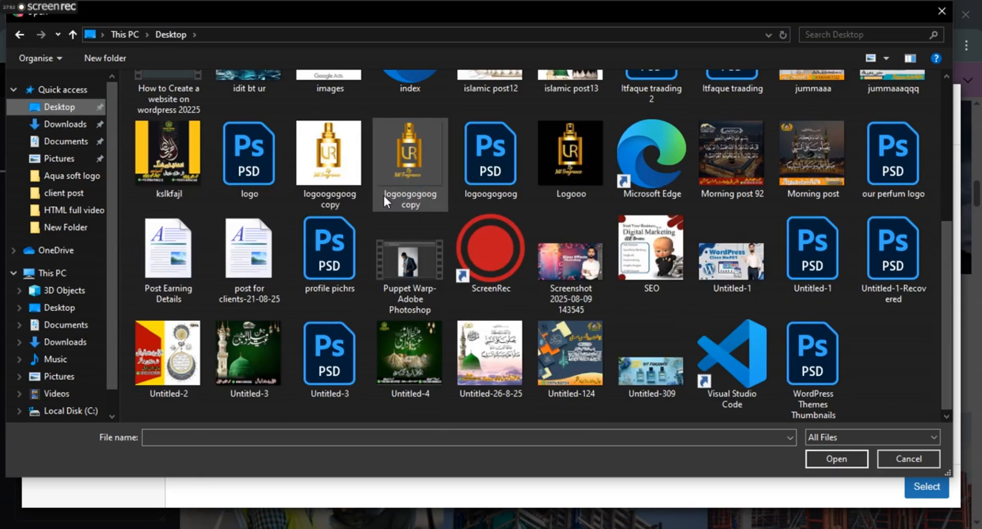
pyautogui.scroll(5, 327, 218)
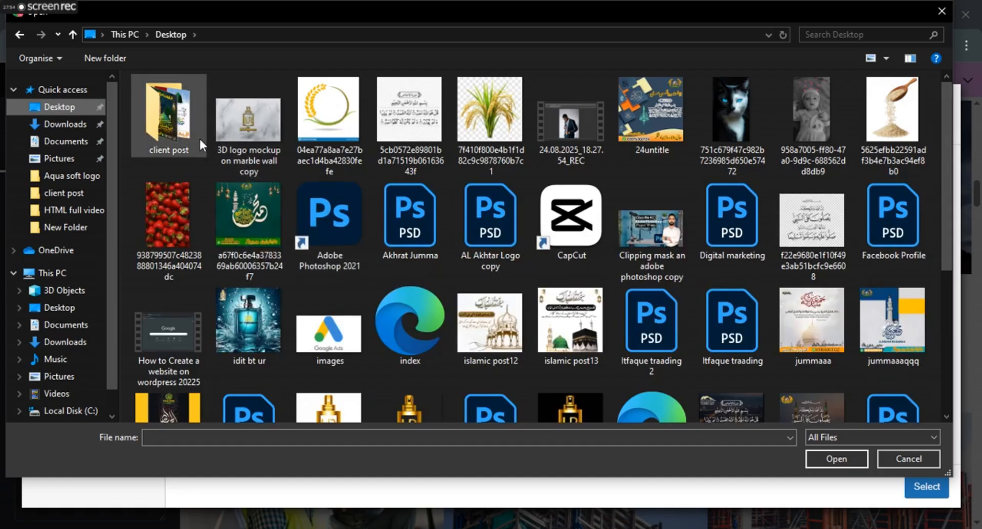
pyautogui.click(65, 124)
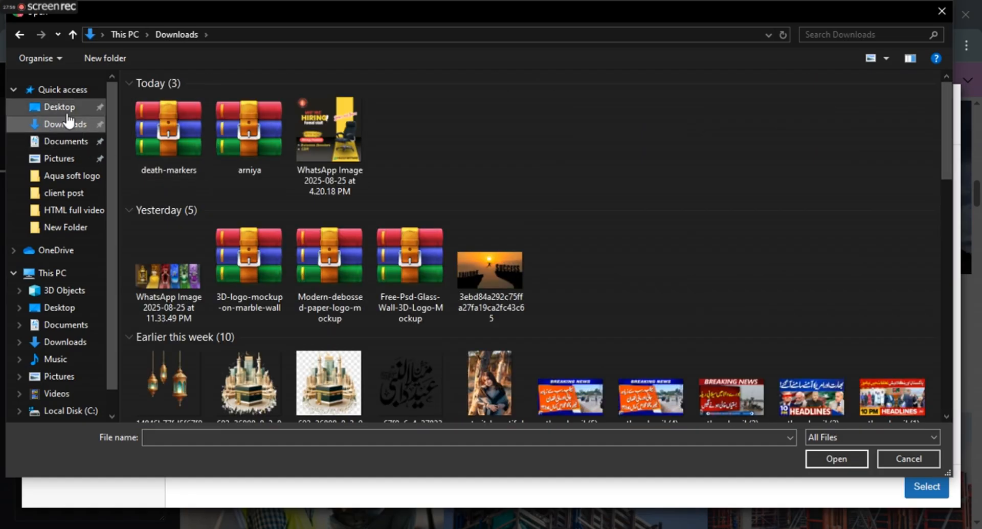
pyautogui.click(64, 108)
pyautogui.scroll(-3, 491, 215)
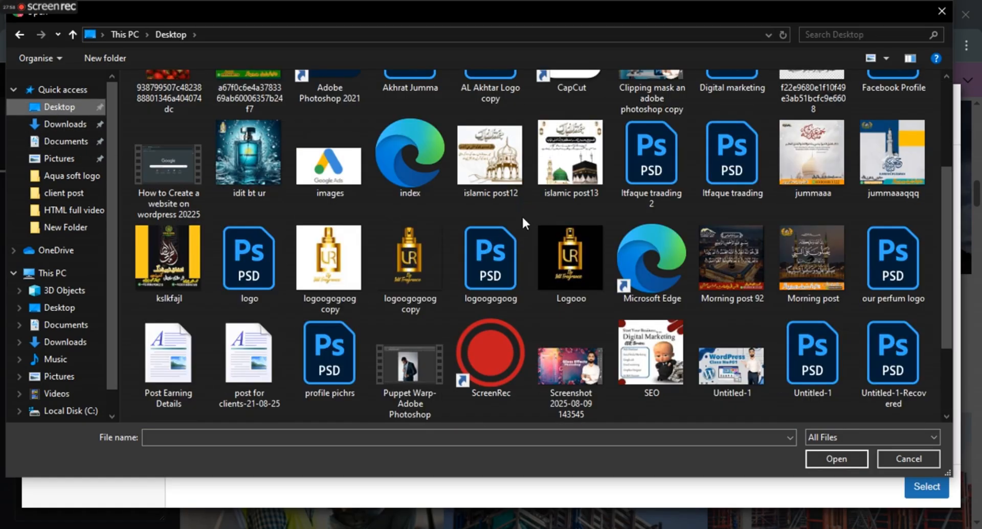
pyautogui.click(330, 158)
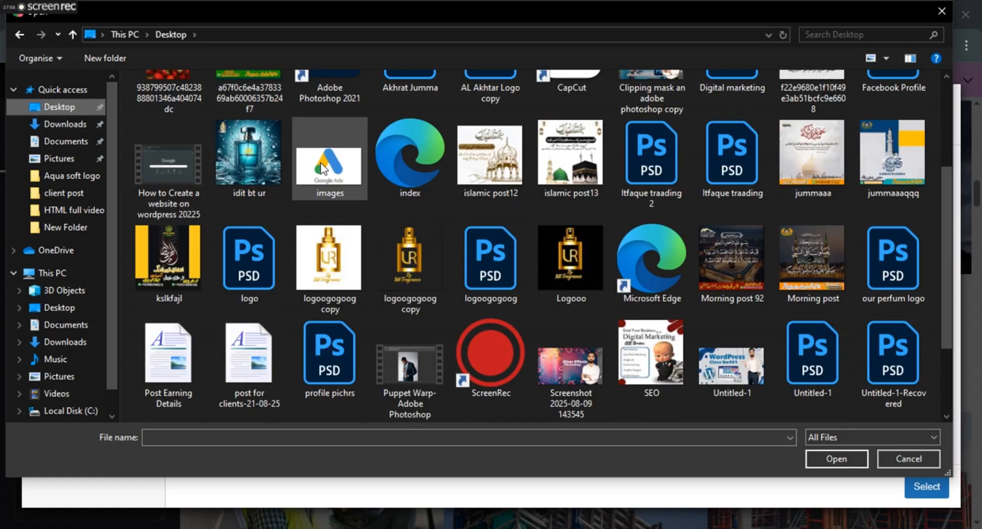
pyautogui.click(852, 457)
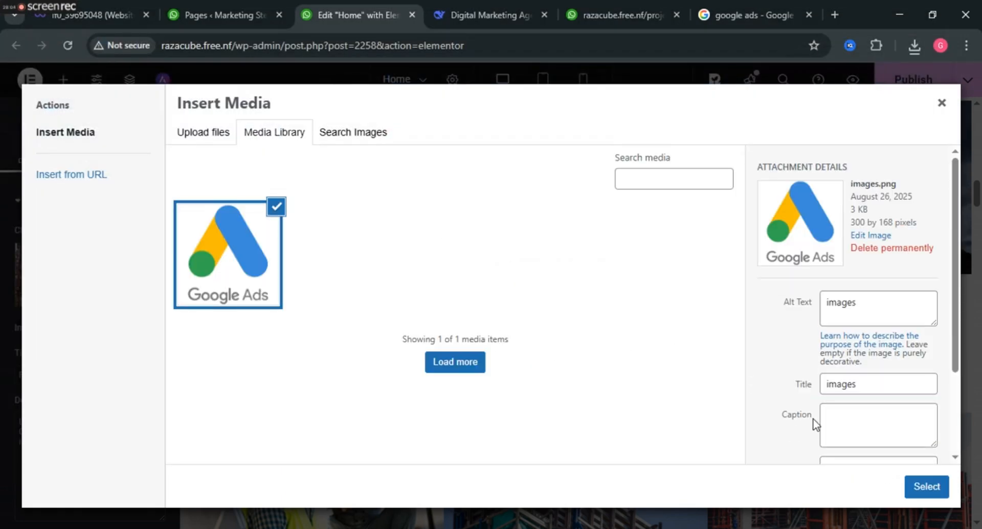
pyautogui.click(926, 487)
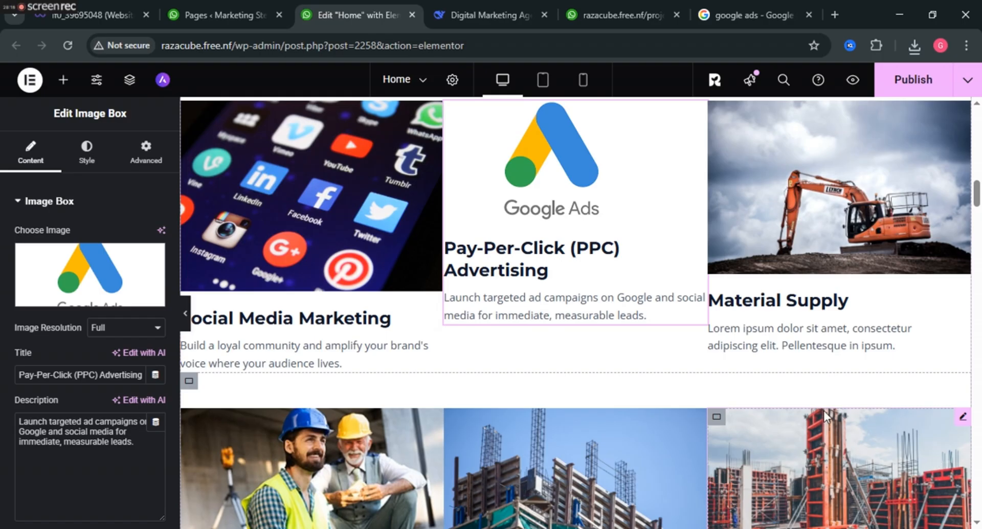
# Set the alignment of the Pay-Per-Click (PPC) Advertising and Social Media Marketing boxes to center
pyautogui.click(517, 267)
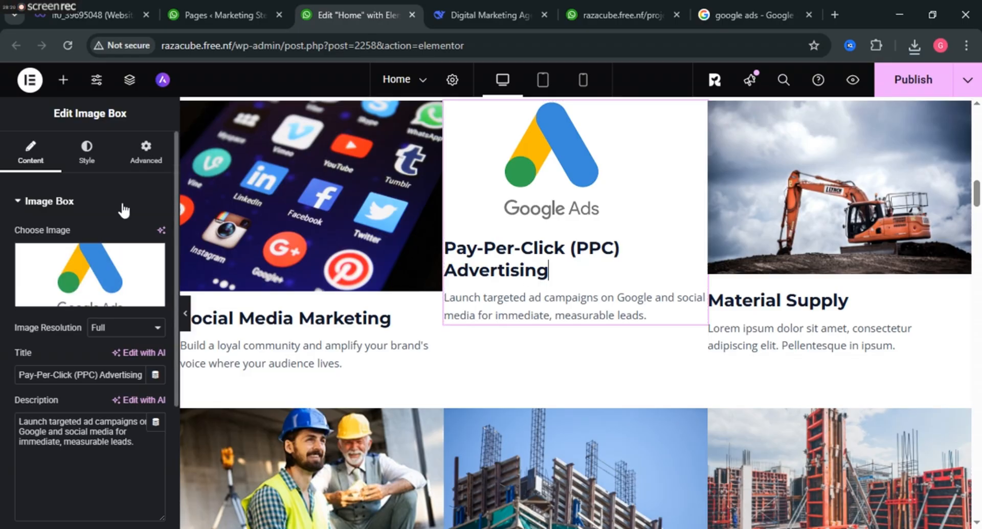
pyautogui.click(87, 149)
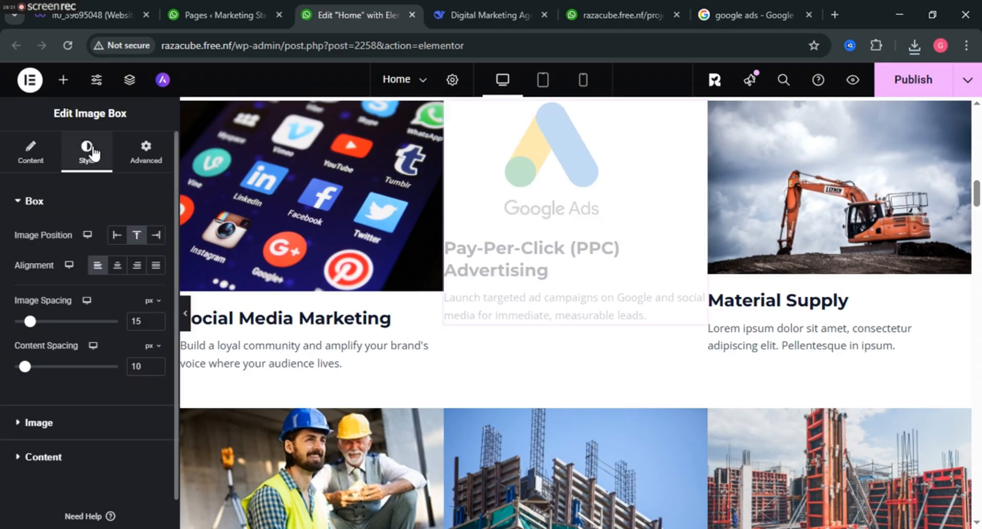
pyautogui.click(116, 268)
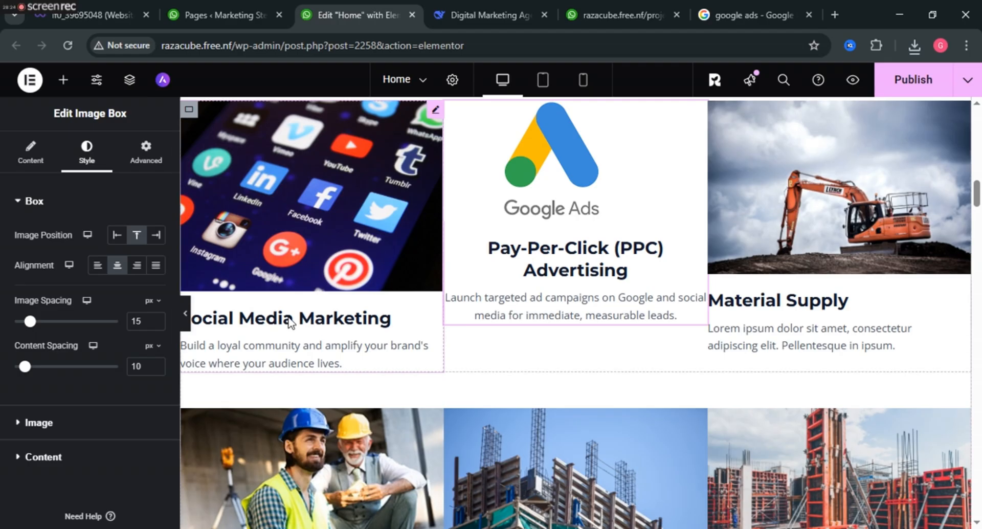
pyautogui.click(215, 320)
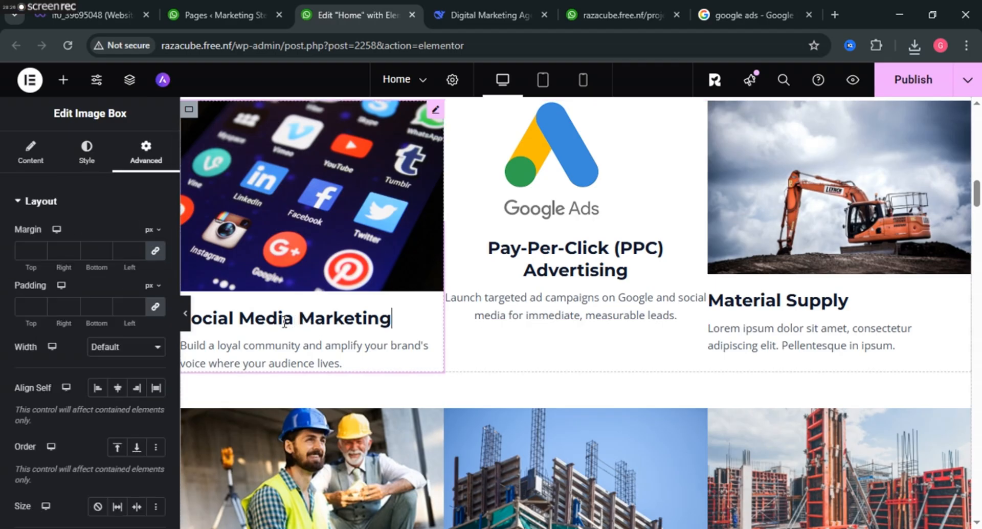
pyautogui.click(91, 153)
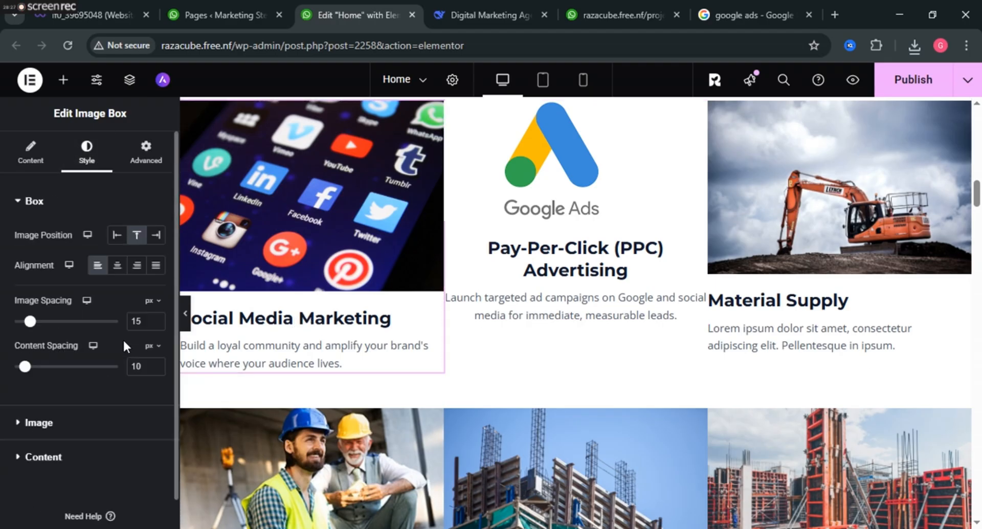
pyautogui.click(116, 265)
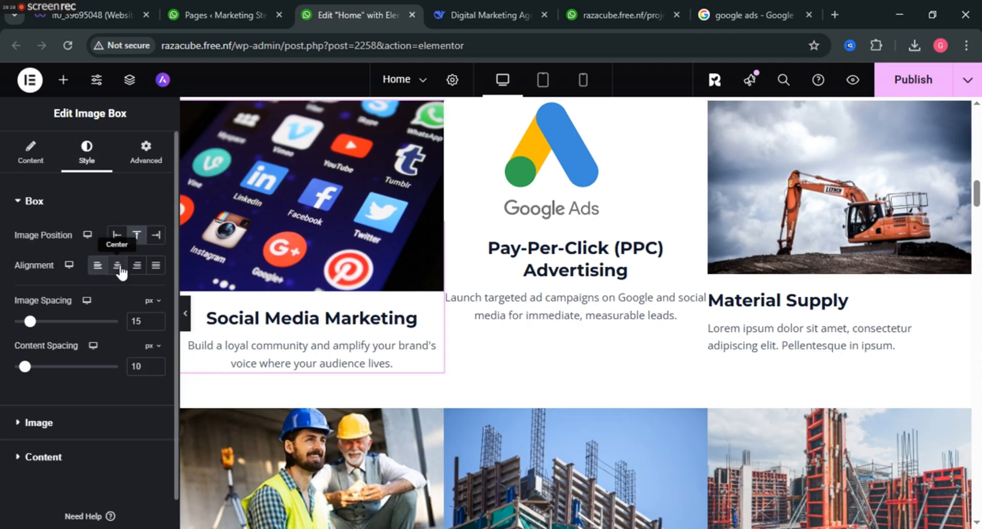
# Select the Material Supply box, switch to the DeepSeek content guide and copy the Content Strategy service heading
pyautogui.click(781, 300)
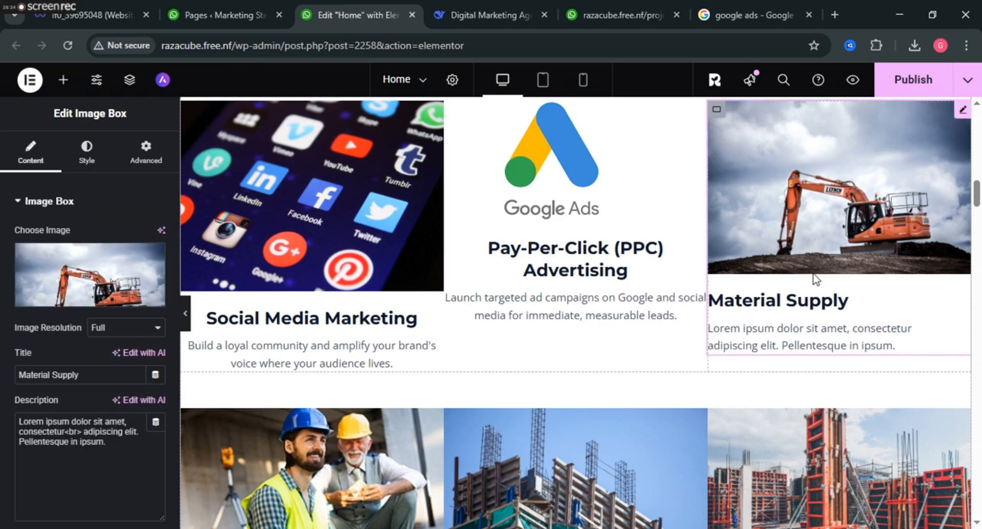
pyautogui.click(501, 3)
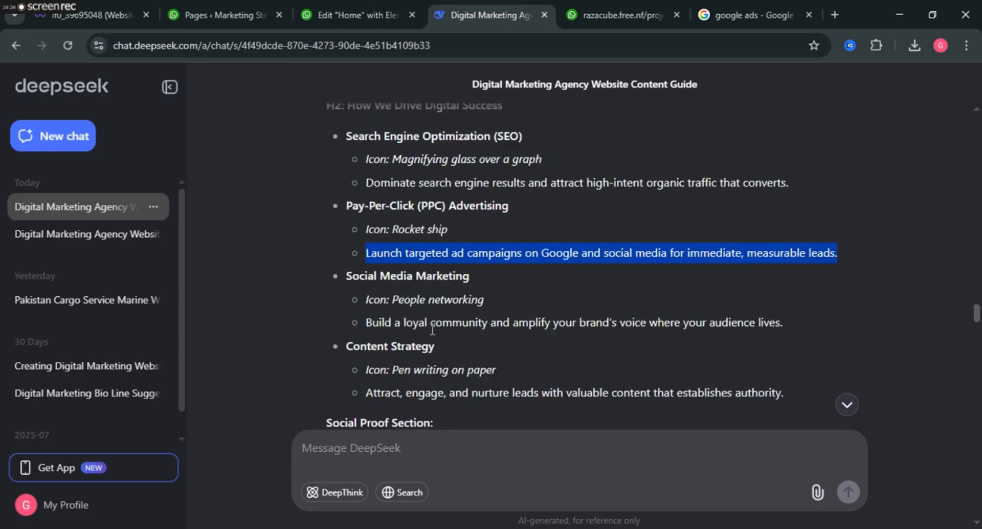
pyautogui.scroll(-3, 432, 330)
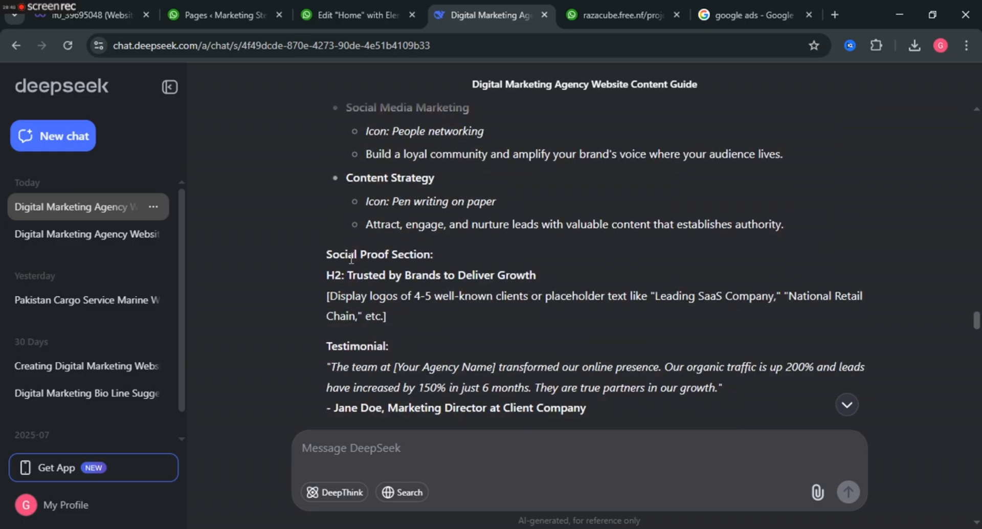
pyautogui.scroll(-1, 352, 258)
pyautogui.scroll(-1, 381, 286)
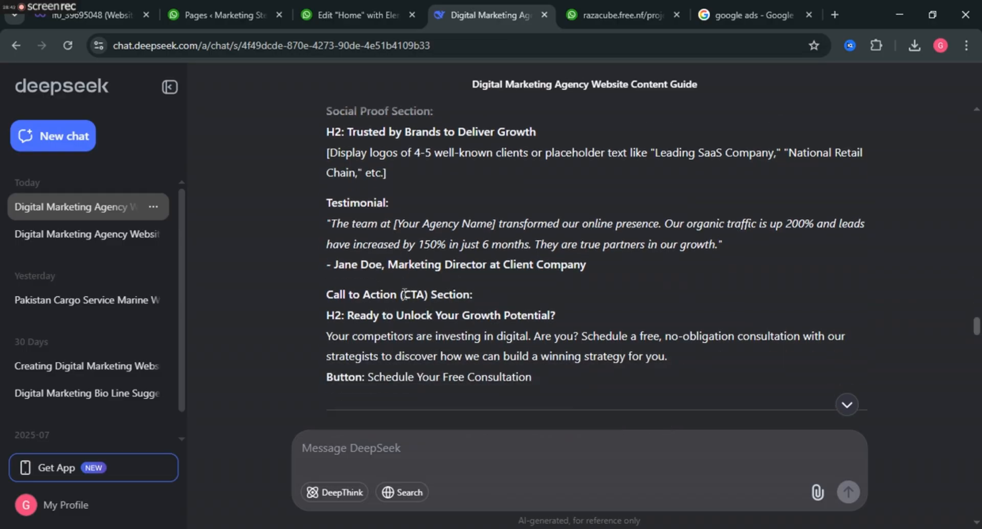
pyautogui.scroll(-2, 411, 293)
pyautogui.scroll(-1, 409, 290)
pyautogui.scroll(5, 409, 291)
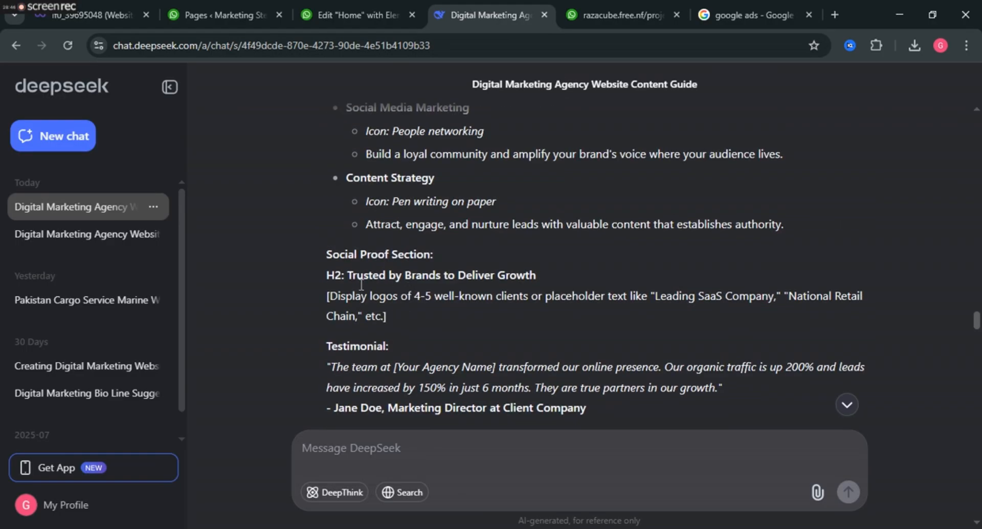
pyautogui.moveTo(437, 179); pyautogui.dragTo(348, 178)
pyautogui.hotkey('ctrl', 'c')
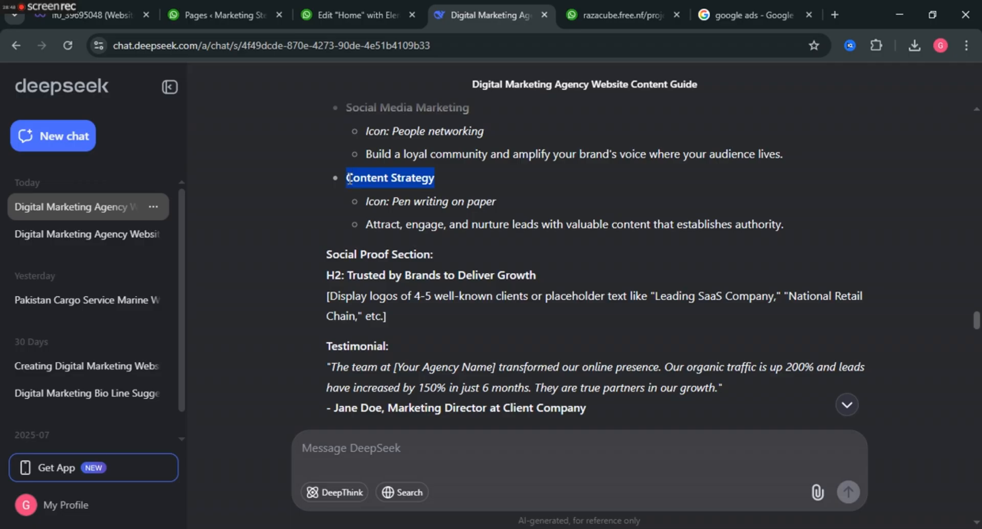
# Replace the Material Supply box's title with Content Strategy in the Home page editor and center the box's alignment
pyautogui.click(332, 11)
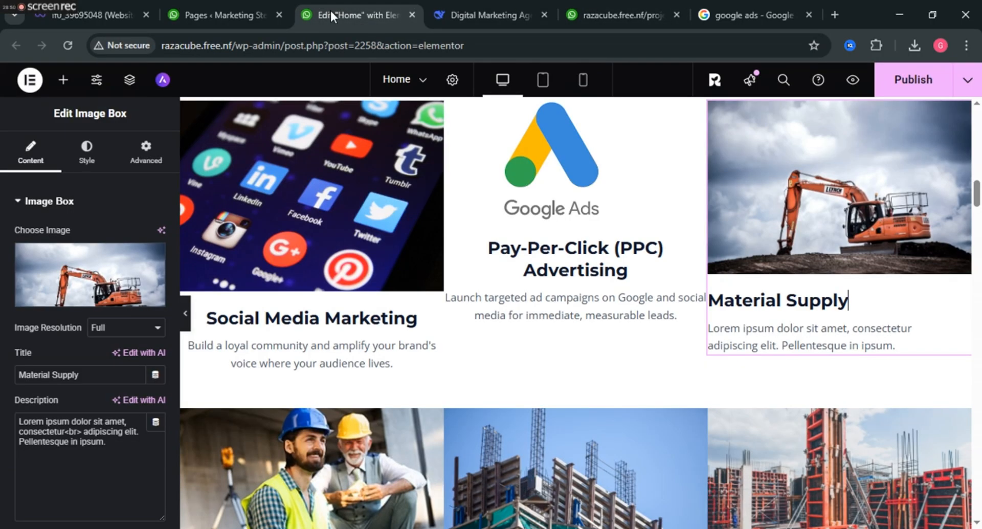
pyautogui.click(780, 310)
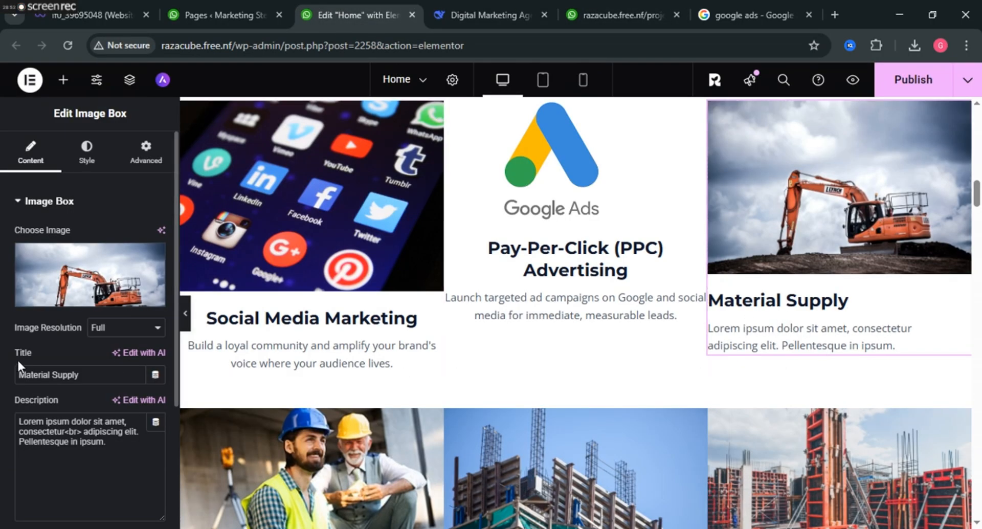
pyautogui.moveTo(86, 378); pyautogui.dragTo(19, 376)
pyautogui.hotkey('ctrl', 'v')
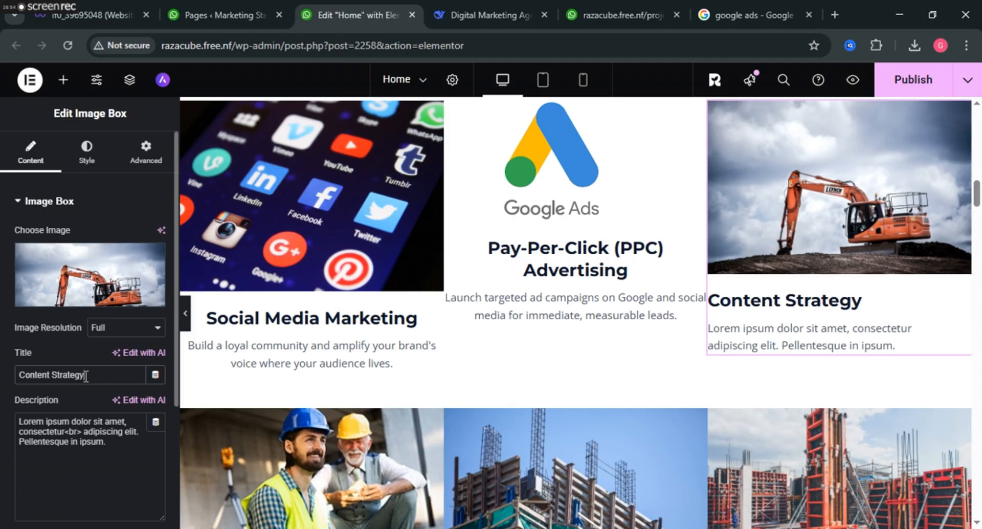
pyautogui.click(85, 149)
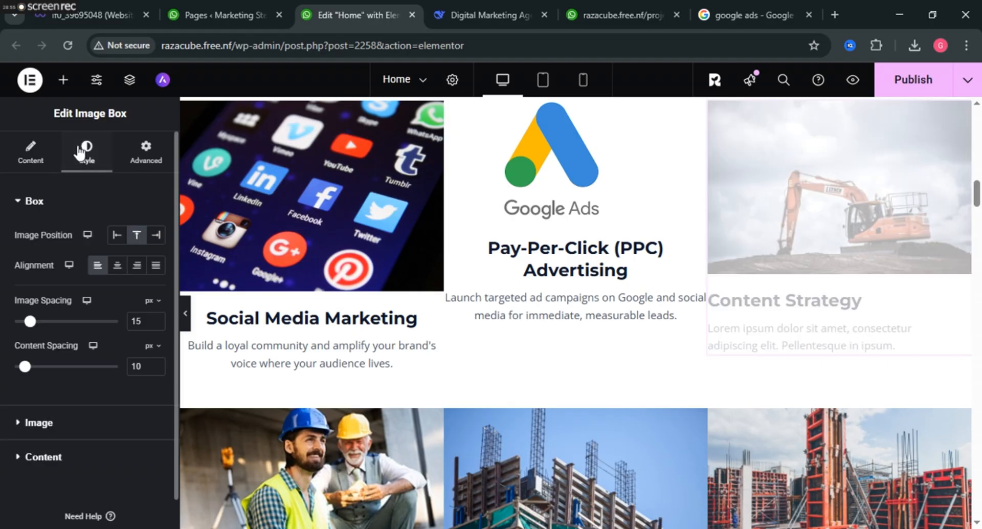
pyautogui.click(122, 272)
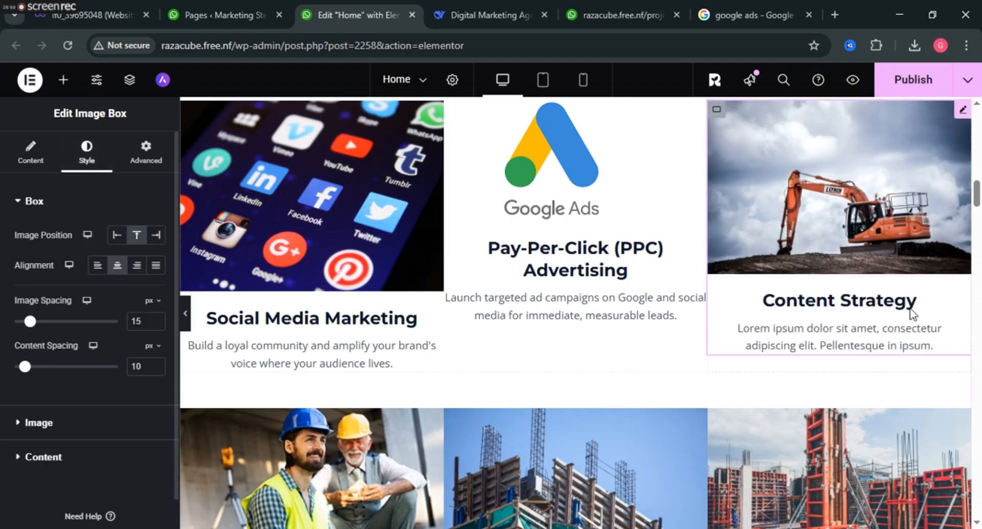
# Replace the Content Strategy box's description with DeepSeek's text "Attract, engage, and nurture leads with valuable content that establishes authority."
pyautogui.click(455, 13)
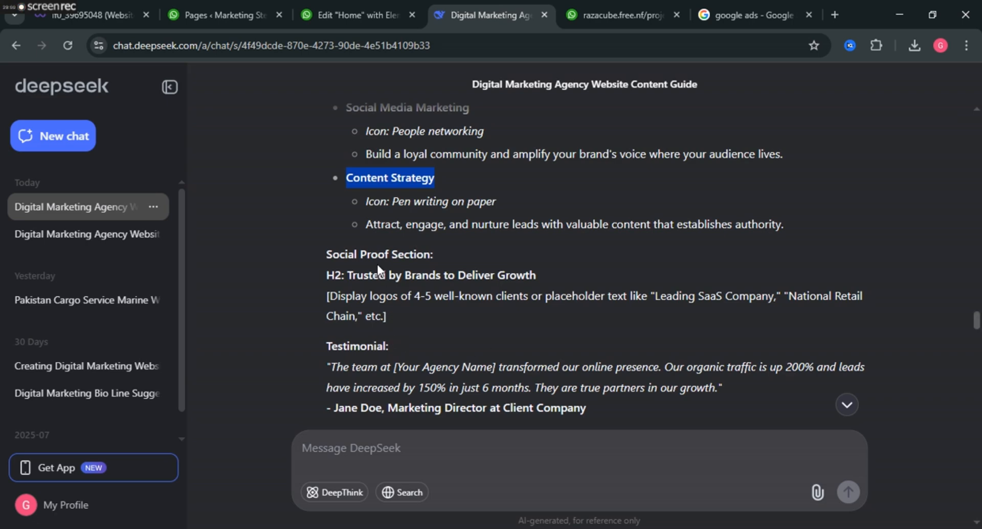
pyautogui.moveTo(365, 224)
pyautogui.mouseDown()
pyautogui.moveTo(808, 240)
pyautogui.moveTo(363, 228)
pyautogui.mouseUp()
pyautogui.hotkey('ctrl', 'c')
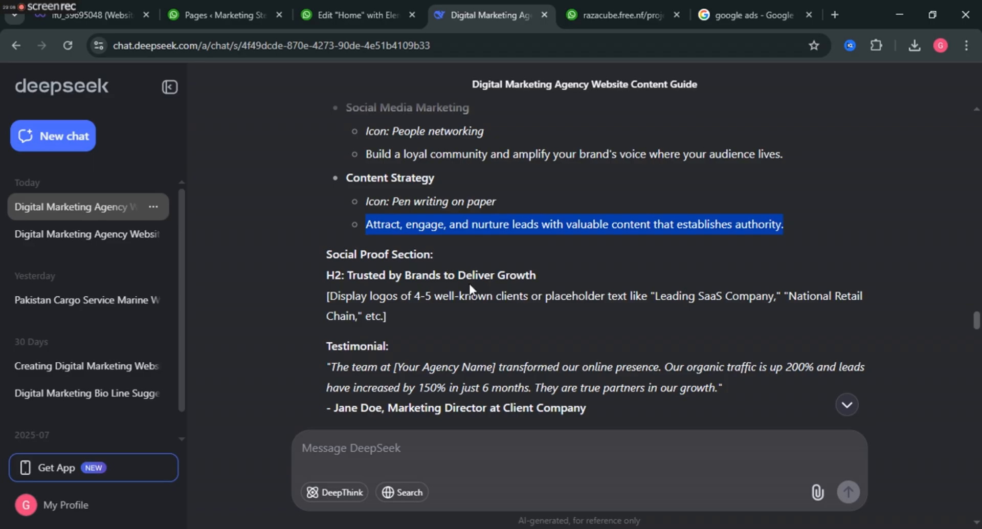
pyautogui.click(338, 1)
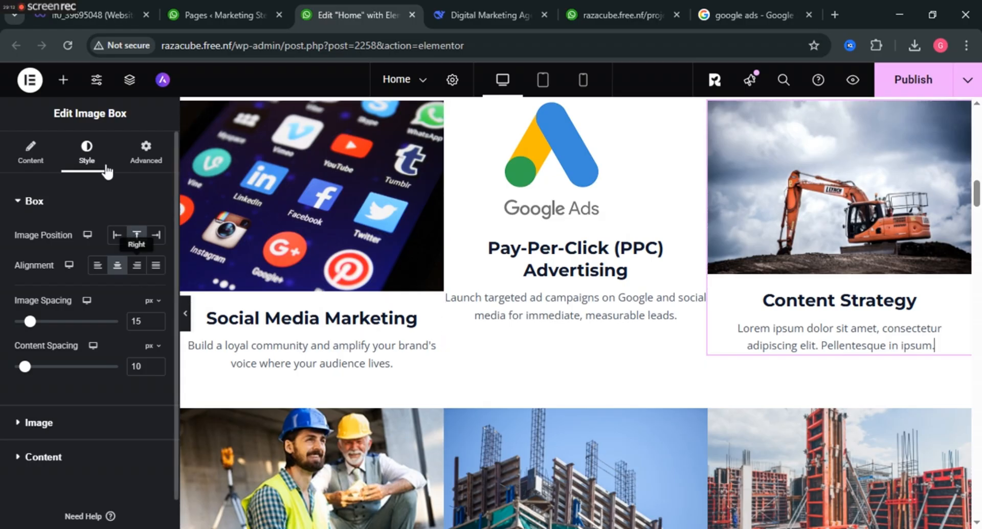
pyautogui.click(30, 153)
pyautogui.click(81, 429)
pyautogui.hotkey('ctrl', 'a')
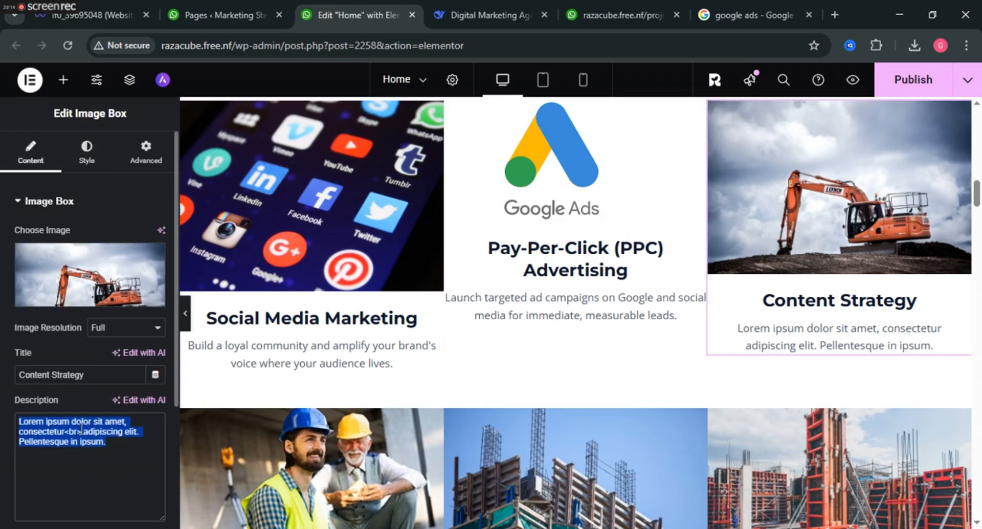
pyautogui.hotkey('ctrl', 'v')
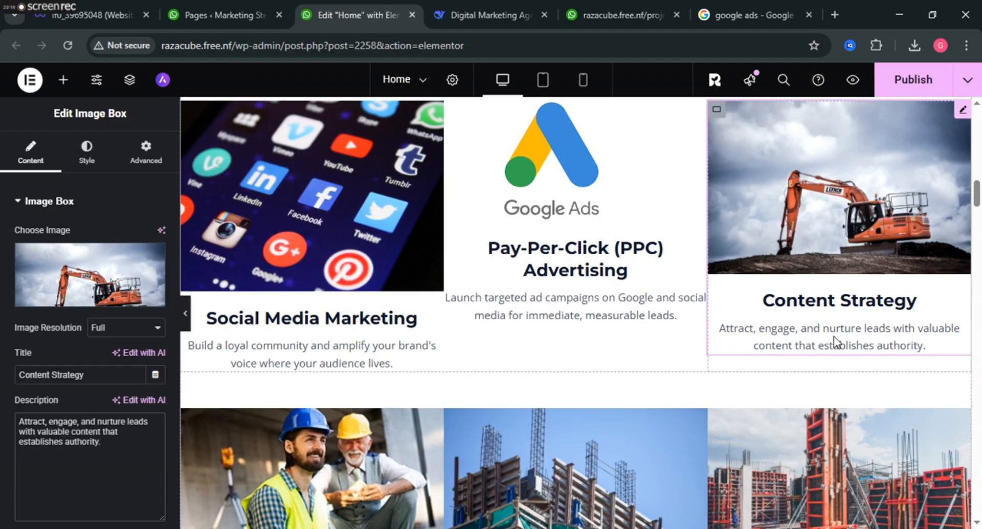
# Examine the remaining template sections from the Conslutancy, Architecture and Crane Service boxes down to Our Latest Works
pyautogui.scroll(-1, 824, 330)
pyautogui.scroll(-4, 583, 258)
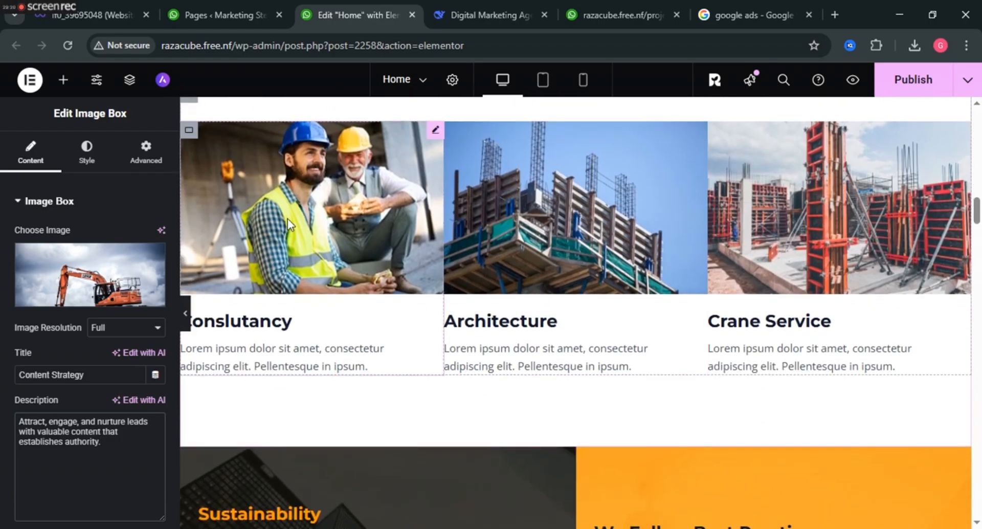
pyautogui.click(308, 221)
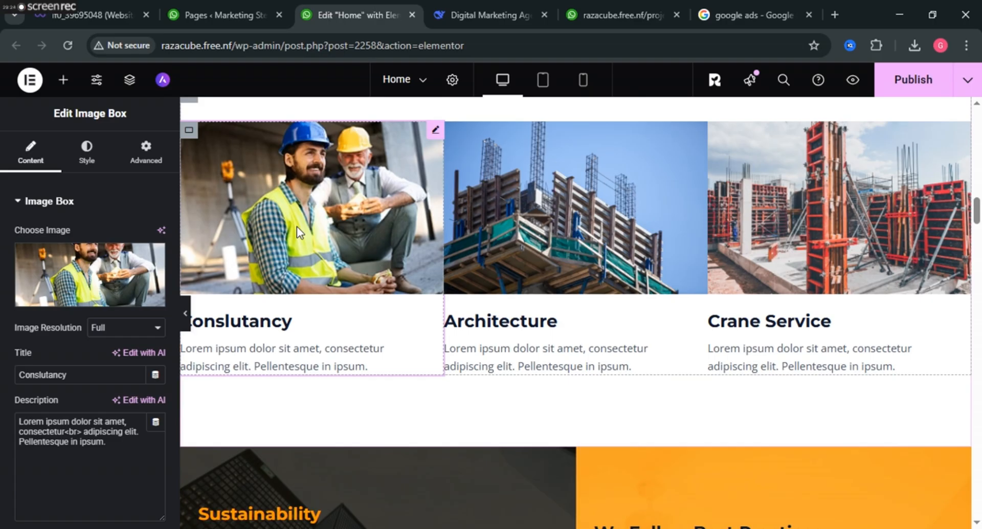
pyautogui.scroll(-4, 297, 226)
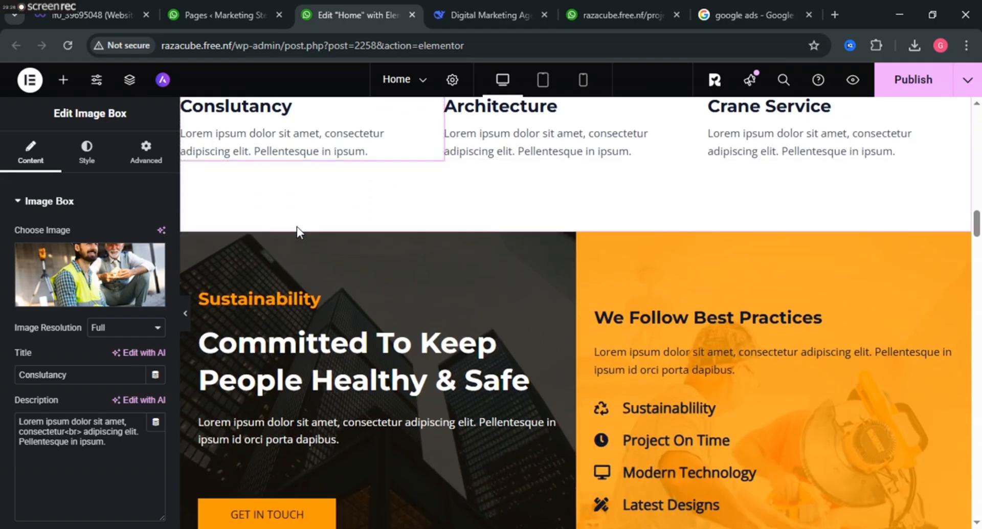
pyautogui.scroll(-3, 296, 228)
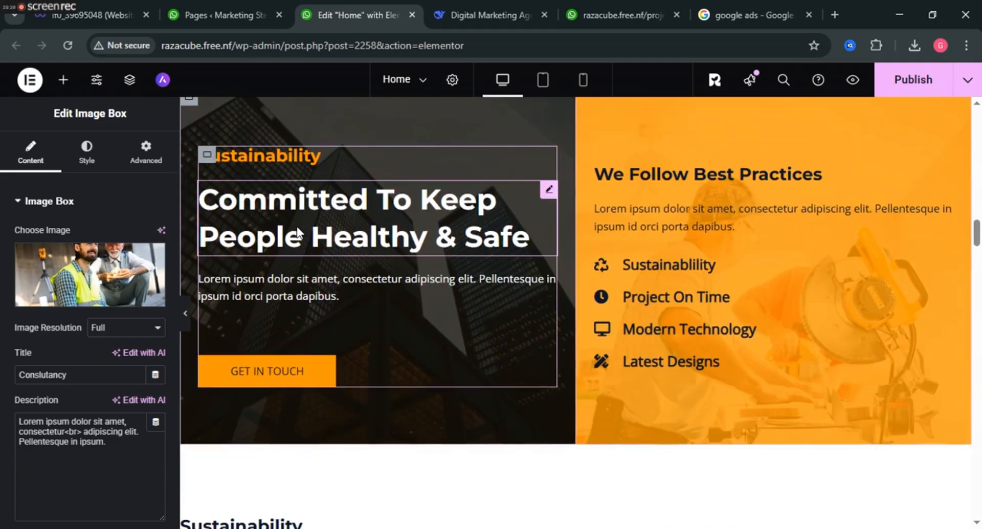
pyautogui.scroll(-5, 296, 226)
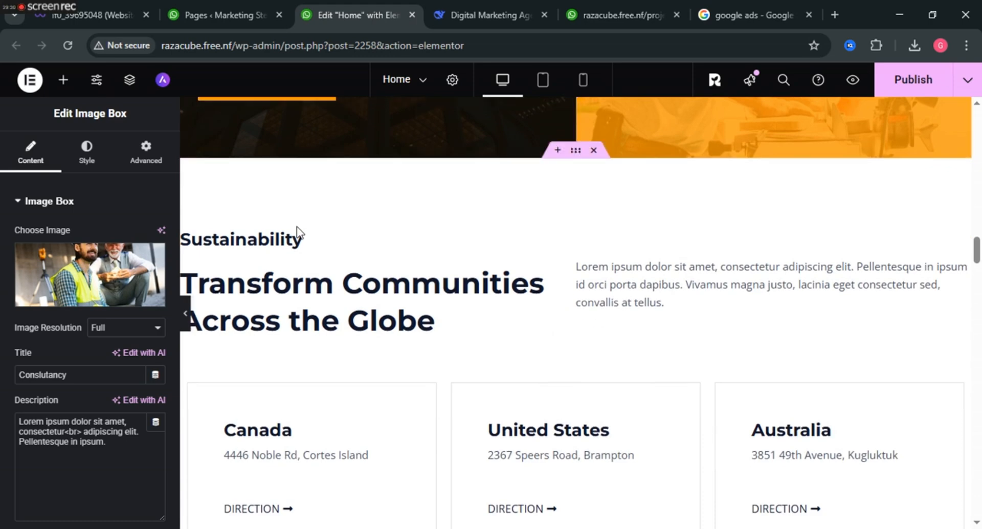
pyautogui.scroll(-3, 297, 233)
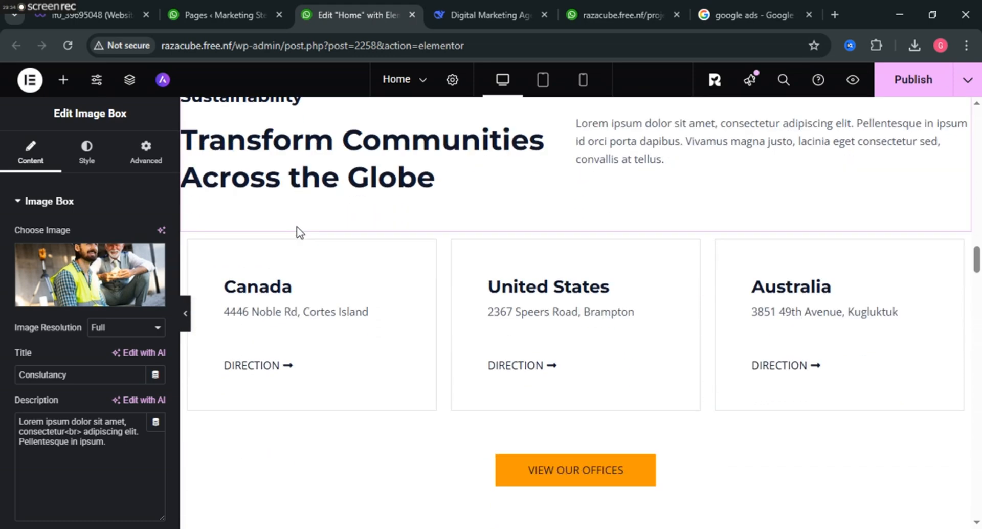
pyautogui.scroll(-14, 324, 229)
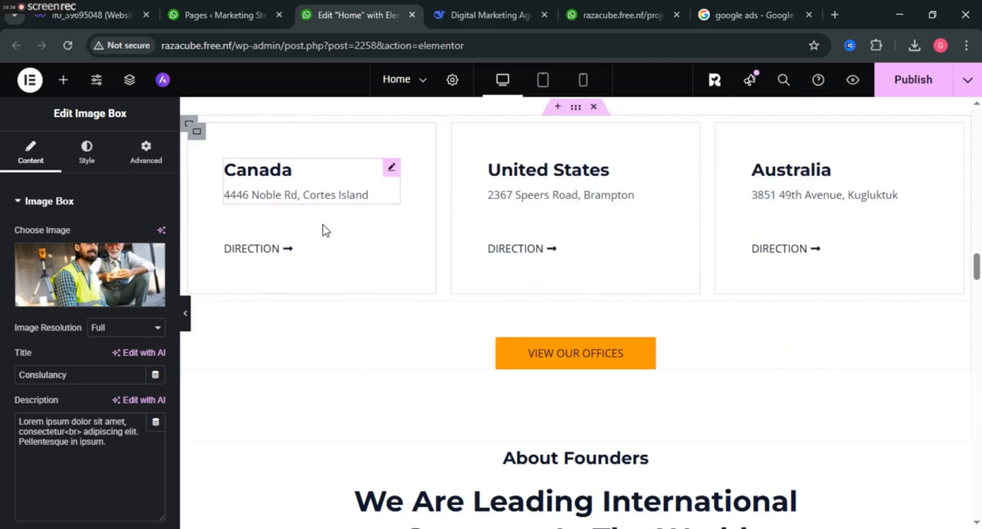
pyautogui.scroll(-2, 323, 227)
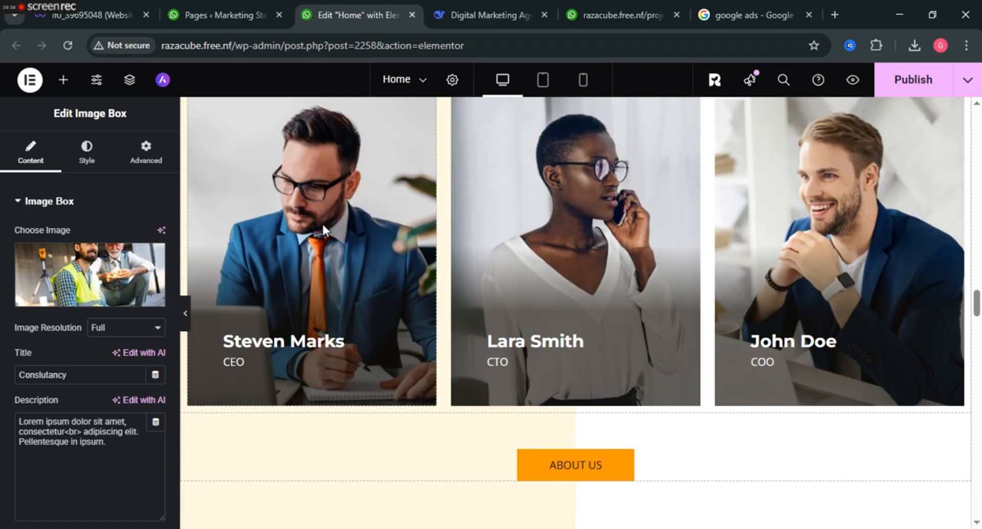
pyautogui.scroll(3, 280, 251)
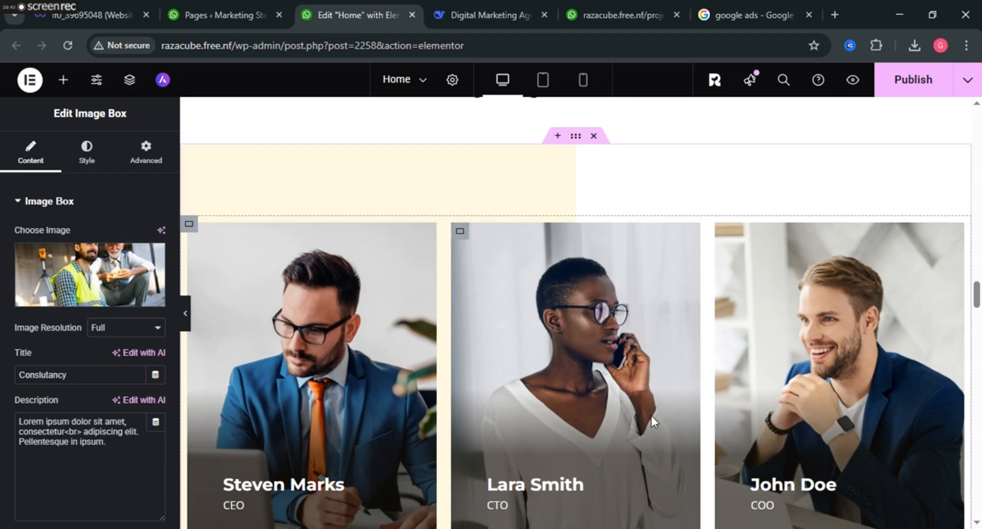
pyautogui.scroll(-4, 538, 431)
pyautogui.scroll(-9, 505, 401)
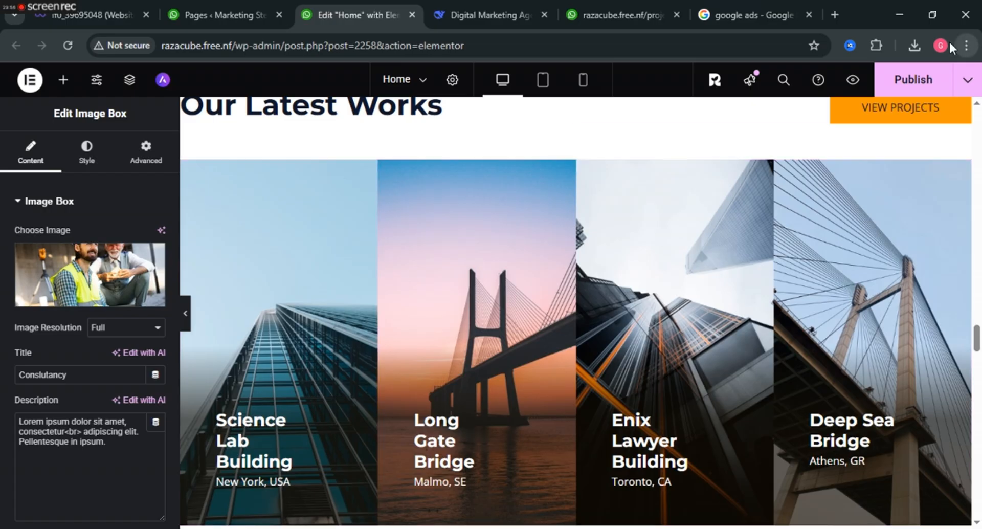
# Publish the Home page changes and review the remaining sections from Testimonials through Request a Quote and the FAQ to the footer
pyautogui.click(911, 90)
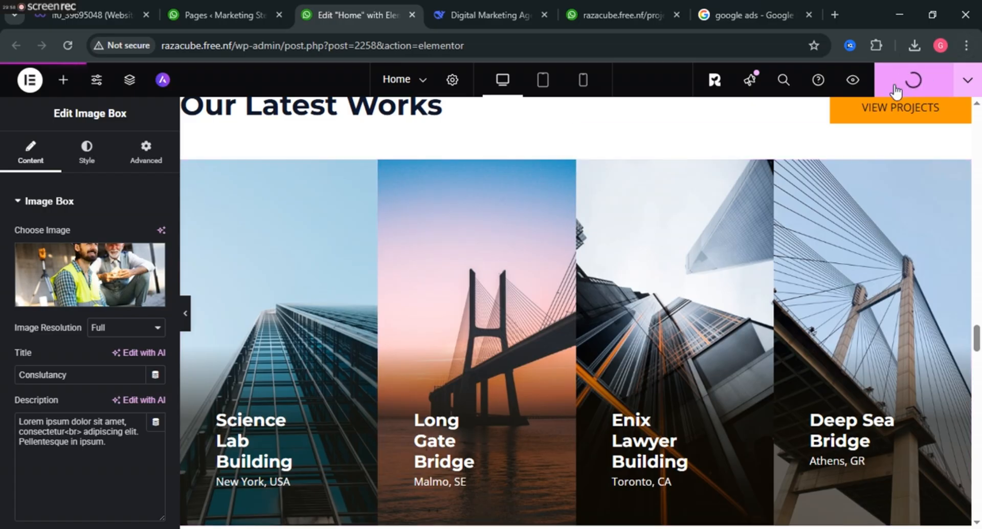
pyautogui.scroll(-15, 581, 247)
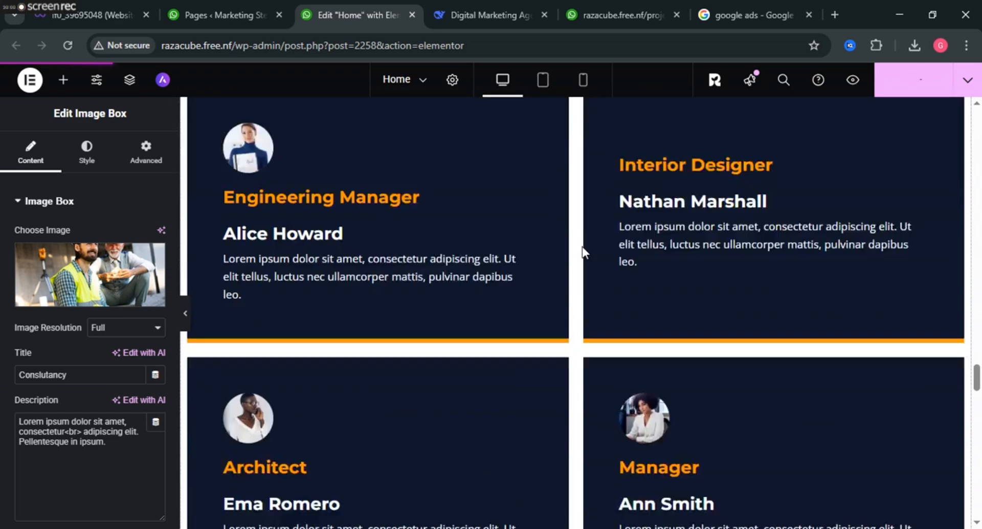
pyautogui.scroll(8, 585, 253)
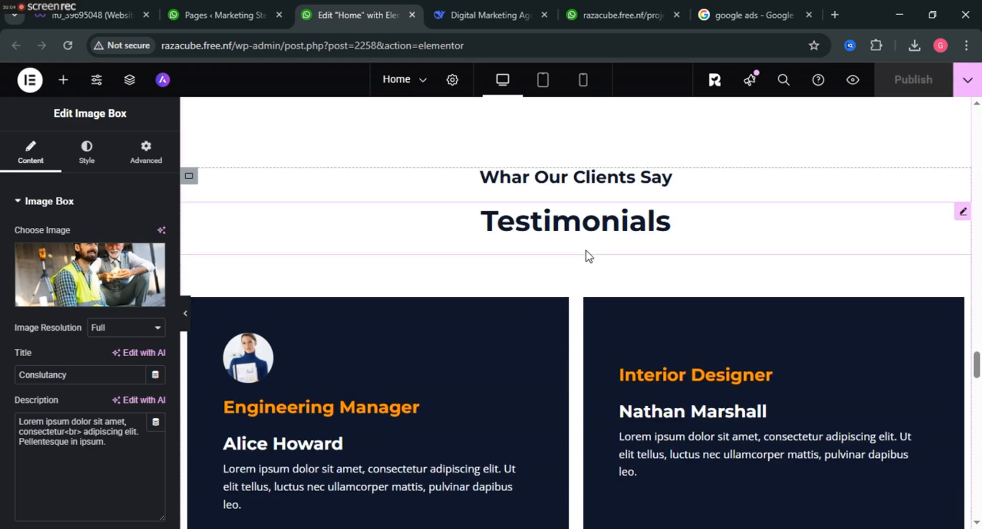
pyautogui.scroll(-2, 256, 330)
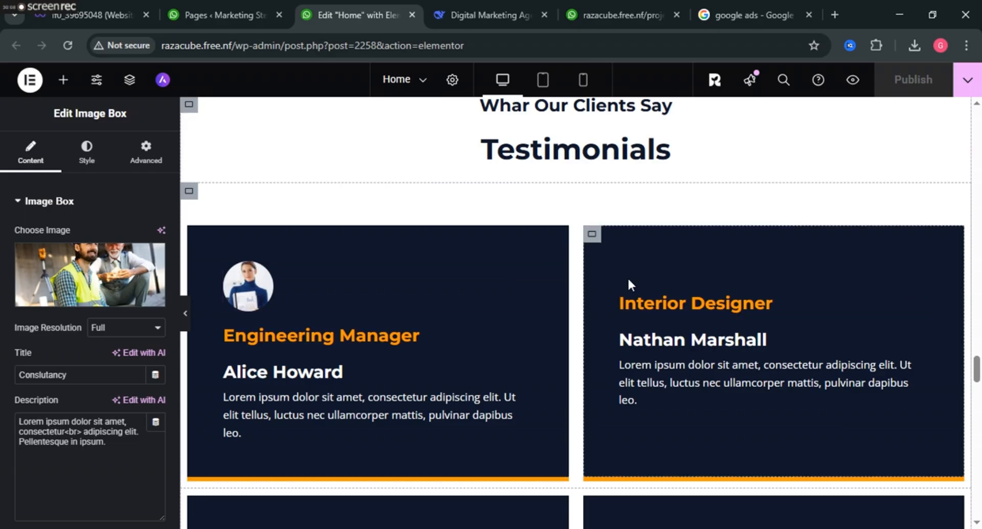
pyautogui.scroll(-5, 621, 273)
pyautogui.scroll(-3, 620, 276)
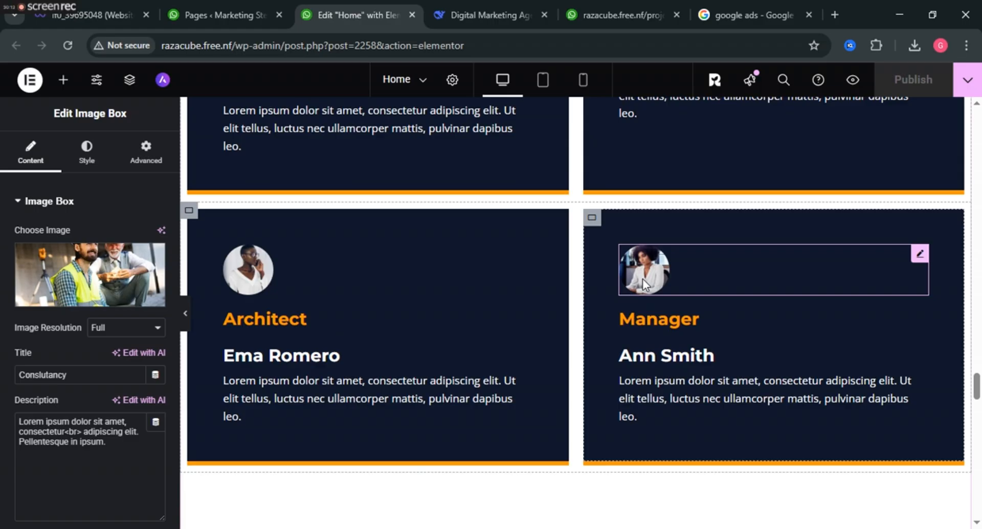
pyautogui.scroll(-5, 642, 278)
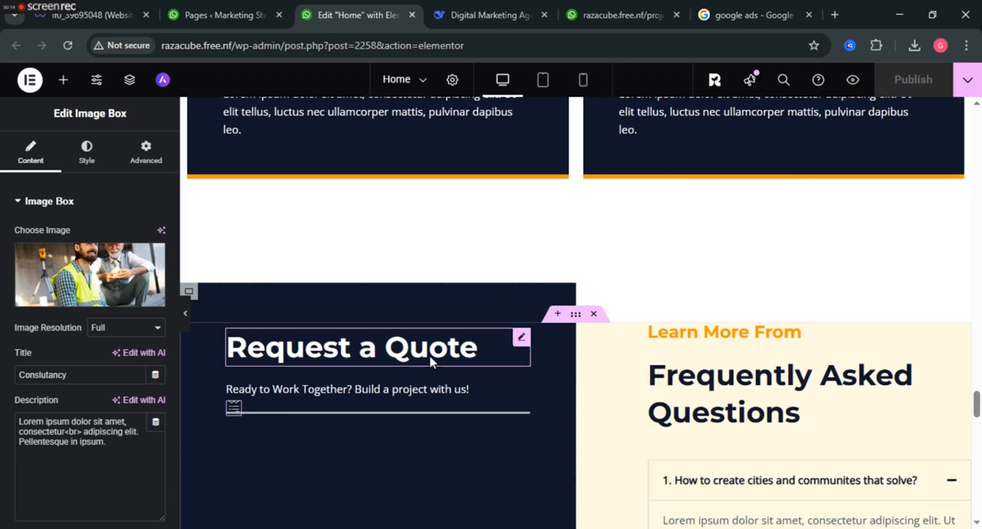
pyautogui.scroll(-10, 560, 342)
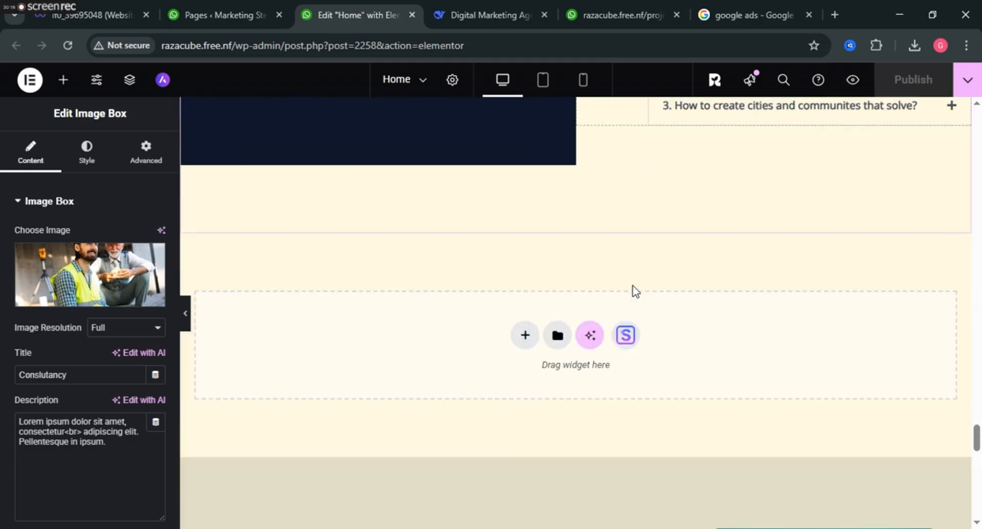
pyautogui.scroll(-10, 634, 290)
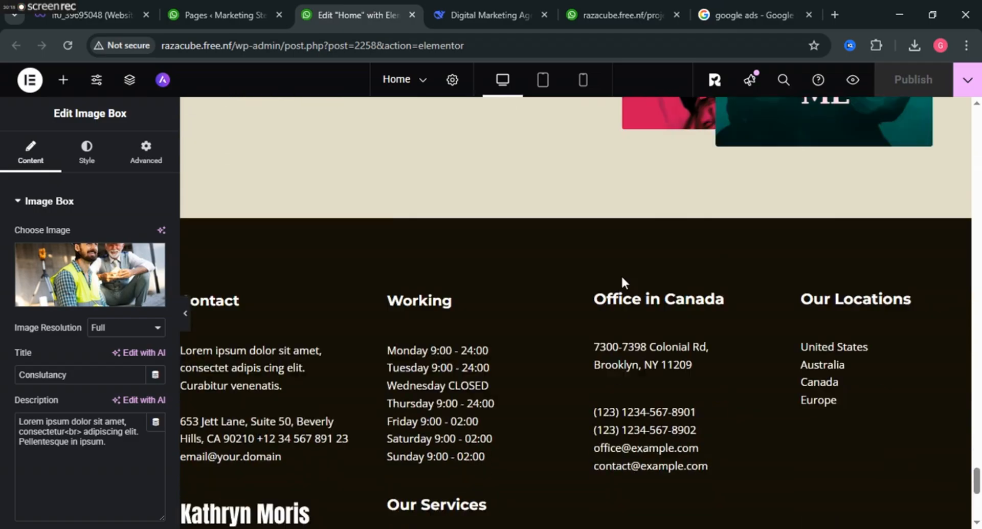
pyautogui.scroll(-8, 620, 282)
pyautogui.scroll(18, 621, 285)
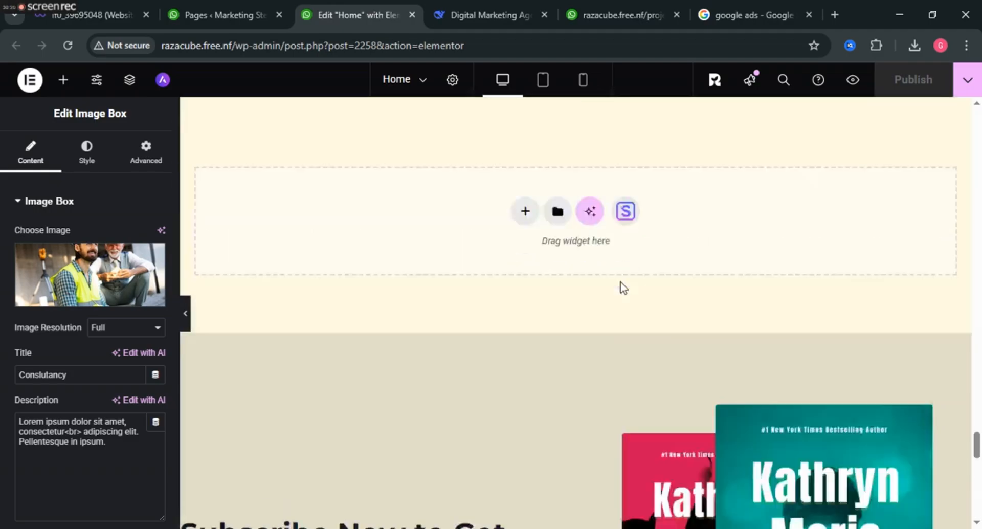
# Switch to the live site, reload it and open its Home page
pyautogui.scroll(20, 621, 282)
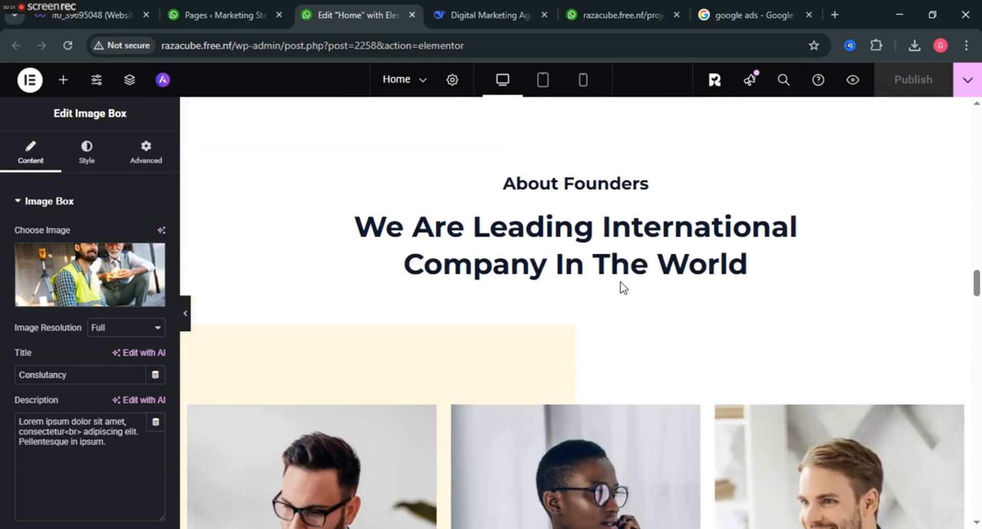
pyautogui.scroll(20, 620, 284)
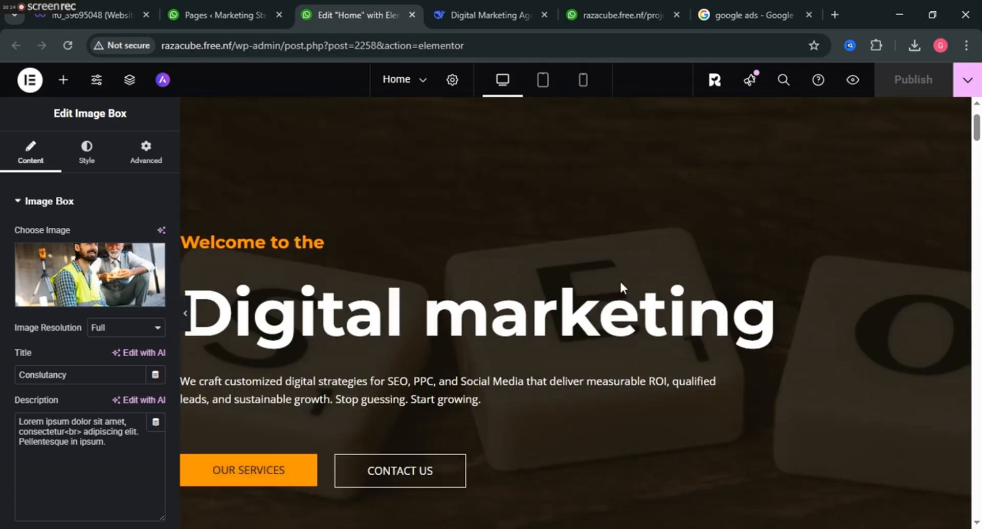
pyautogui.scroll(2, 620, 284)
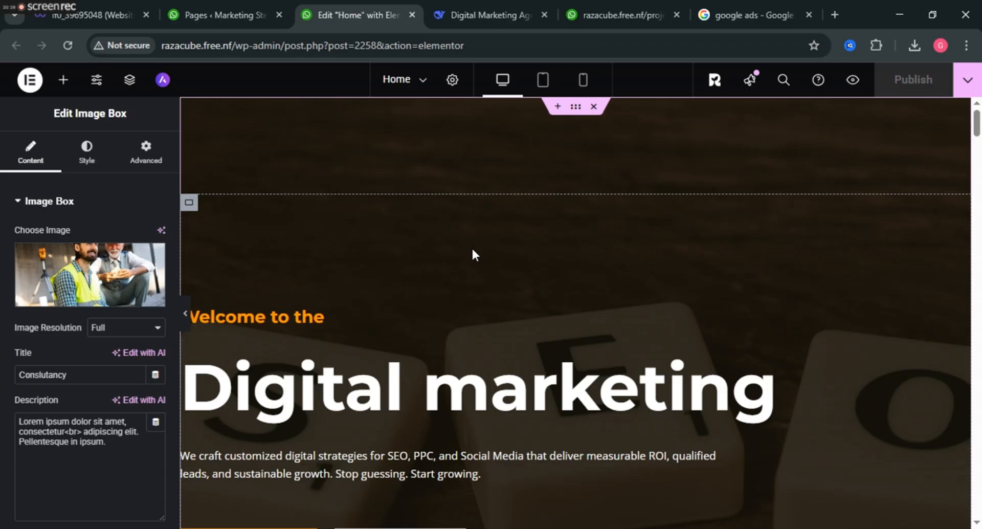
pyautogui.click(625, 9)
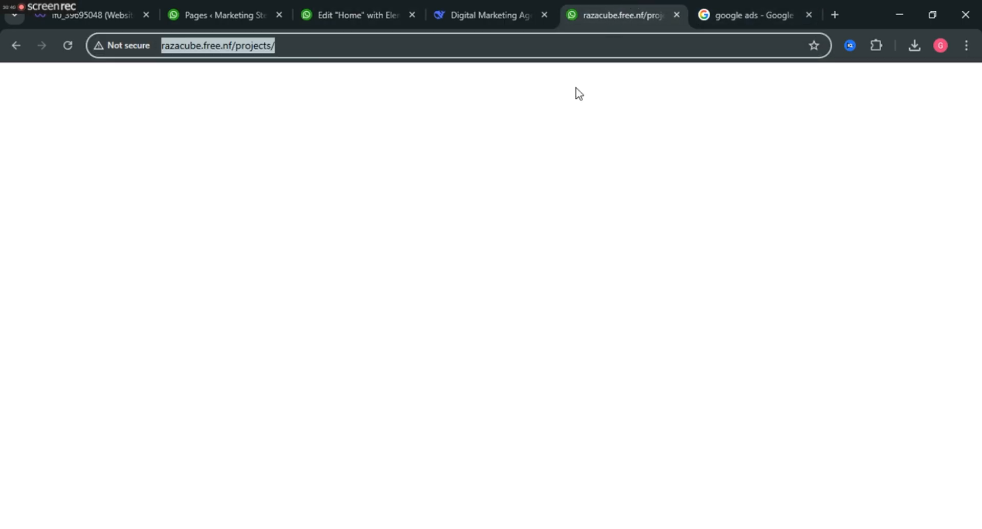
pyautogui.click(60, 48)
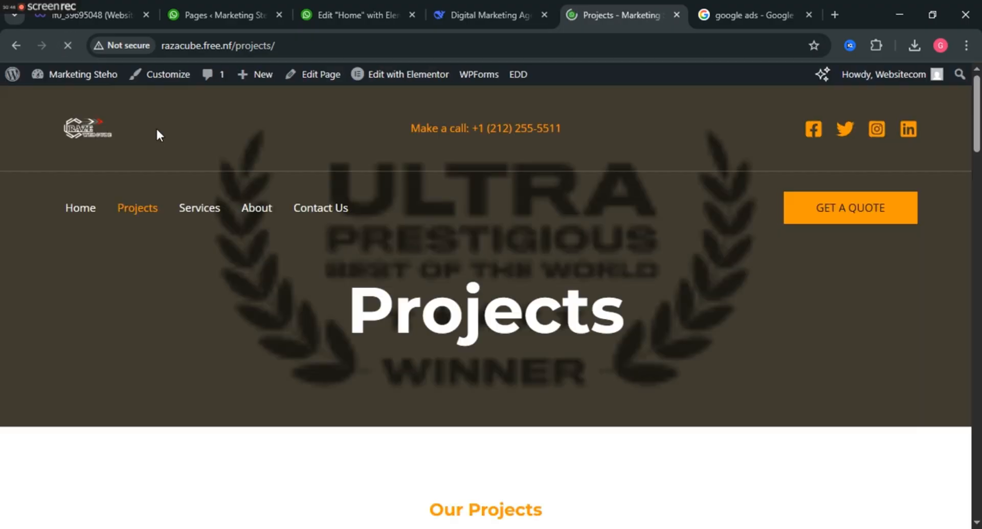
pyautogui.scroll(-1, 156, 126)
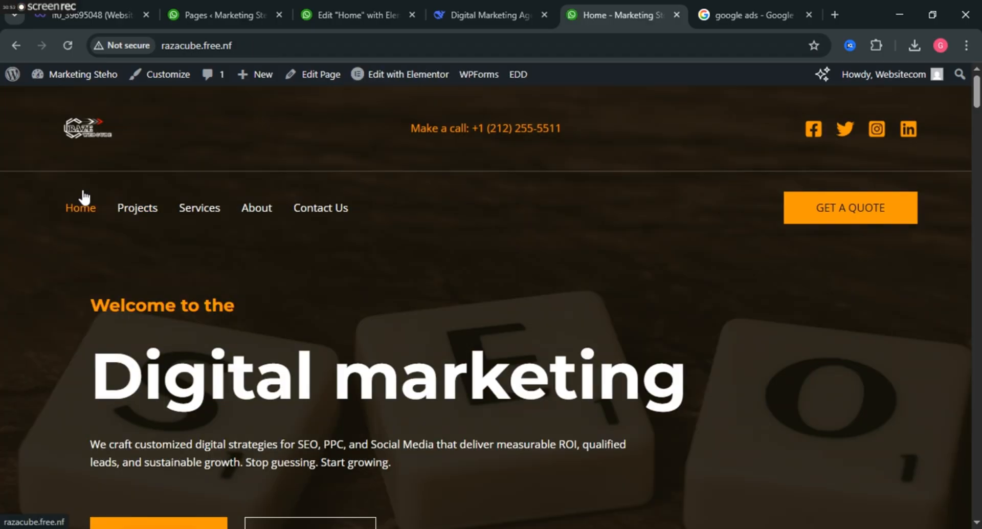
# Examine the published Home page from the hero through Our Services to the Sustainability and We Follow Best Practices sections
pyautogui.scroll(-7, 444, 307)
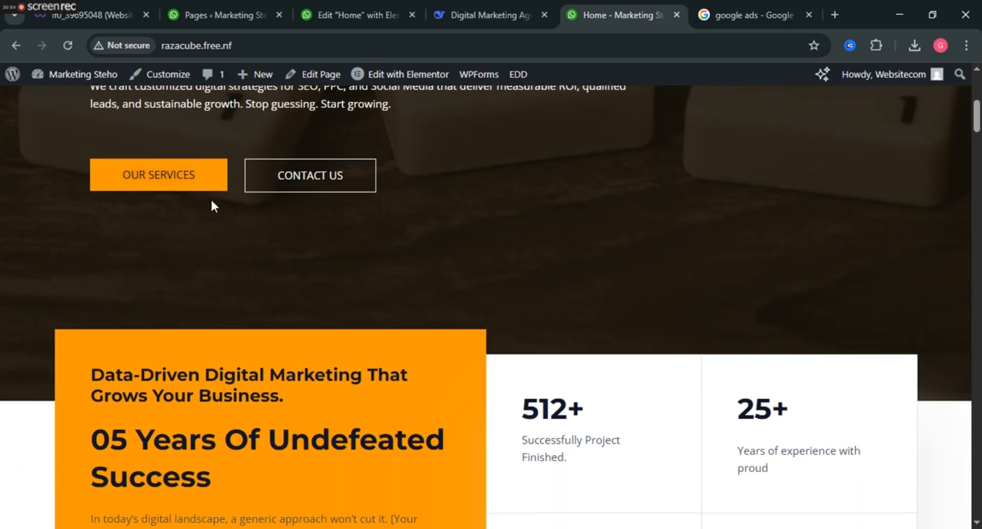
pyautogui.scroll(-6, 248, 285)
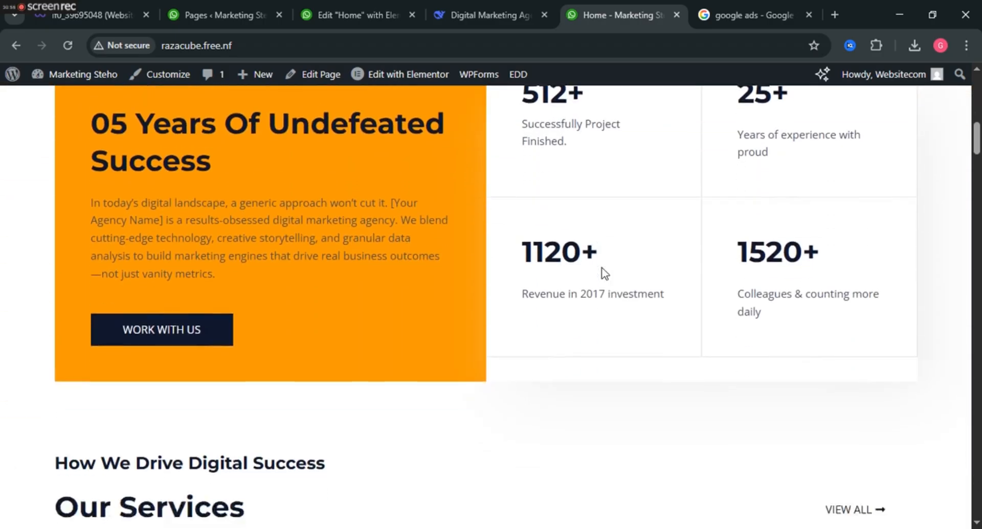
pyautogui.scroll(-12, 603, 268)
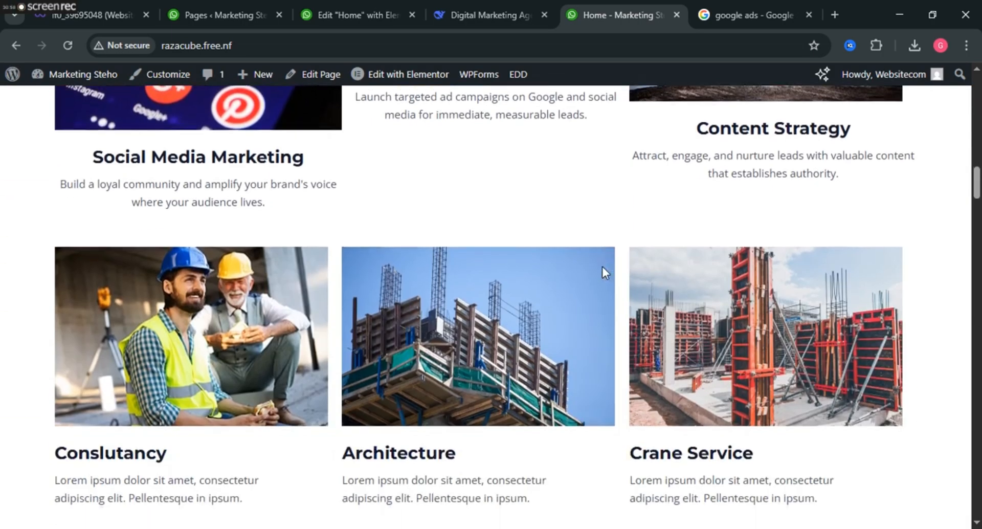
pyautogui.scroll(-9, 603, 266)
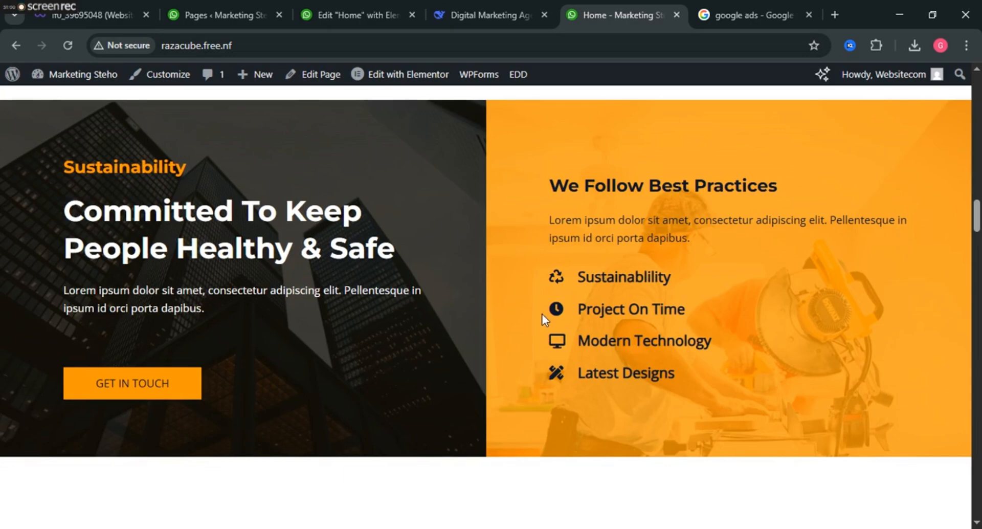
pyautogui.scroll(20, 542, 314)
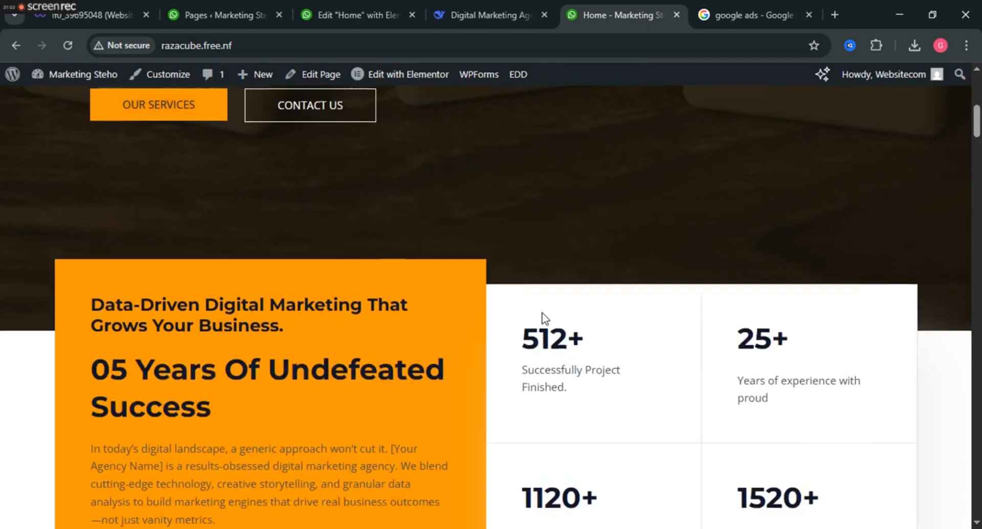
pyautogui.scroll(8, 544, 318)
pyautogui.click(741, 5)
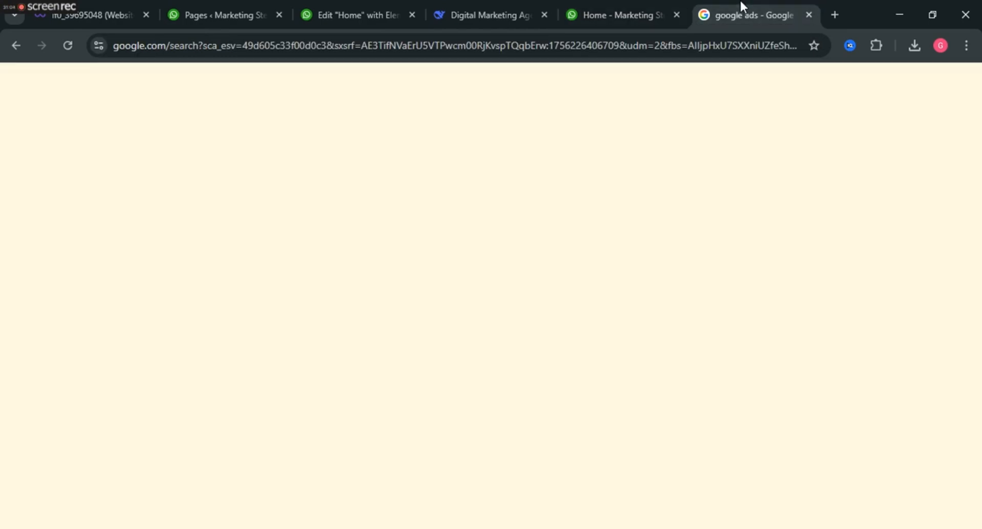
pyautogui.click(622, 4)
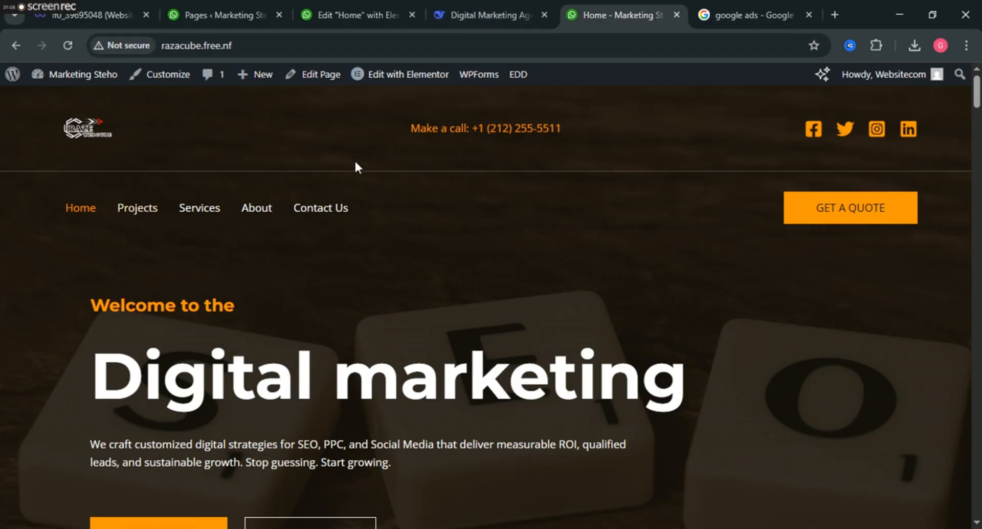
pyautogui.scroll(-15, 674, 305)
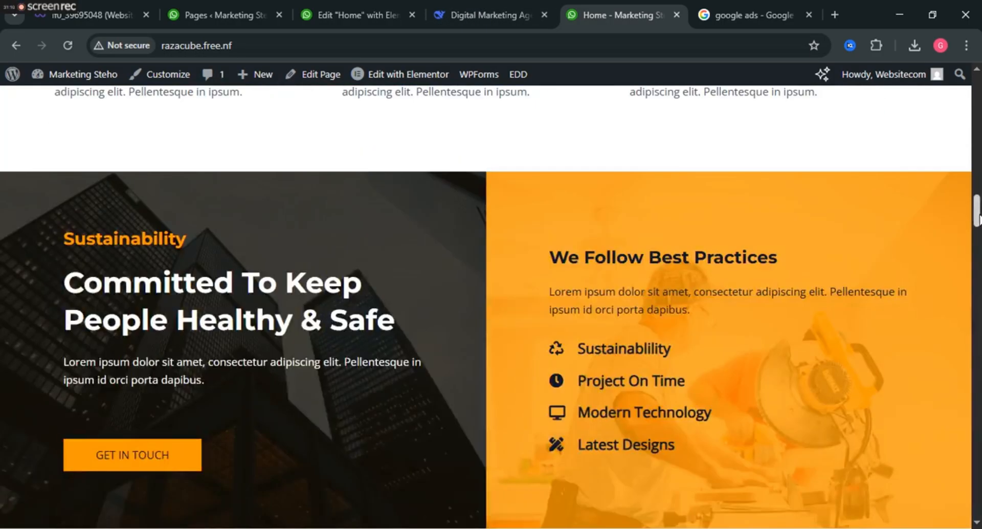
pyautogui.moveTo(974, 214); pyautogui.dragTo(970, 75)
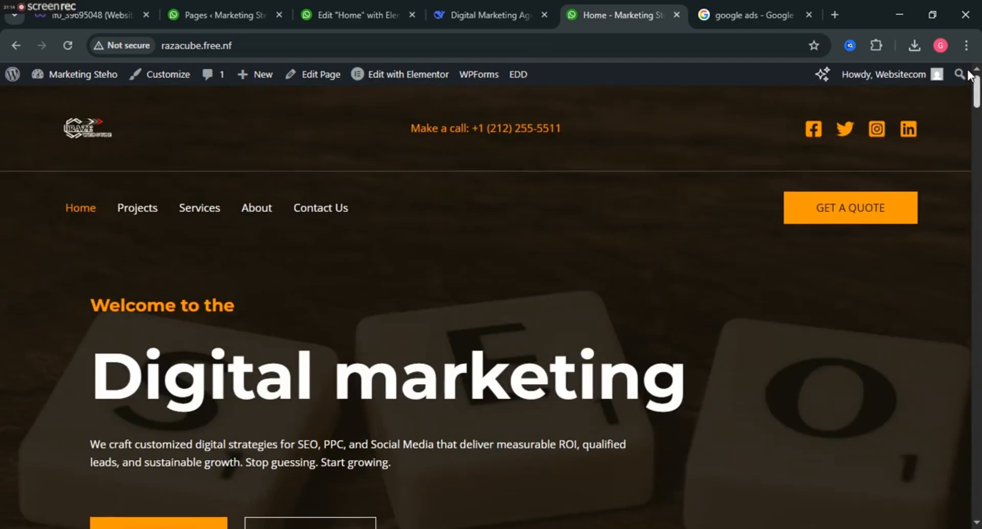
pyautogui.click(216, 2)
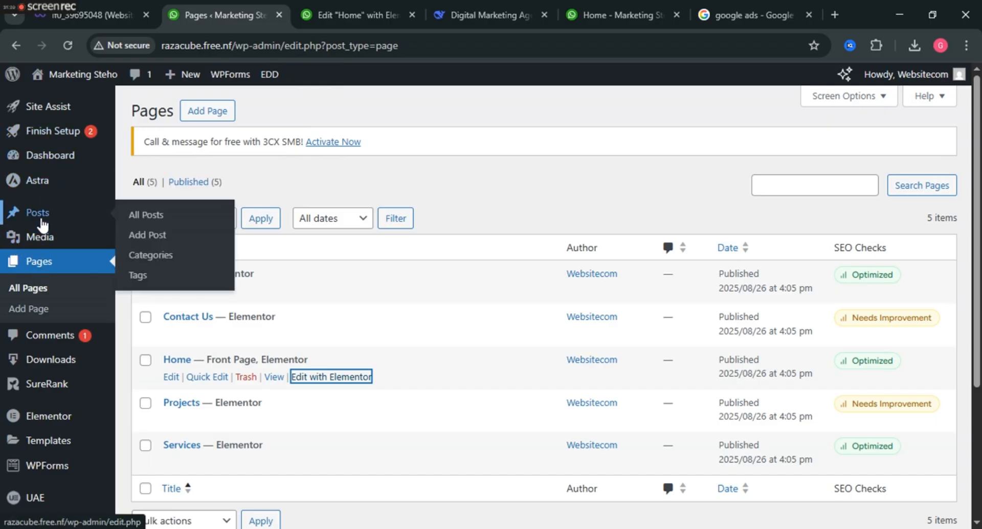
pyautogui.scroll(-2, 60, 363)
pyautogui.scroll(-2, 60, 363)
pyautogui.moveTo(74, 329)
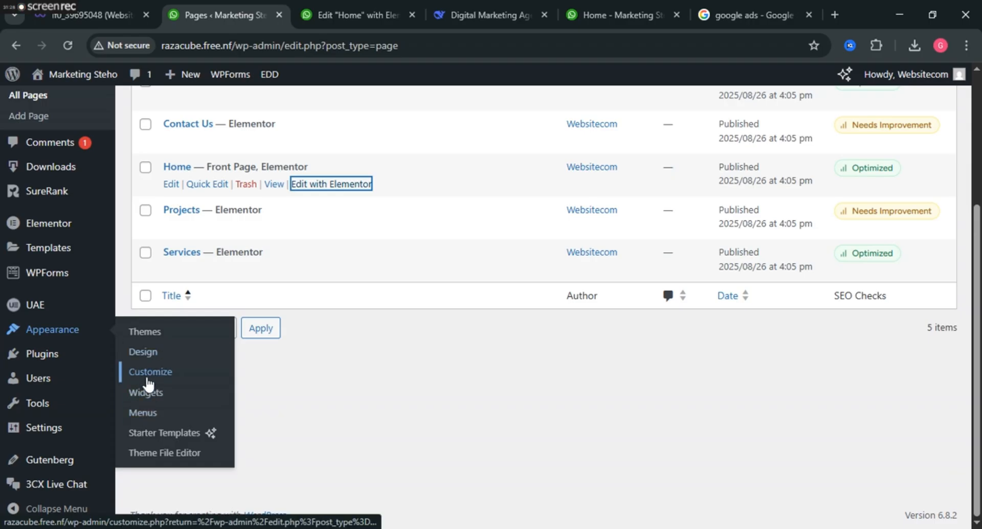
# Open the theme Customizer for the live Home page in a new browser tab
pyautogui.click(588, 6)
pyautogui.rightClick(175, 77)
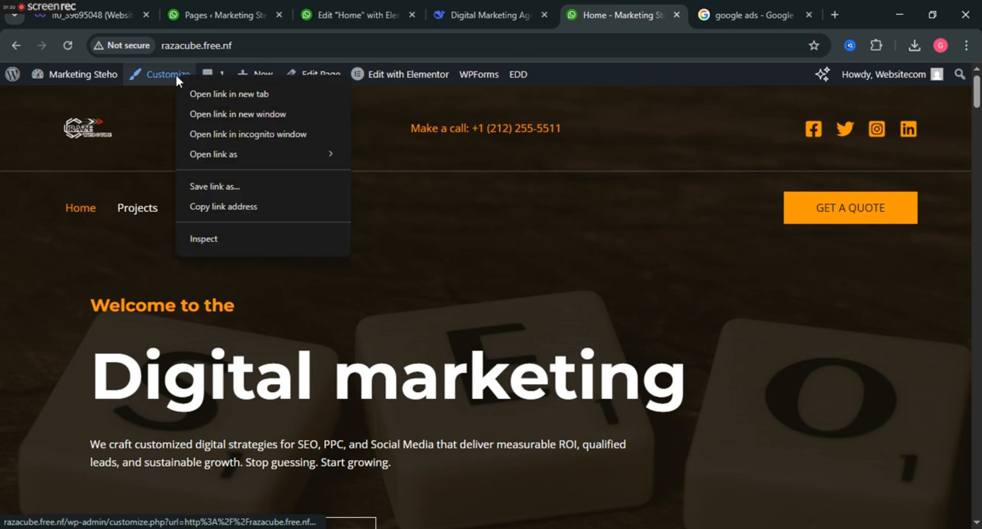
pyautogui.click(190, 95)
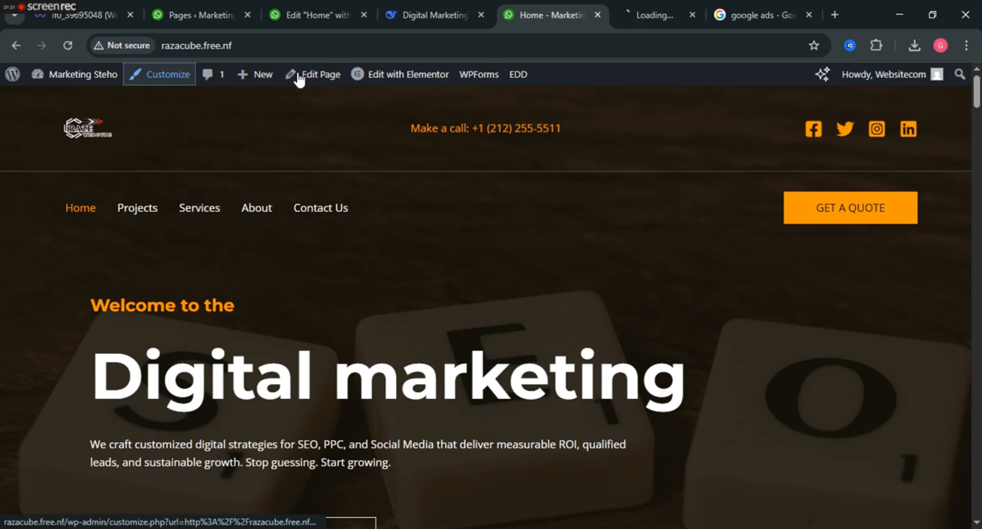
pyautogui.click(660, 2)
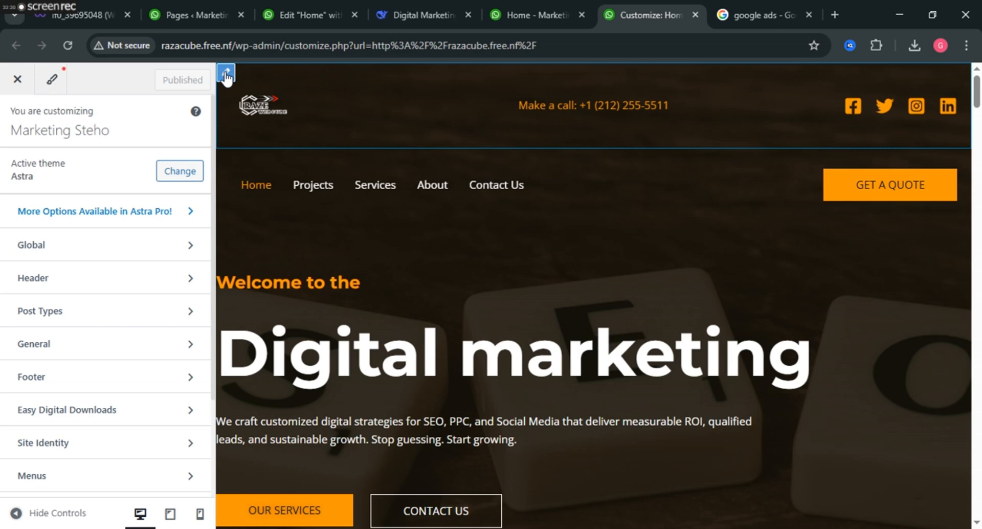
pyautogui.click(226, 75)
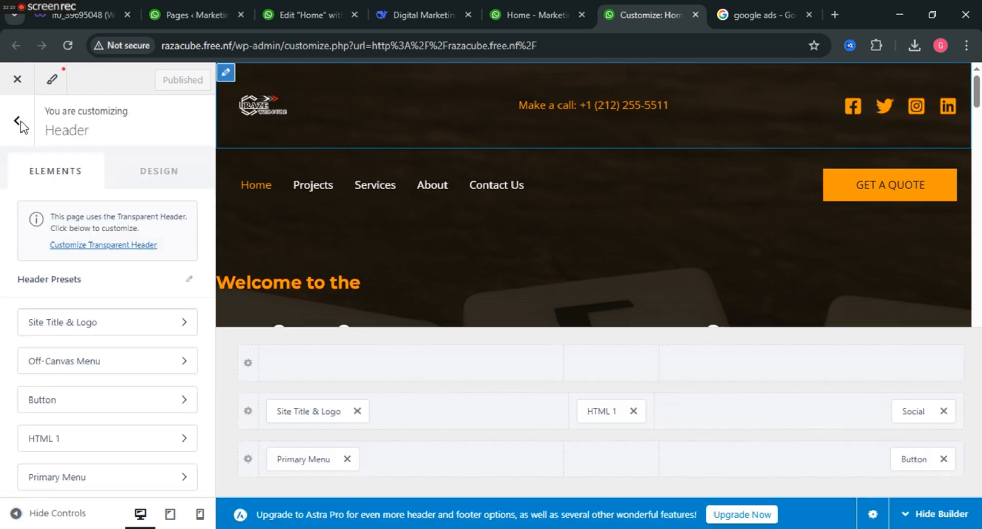
pyautogui.click(18, 122)
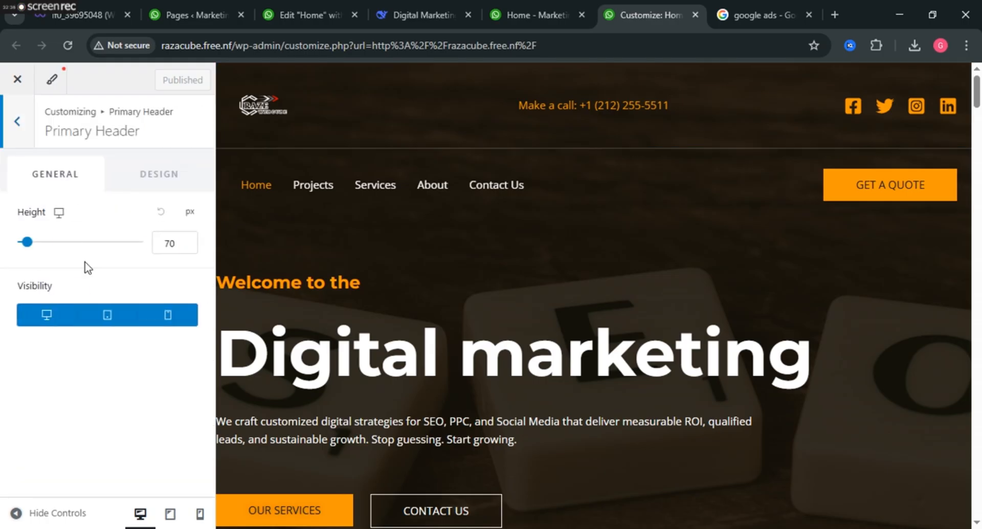
pyautogui.click(18, 123)
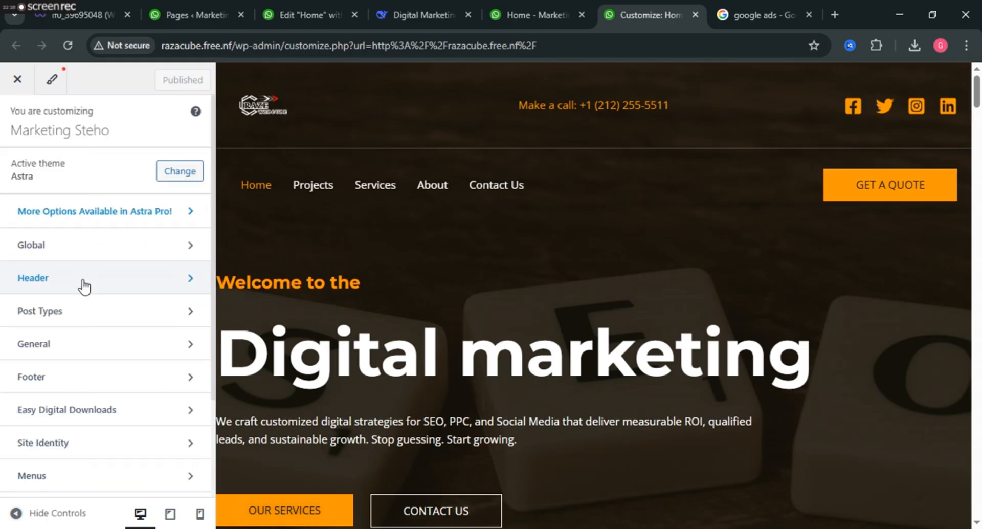
# Open the header's Site Title & Logo settings and set the logo width to 5 px
pyautogui.click(82, 284)
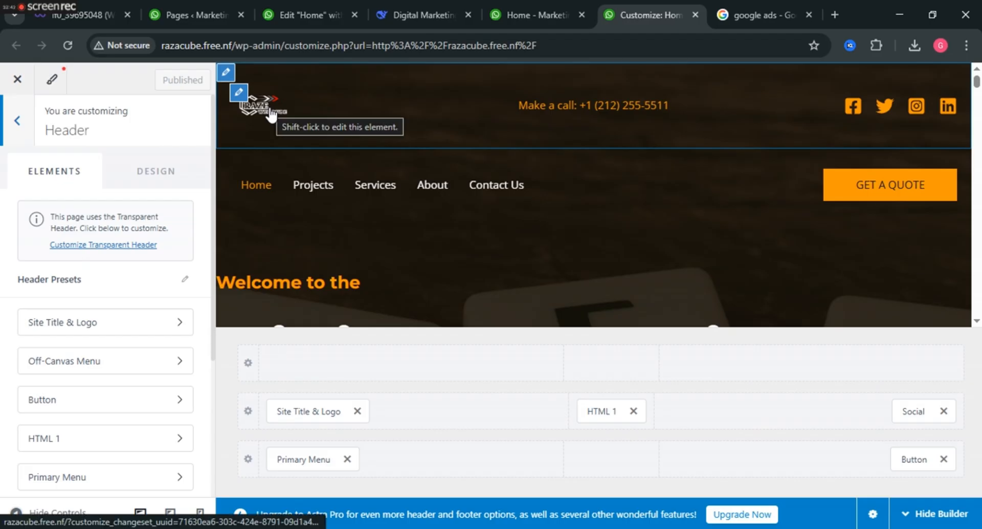
pyautogui.click(98, 324)
pyautogui.scroll(-3, 102, 353)
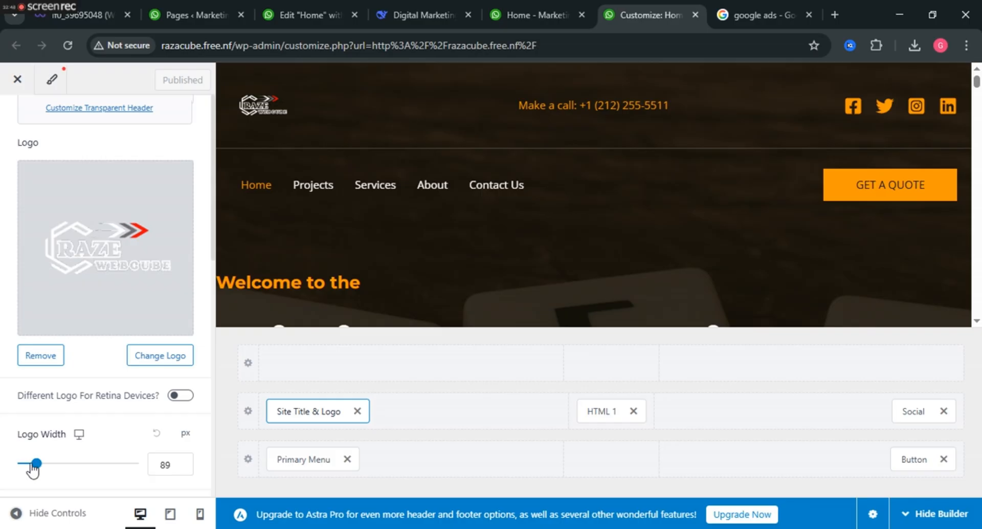
pyautogui.scroll(3, 23, 466)
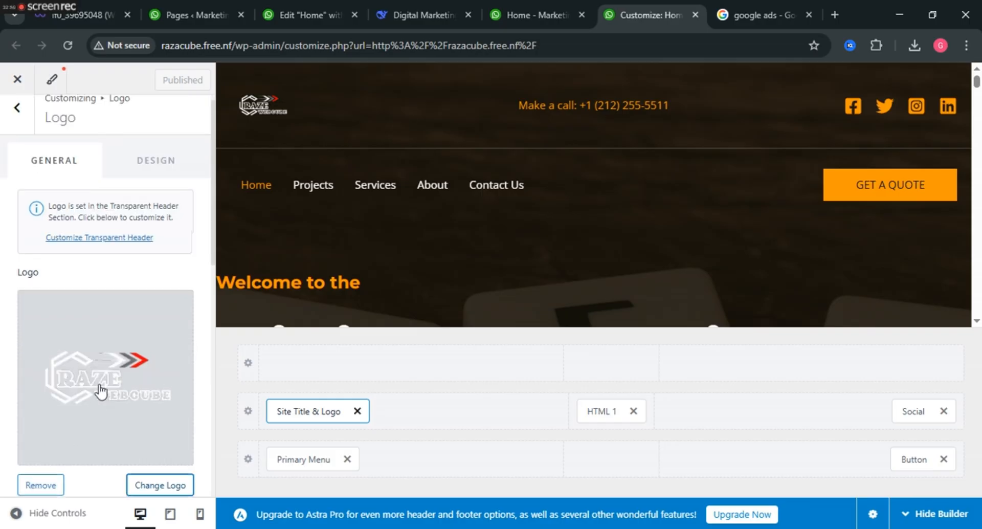
pyautogui.scroll(-5, 77, 389)
pyautogui.scroll(-3, 82, 374)
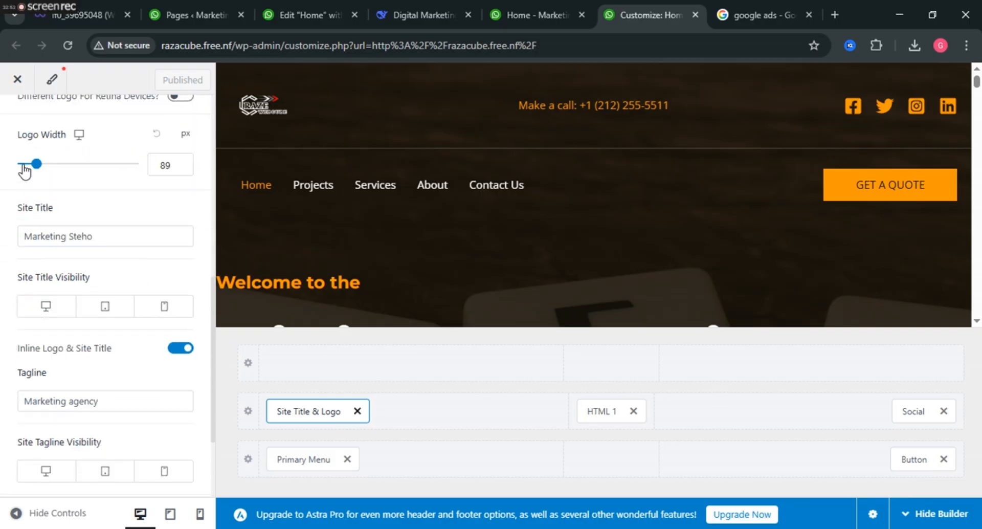
pyautogui.moveTo(25, 165); pyautogui.dragTo(20, 164)
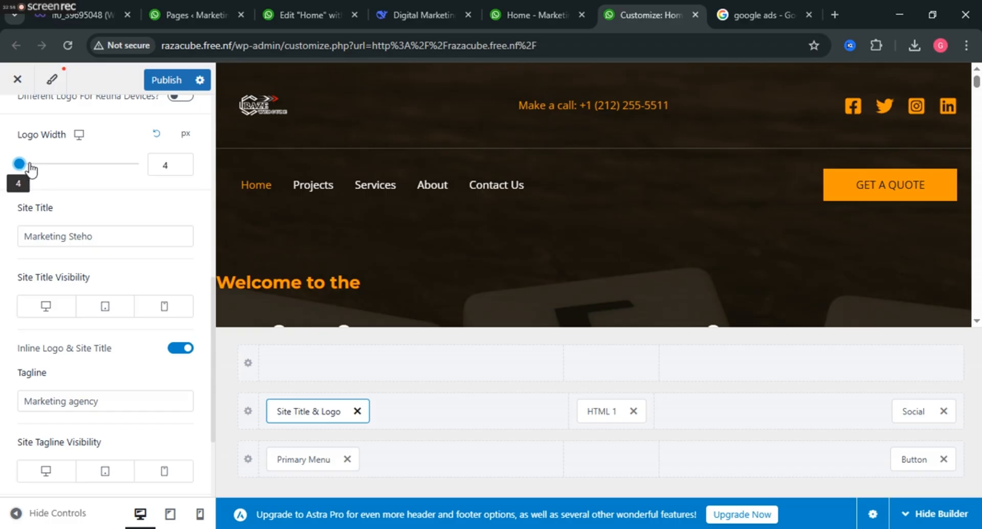
pyautogui.click(181, 165)
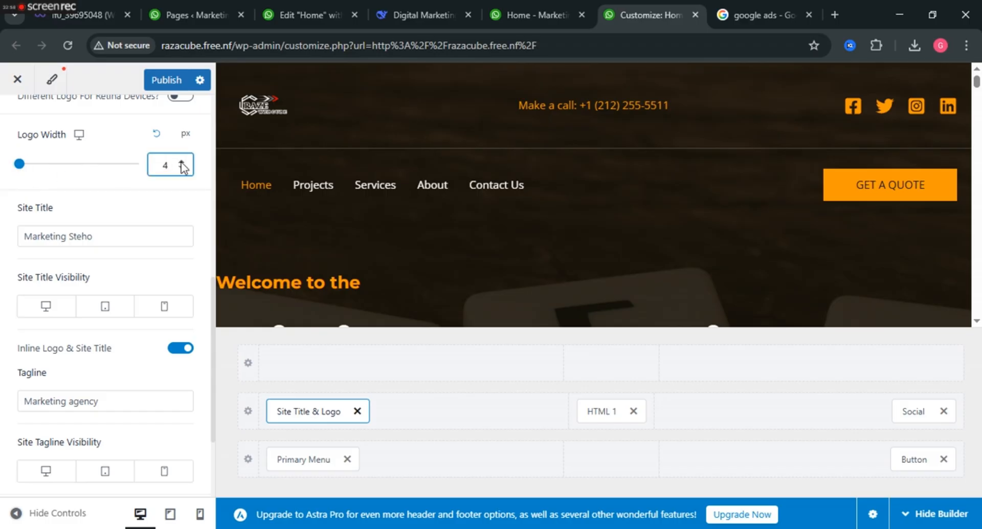
pyautogui.scroll(7, 151, 230)
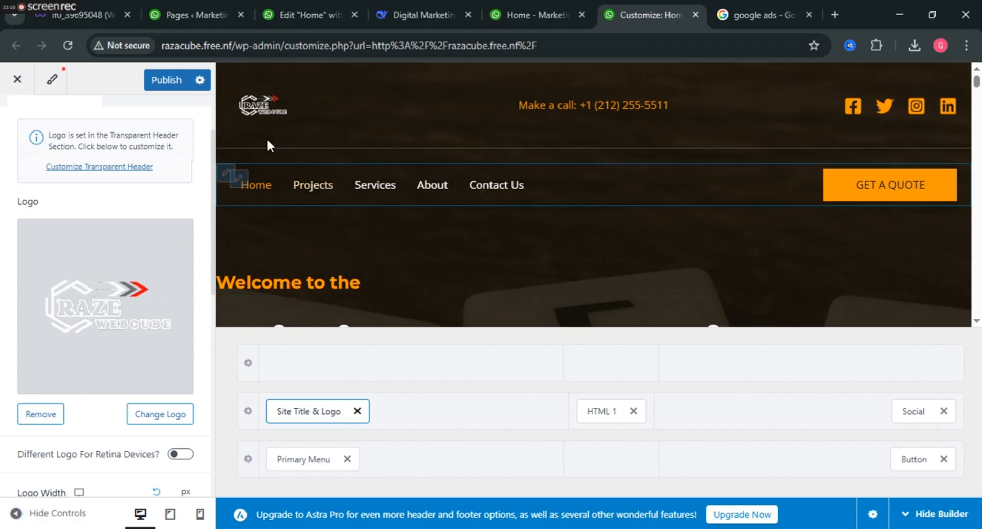
pyautogui.scroll(-4, 135, 240)
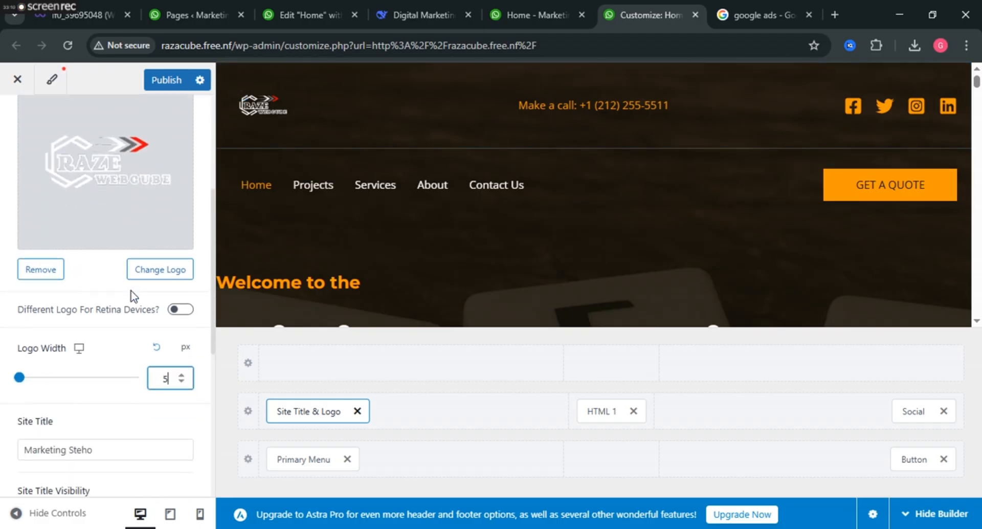
# Try enabling a different logo for retina devices, turn it off again, and review the site title and tagline settings
pyautogui.click(181, 239)
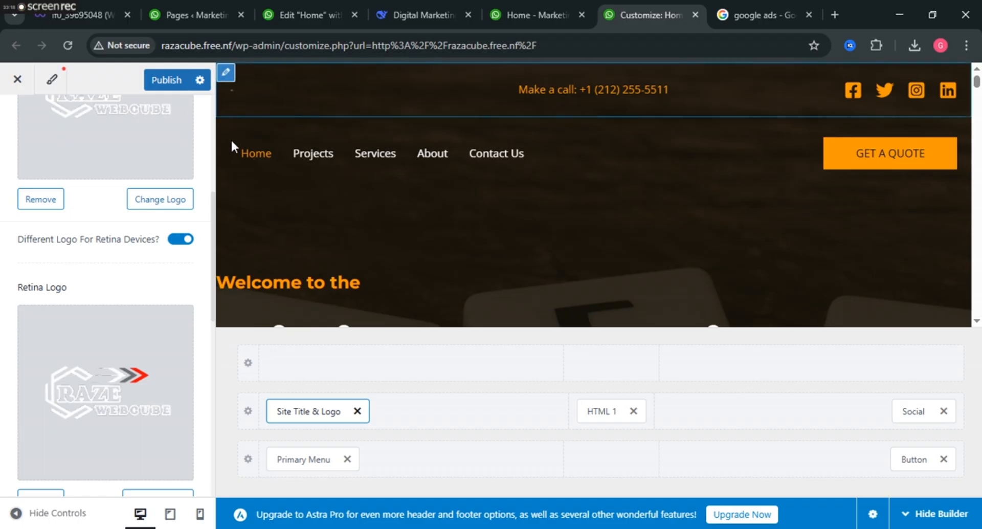
pyautogui.click(176, 240)
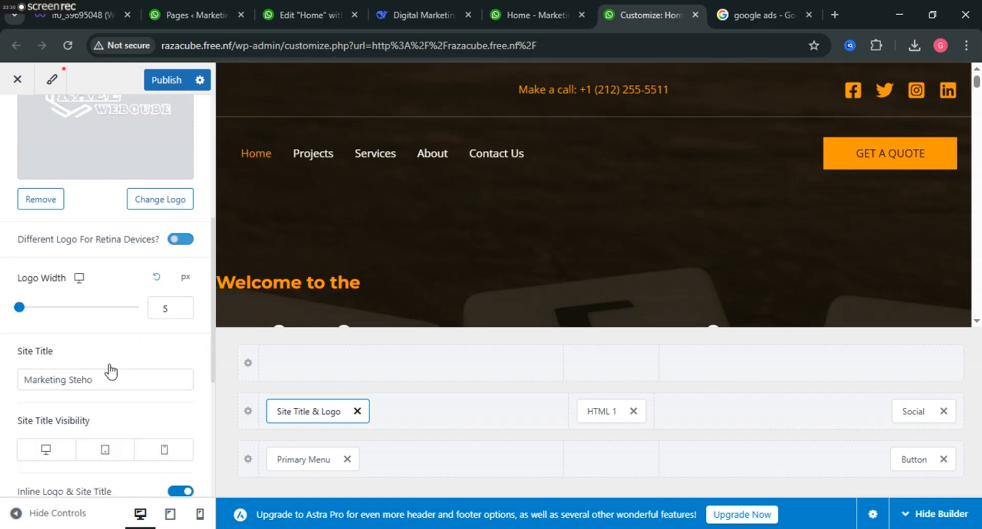
pyautogui.scroll(-5, 114, 388)
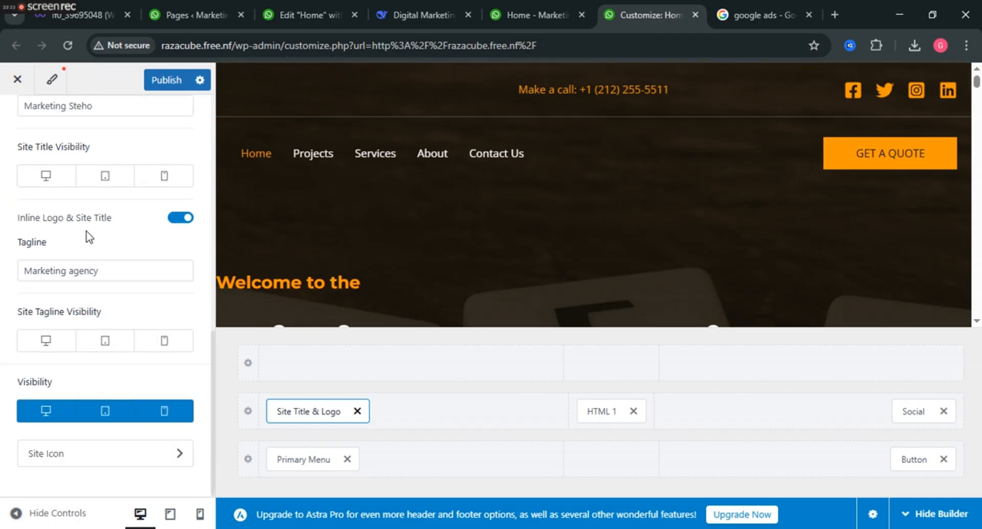
pyautogui.scroll(3, 91, 273)
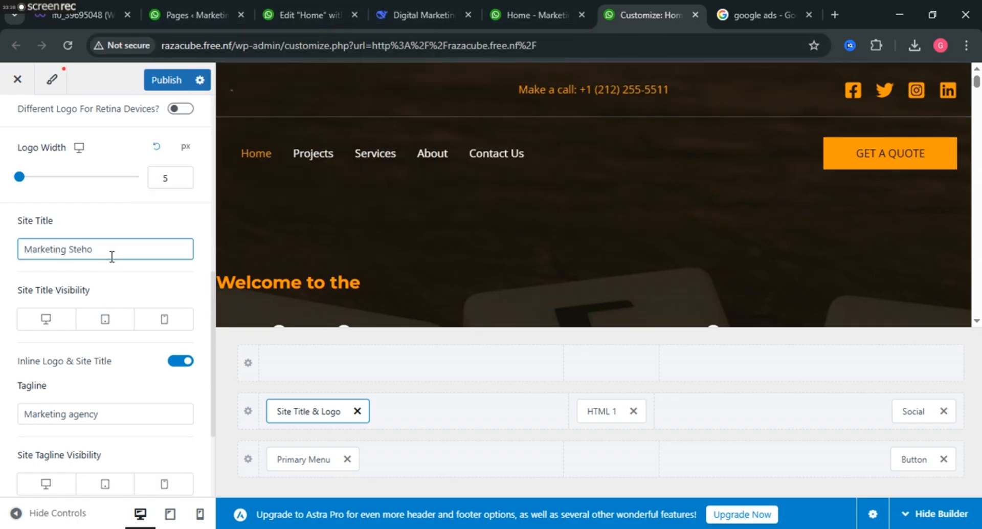
# Review the remaining site title, tagline and visibility settings and set the logo width to 11 px
pyautogui.scroll(-3, 112, 266)
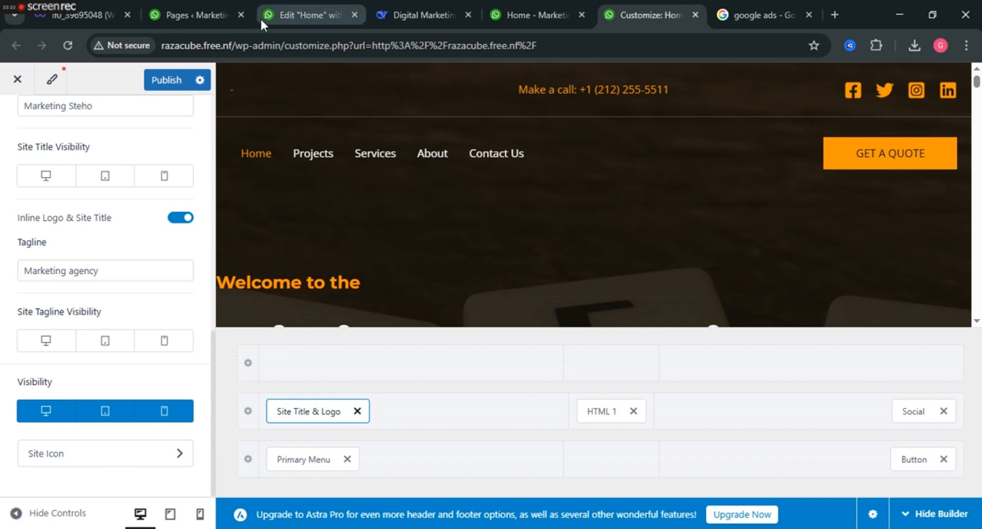
pyautogui.moveTo(262, 19)
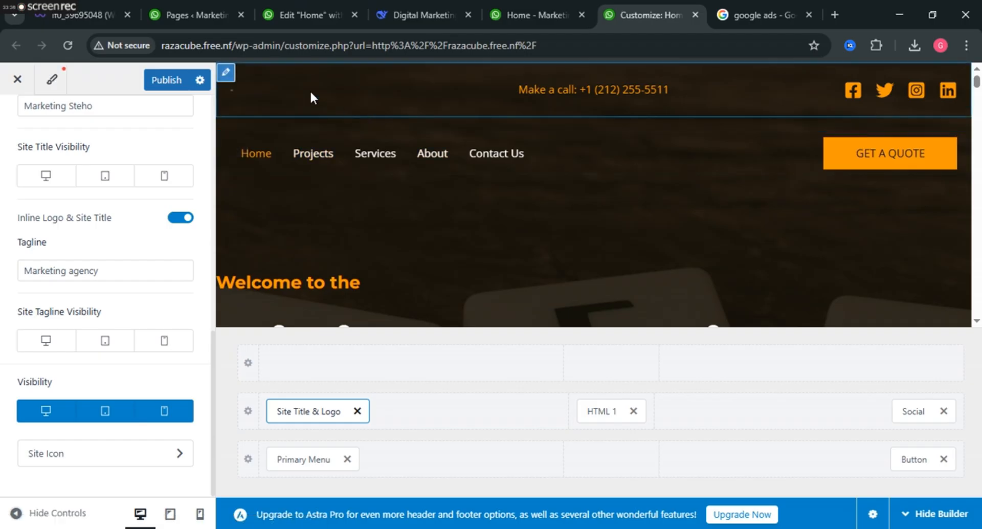
pyautogui.click(40, 275)
pyautogui.scroll(4, 40, 275)
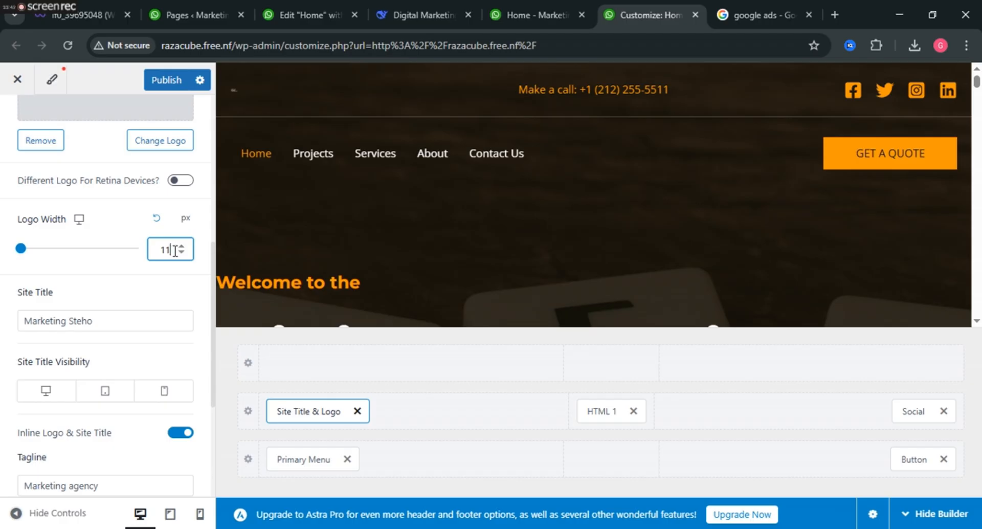
pyautogui.click(83, 282)
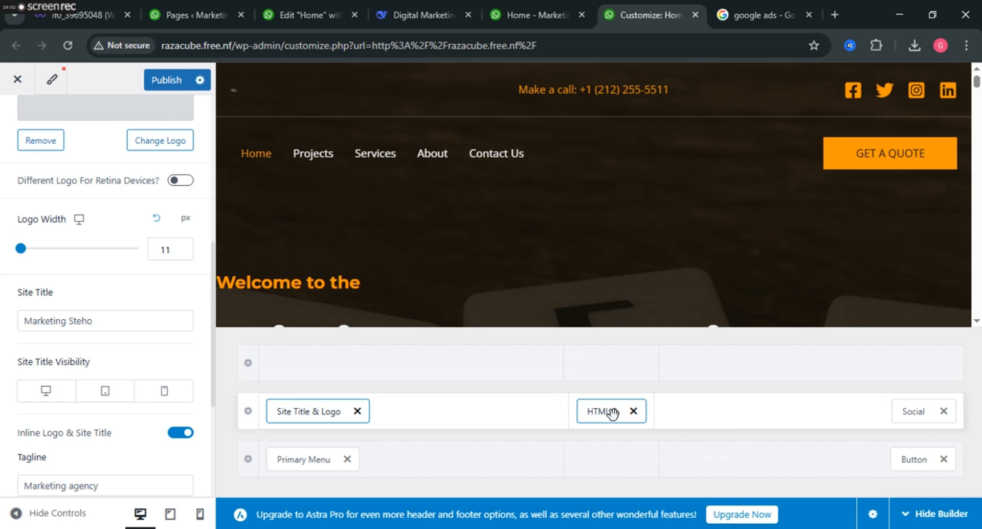
# Rearrange the header so the Primary Menu sits in the middle of the primary row, with HTML 1 and Button beside Social
pyautogui.moveTo(602, 411); pyautogui.dragTo(603, 483)
pyautogui.moveTo(285, 458); pyautogui.dragTo(602, 434)
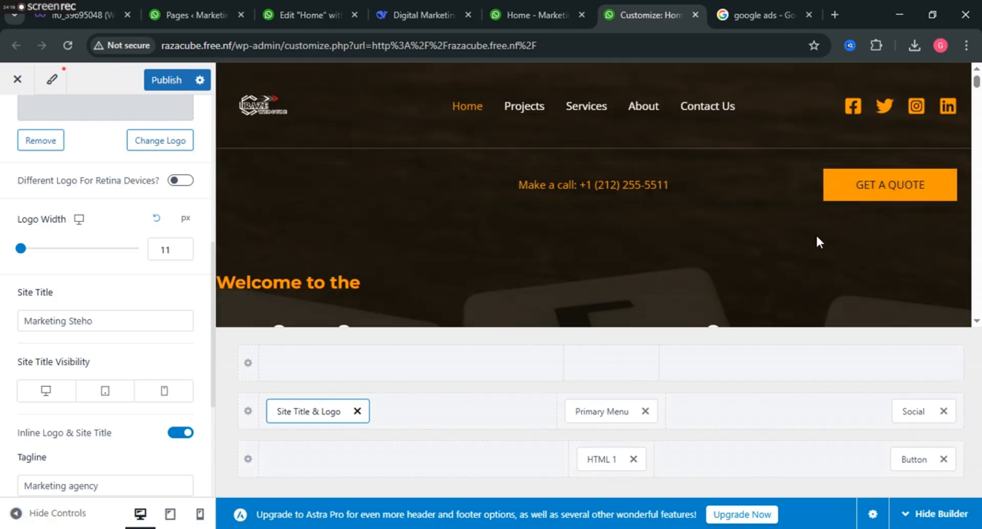
pyautogui.moveTo(913, 459); pyautogui.dragTo(850, 438)
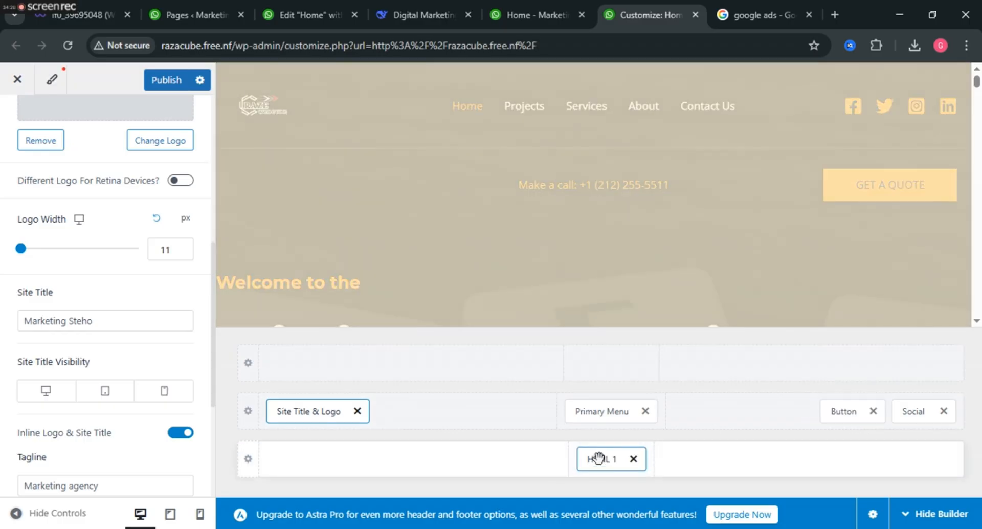
pyautogui.moveTo(600, 458); pyautogui.dragTo(770, 424)
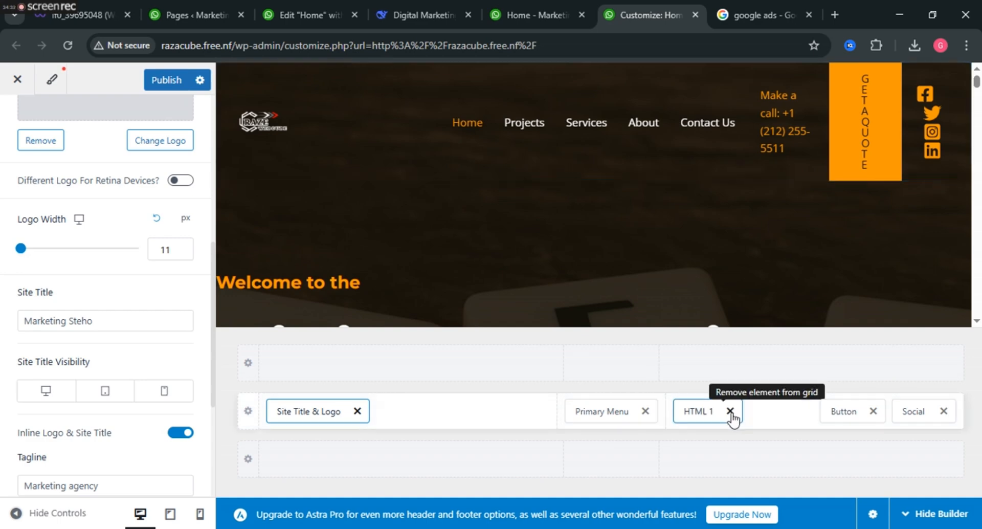
# Move HTML 1 and Button into the right-hand section of the row below the primary header, with Button before HTML 1
pyautogui.moveTo(692, 410); pyautogui.dragTo(905, 459)
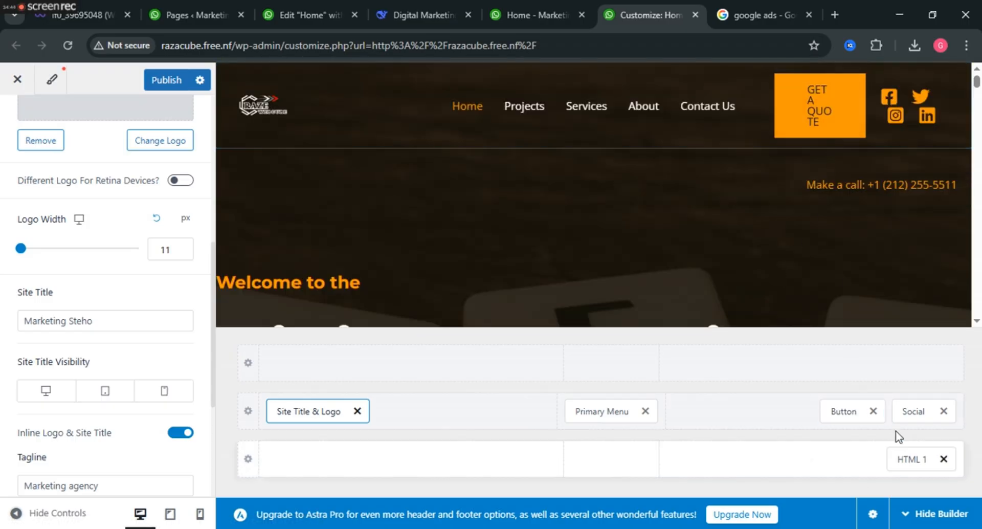
pyautogui.moveTo(850, 411); pyautogui.dragTo(845, 475)
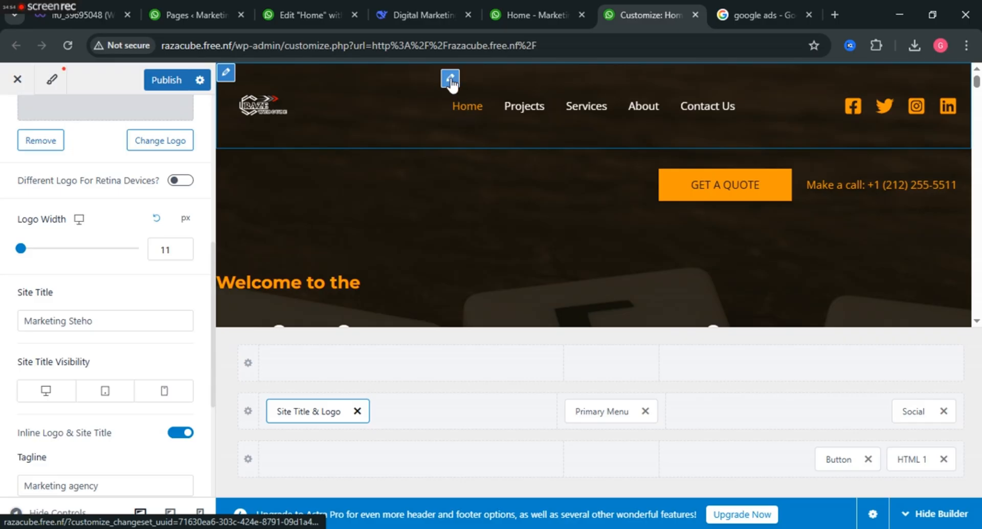
pyautogui.scroll(-4, 441, 207)
pyautogui.scroll(4, 440, 217)
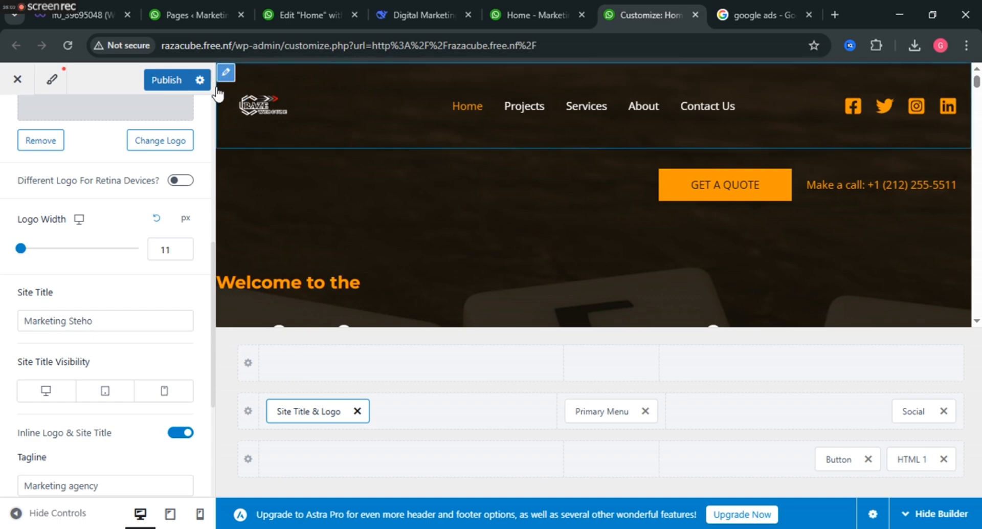
# Review the Primary Header's general and design settings, including background, bottom border and spacing
pyautogui.click(225, 72)
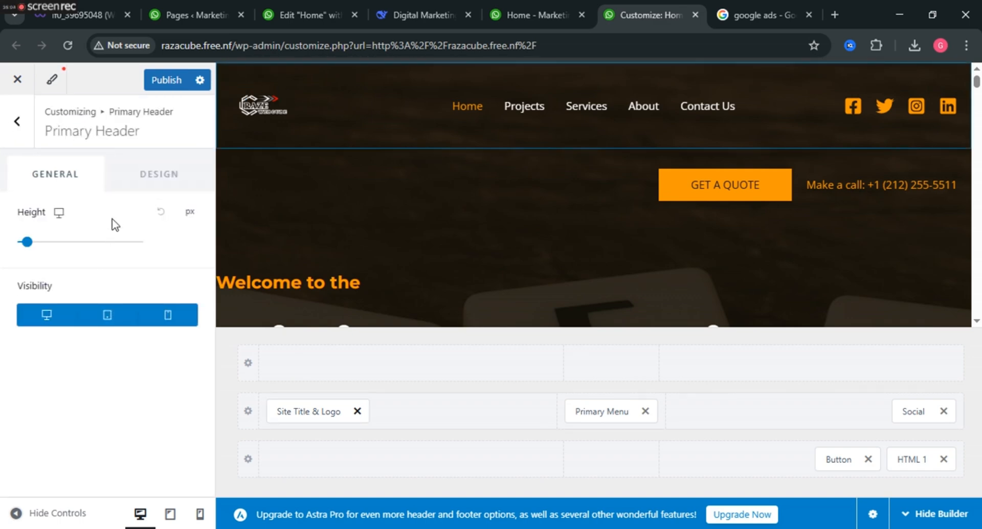
pyautogui.click(159, 176)
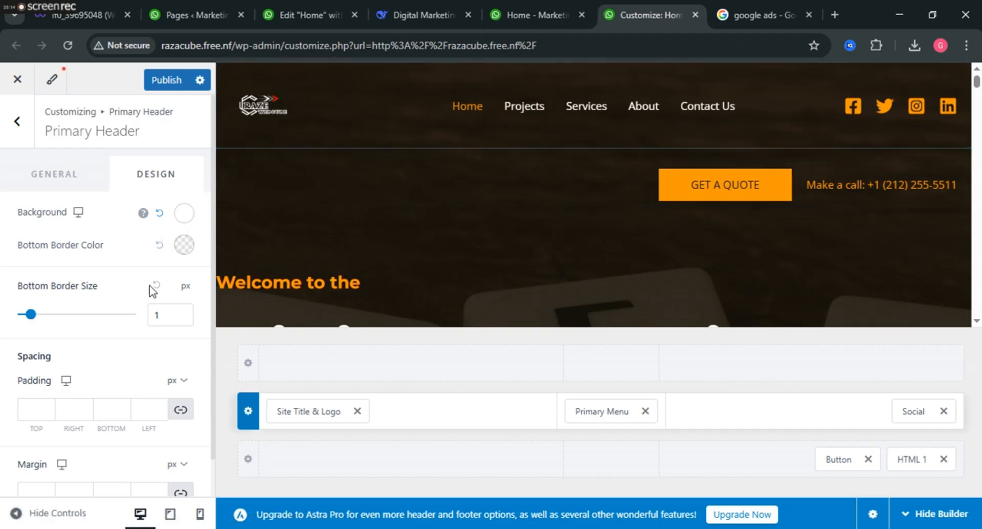
pyautogui.scroll(-1, 152, 290)
pyautogui.scroll(1, 128, 235)
pyautogui.click(18, 123)
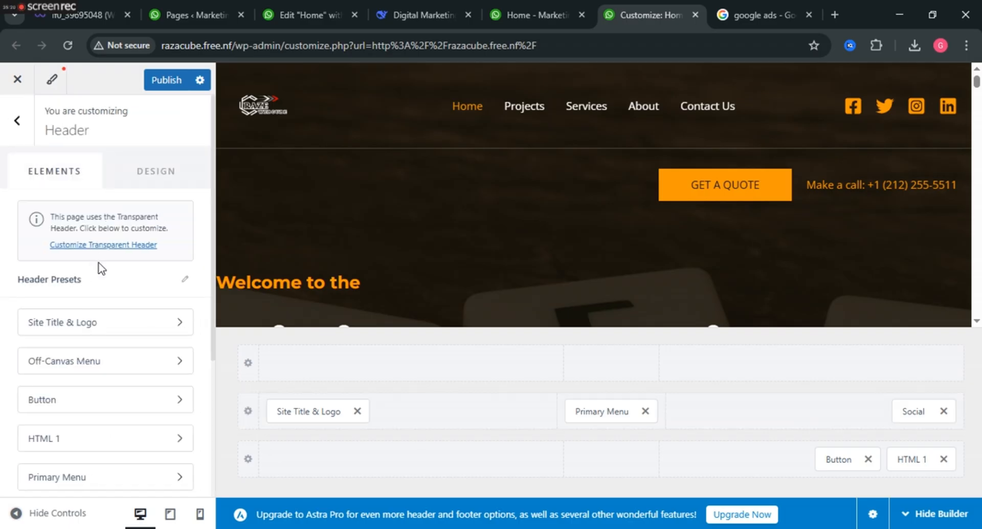
# Review the Transparent Header's logo settings and its design colors, from the background overlay to the HTML color
pyautogui.scroll(-5, 128, 376)
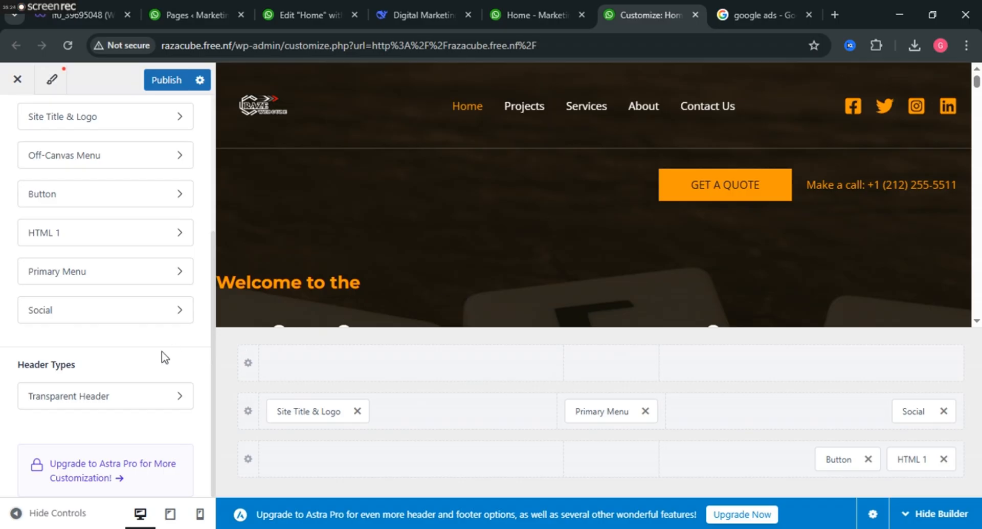
pyautogui.click(96, 402)
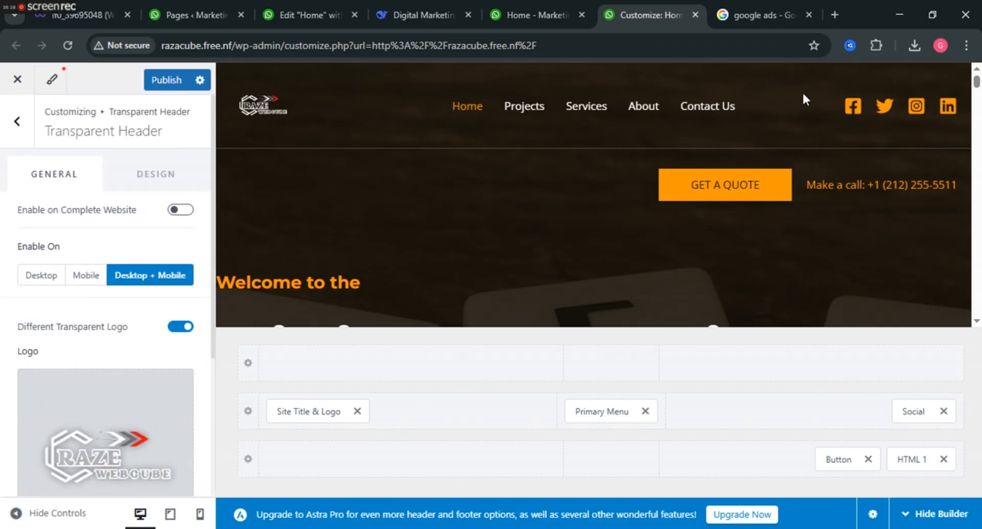
pyautogui.scroll(-4, 75, 245)
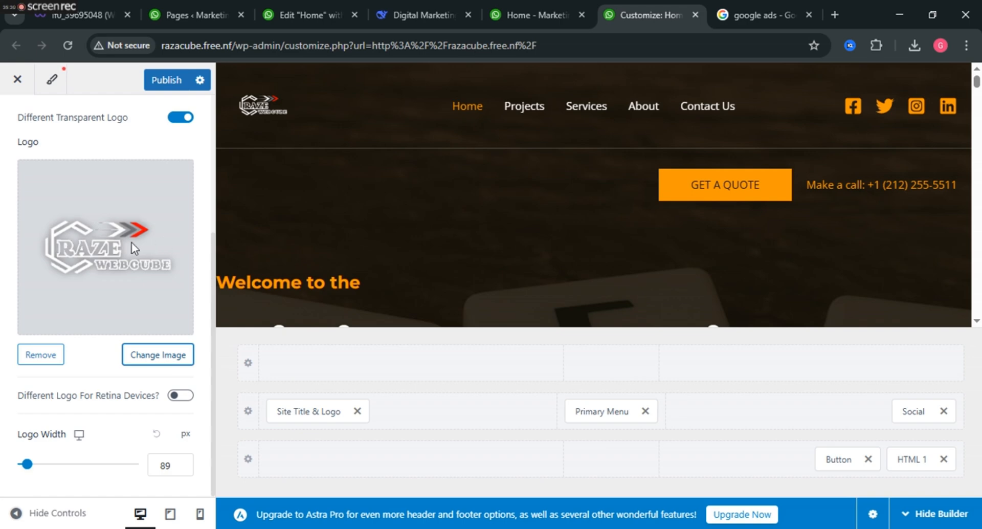
pyautogui.scroll(4, 89, 248)
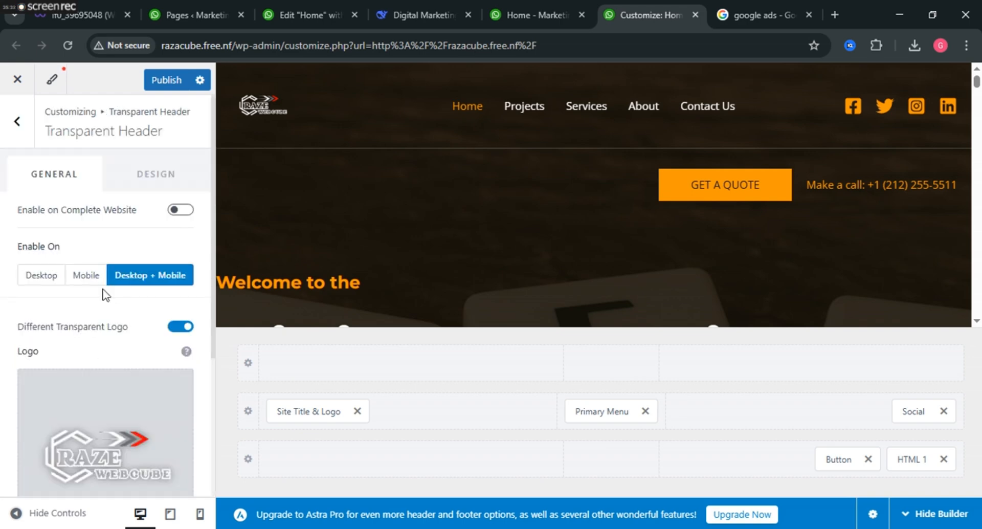
pyautogui.click(163, 175)
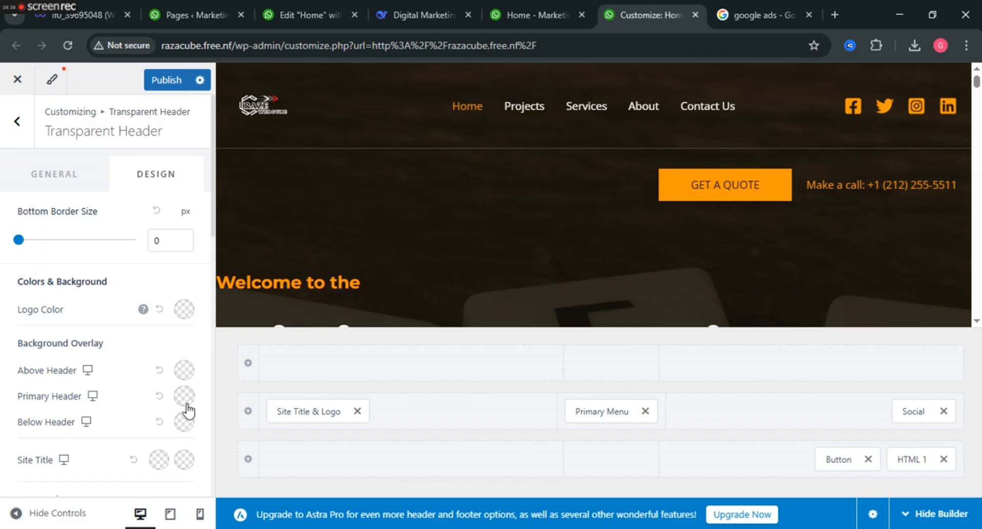
pyautogui.scroll(-3, 158, 409)
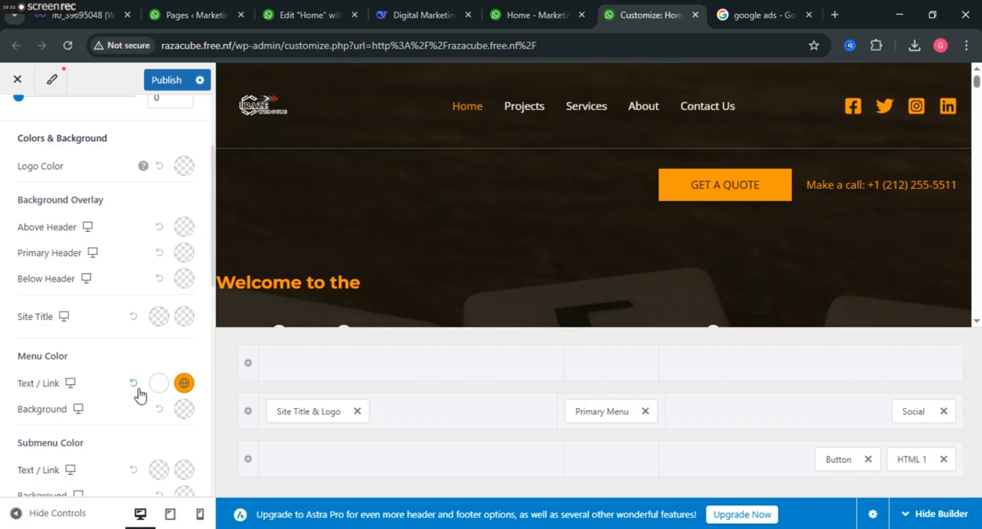
pyautogui.scroll(-3, 137, 386)
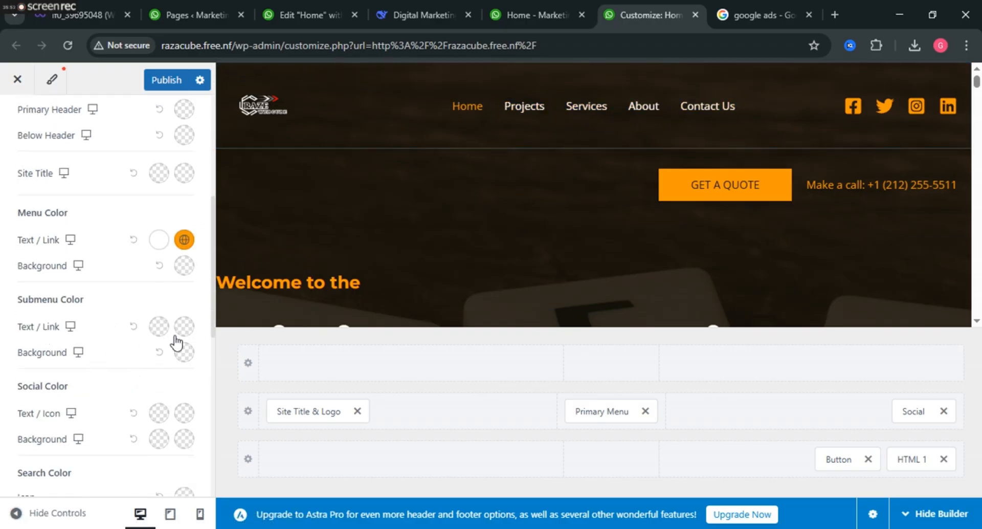
pyautogui.scroll(-6, 174, 352)
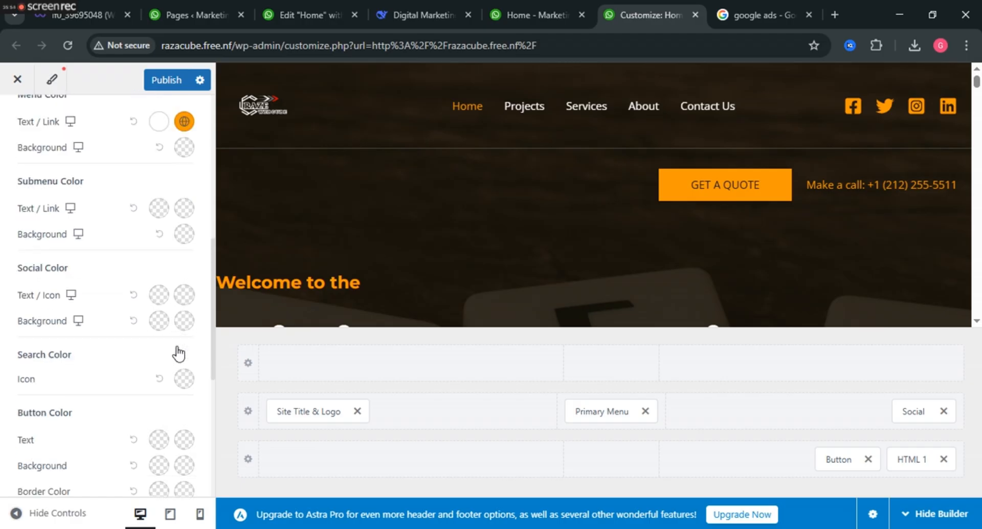
pyautogui.scroll(-3, 176, 423)
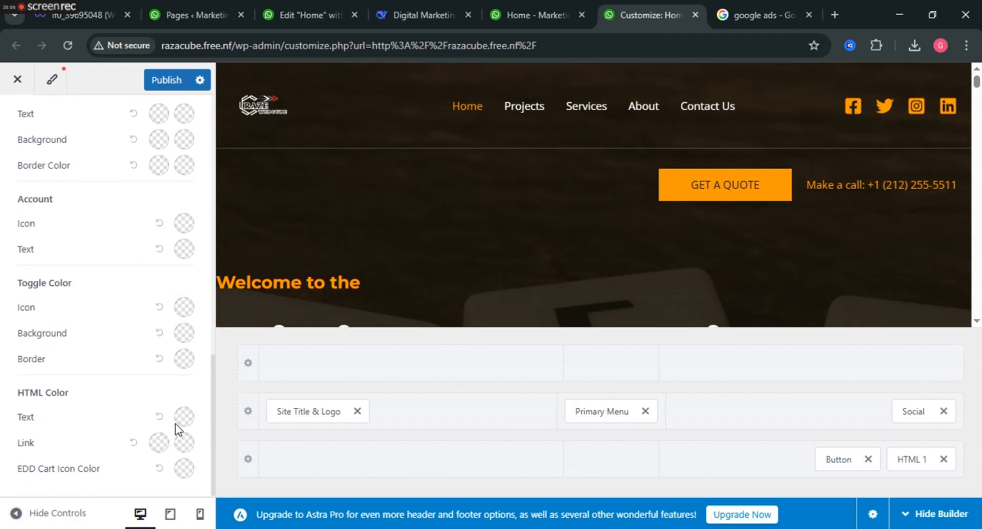
pyautogui.scroll(9, 163, 363)
pyautogui.scroll(6, 162, 348)
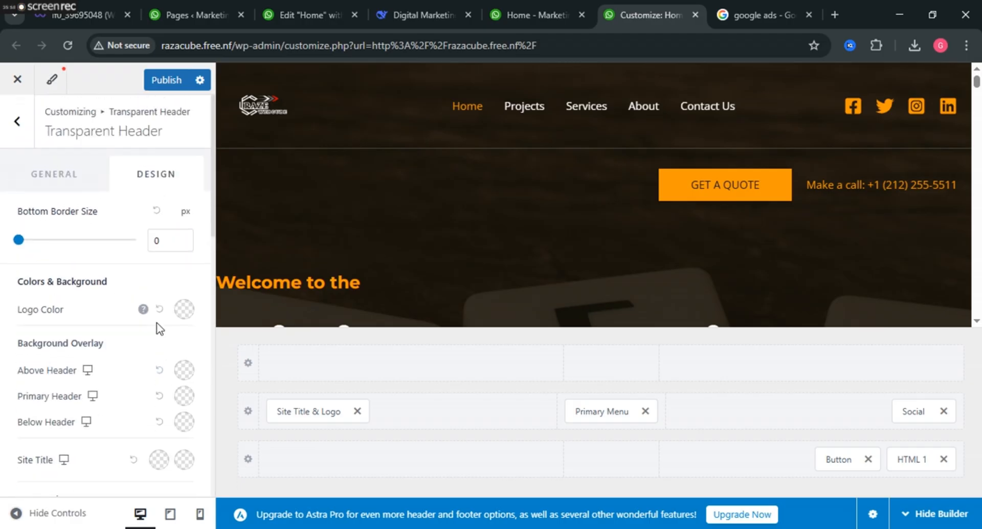
pyautogui.click(16, 123)
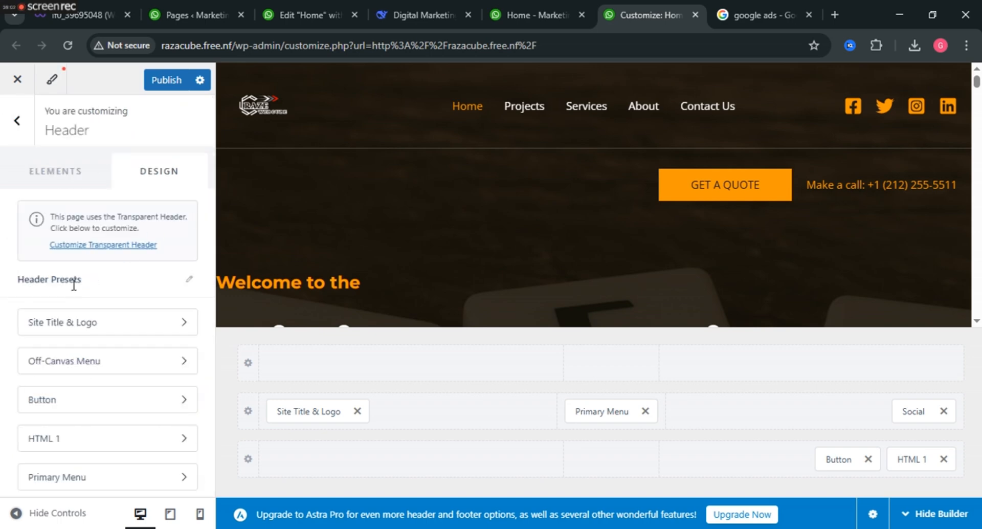
# Examine the Home page preview from the header through the services and Testimonials sections down to the footer
pyautogui.scroll(-4, 84, 366)
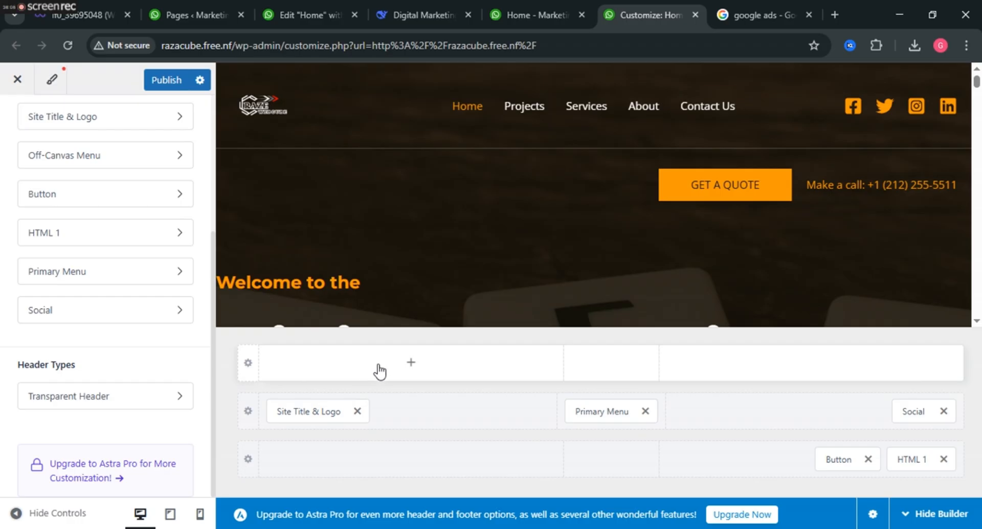
pyautogui.scroll(-5, 874, 320)
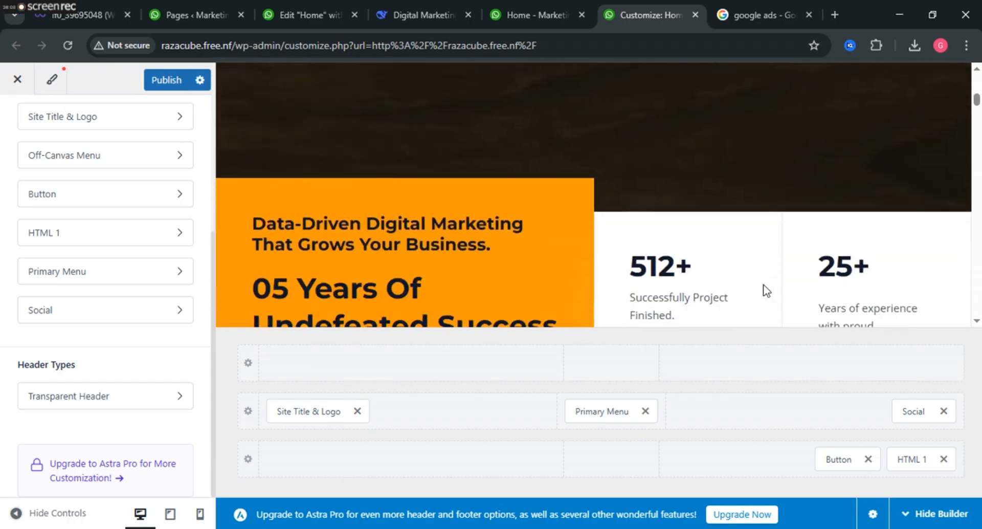
pyautogui.scroll(-10, 766, 290)
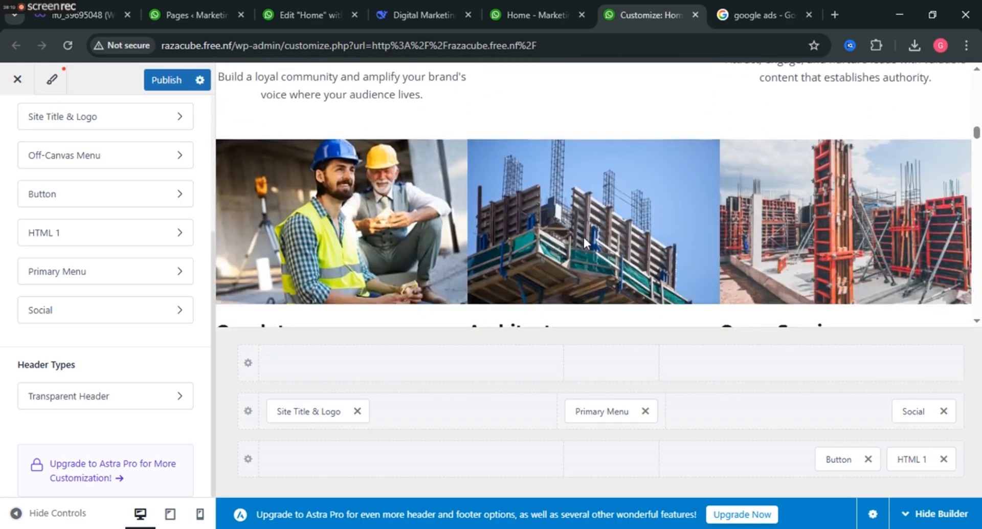
pyautogui.scroll(-5, 584, 237)
pyautogui.scroll(-5, 977, 171)
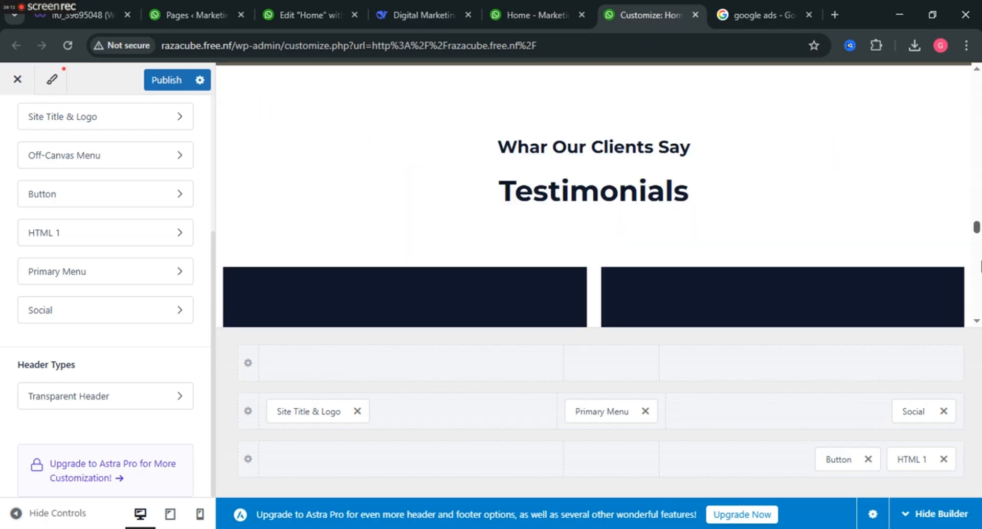
pyautogui.scroll(-10, 976, 256)
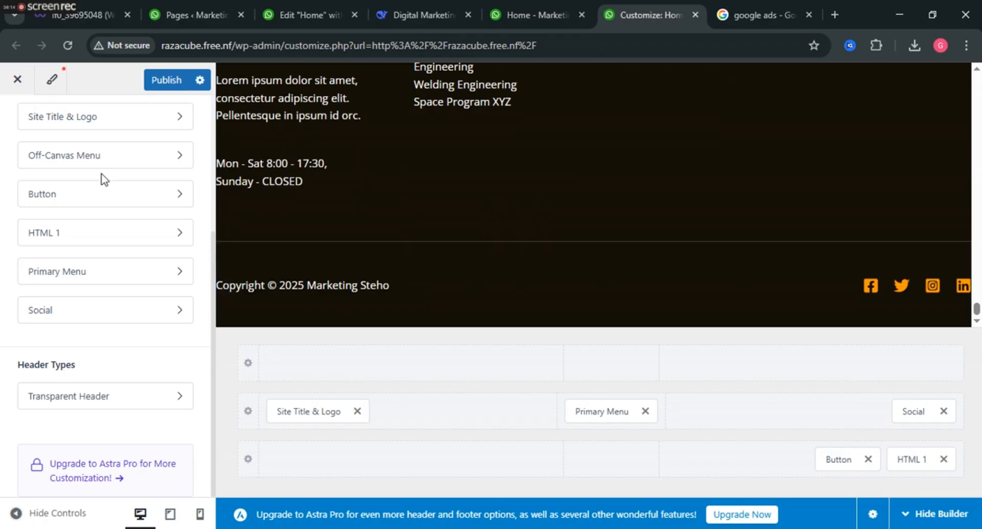
pyautogui.scroll(5, 105, 179)
# Publish the header changes and open the Footer settings to review the footer from its contact columns to the copyright line
pyautogui.click(10, 124)
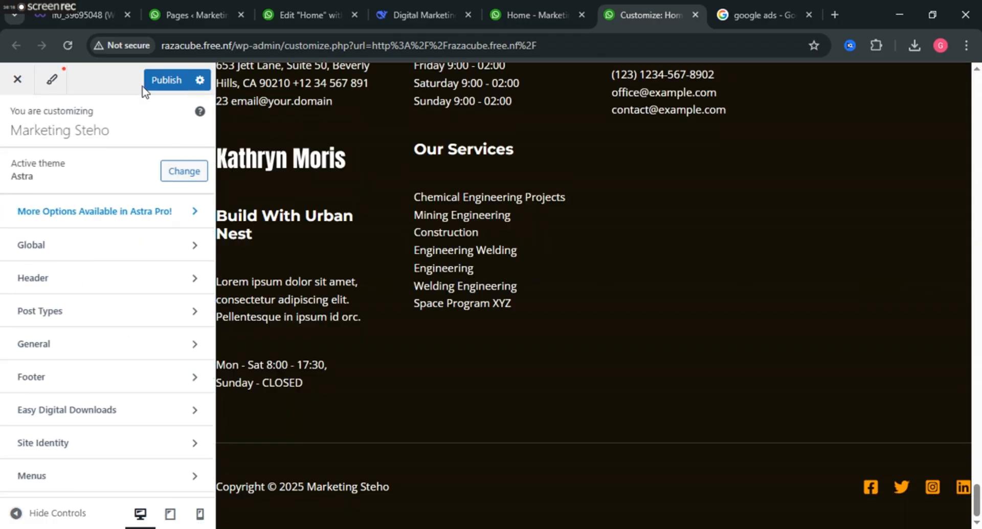
pyautogui.click(69, 387)
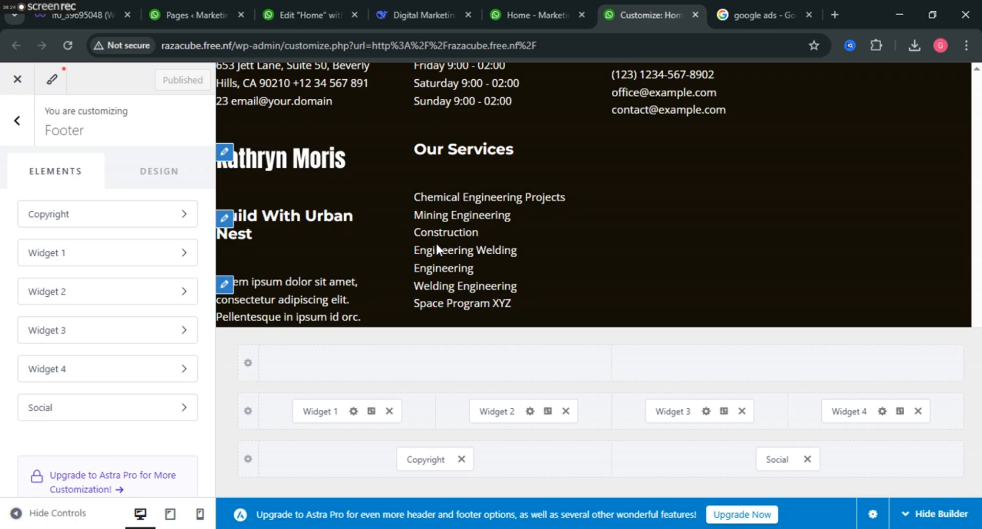
pyautogui.scroll(10, 436, 243)
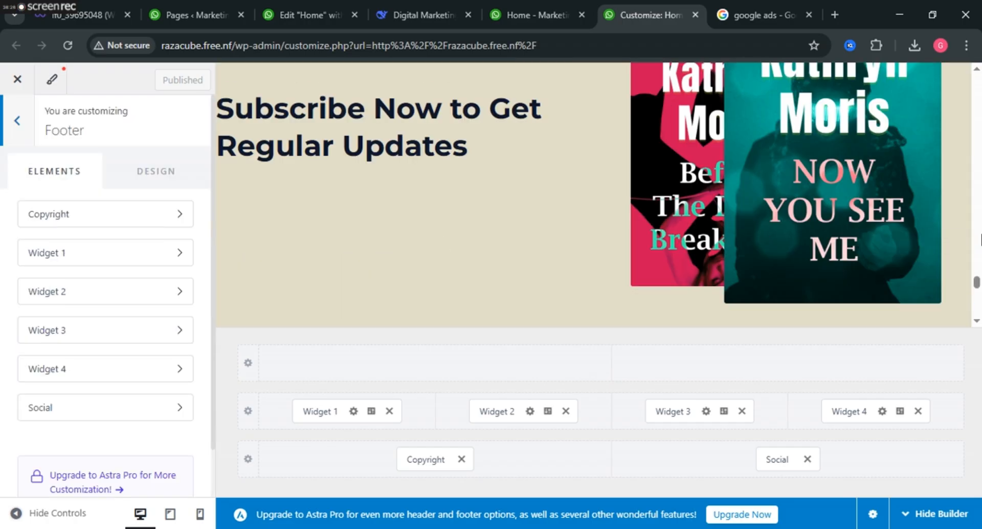
pyautogui.scroll(-3, 974, 293)
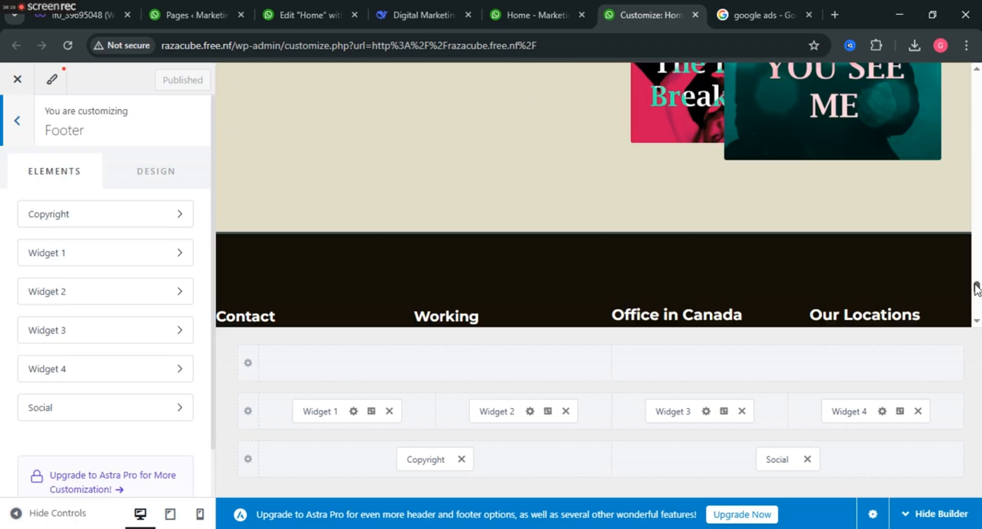
pyautogui.scroll(-3, 976, 289)
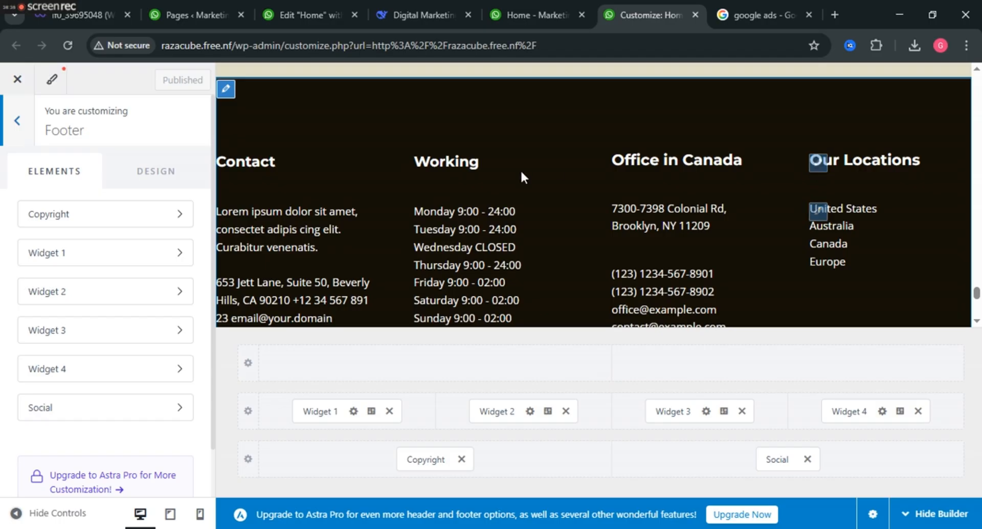
pyautogui.scroll(-5, 504, 177)
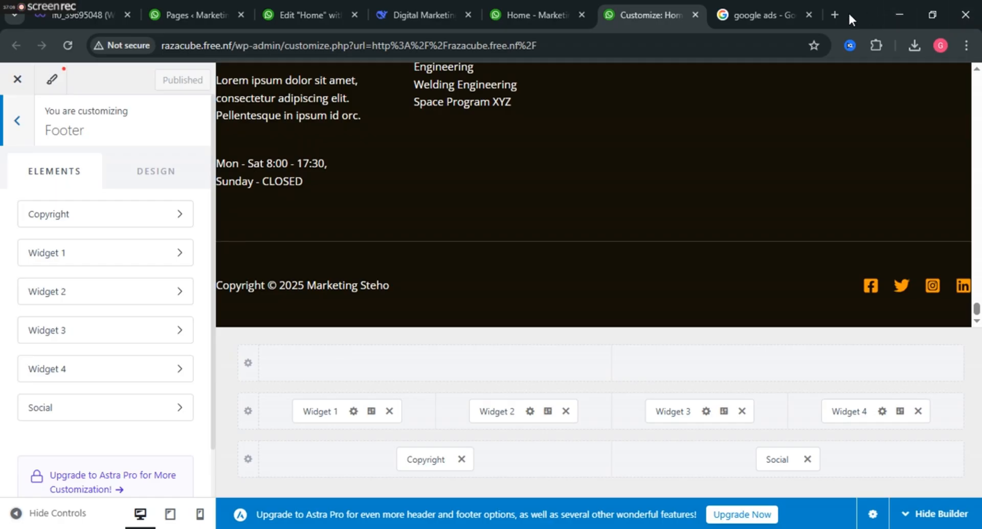
# Search Google for "cosmetics" in a new browser tab
pyautogui.click(834, 15)
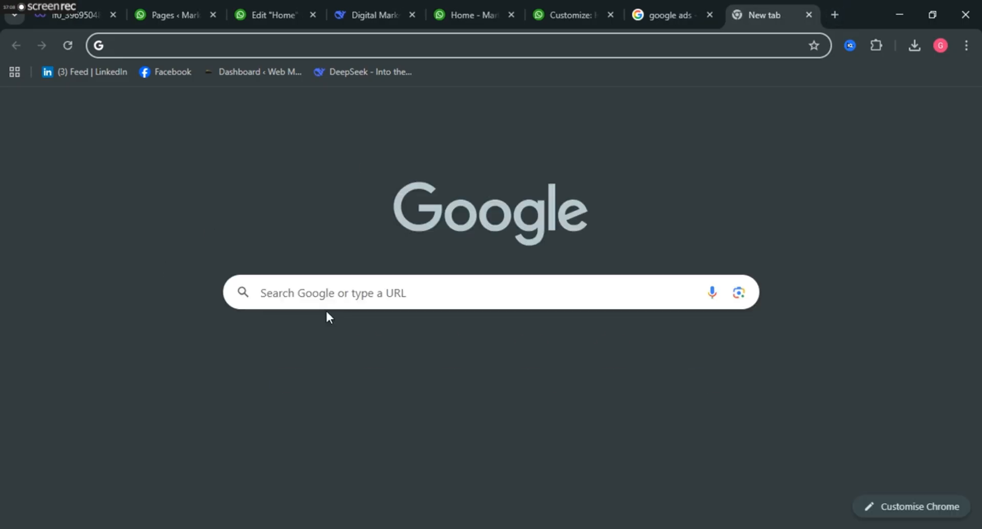
pyautogui.click(339, 293)
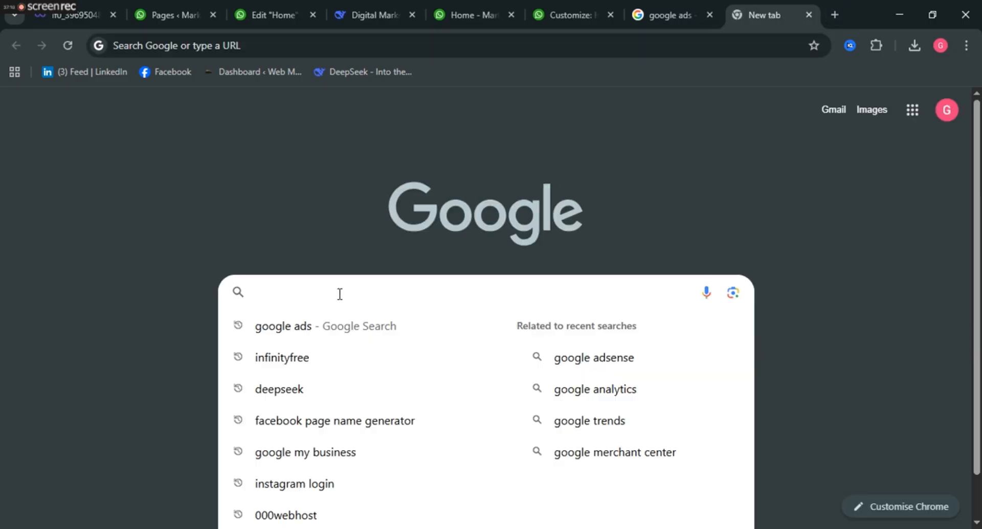
pyautogui.write('digital')
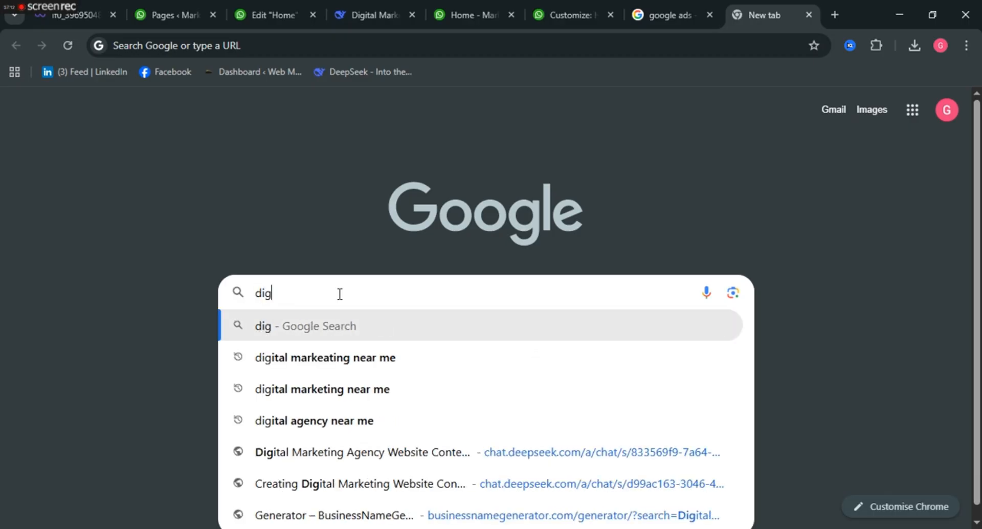
pyautogui.press('BackSpace')
pyautogui.press('BackSpace')
pyautogui.press('BackSpace')
pyautogui.press('BackSpace')
pyautogui.press('BackSpace')
pyautogui.press('BackSpace')
pyautogui.press('BackSpace')
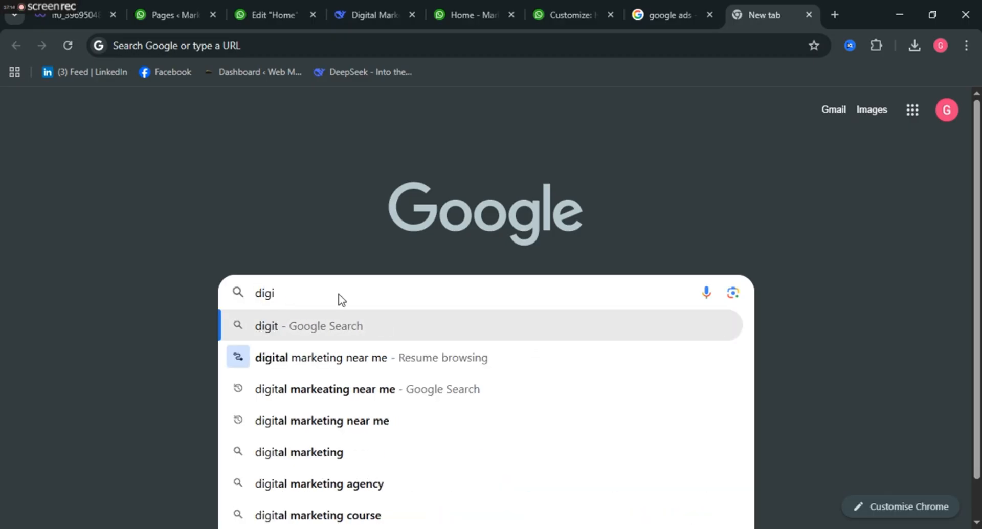
pyautogui.write('cos')
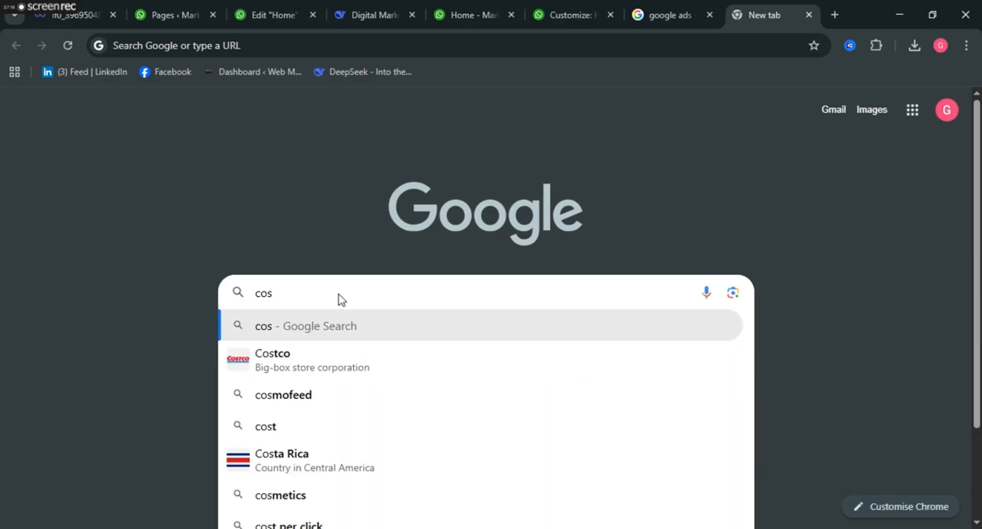
pyautogui.write('metinv')
pyautogui.press('BackSpace')
pyautogui.press('BackSpace')
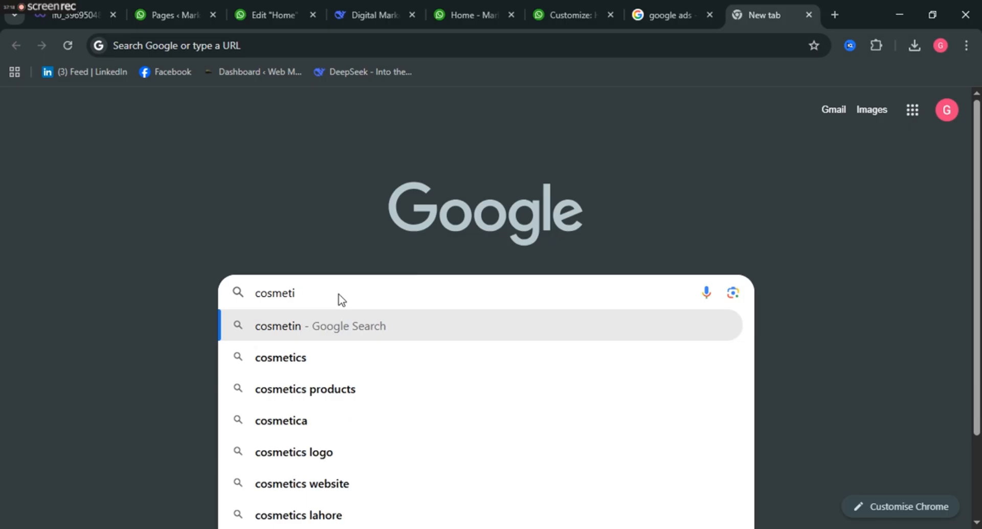
pyautogui.write('cs')
pyautogui.press('Return')
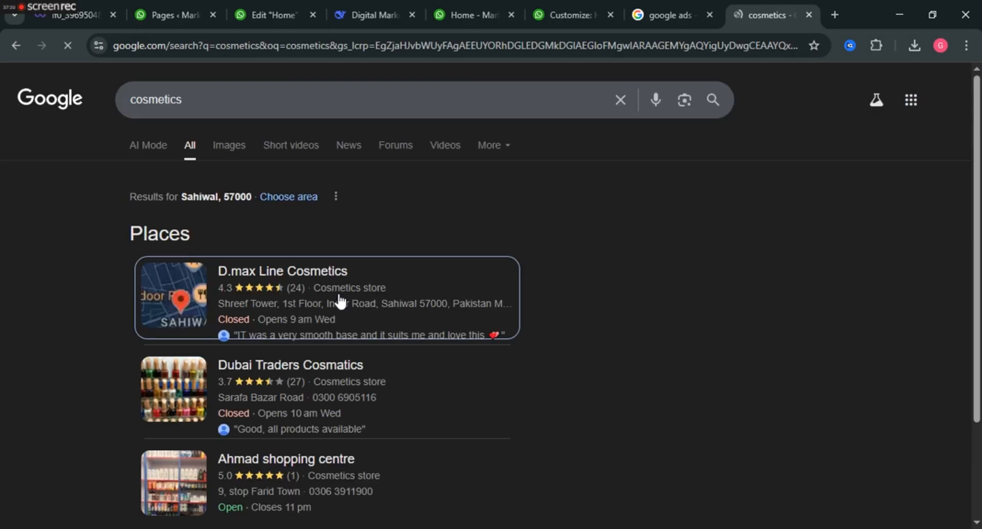
# Open the Cozmetica store from the search results, examine its page and footer as an example, and close the site
pyautogui.scroll(-10, 340, 301)
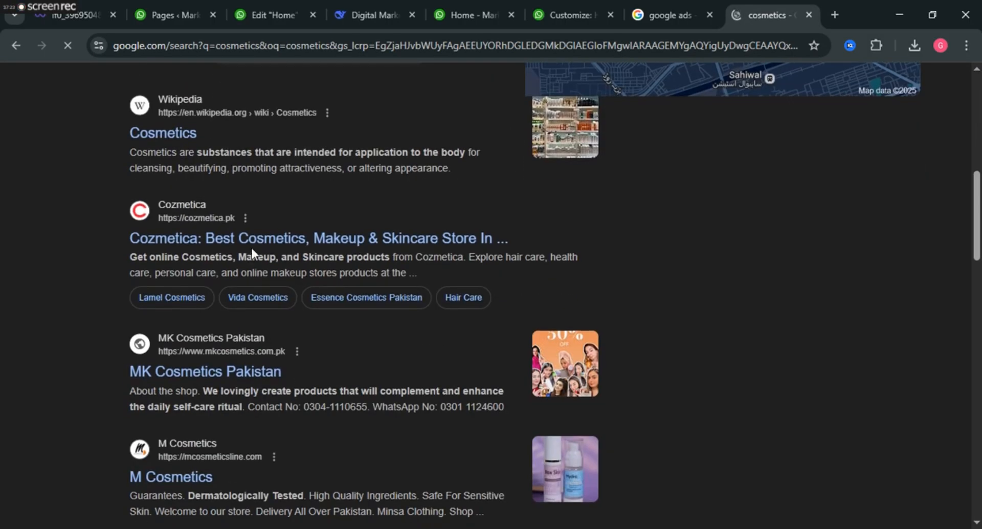
pyautogui.click(254, 239)
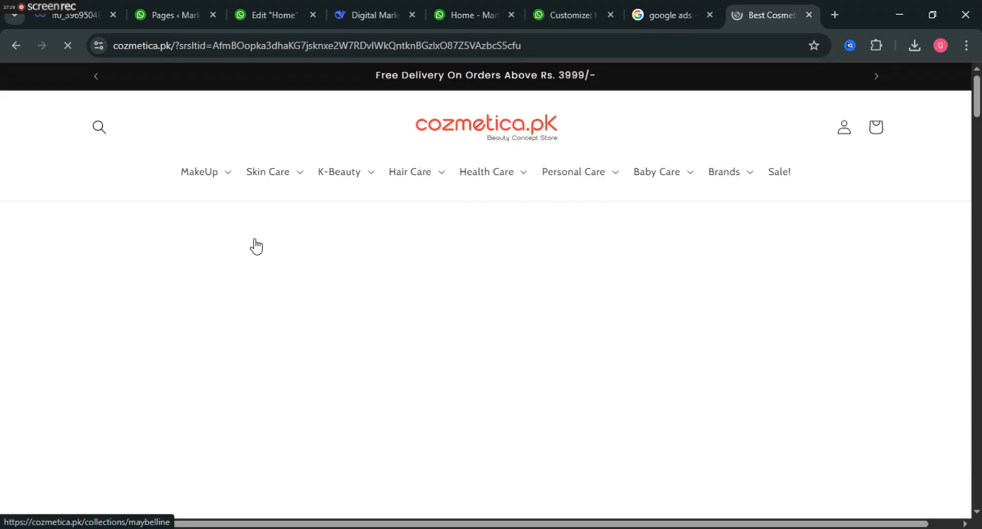
pyautogui.scroll(-5, 611, 261)
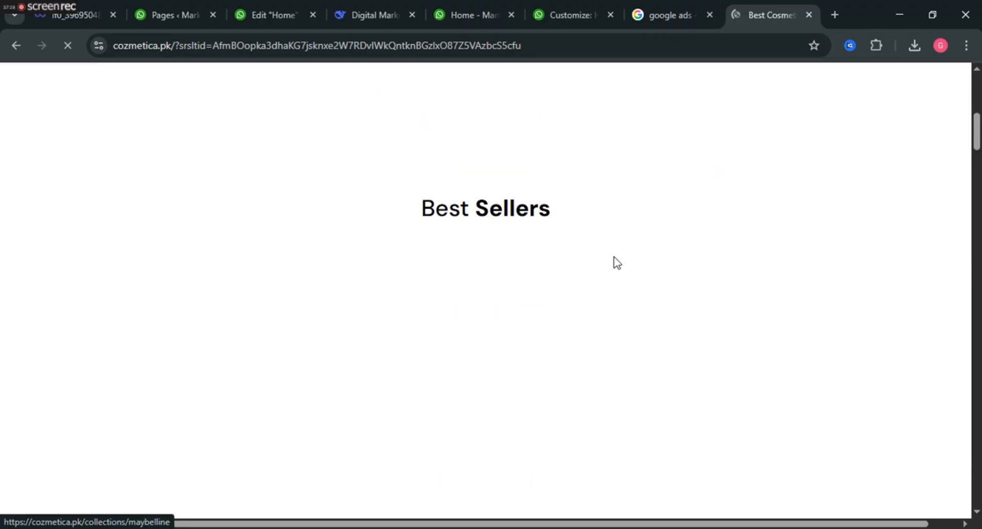
pyautogui.scroll(-15, 491, 292)
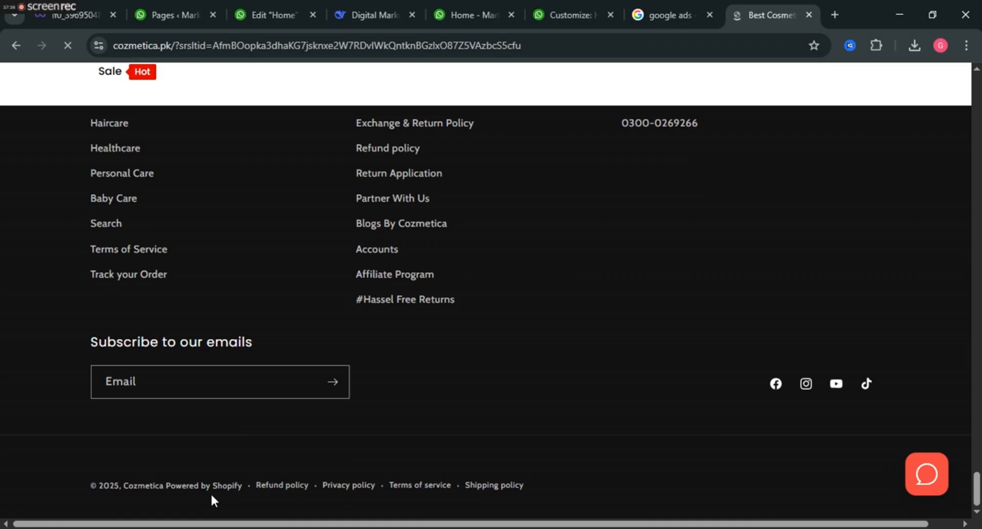
pyautogui.scroll(10, 559, 428)
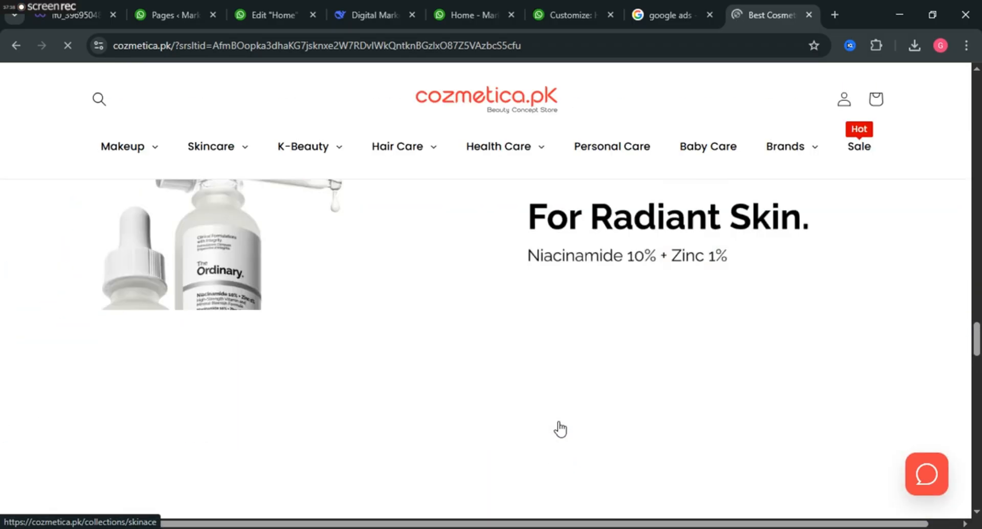
pyautogui.scroll(-10, 312, 471)
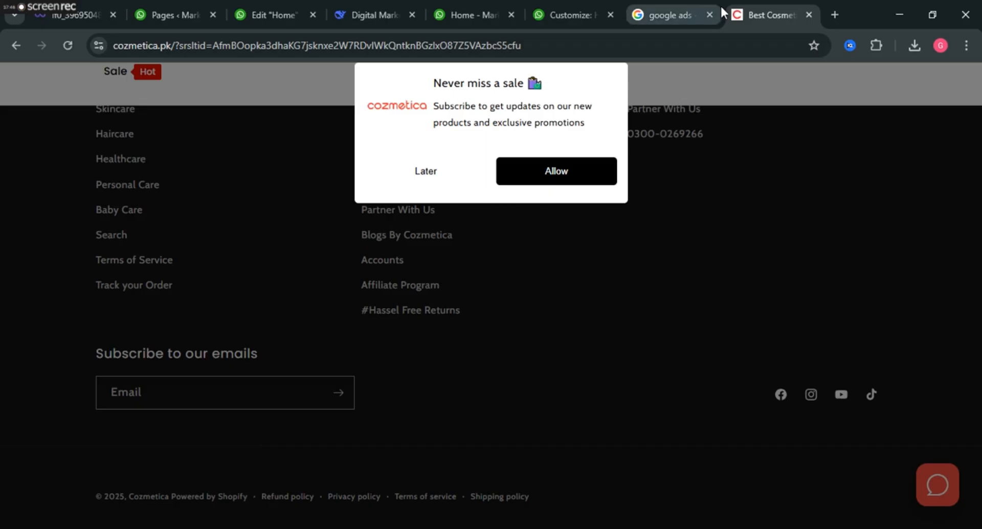
pyautogui.click(808, 15)
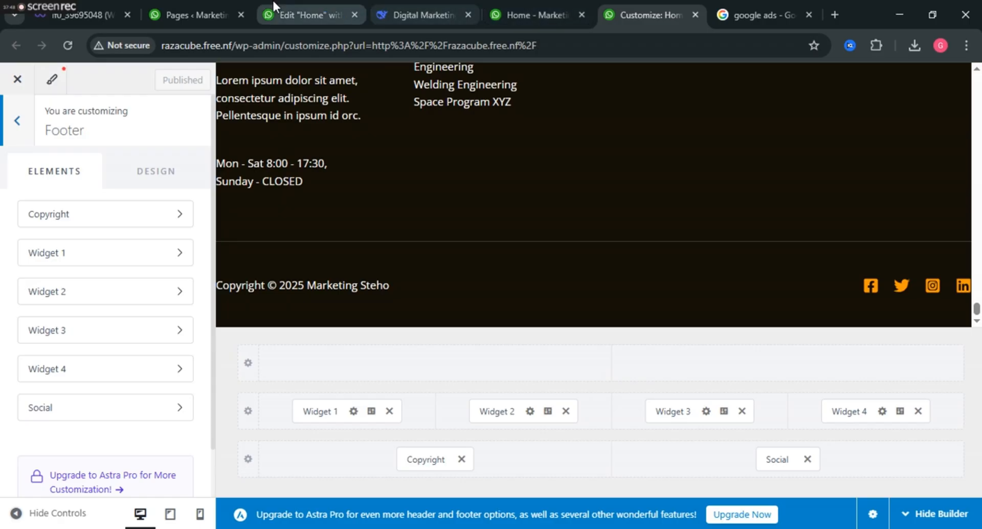
# Return to the Customizer's Footer settings and review the footer preview from the copyright line up to the Contact and Office in Canada columns
pyautogui.click(305, 14)
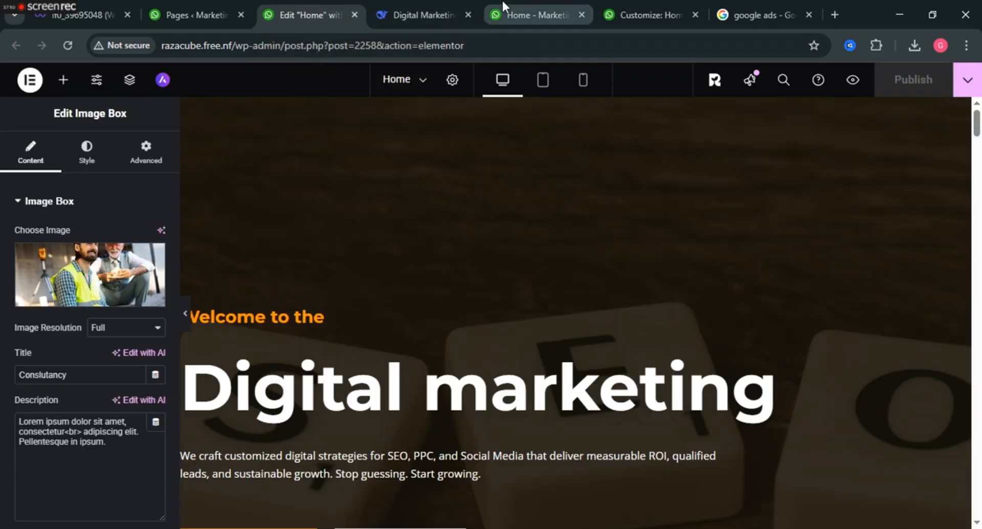
pyautogui.click(535, 14)
pyautogui.click(653, 2)
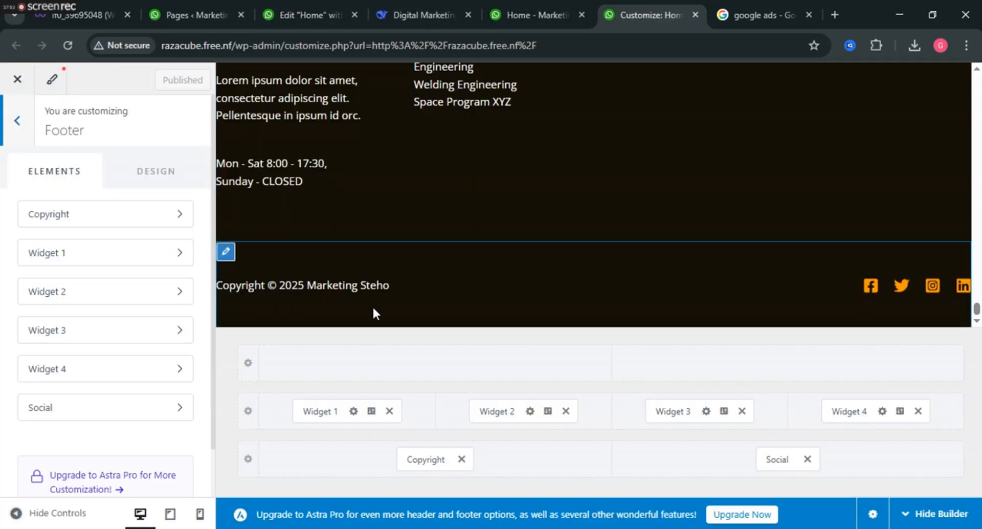
pyautogui.scroll(1, 677, 247)
pyautogui.scroll(5, 676, 248)
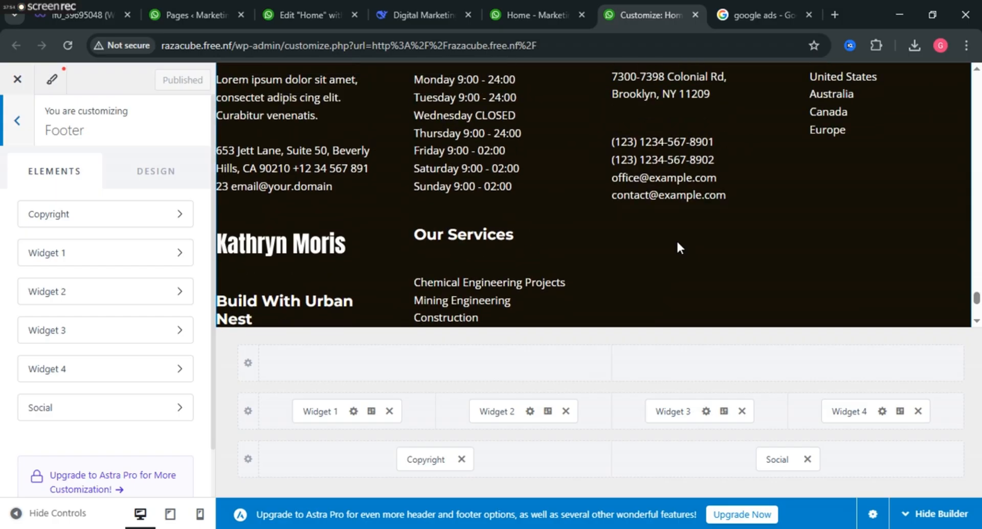
pyautogui.scroll(1, 436, 236)
pyautogui.scroll(1, 436, 236)
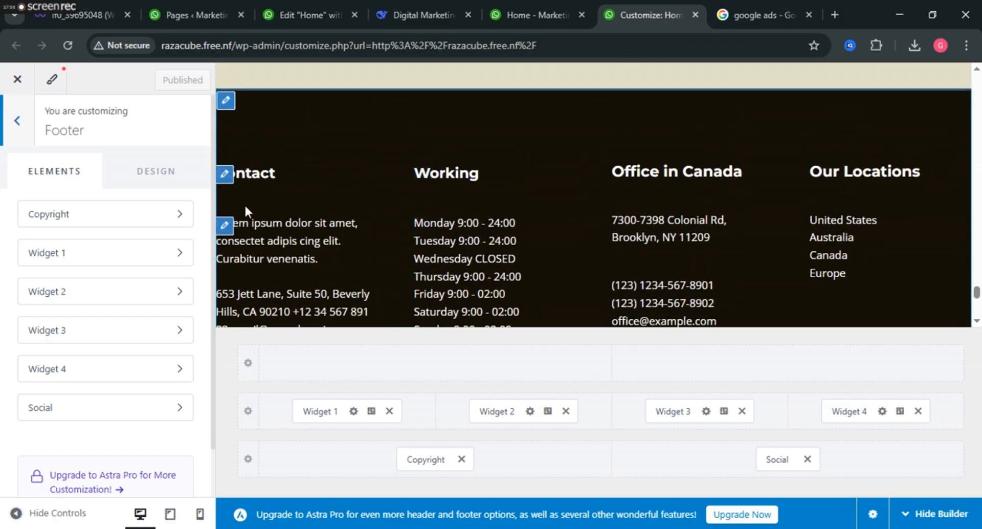
pyautogui.scroll(-1, 265, 231)
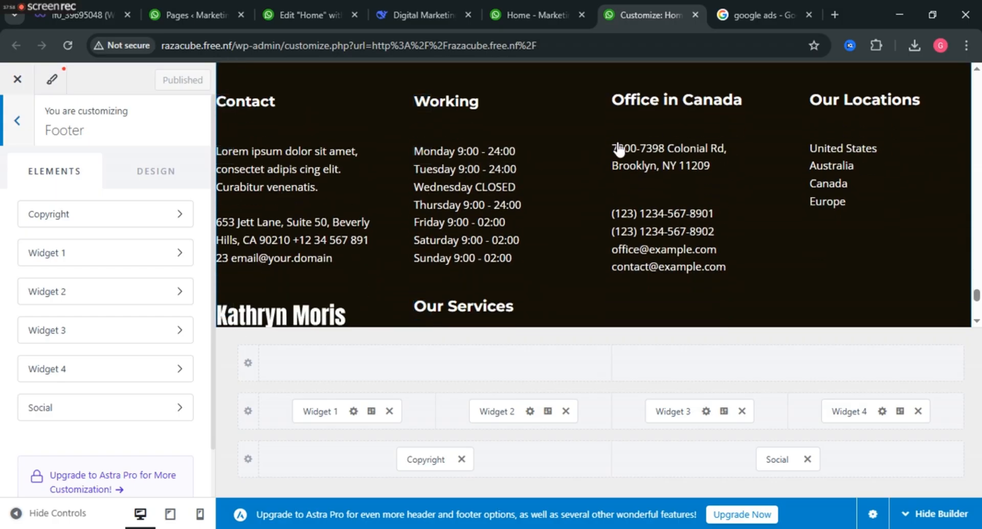
# Change the "Office in Canada" heading in Footer Builder Widget 3 to "Office in Pakistan"
pyautogui.click(619, 108)
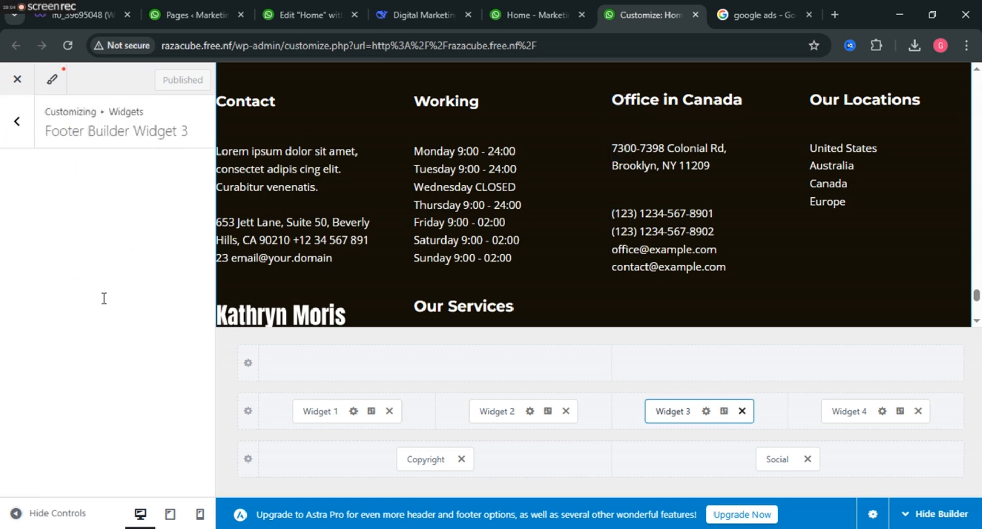
pyautogui.moveTo(148, 255); pyautogui.dragTo(89, 258)
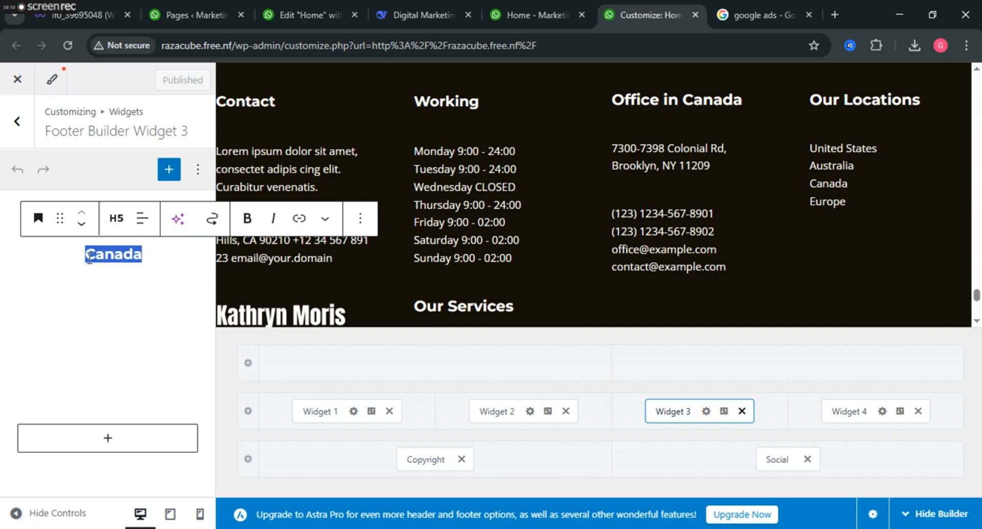
pyautogui.press('BackSpace')
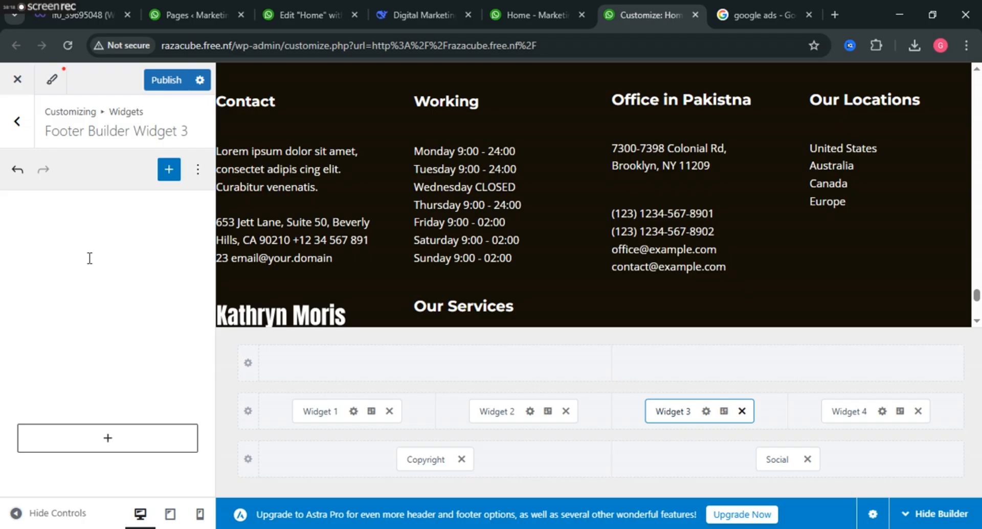
pyautogui.click(128, 243)
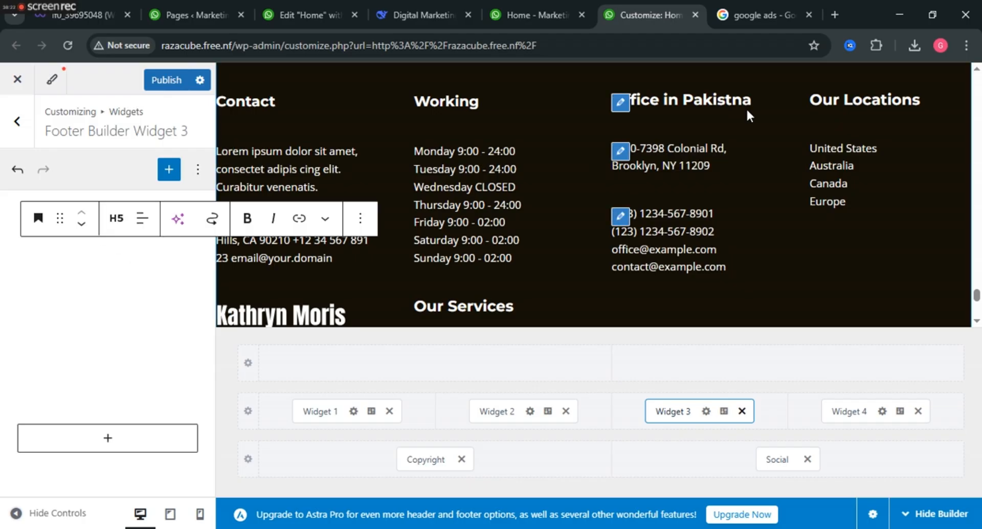
pyautogui.tripleClick(185, 252)
pyautogui.click(154, 255)
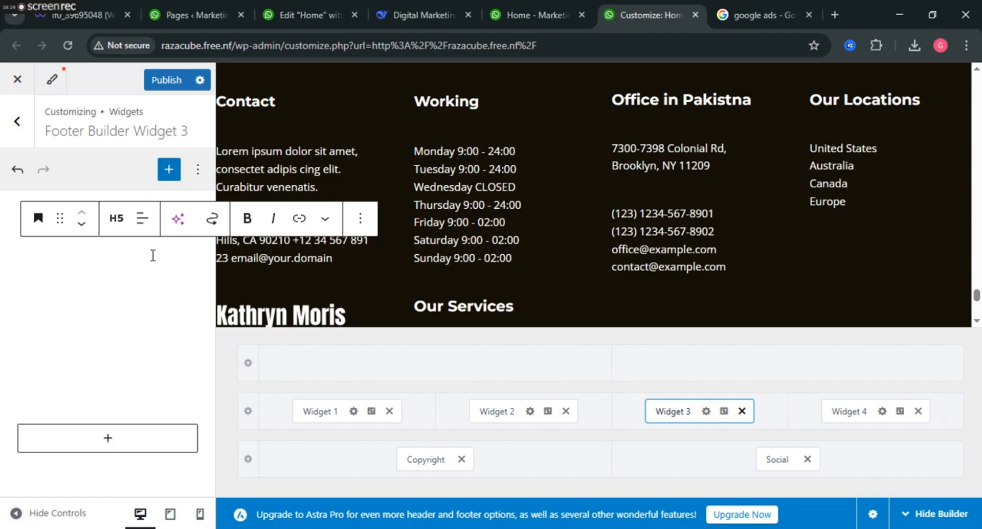
pyautogui.moveTo(161, 255); pyautogui.dragTo(90, 260)
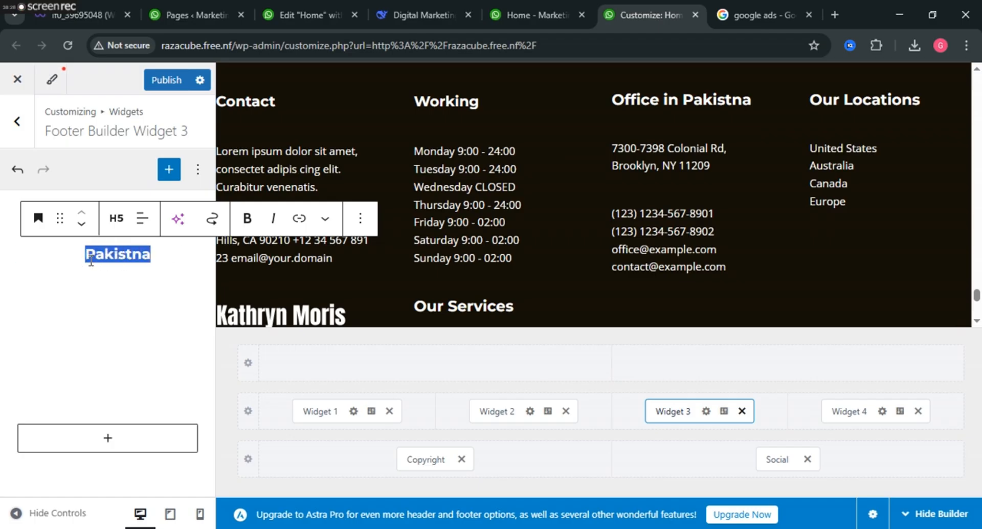
pyautogui.press('BackSpace')
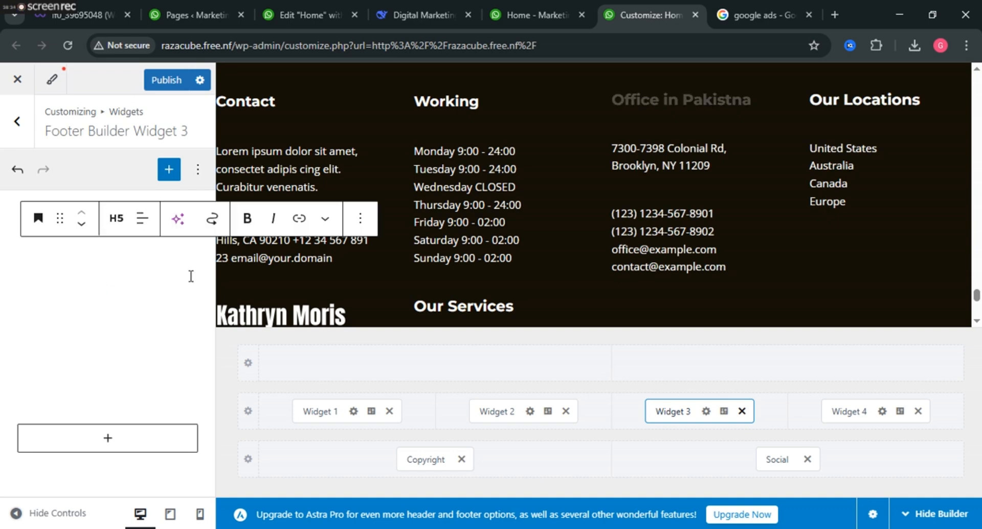
# In Footer Builder Widget 3, make the phone and e-mail lines a numbered list and replace the street address with a location in Pakistan
pyautogui.scroll(1, 686, 199)
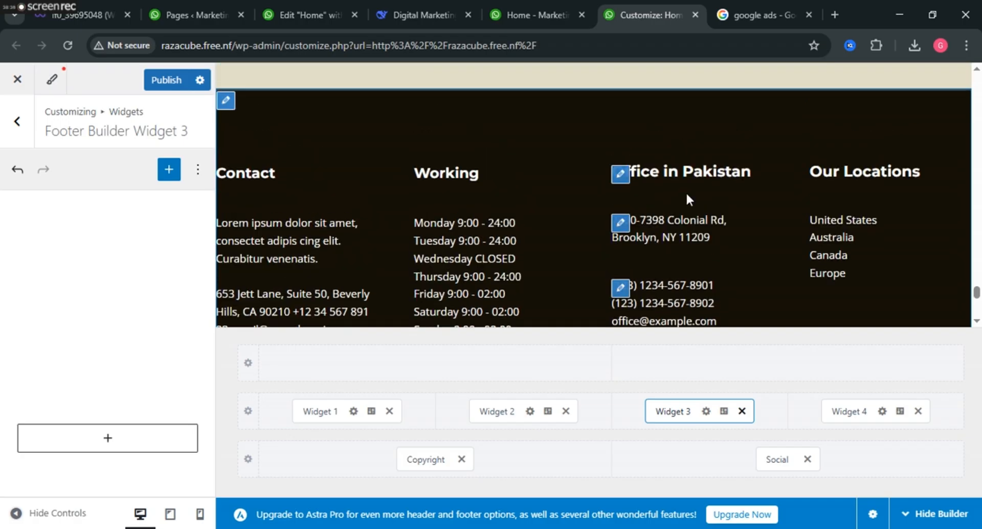
pyautogui.click(620, 223)
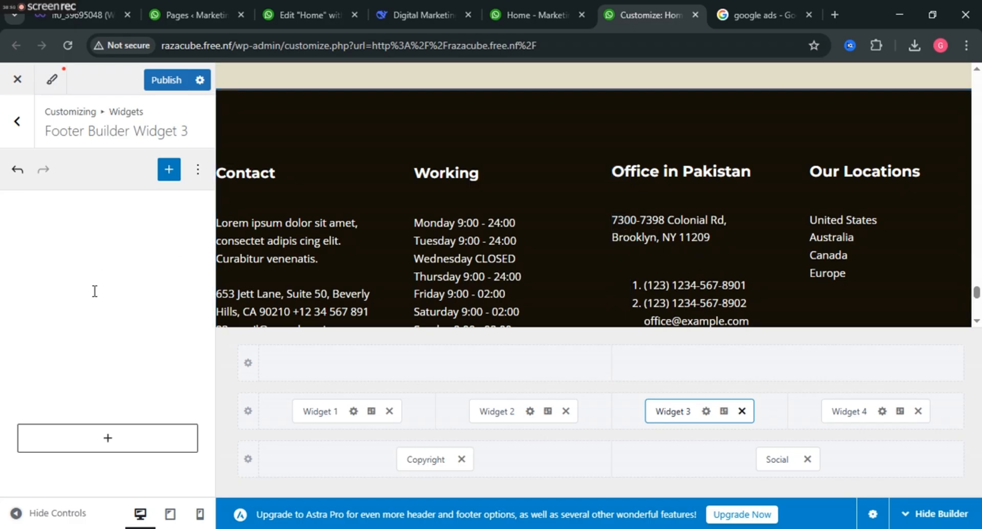
pyautogui.moveTo(102, 279)
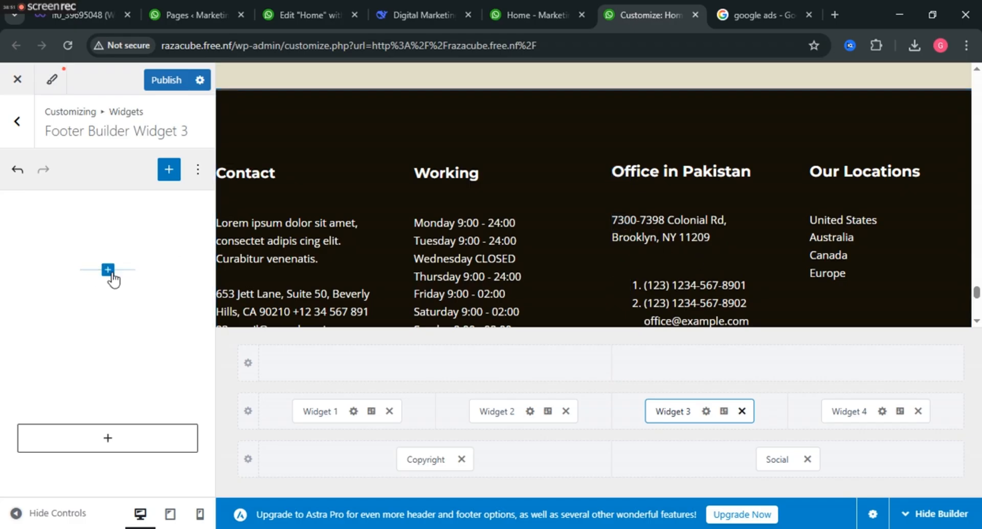
pyautogui.click(87, 287)
pyautogui.write('7300-7398 Colonial Rd,')
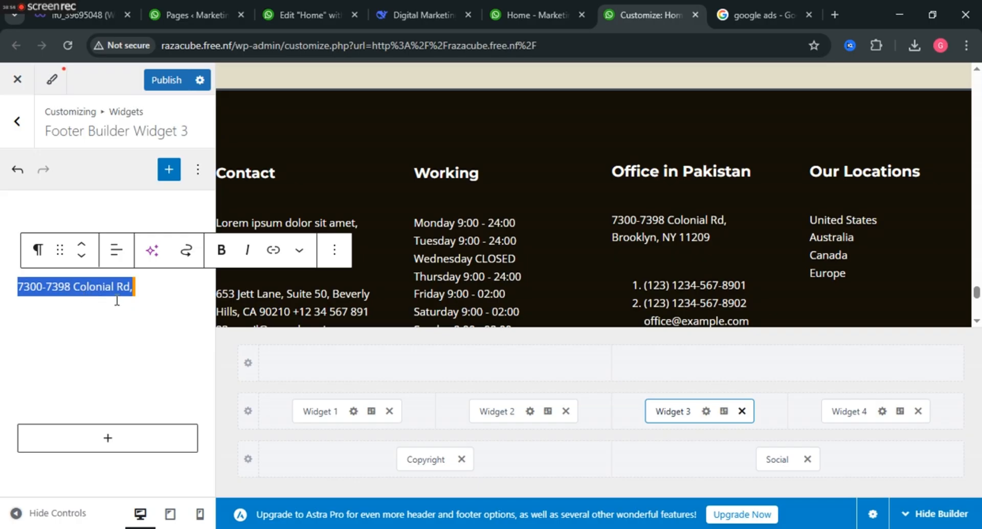
pyautogui.press('BackSpace')
pyautogui.write('7300-7398 Colonial Rd, Brooklyn, NY 11209')
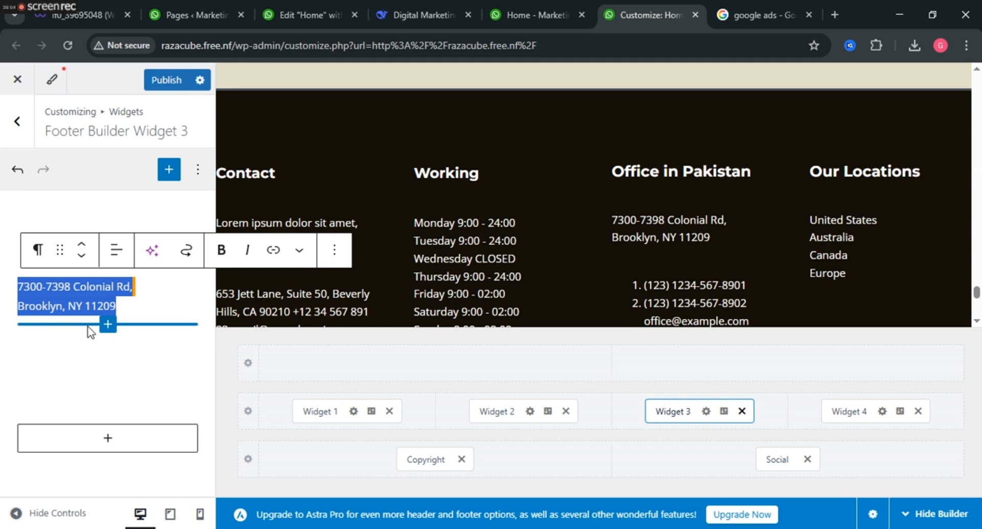
pyautogui.press('BackSpace')
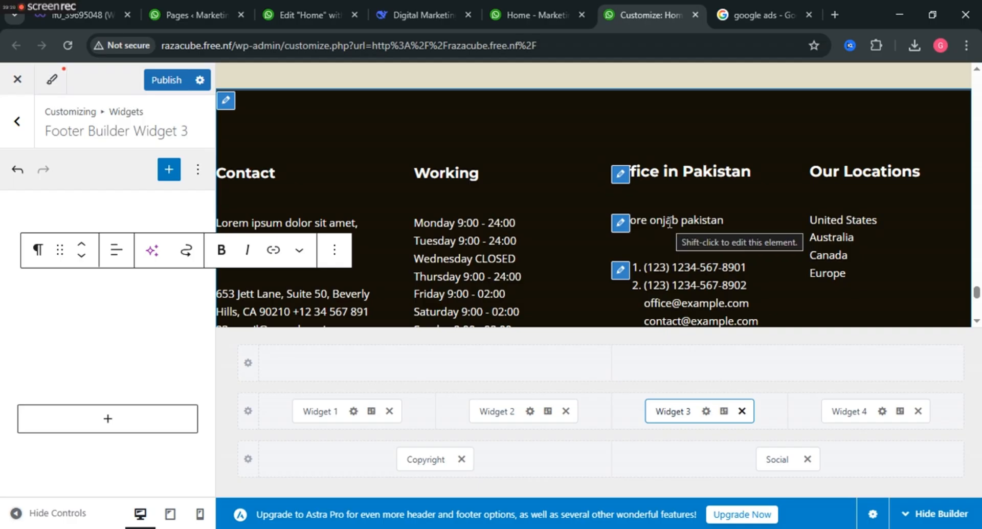
# Check the rest of the footer preview, from the phone and e-mail list down to the copyright line
pyautogui.scroll(-2, 669, 222)
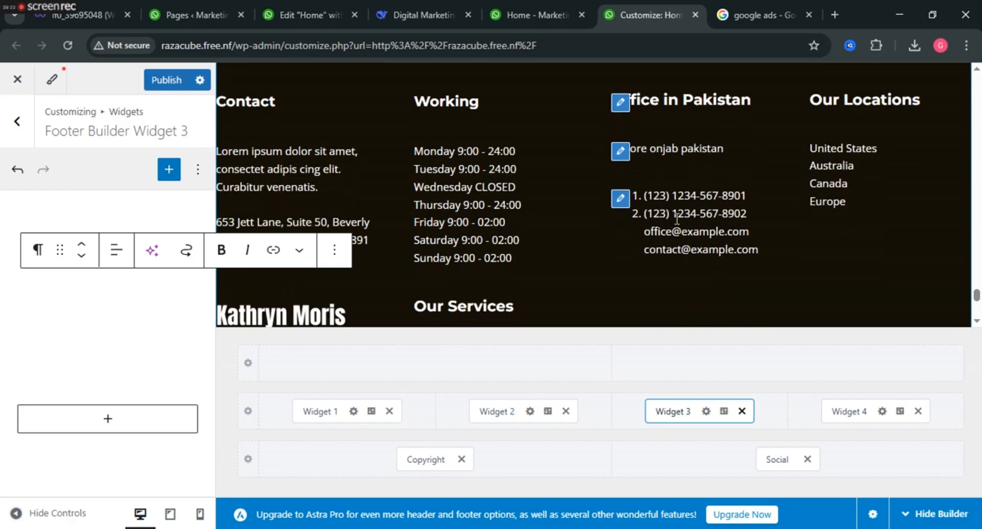
pyautogui.click(659, 208)
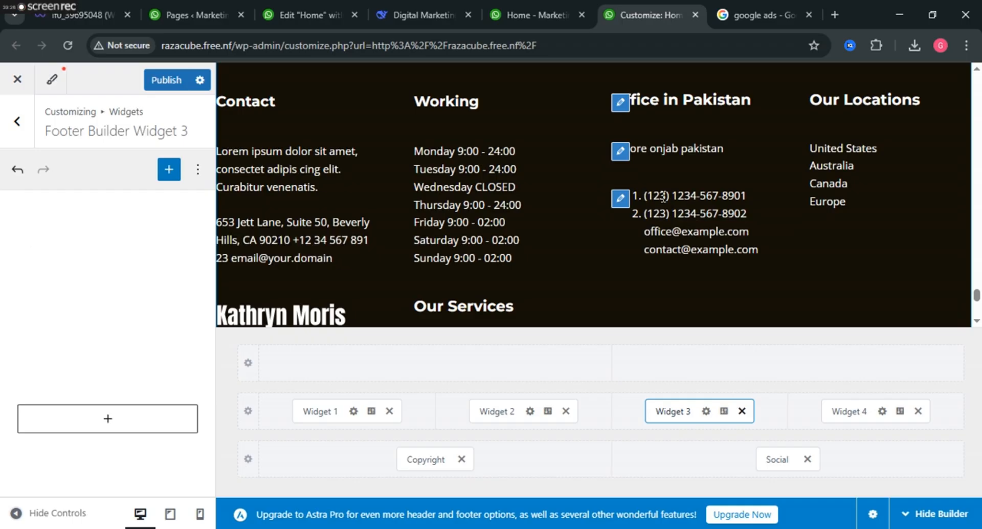
pyautogui.scroll(-5, 771, 192)
pyautogui.scroll(-2, 771, 191)
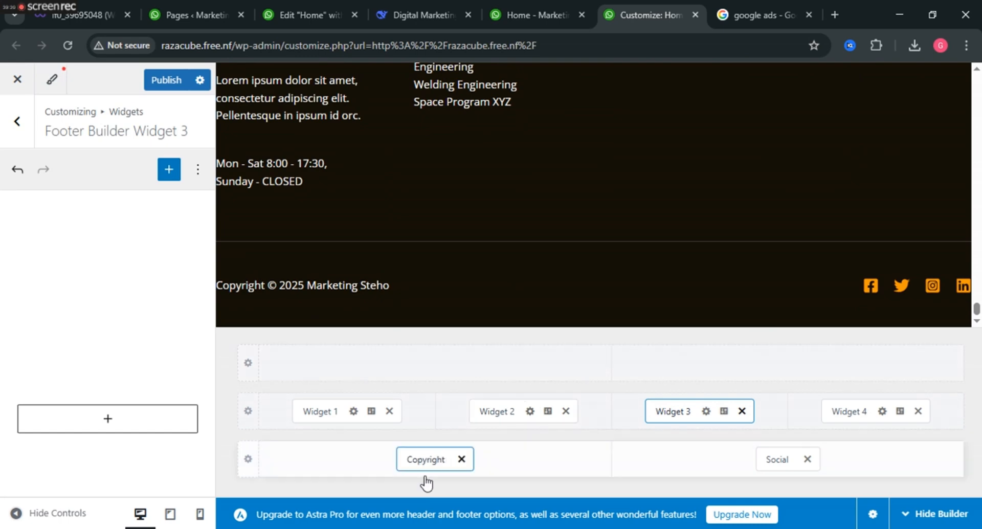
# Set the Below Footer row to three columns and move the Social element into its third column
pyautogui.moveTo(422, 480); pyautogui.dragTo(601, 492)
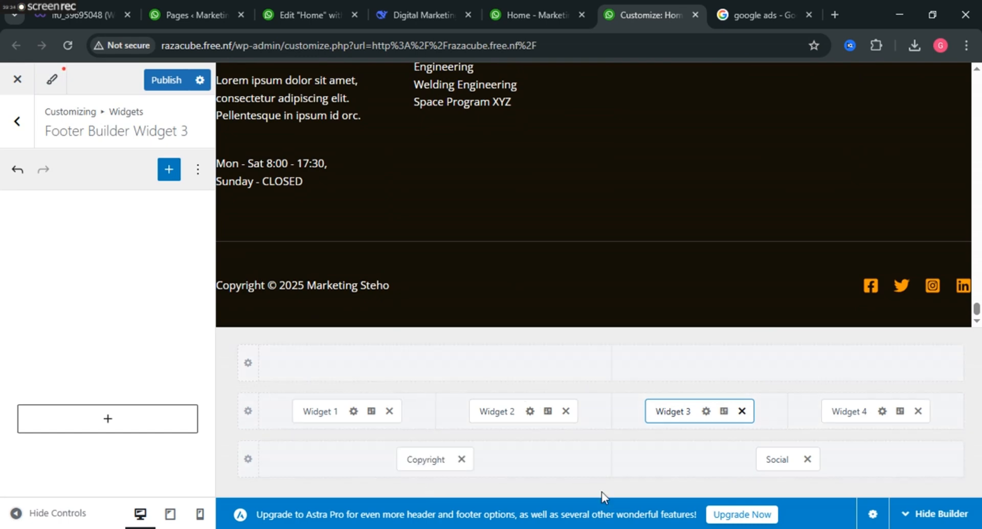
pyautogui.click(248, 459)
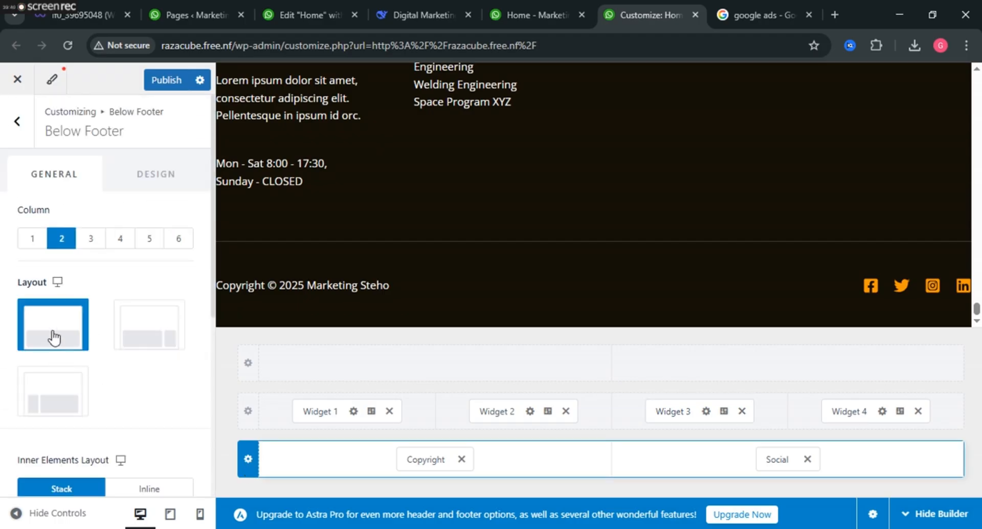
pyautogui.scroll(-3, 92, 248)
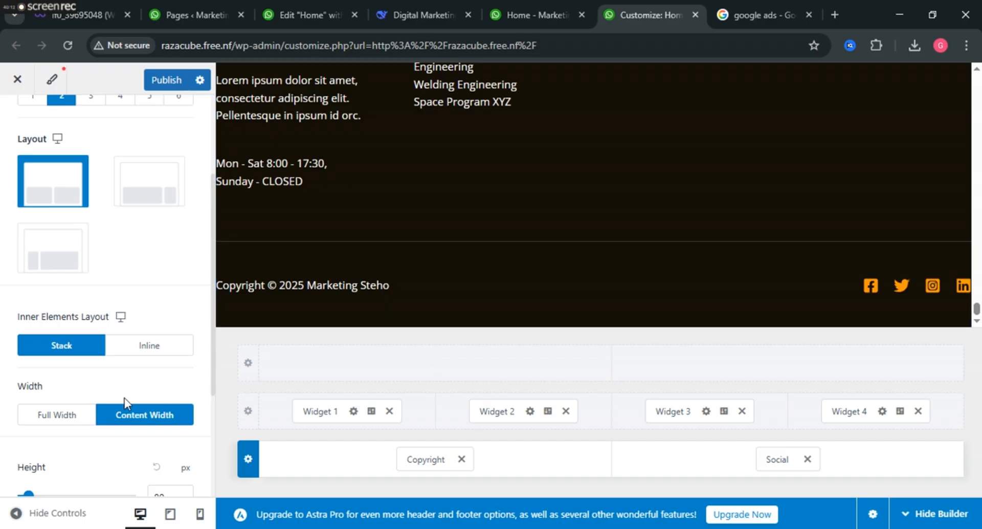
pyautogui.click(90, 98)
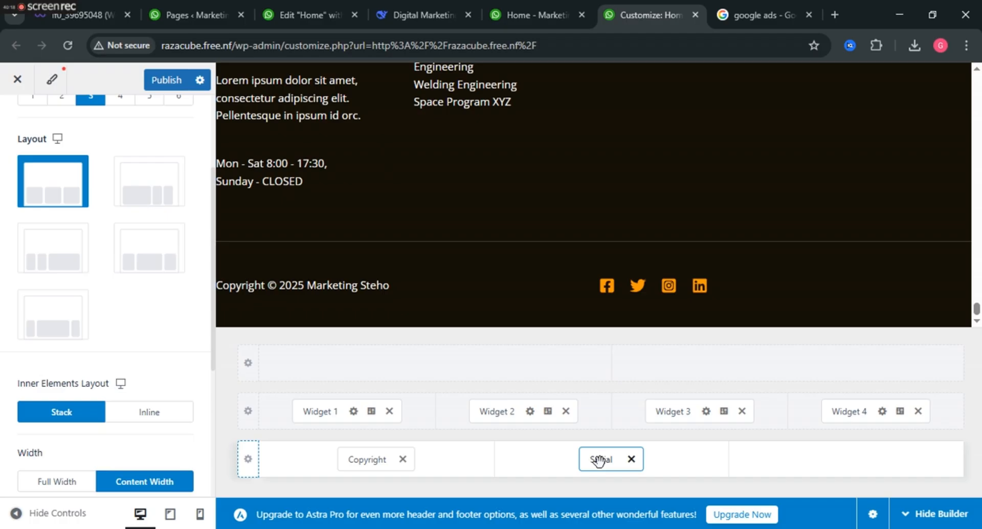
pyautogui.moveTo(598, 460); pyautogui.dragTo(909, 486)
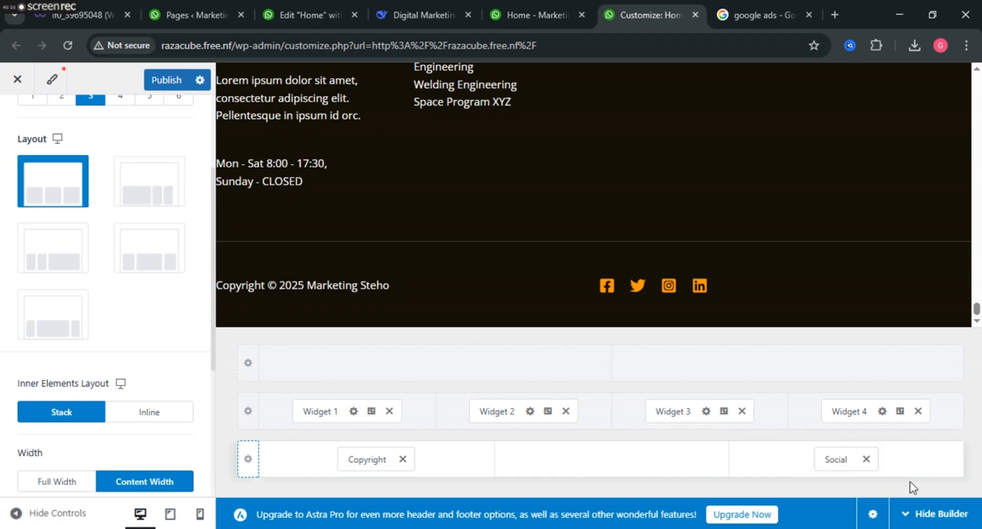
# Try the Copyright element in the middle column of the Below Footer row, and return it to the first column
pyautogui.moveTo(372, 456); pyautogui.dragTo(614, 474)
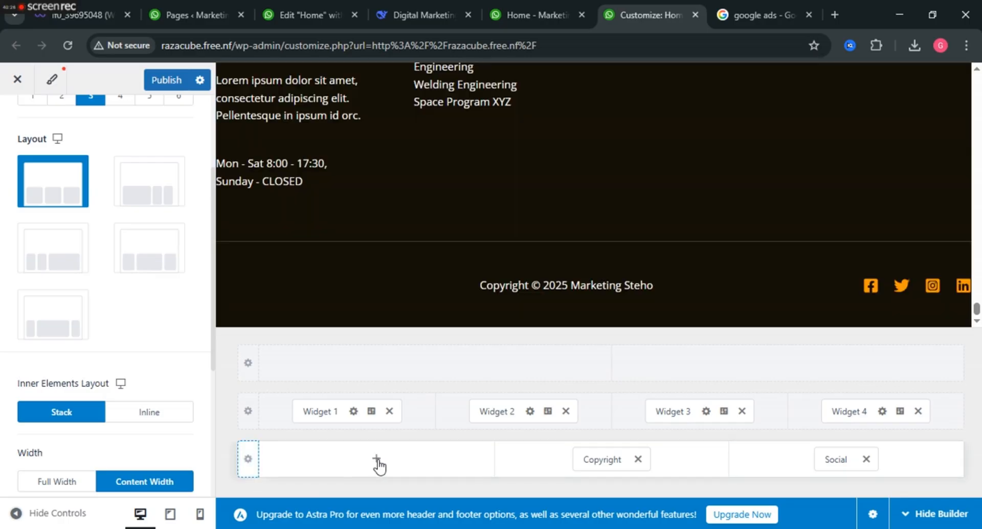
pyautogui.click(378, 452)
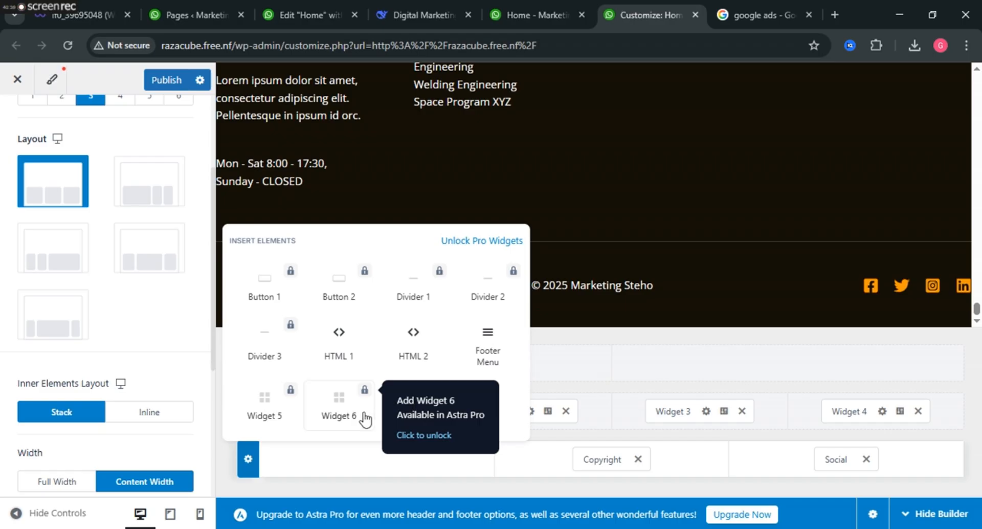
pyautogui.click(478, 177)
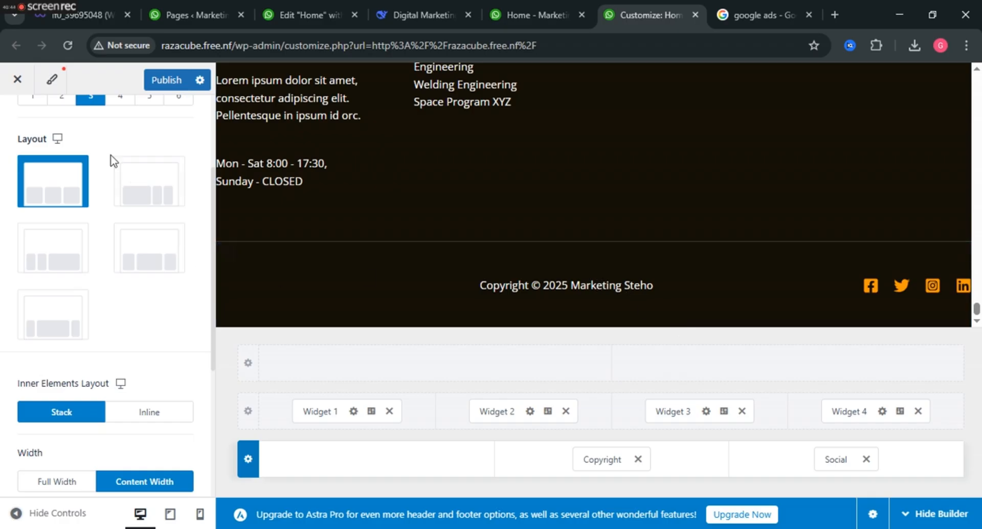
pyautogui.scroll(3, 113, 212)
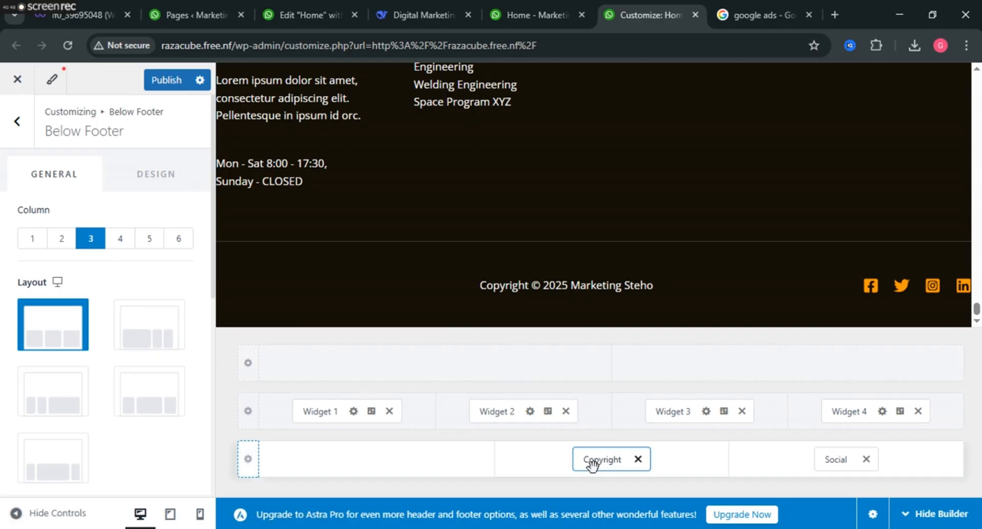
pyautogui.moveTo(591, 461); pyautogui.dragTo(332, 473)
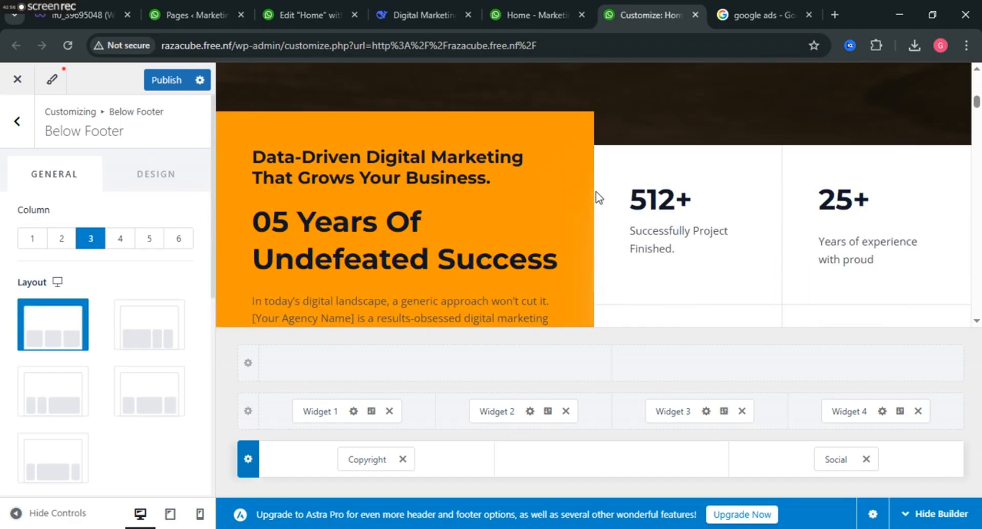
# Publish the footer changes and switch to the live home page of the site
pyautogui.click(168, 80)
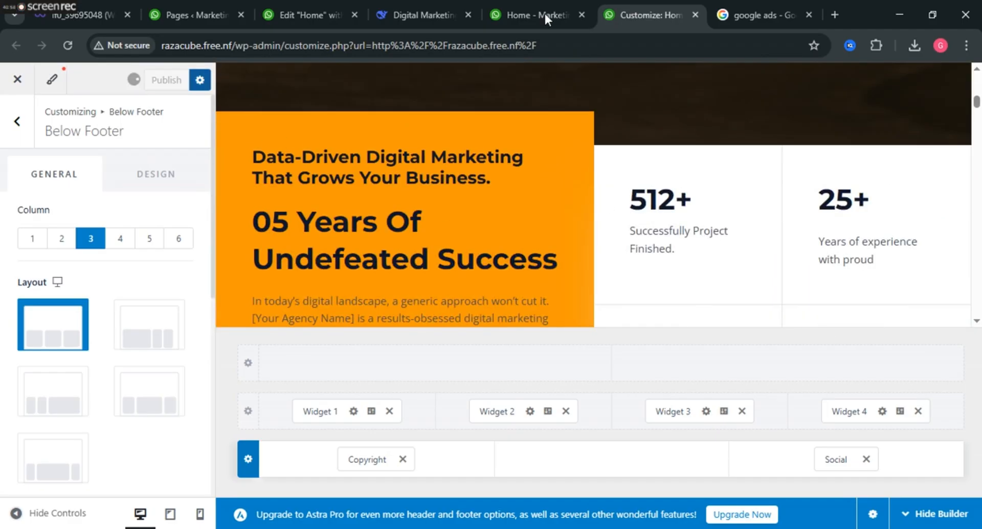
pyautogui.click(519, 1)
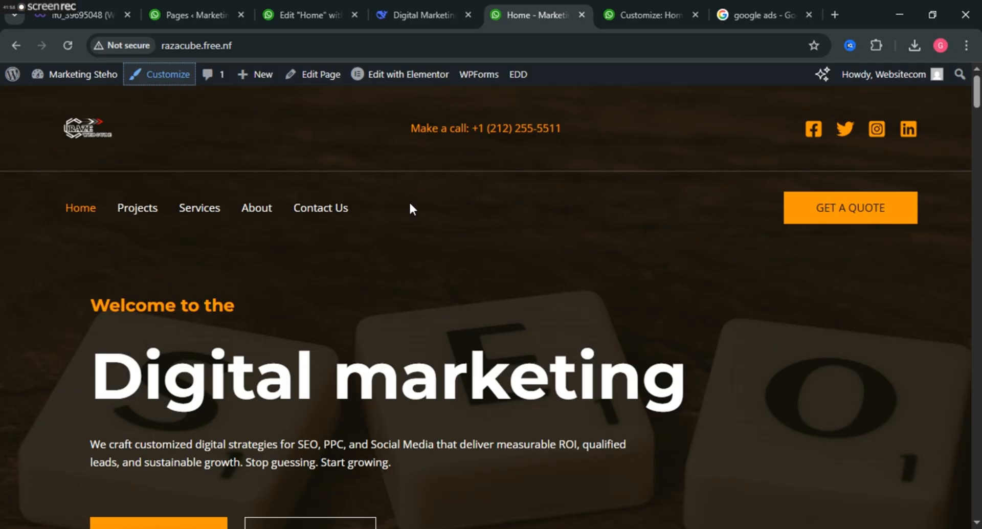
pyautogui.moveTo(8, 12)
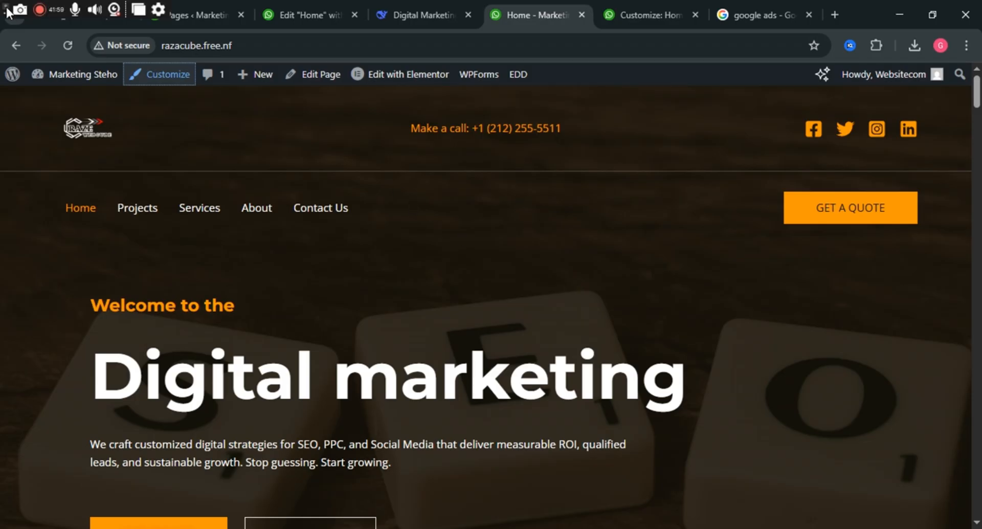
pyautogui.click(39, 10)
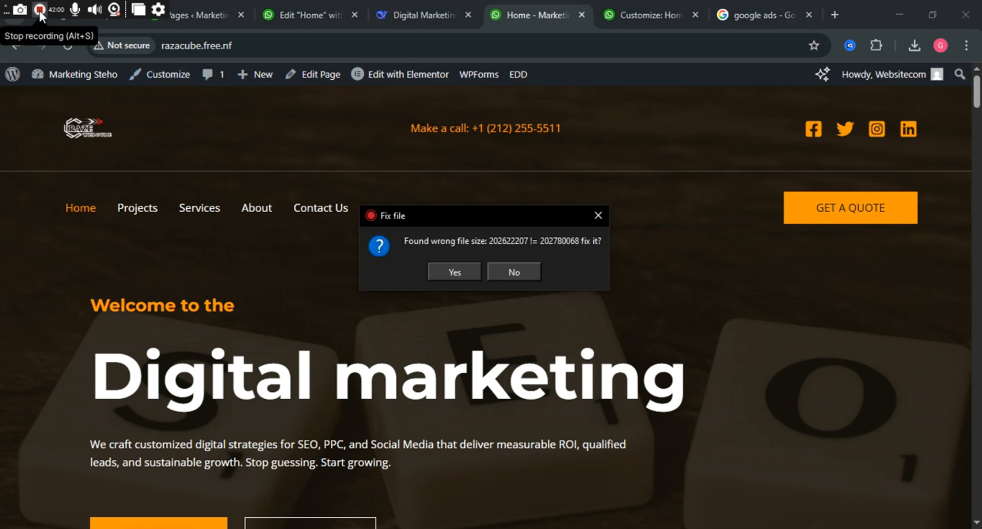
pyautogui.click(454, 272)
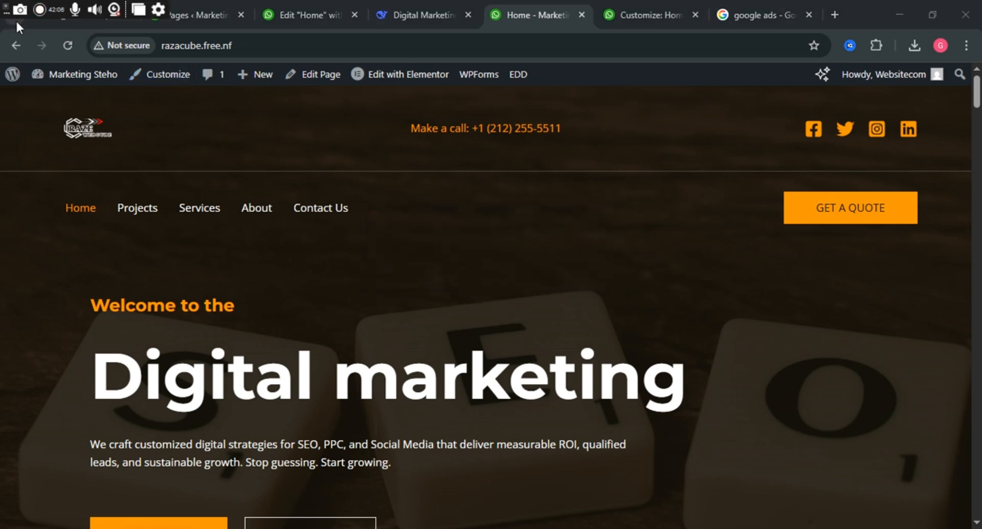